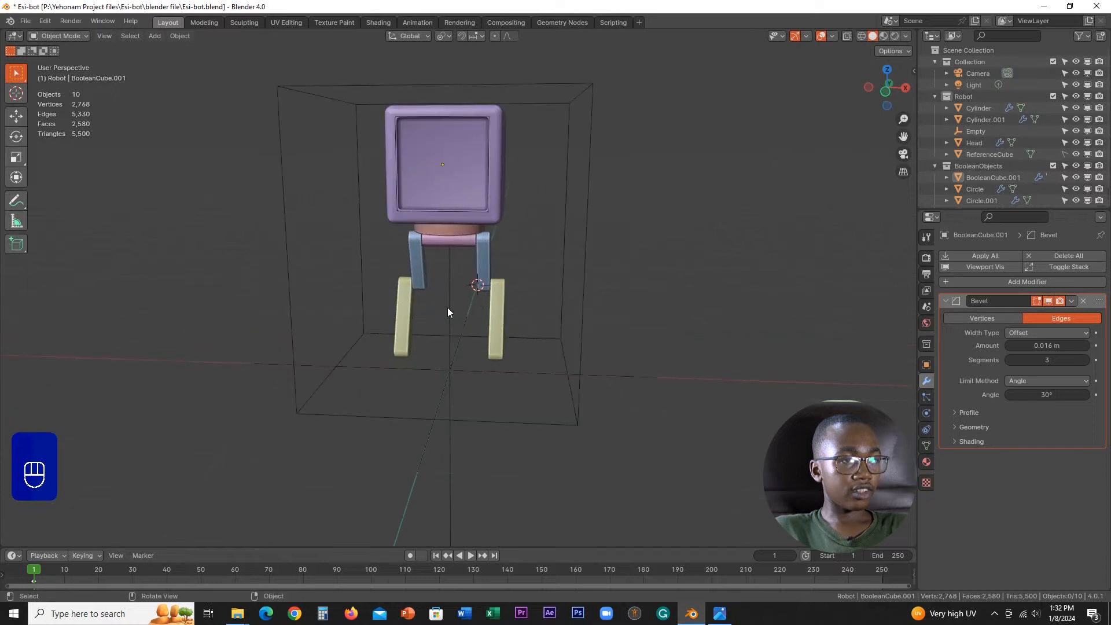
Step: Examine the robot's head and its recessed face from the front at several angles and distances
shift+middle_drag(447, 255, 444, 344)
scroll(445, 344, up, 1)
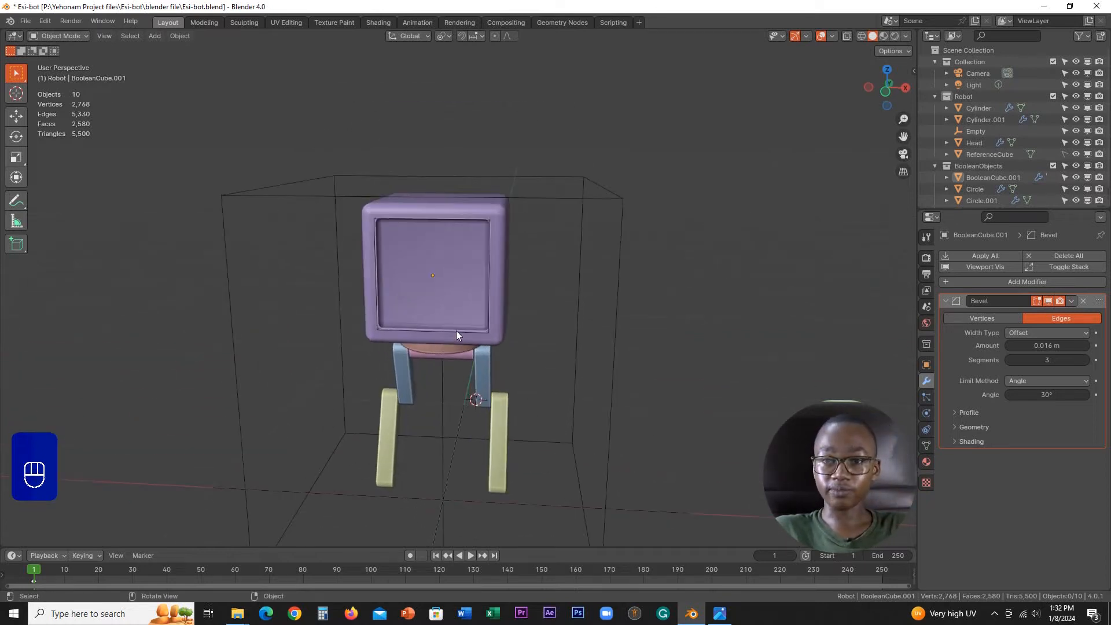
scroll(435, 327, up, 4)
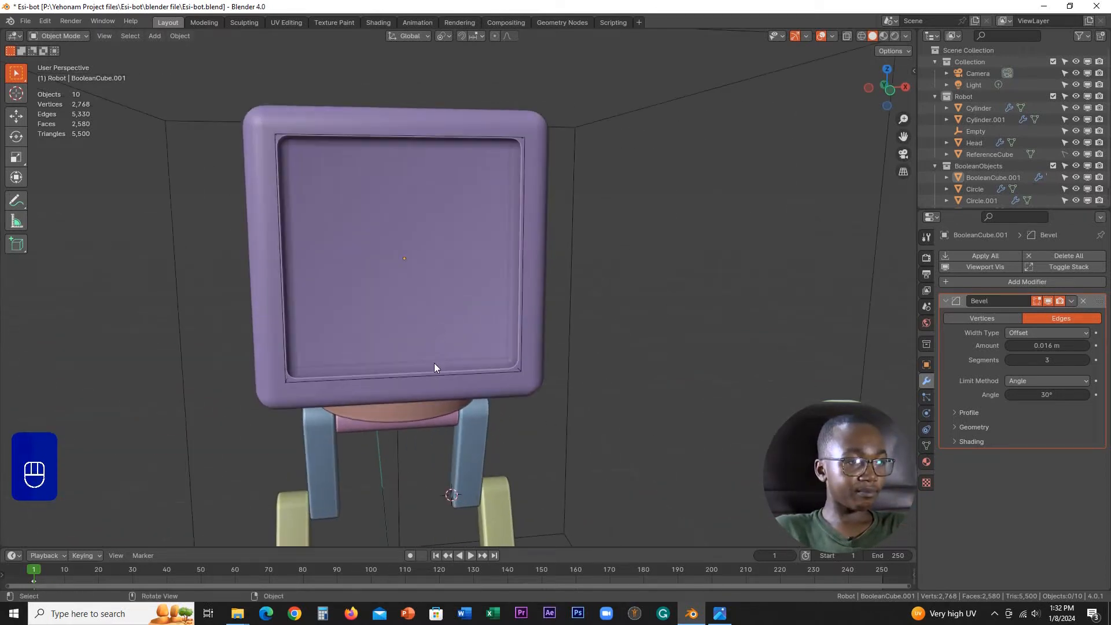
shift+middle_drag(434, 367, 508, 303)
scroll(470, 303, down, 5)
scroll(530, 331, up, 4)
scroll(515, 311, down, 5)
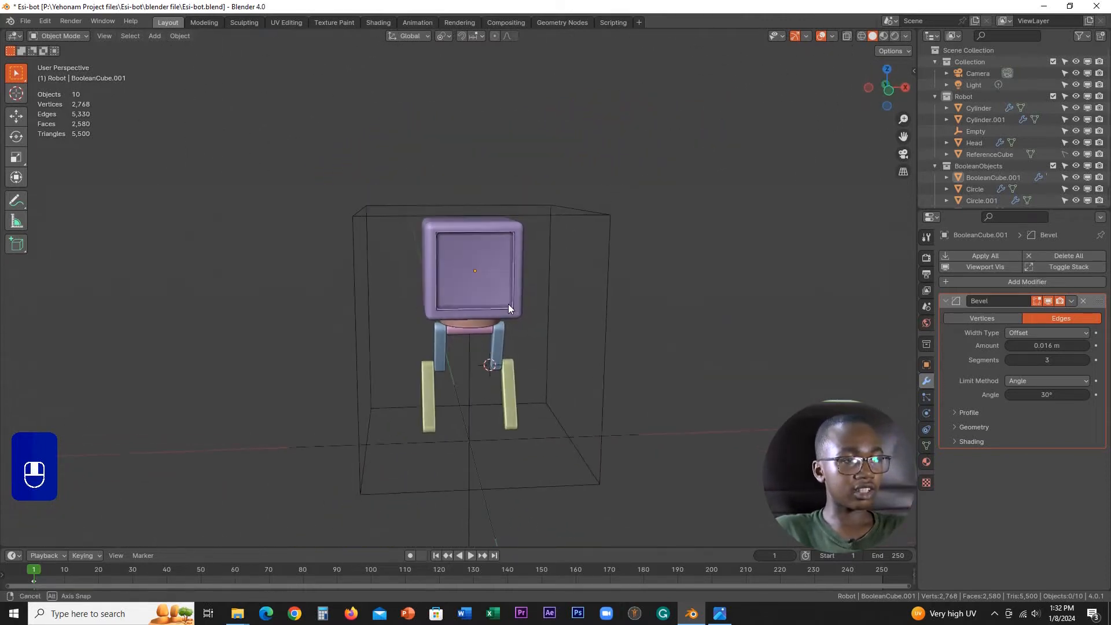
scroll(508, 304, up, 4)
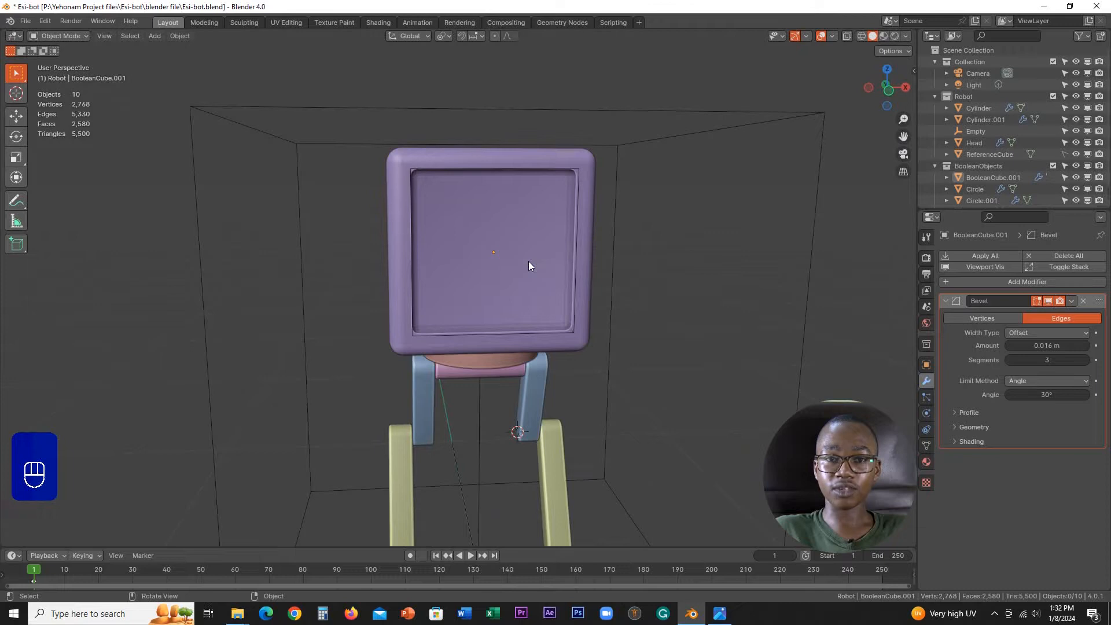
scroll(470, 331, up, 2)
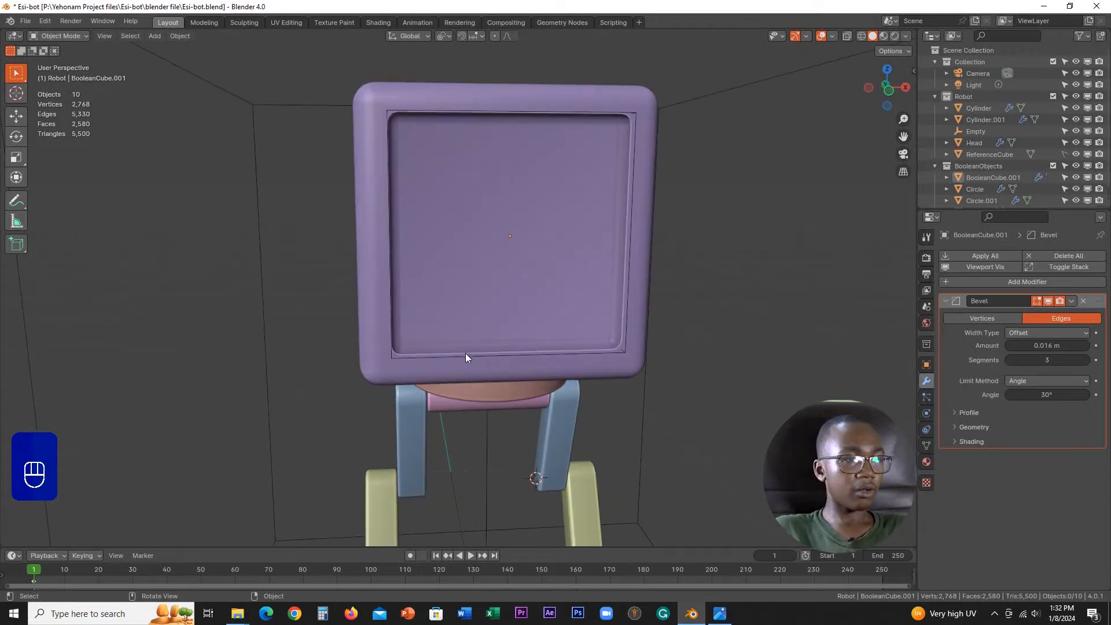
Step: Make the Robot collection the active collection for new objects
click(433, 356)
scroll(433, 356, down, 4)
middle_drag(474, 341, 592, 307)
scroll(565, 320, up, 4)
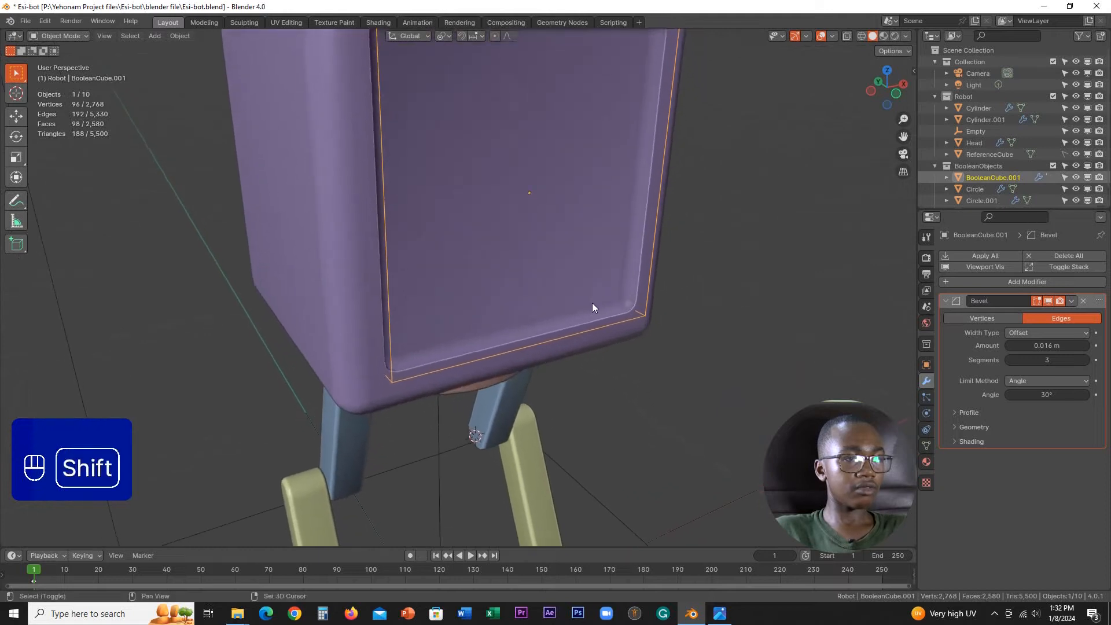
scroll(592, 303, down, 5)
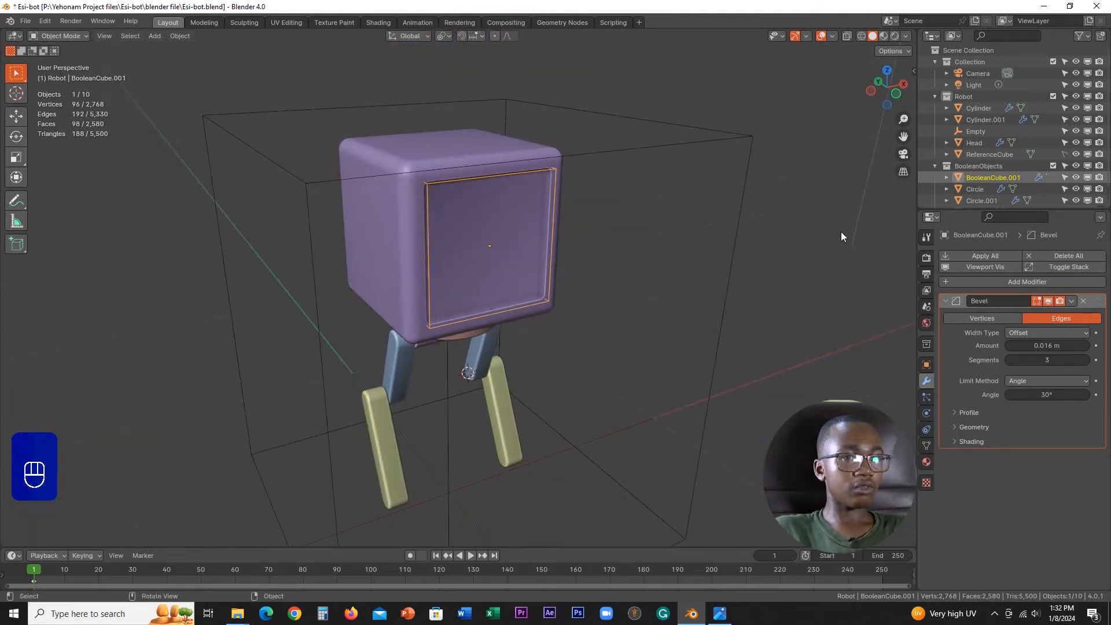
click(960, 96)
scroll(547, 264, down, 1)
middle_drag(547, 264, 433, 266)
scroll(517, 261, up, 2)
scroll(515, 263, up, 3)
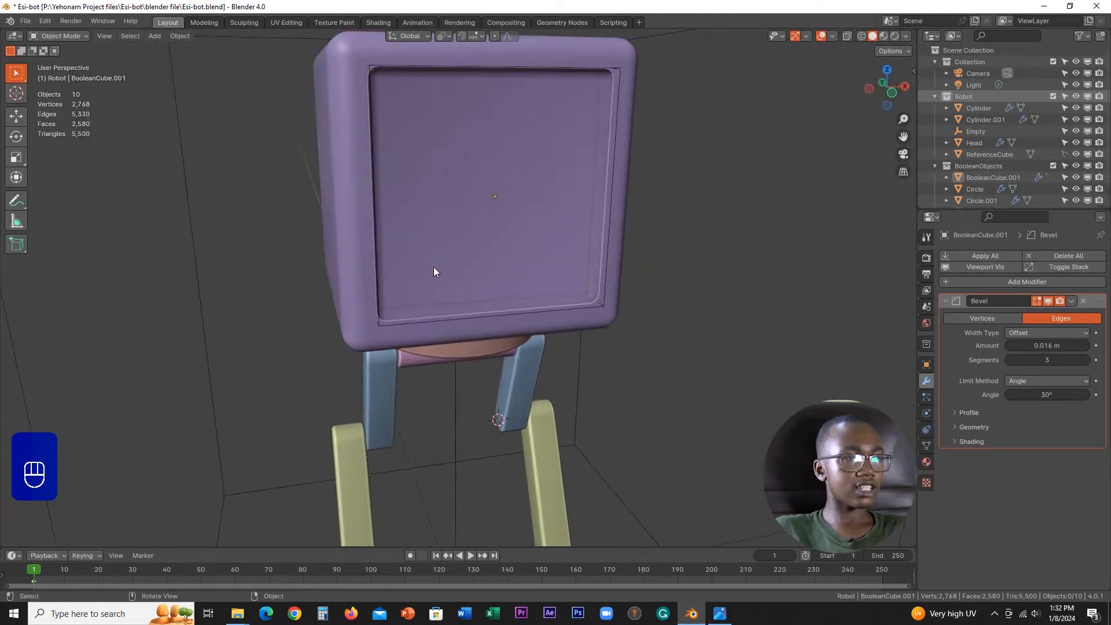
scroll(396, 158, down, 3)
click(411, 177)
scroll(443, 241, up, 3)
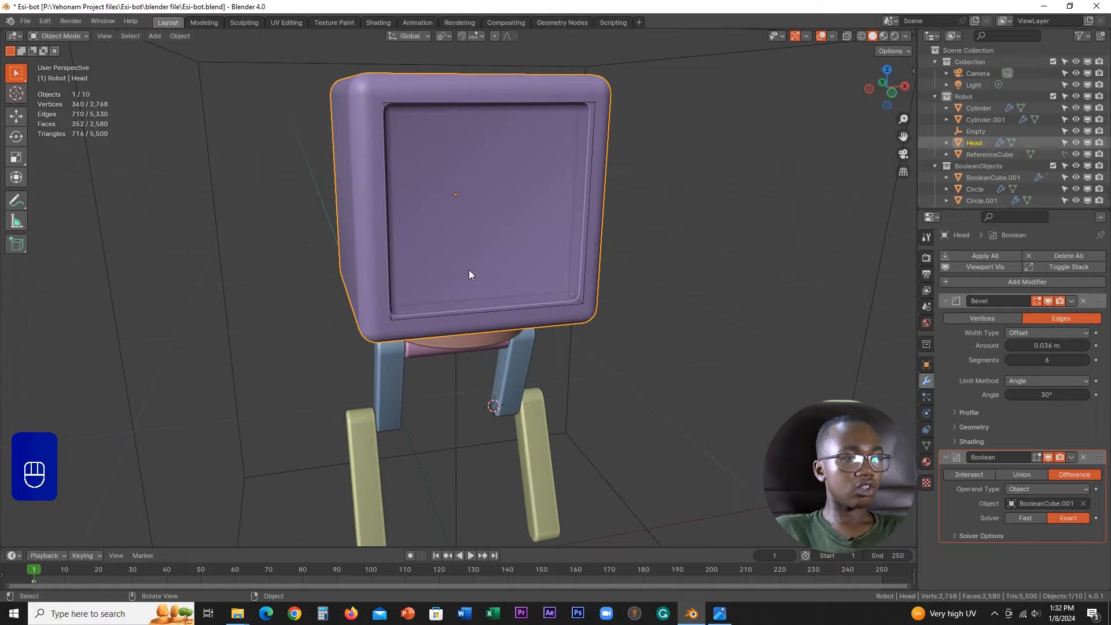
key(shift+a)
scroll(513, 273, down, 3)
key(shift+a)
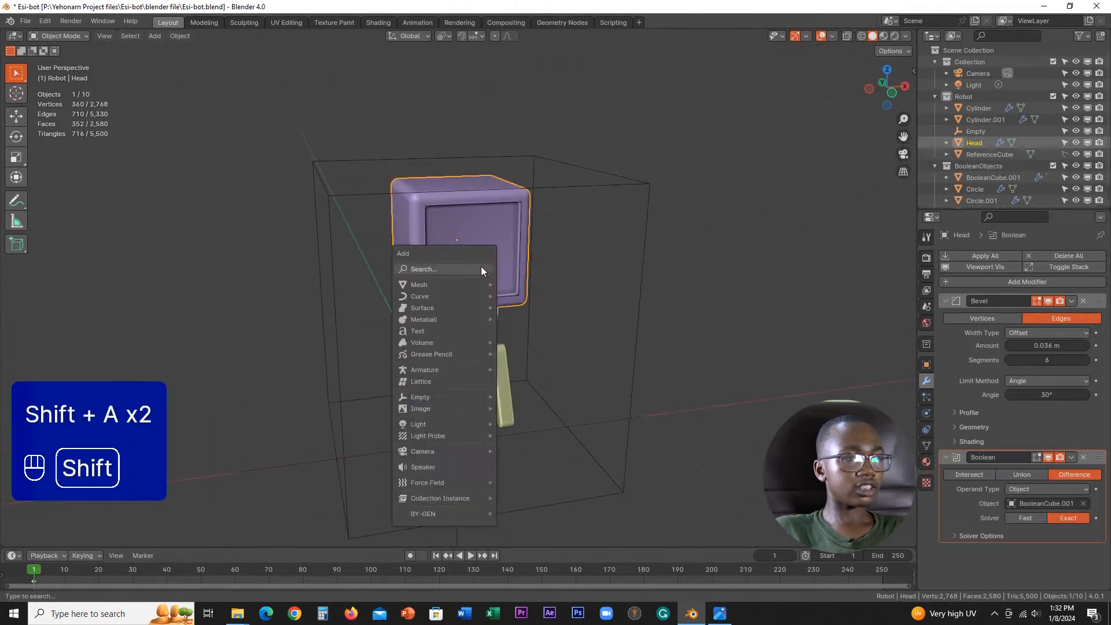
click(459, 284)
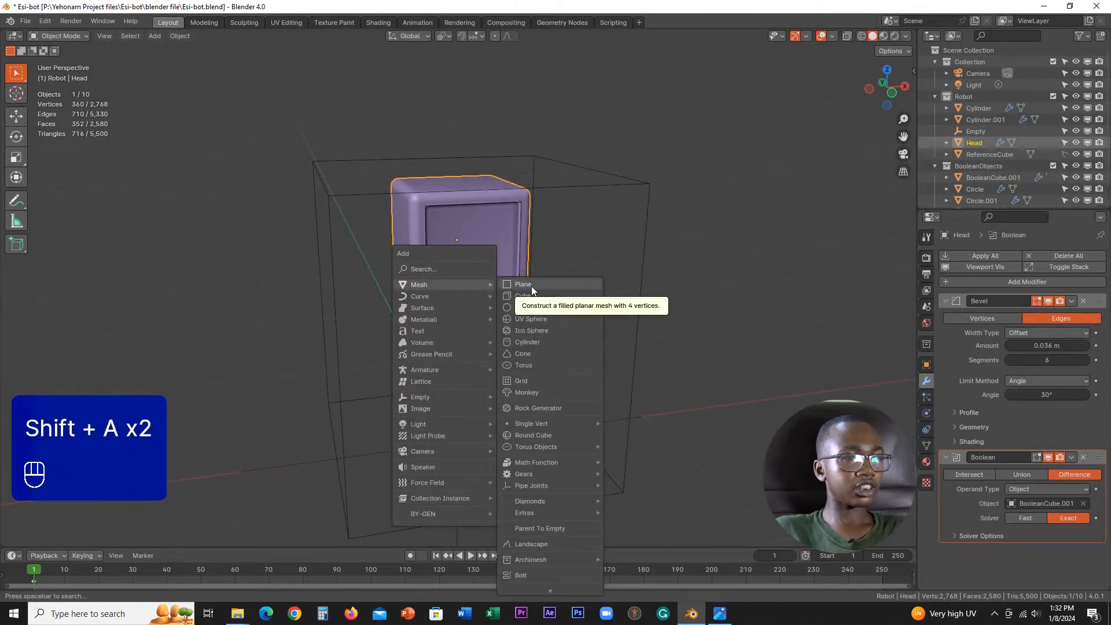
scroll(492, 231, up, 4)
key(Tab)
right_click(479, 261)
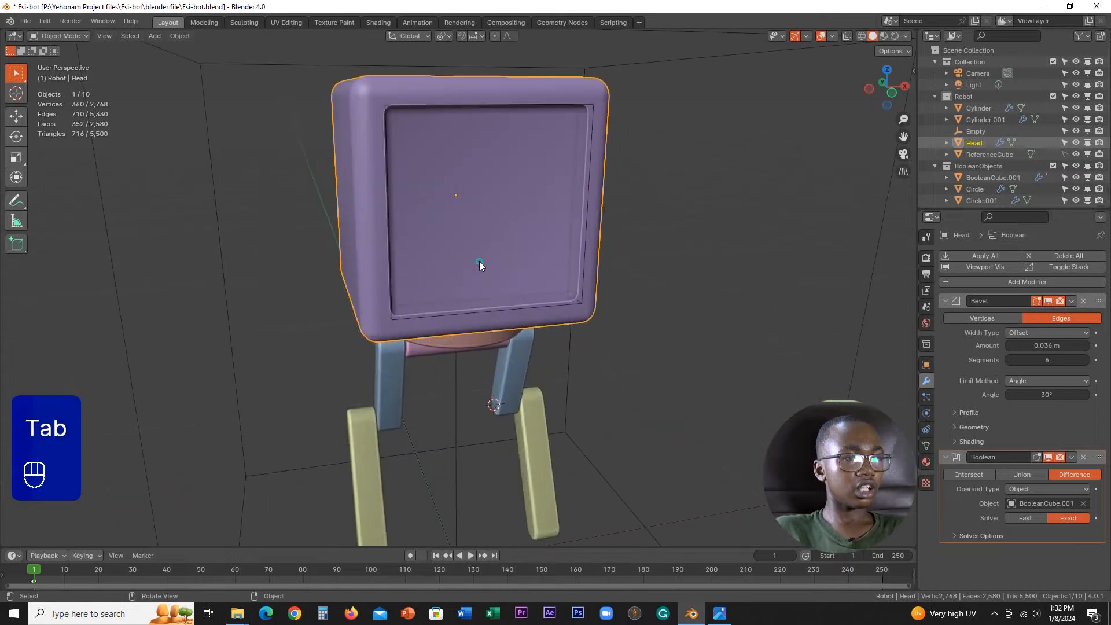
Step: Snap the 3D cursor to the back face of the head's Boolean cutter cube, and return to Object Mode
click(548, 308)
key(Tab)
click(578, 308)
middle_drag(582, 295, 613, 305)
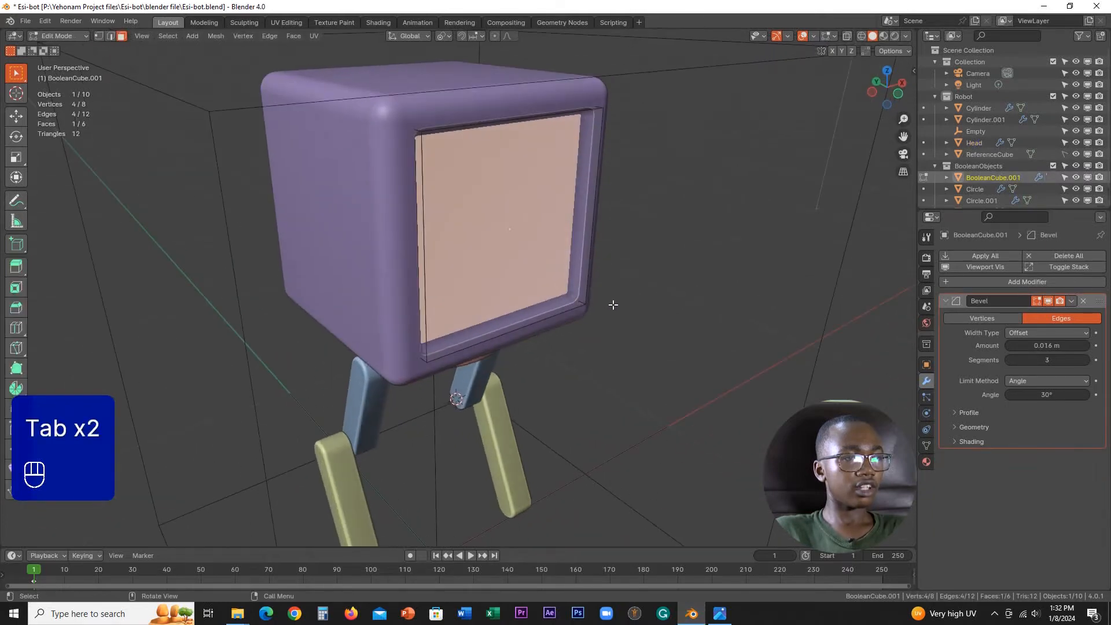
key(shift+s)
click(567, 359)
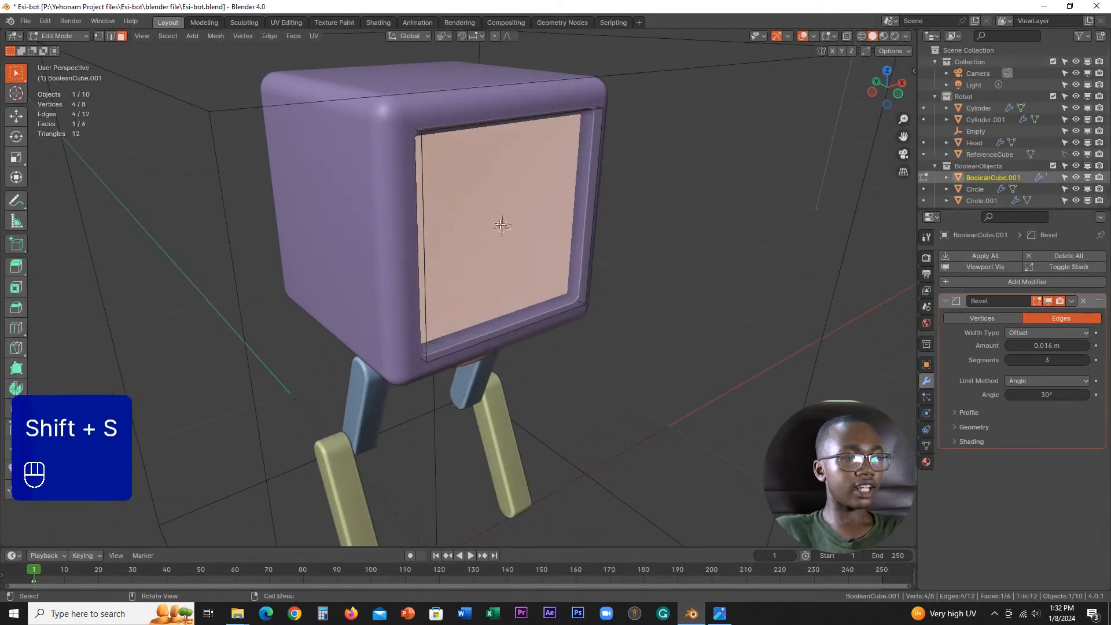
scroll(555, 256, down, 1)
middle_drag(555, 255, 530, 253)
scroll(530, 253, up, 1)
key(Tab)
click(473, 255)
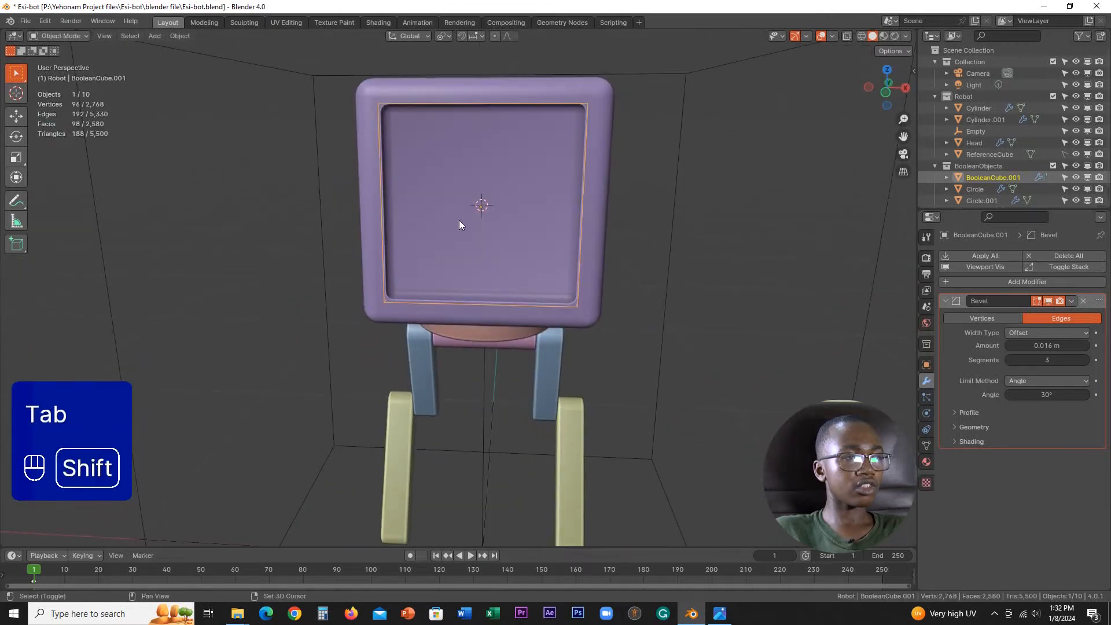
Step: Add a mesh plane at the 3D cursor with a size of 0.2 m
key(shift+a)
mouse_move(412, 239)
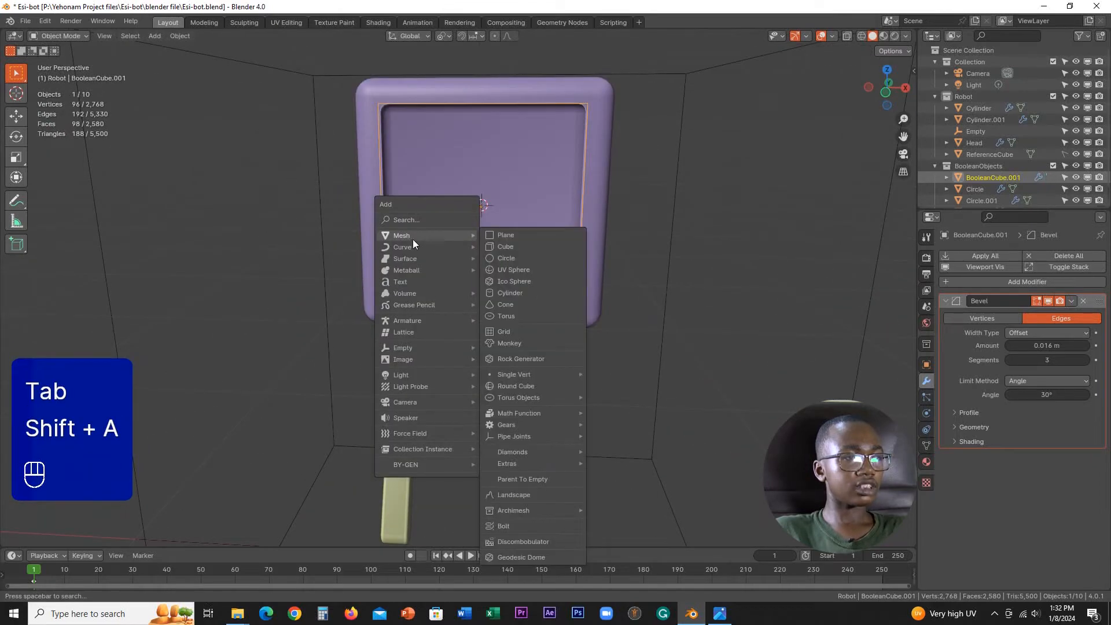
click(503, 235)
middle_drag(504, 234, 534, 244)
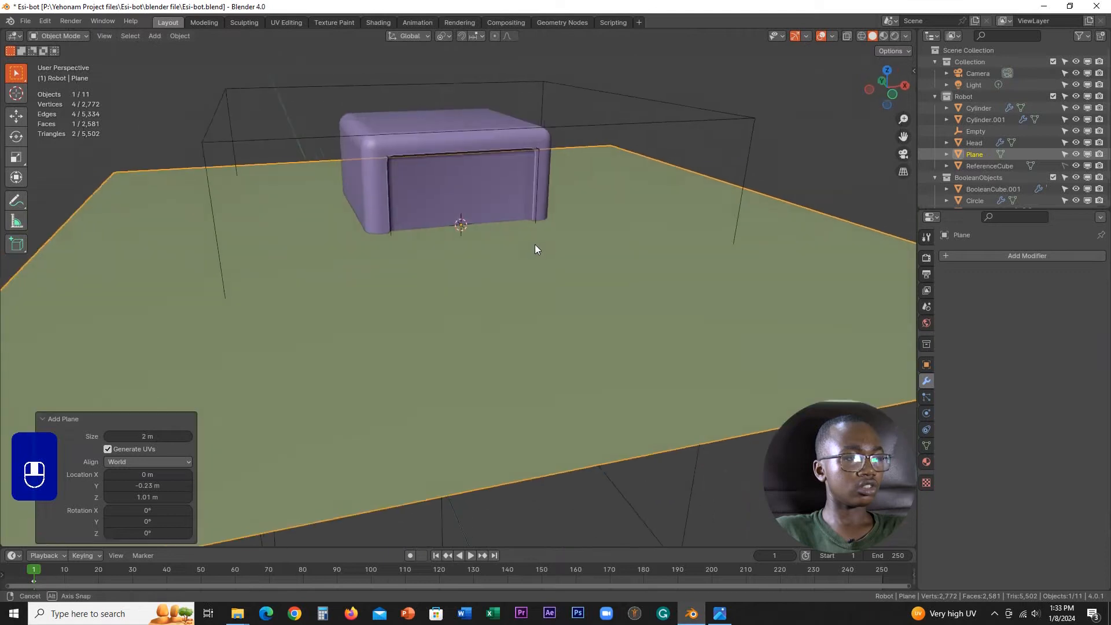
drag(155, 435, 930, 440)
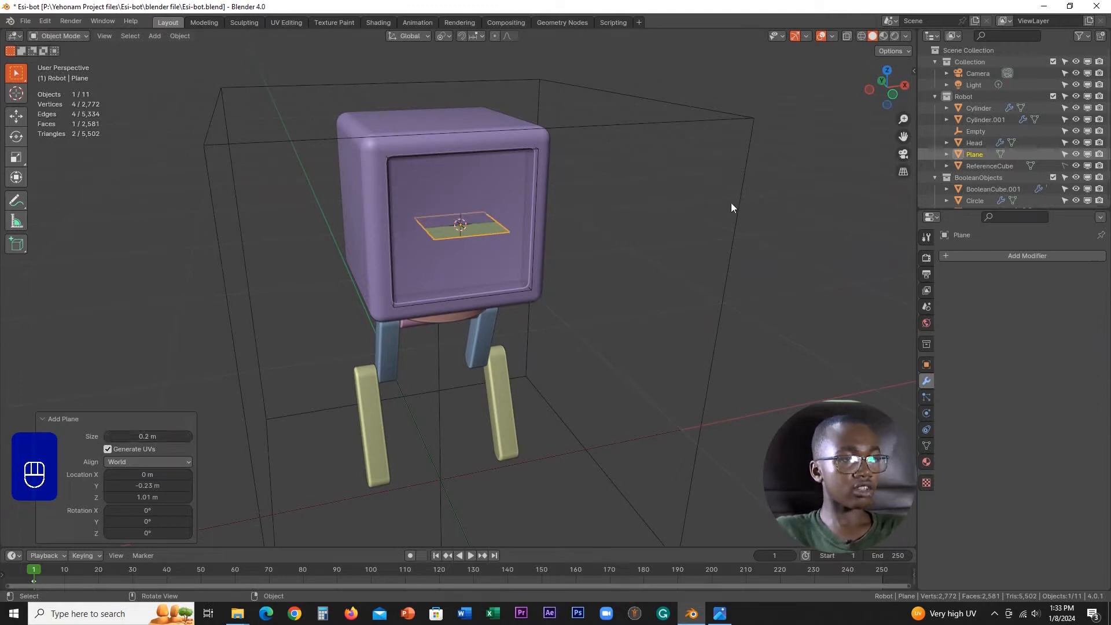
Step: Rotate the plane 90° about the X axis so it stands parallel to the head's recessed face
scroll(554, 234, up, 5)
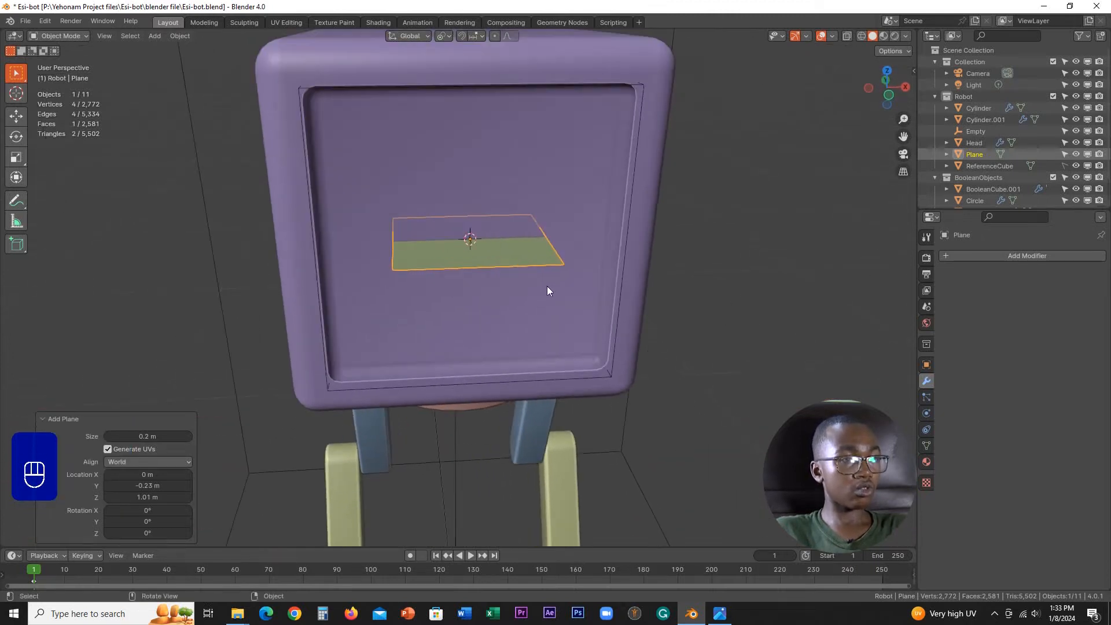
text(rx)
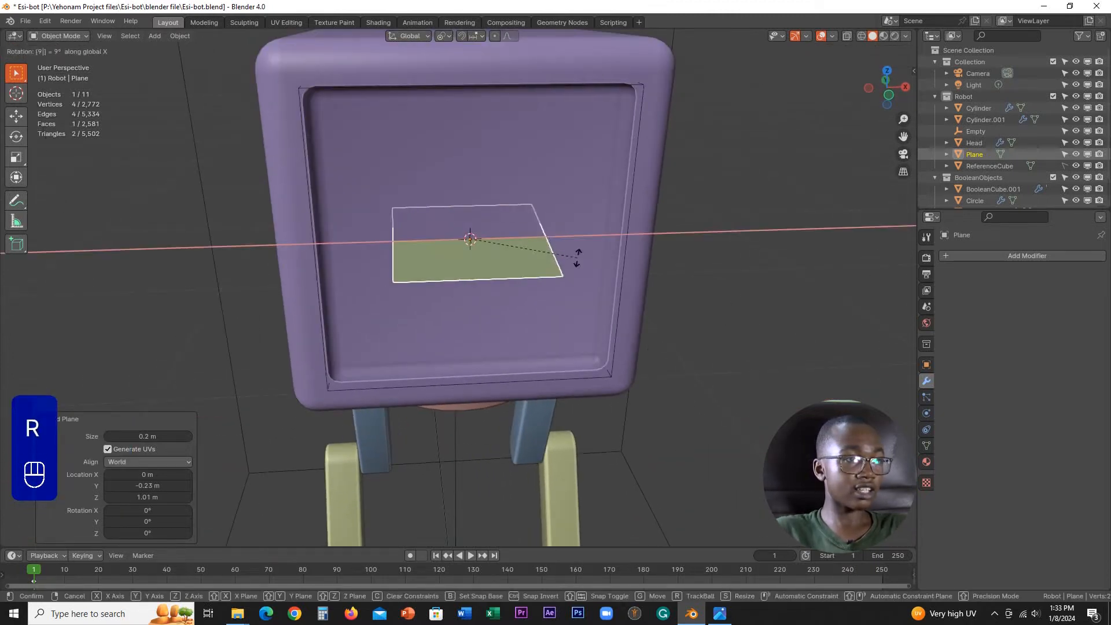
text(90)
key(Return)
middle_drag(577, 259, 523, 258)
Step: Move the plane about 0.061 m along the X axis within the head's recess
key(g)
key(x)
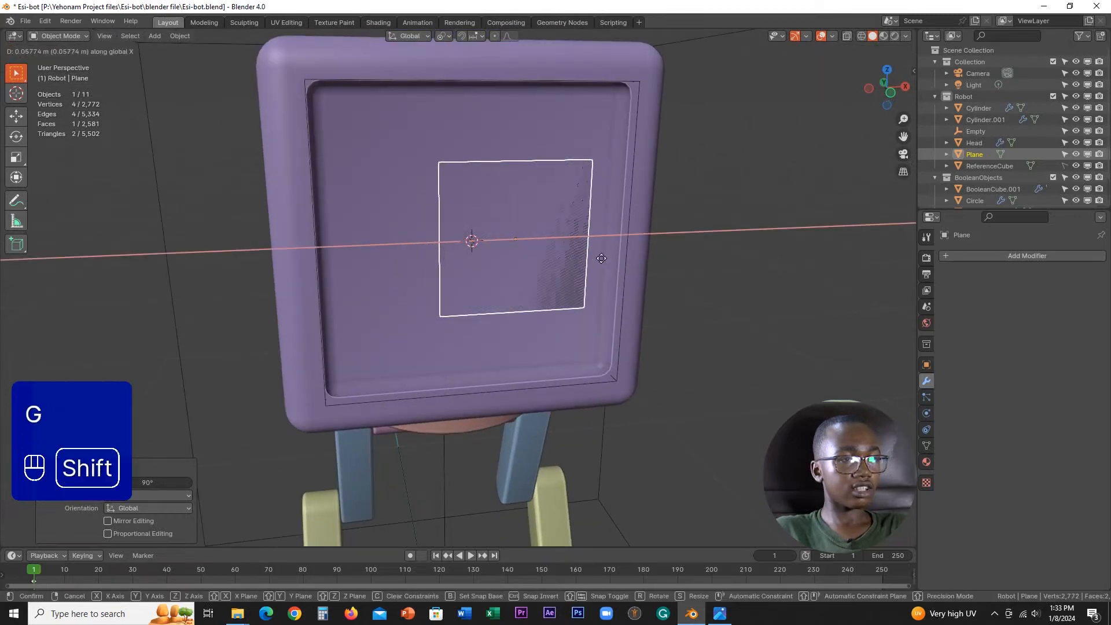
shift+click(619, 254)
scroll(574, 244, down, 3)
scroll(574, 244, up, 5)
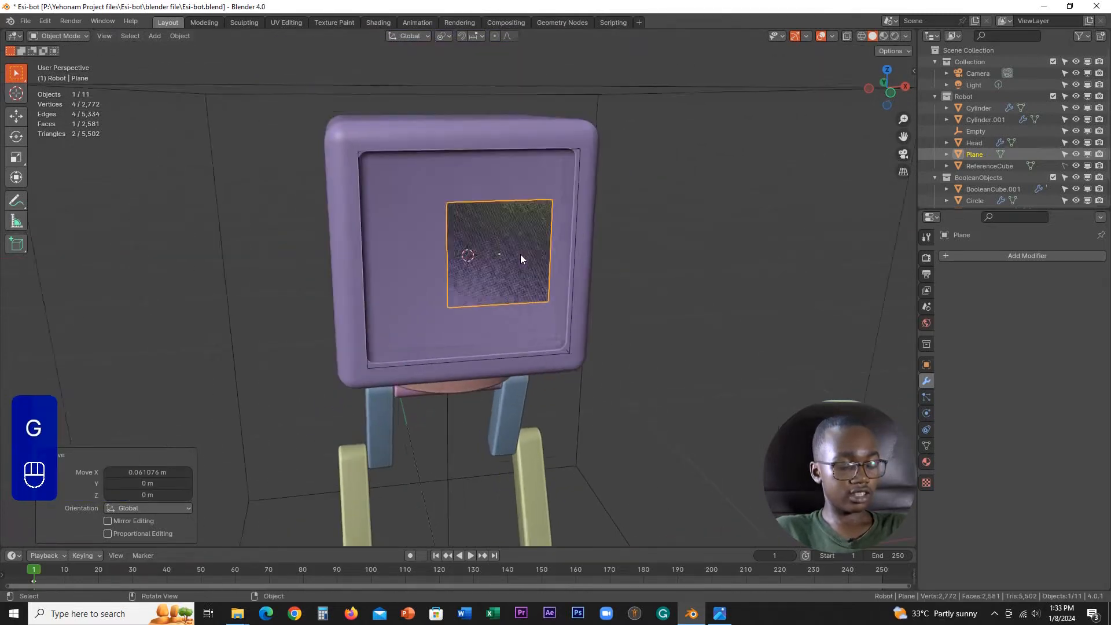
Step: Move the plane slightly forward along the Y axis, just clear of the recess's back face
key(g)
key(y)
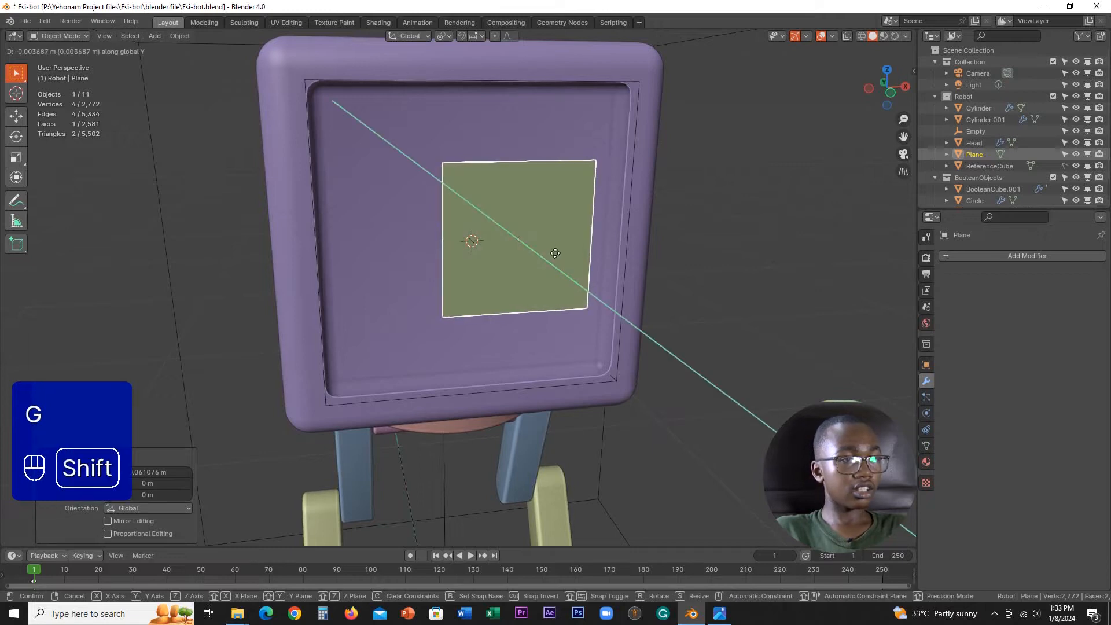
click(556, 243)
Step: In Edit Mode and front view, scale the plane's geometry to 0.6 along the X axis
middle_drag(555, 241, 536, 258)
key(Tab)
key(1)
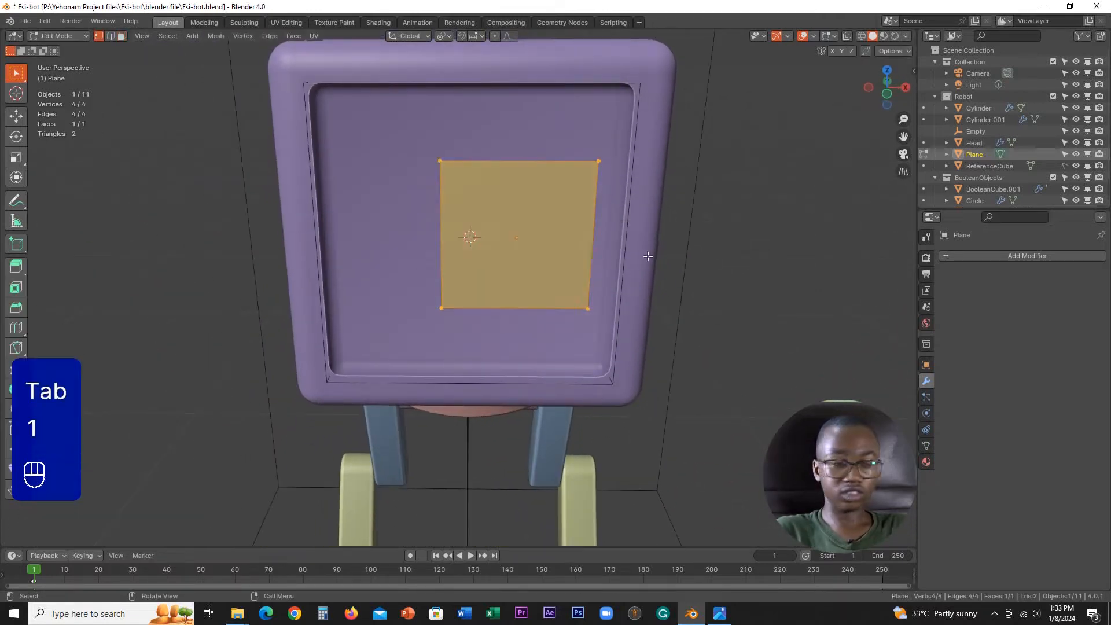
key(KP_1)
scroll(647, 255, up, 1)
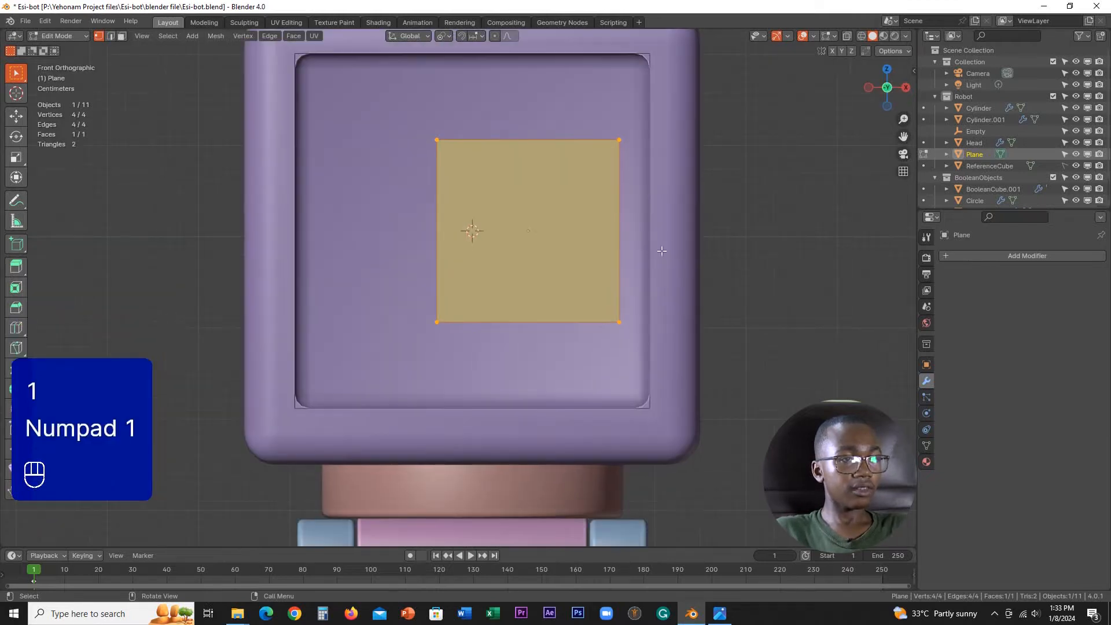
key(s)
middle_click(682, 246)
key(ctrl)
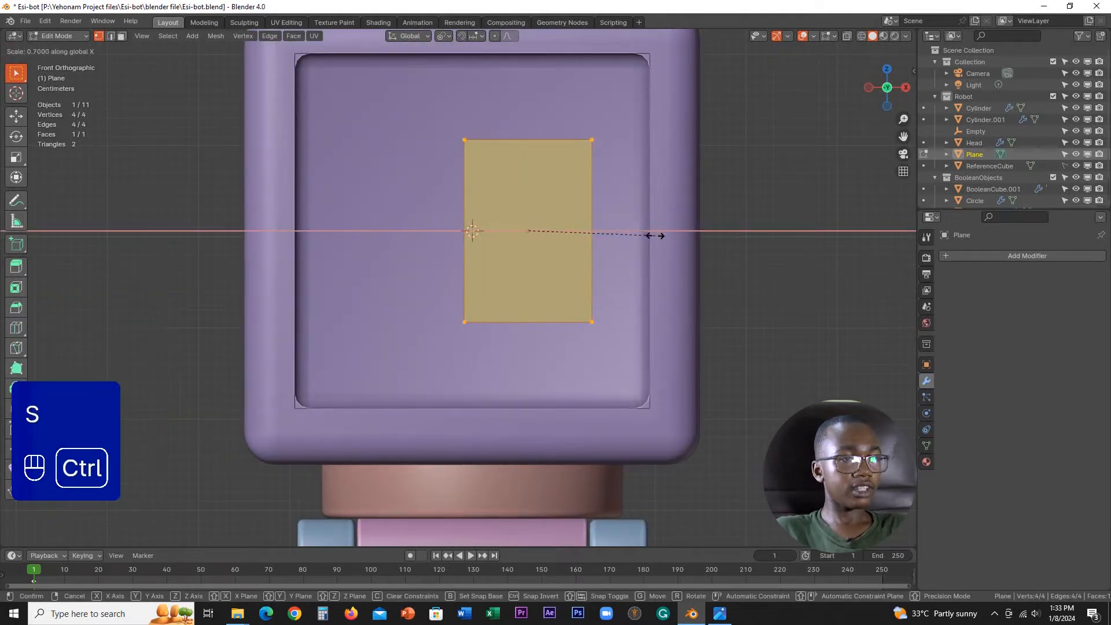
click(625, 234)
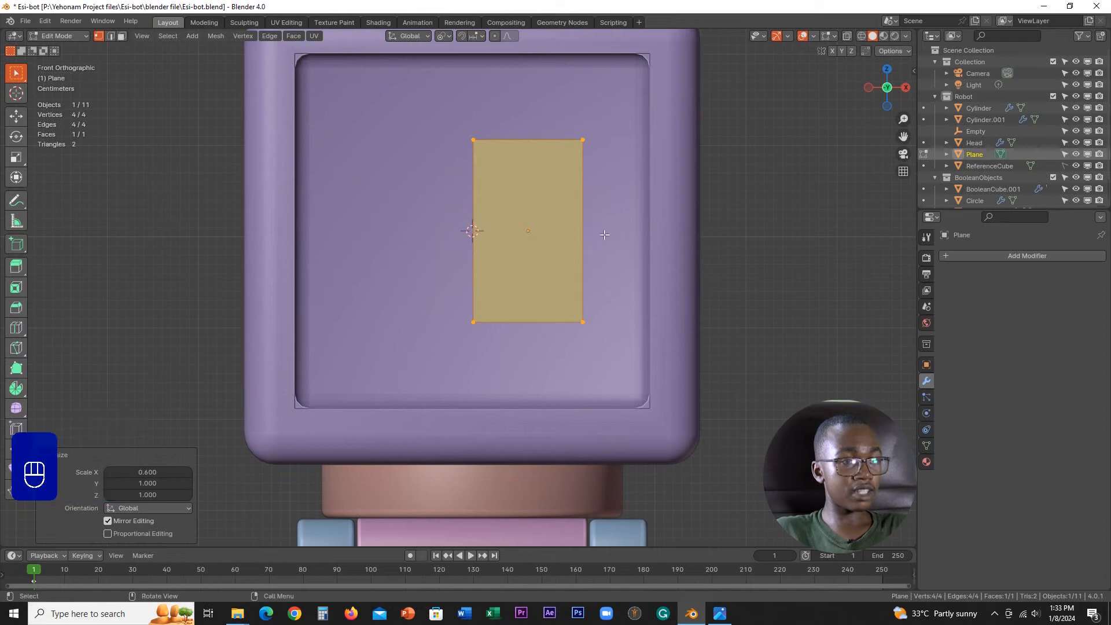
Step: Move the plane's vertices 0.04 m along X and about 0.065 m up along Z
key(g)
middle_click(611, 235)
key(ctrl)
click(635, 233)
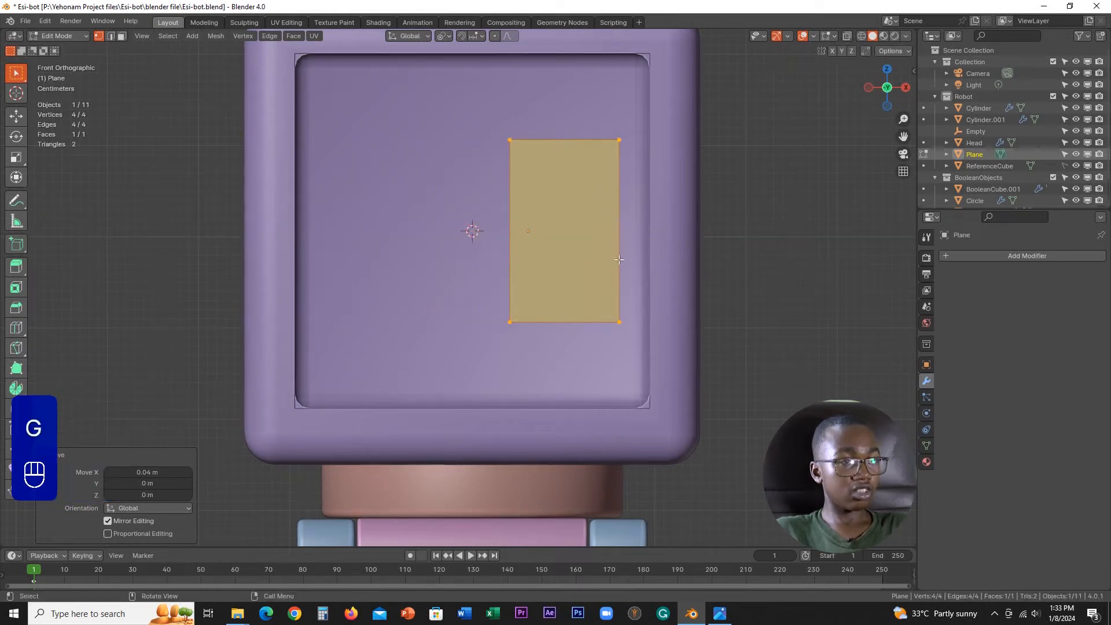
key(g)
middle_click(618, 259)
key(ctrl)
key(shift)
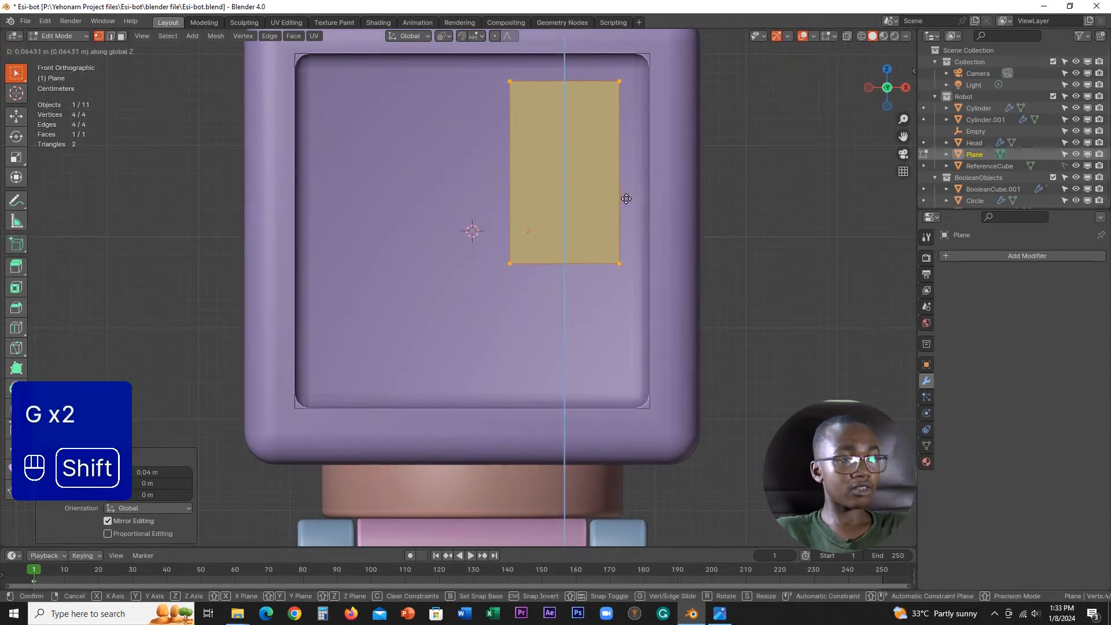
click(627, 196)
Step: Return to Object Mode and set the plane's origin to its geometry
shift+middle_drag(626, 197, 629, 300)
scroll(631, 294, up, 2)
key(Tab)
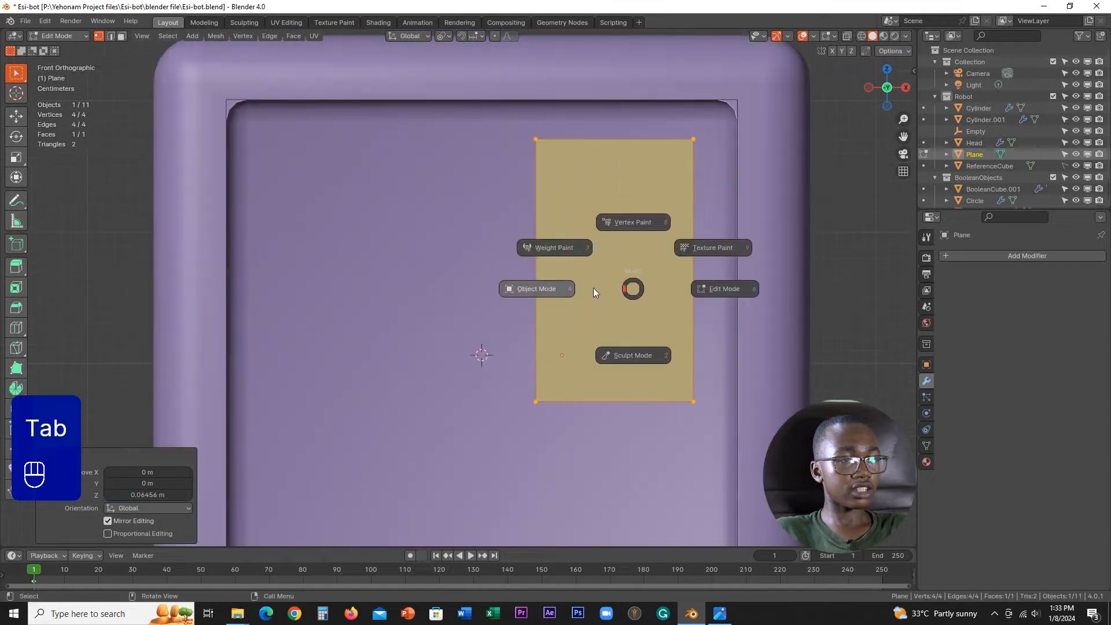
click(541, 282)
scroll(541, 283, down, 4)
scroll(574, 270, up, 1)
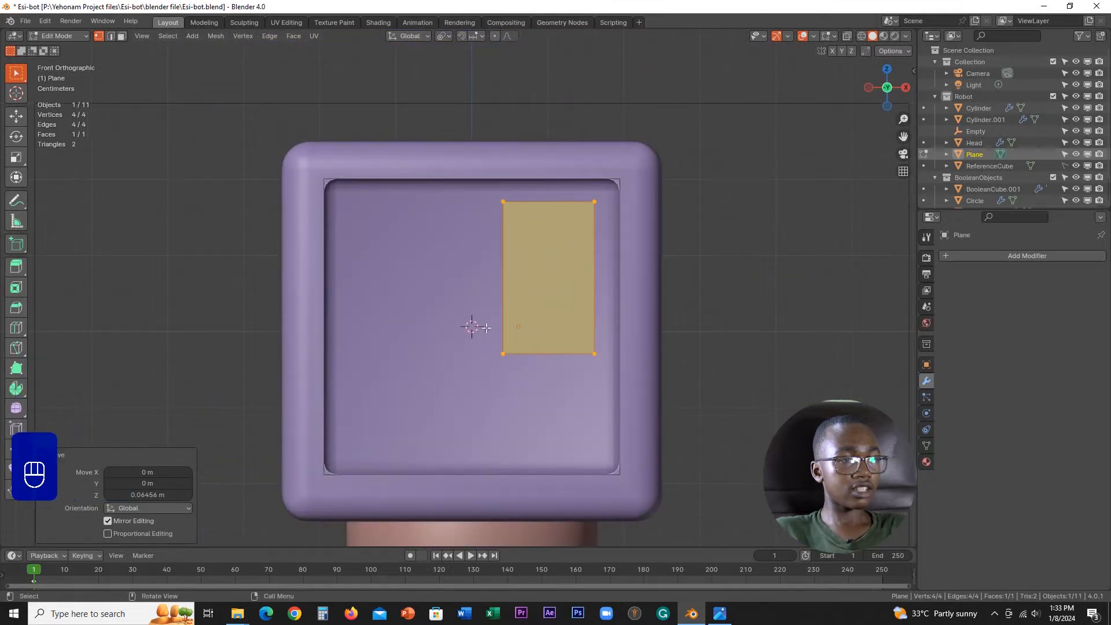
key(Tab)
key(Tab)
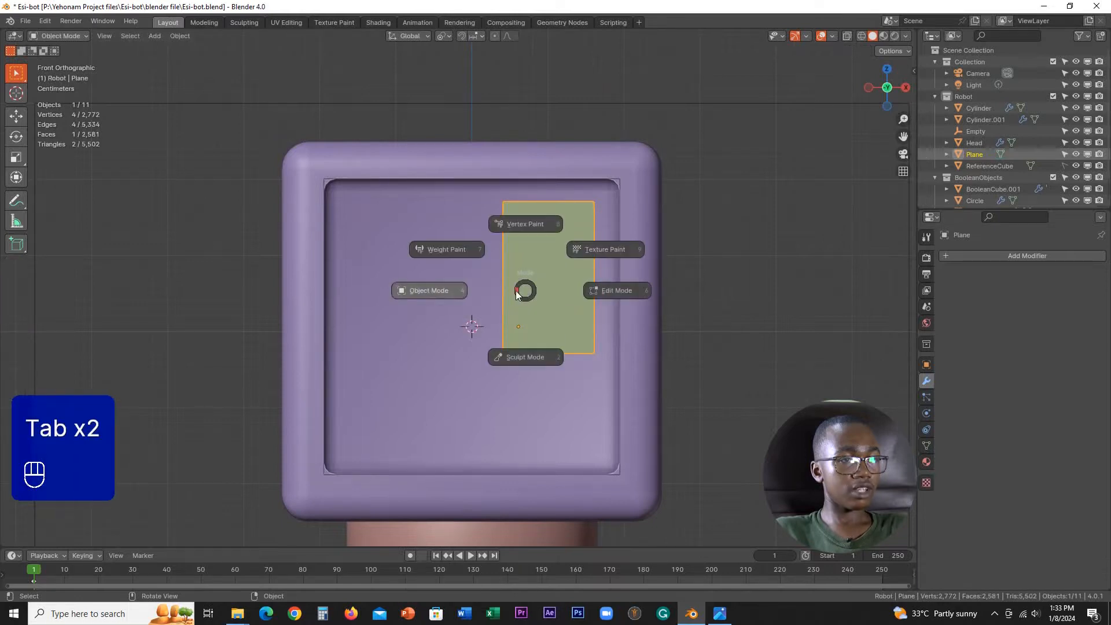
right_click(499, 342)
mouse_move(498, 342)
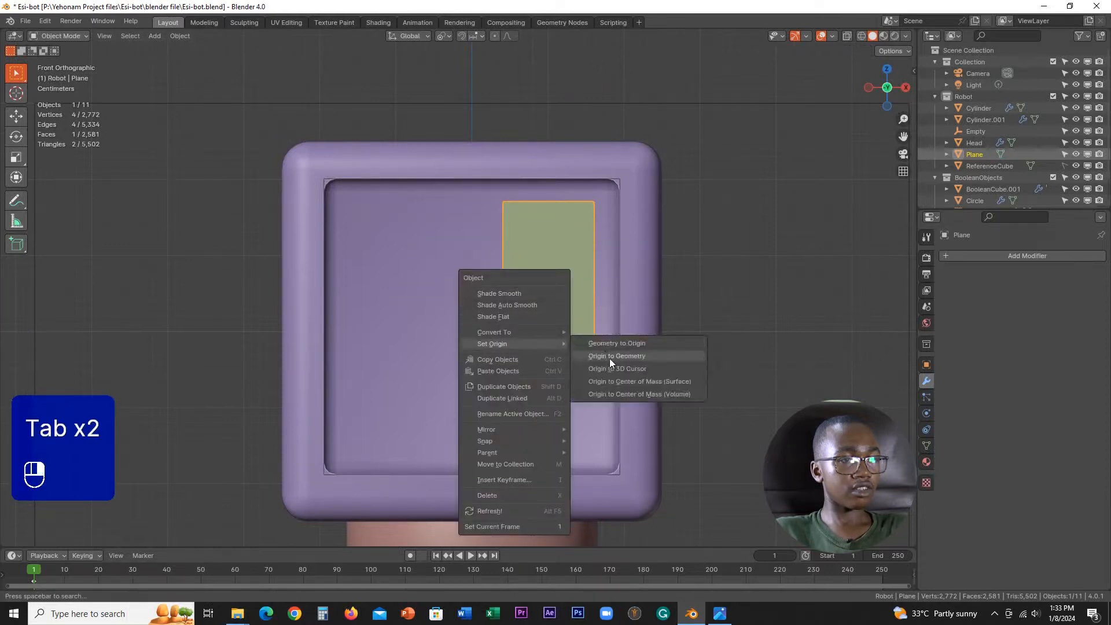
click(609, 355)
Step: Add a Bevel modifier to the plane and set it to affect vertices
scroll(586, 335, up, 3)
shift+middle_drag(586, 338, 562, 333)
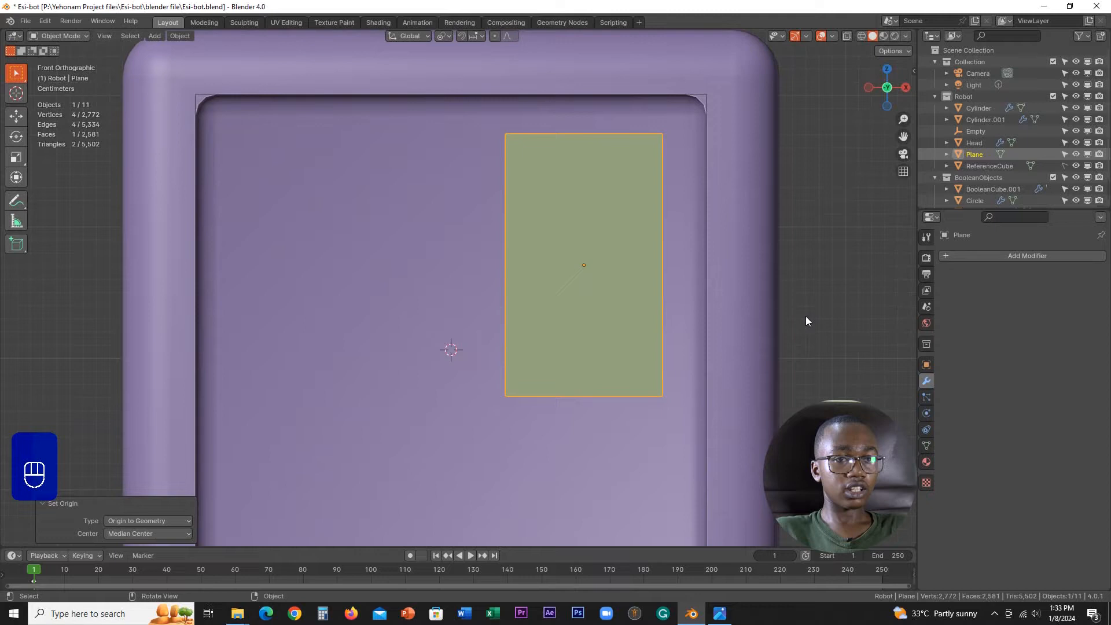
click(983, 256)
mouse_move(939, 298)
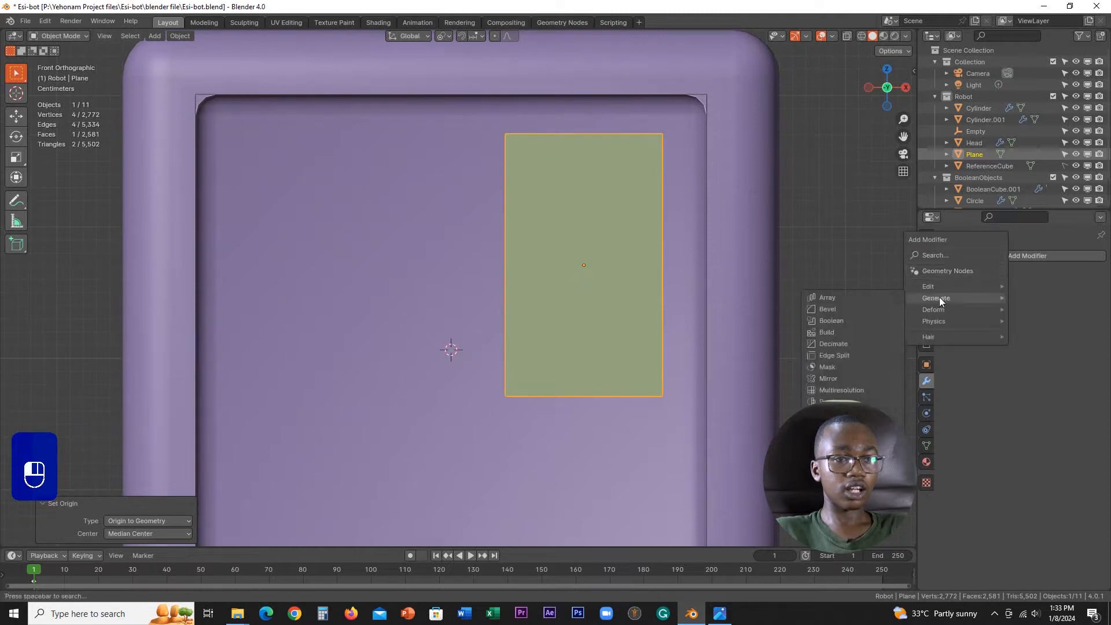
click(848, 310)
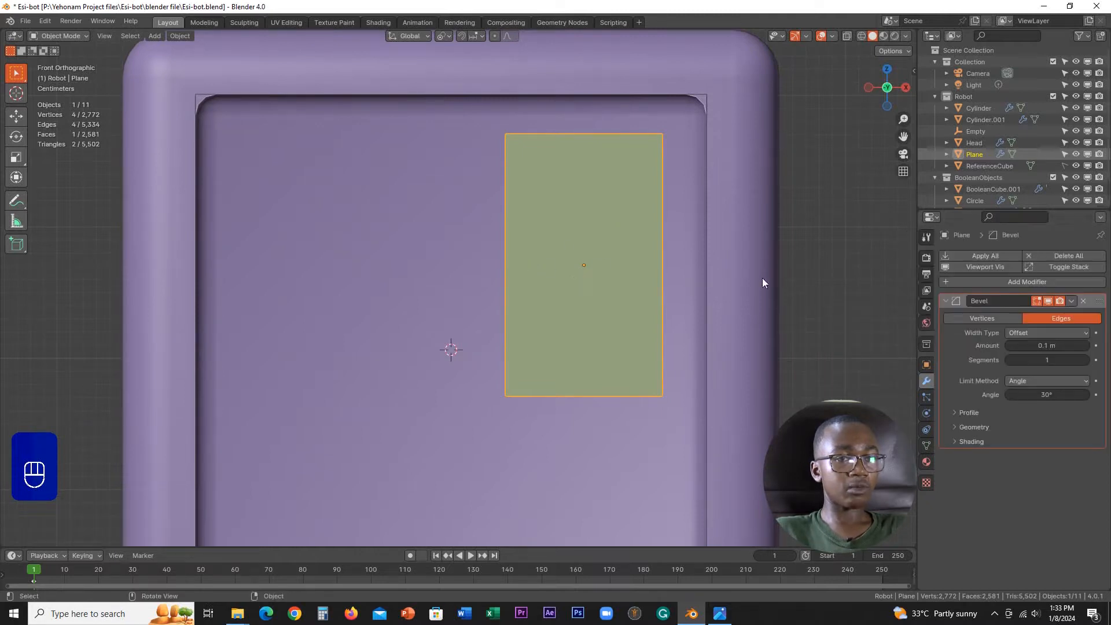
click(980, 319)
Step: Round the plane's corners by setting the bevel amount to 0.011 m with 4 segments
scroll(666, 303, down, 3)
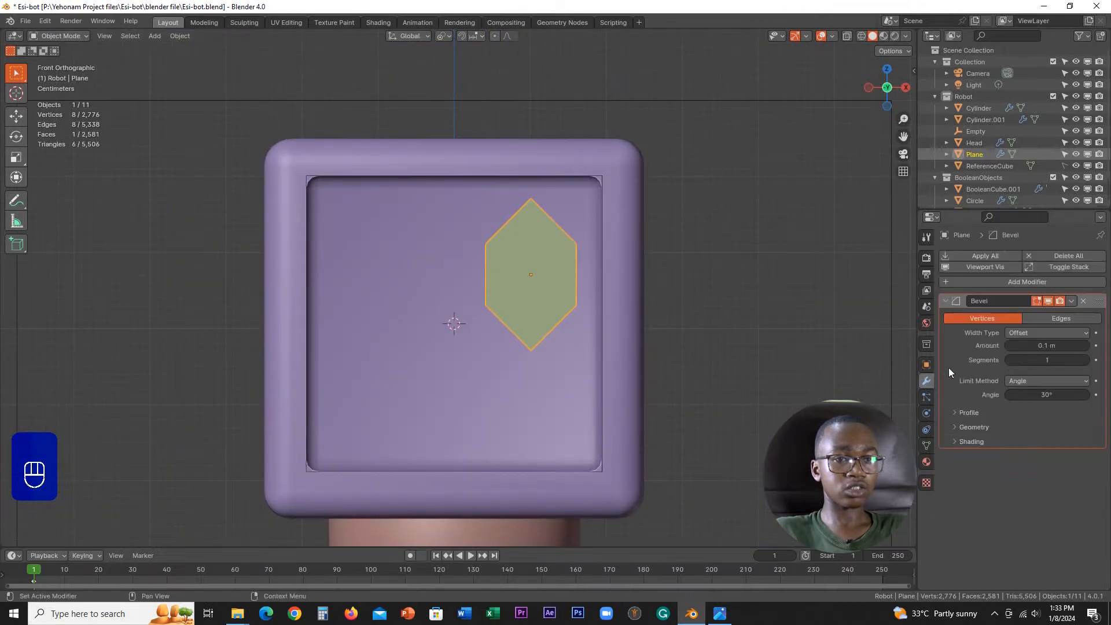
shift+drag(153, 342, 990, 346)
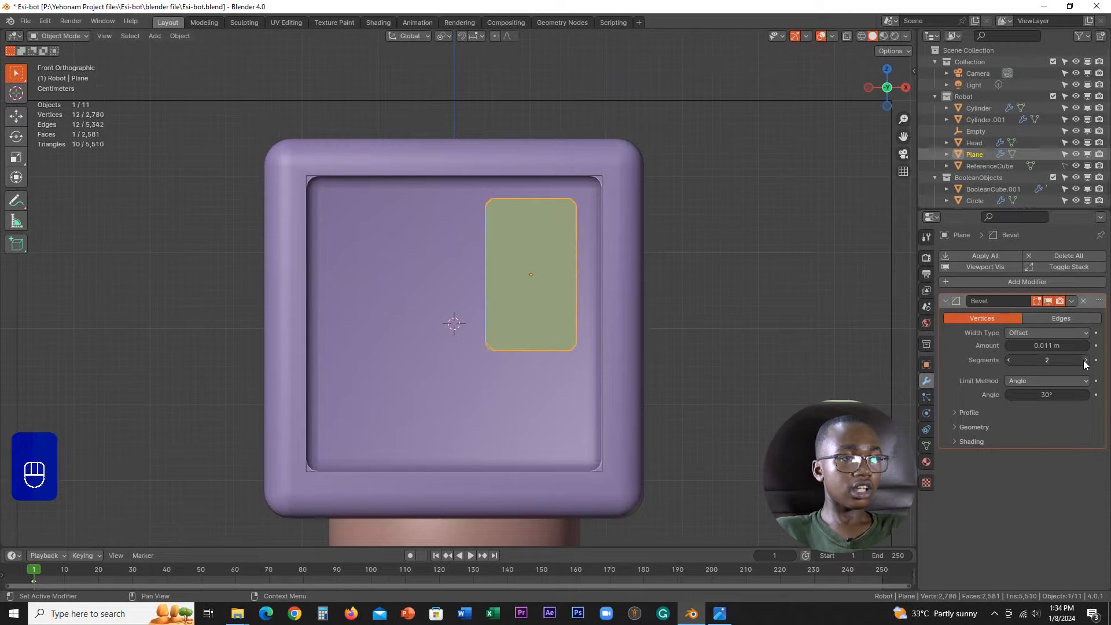
click(691, 294)
middle_drag(691, 294, 636, 278)
click(567, 301)
mouse_move(567, 301)
middle_down()
mouse_move(648, 324)
mouse_move(515, 301)
mouse_move(577, 307)
middle_up()
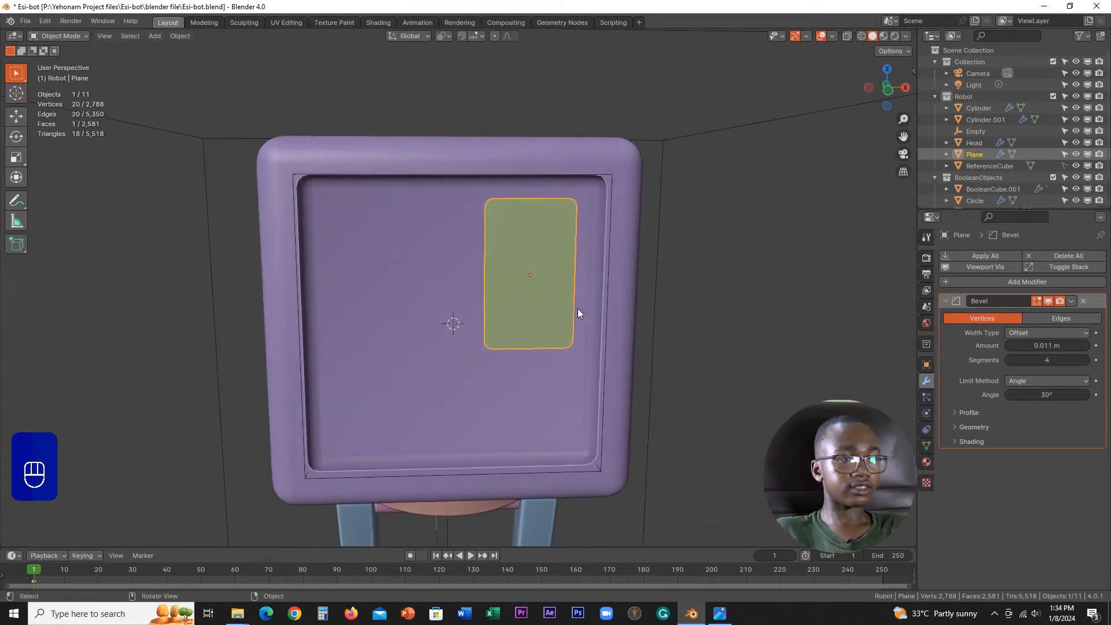
scroll(578, 307, up, 2)
shift+middle_drag(530, 335, 623, 244)
scroll(622, 243, down, 2)
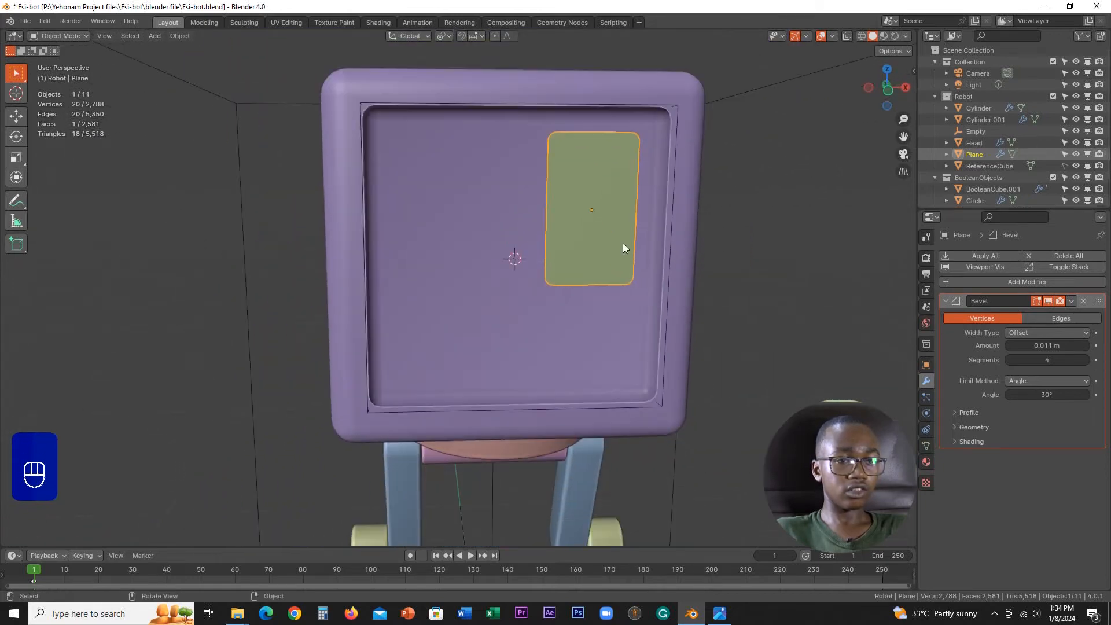
Step: Rename both the plane's mesh data and the object itself as Eye
click(927, 445)
click(977, 256)
text(E)
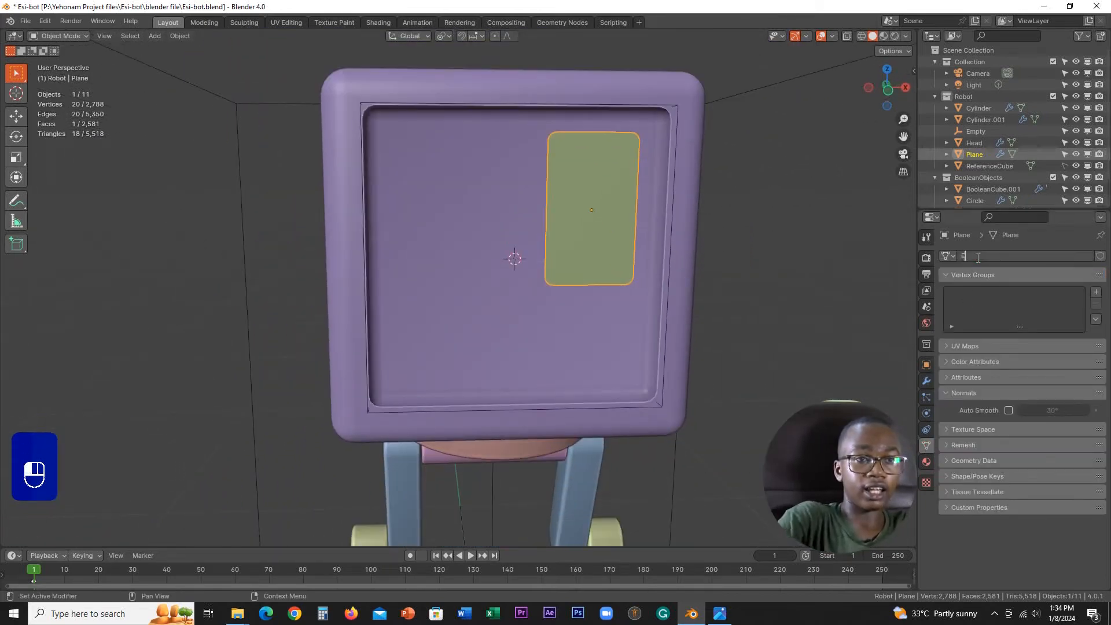
text(ye)
key(Return)
click(977, 258)
key(ctrl+c)
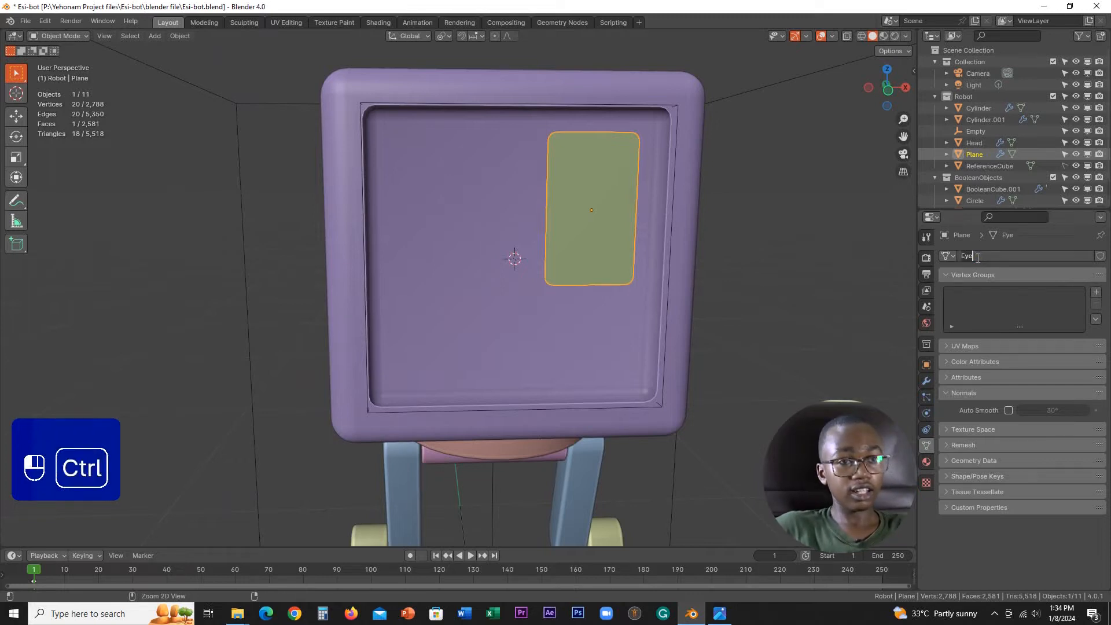
click(967, 226)
double_click(981, 154)
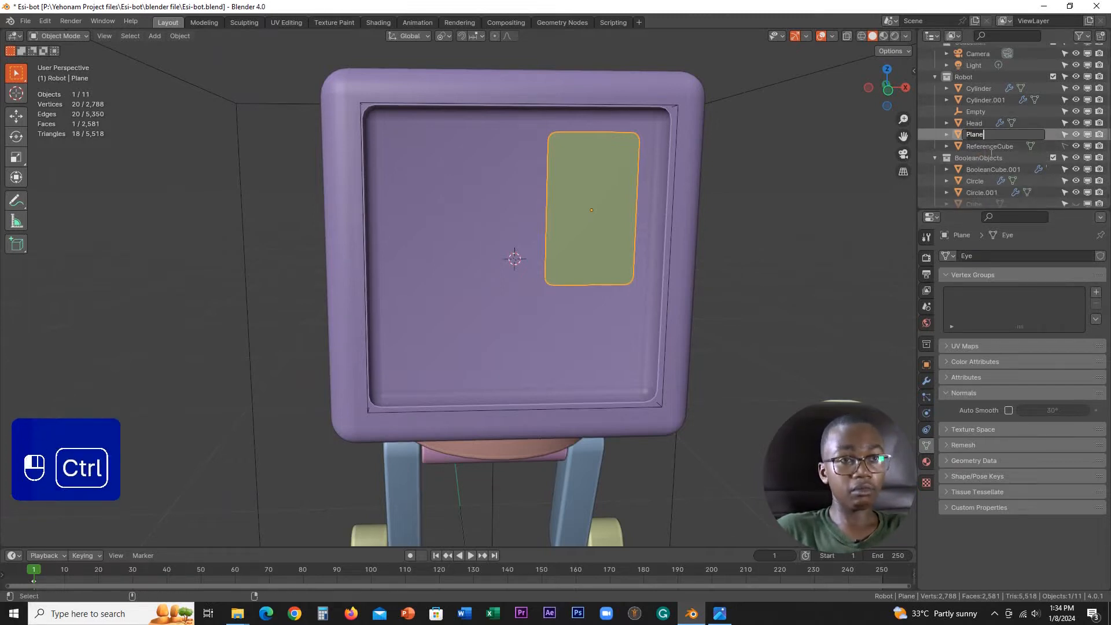
key(Return)
Step: In Edit Mode, raise the eye's two lower vertices slightly along Z to shorten it, and return to Object Mode
middle_drag(551, 266, 644, 240)
scroll(645, 240, down, 4)
scroll(582, 295, up, 2)
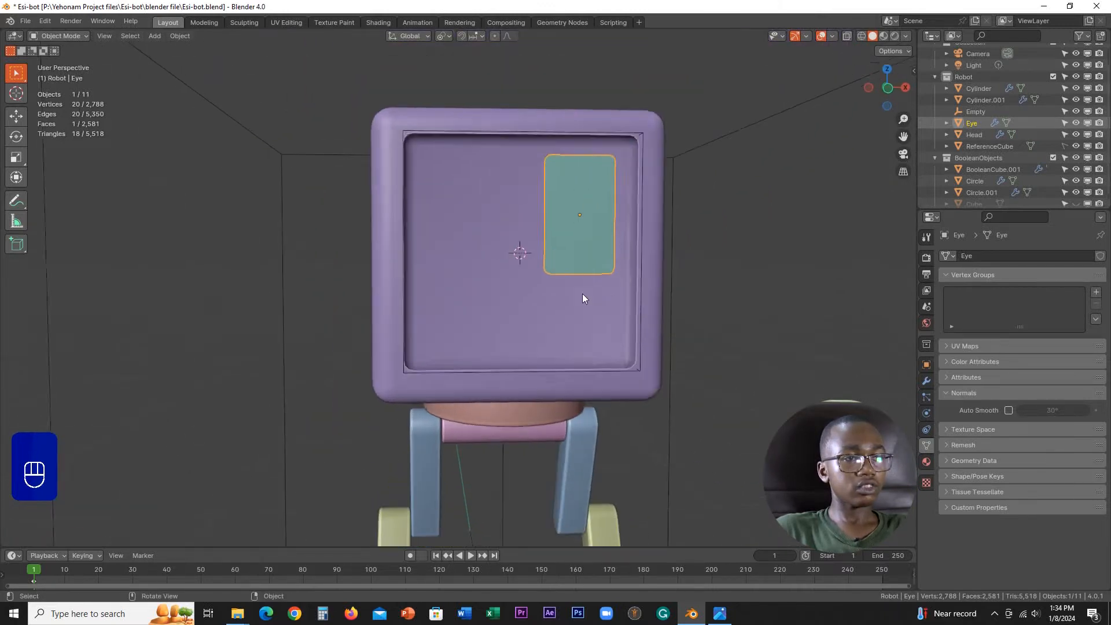
key(Tab)
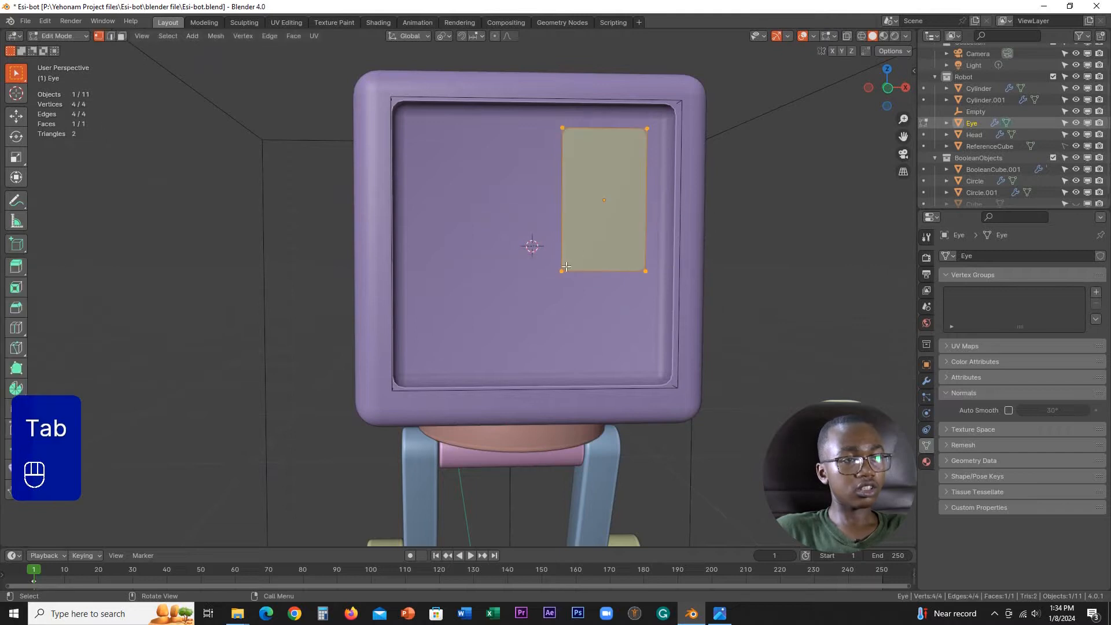
click(561, 270)
shift+click(645, 271)
key(g)
middle_click(643, 265)
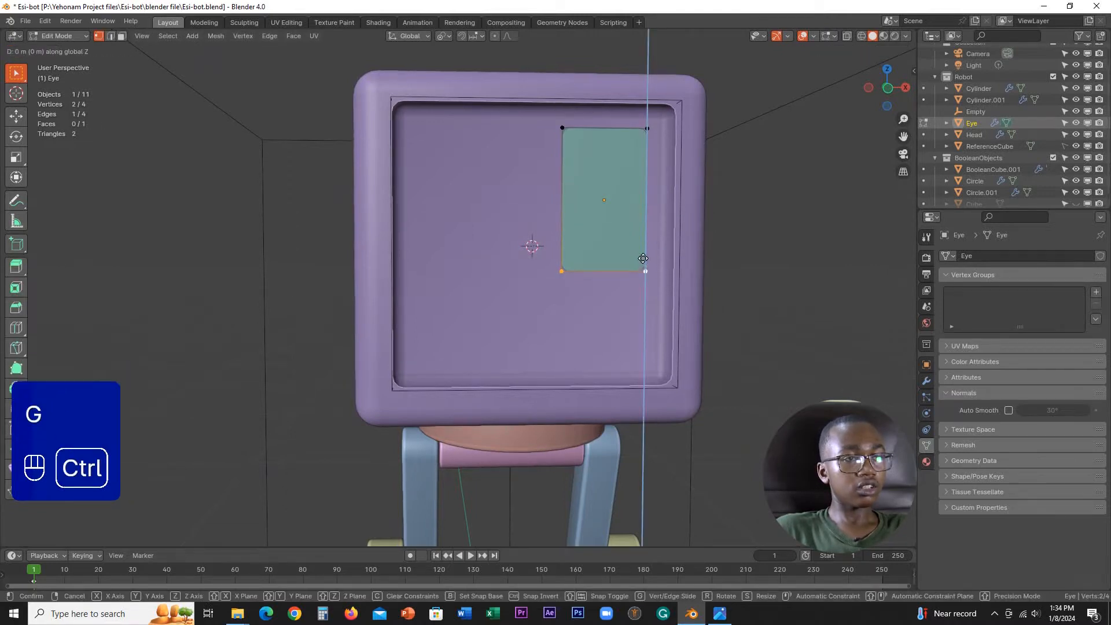
click(654, 327)
key(Tab)
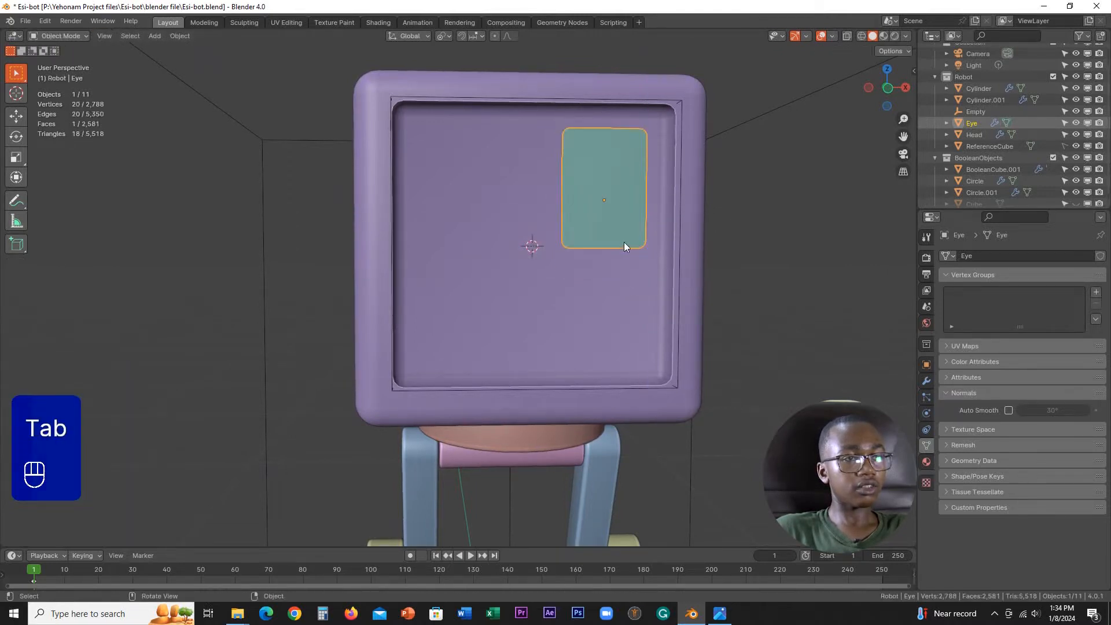
Step: In front view, set the eye's origin to its geometry
scroll(636, 254, down, 3)
key(KP_1)
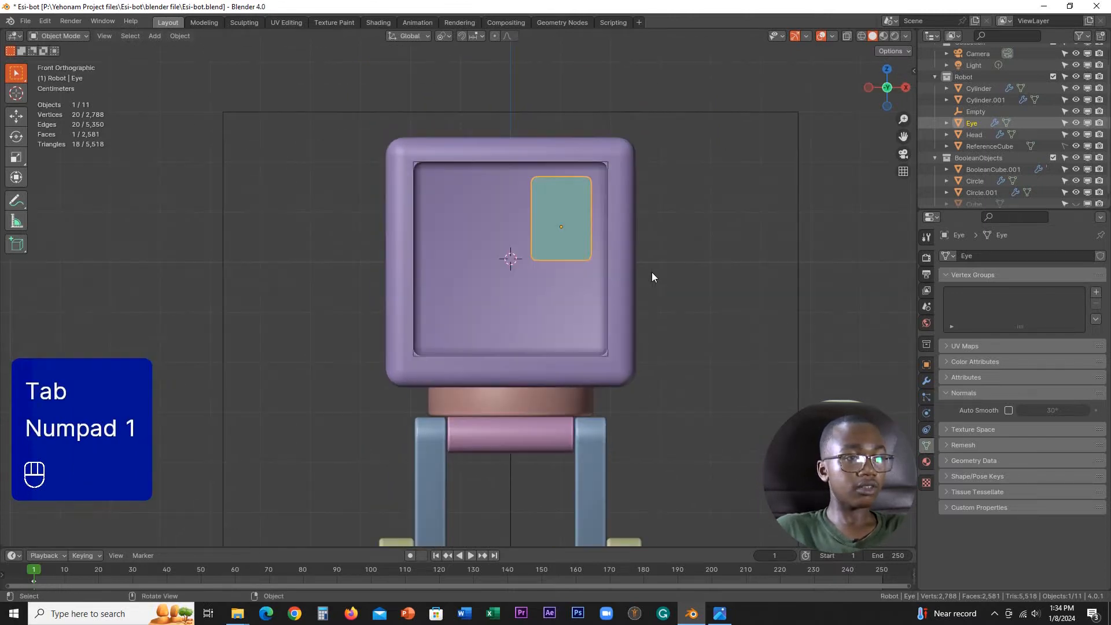
right_click(471, 192)
mouse_move(416, 193)
click(513, 208)
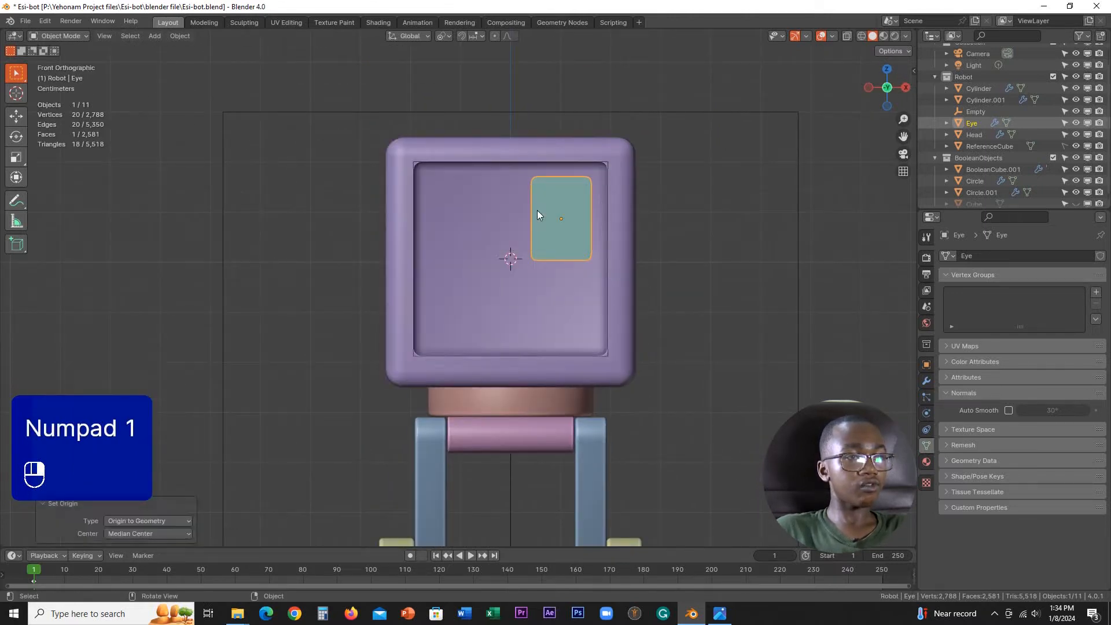
Step: Duplicate the eye about 0.18 m down along Z, and move the copy -0.1 m along X
scroll(593, 259, up, 3)
key(shift+d)
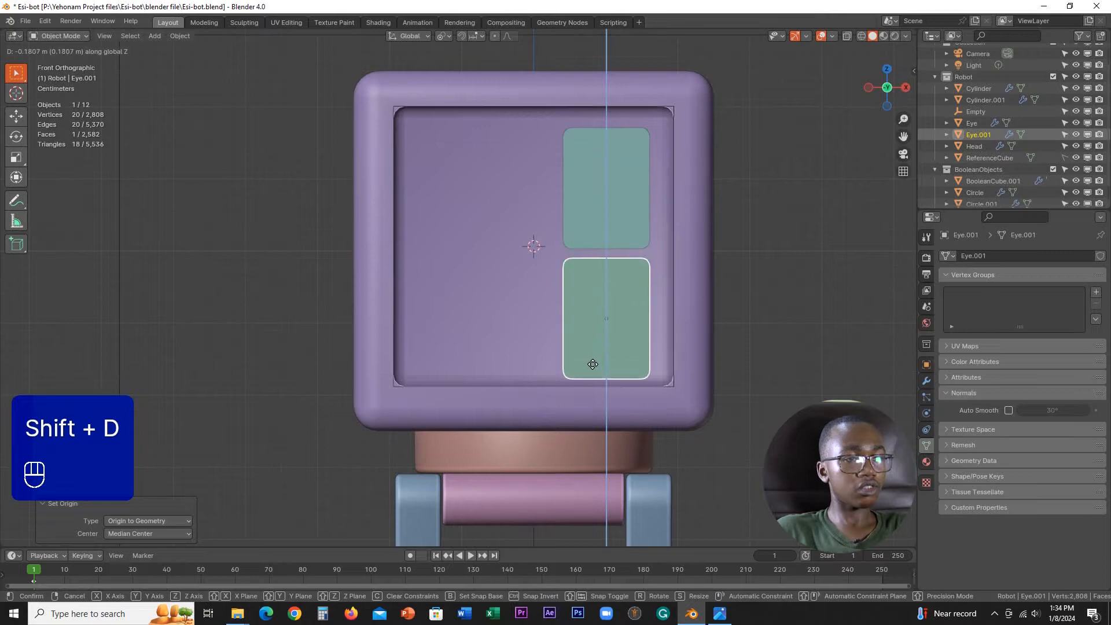
click(593, 364)
key(g)
middle_click(602, 365)
ctrl+click(537, 363)
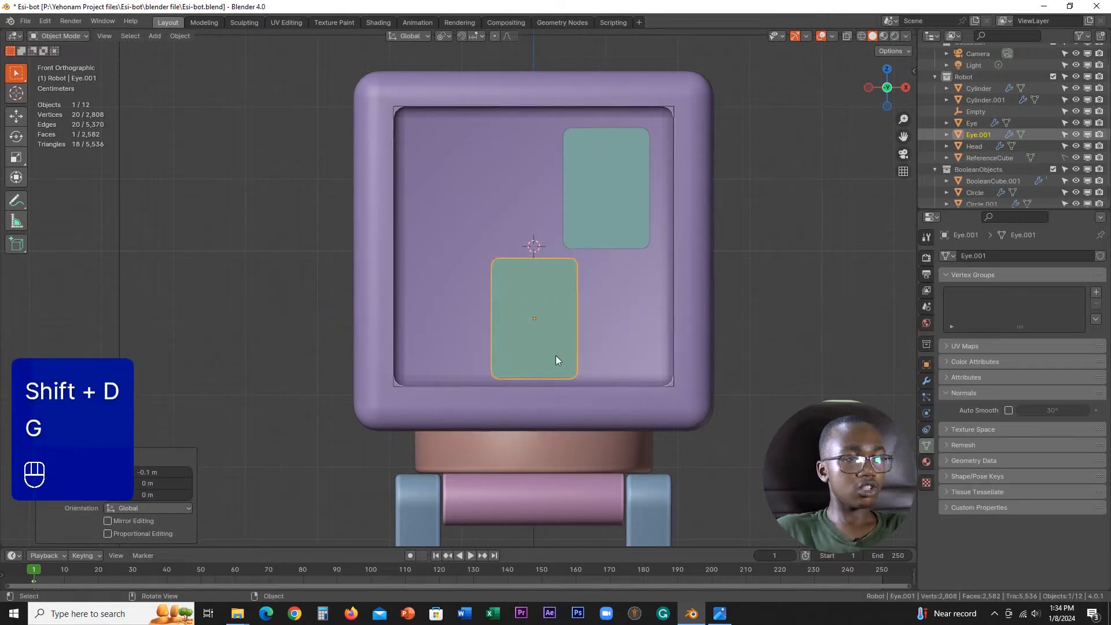
Step: In Edit Mode, select all of the copy's geometry and set the transform pivot point to Median Point
scroll(555, 355, down, 1)
shift+middle_drag(563, 343, 554, 306)
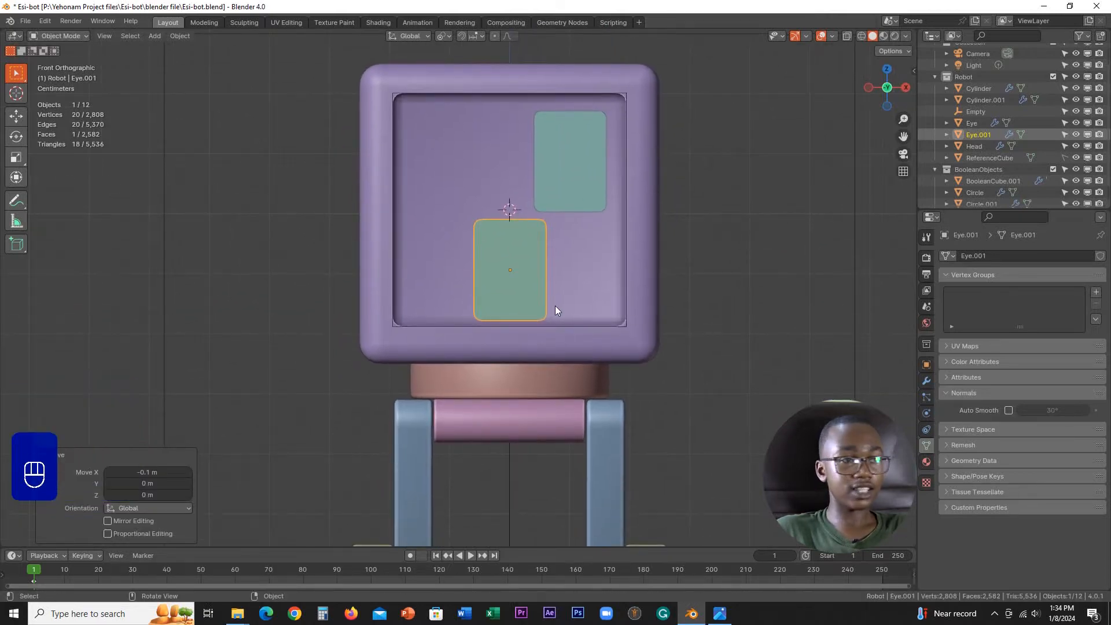
scroll(555, 305, up, 1)
key(Tab)
scroll(613, 289, up, 1)
key(a)
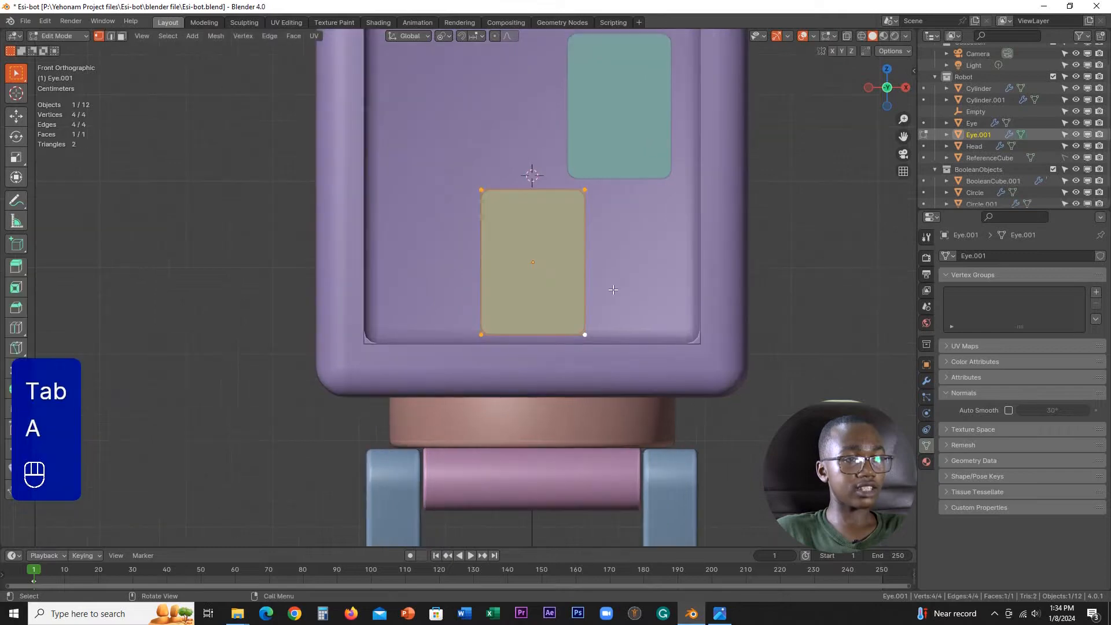
key(s)
right_click(616, 290)
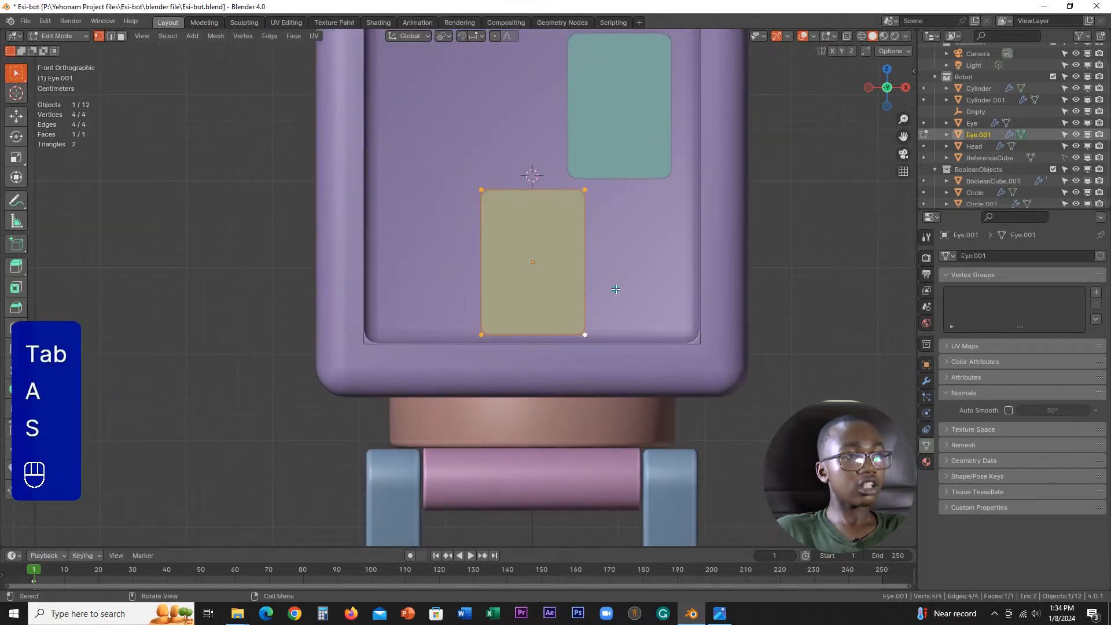
click(444, 37)
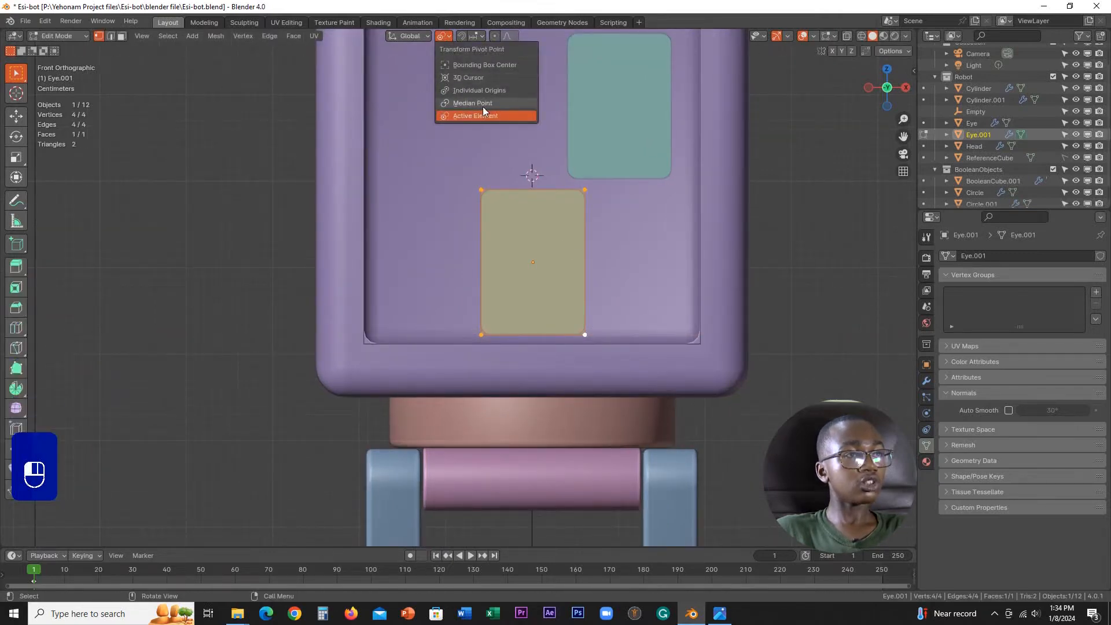
click(483, 104)
click(441, 38)
click(487, 107)
Step: Scale the copy's geometry to 2.4 along X and 0.6 along Z to form a wide mouth
scroll(528, 174, down, 3)
scroll(568, 250, up, 2)
key(s)
key(x)
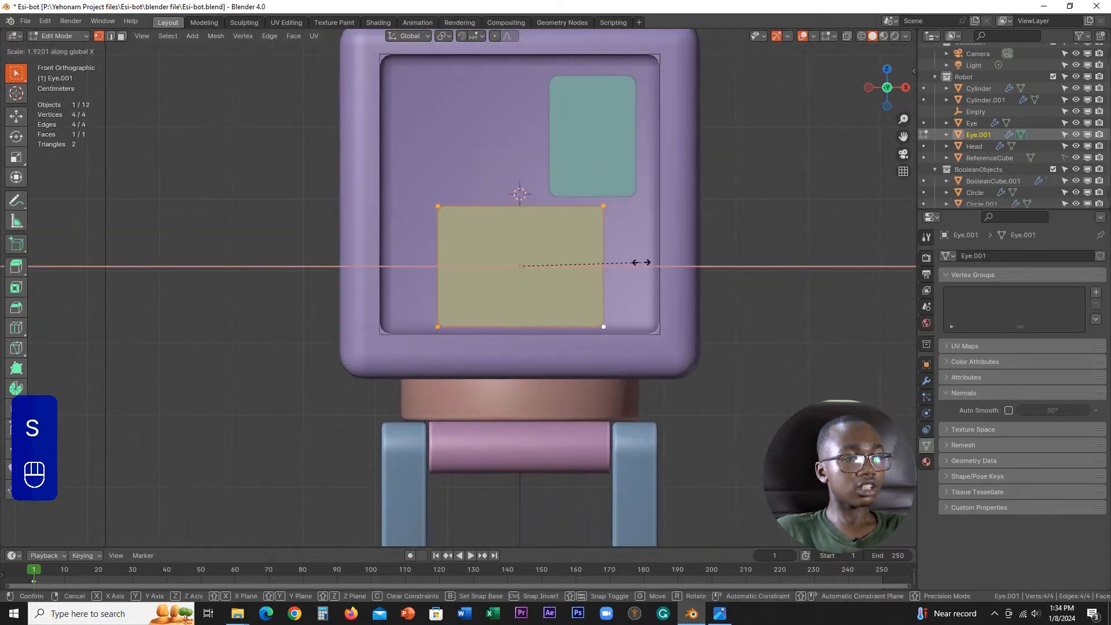
key(ctrl)
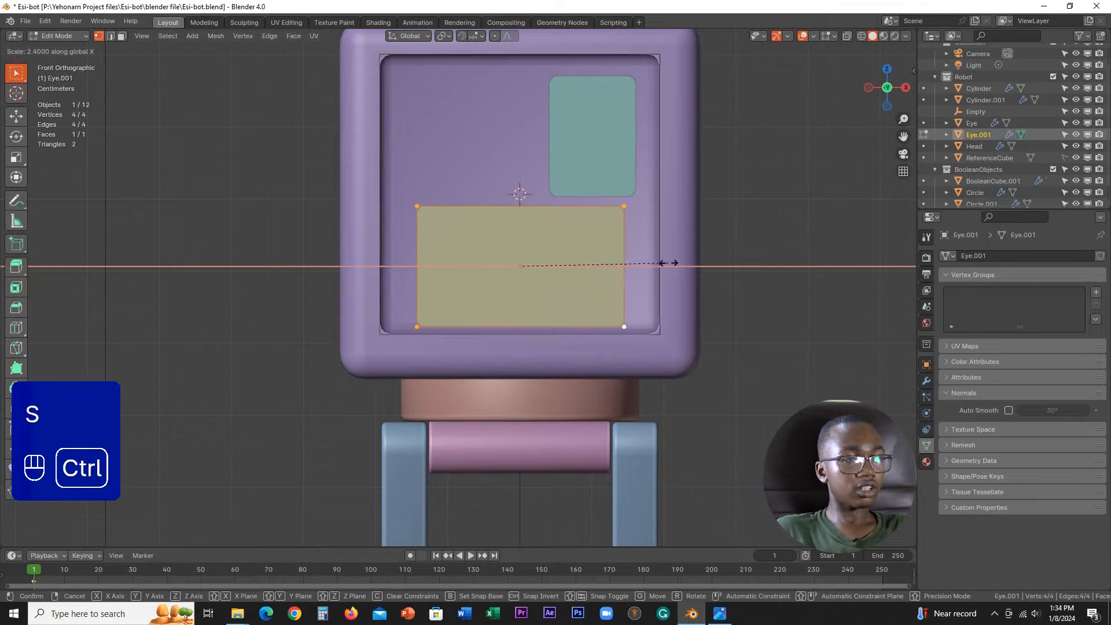
click(674, 266)
key(s)
key(z)
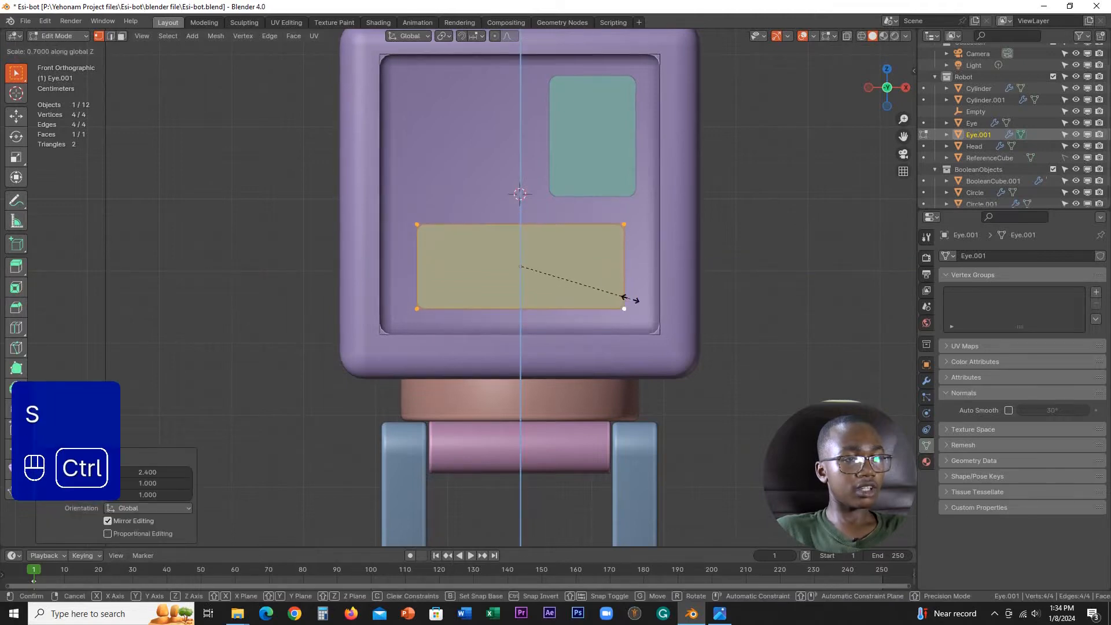
click(624, 302)
Step: Narrow the mouth by scaling its geometry to 0.8 and again to 0.9 along X
key(s)
key(x)
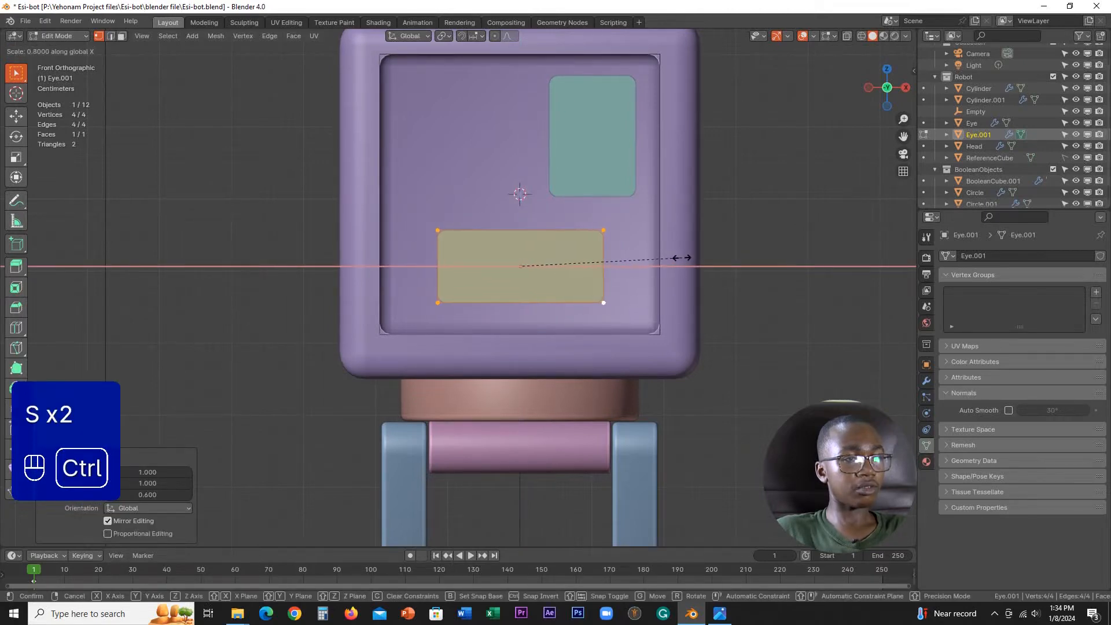
ctrl+click(679, 258)
scroll(715, 265, up, 2)
key(s)
key(x)
ctrl+click(698, 269)
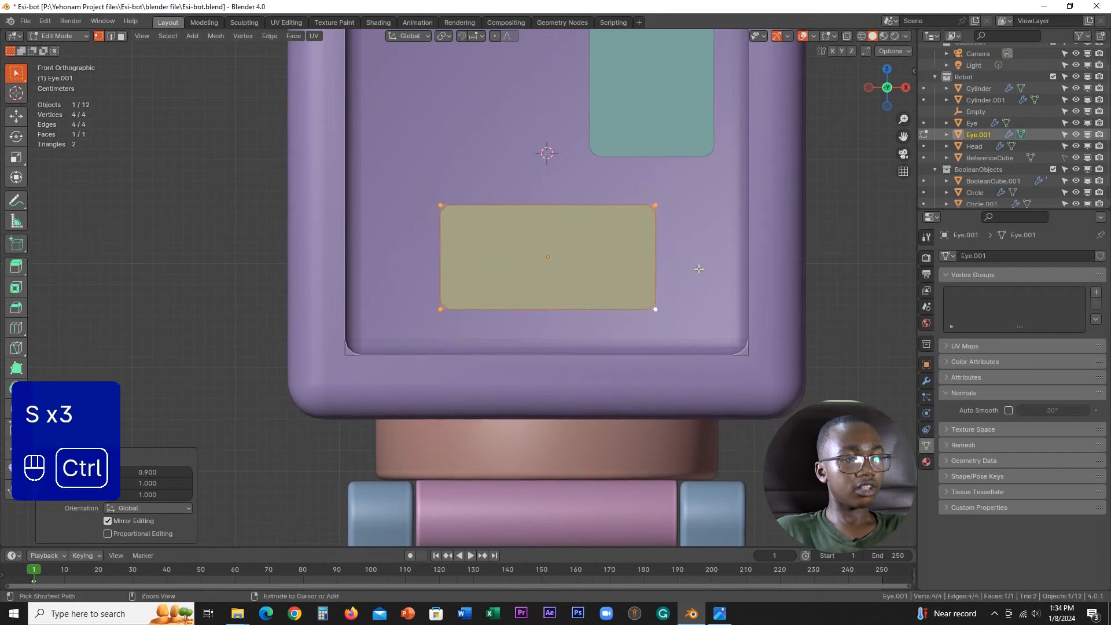
Step: Scale the mouth's two lower vertices inward along X to form a trapezoid, and return to Object Mode
click(440, 309)
shift+click(655, 309)
key(s)
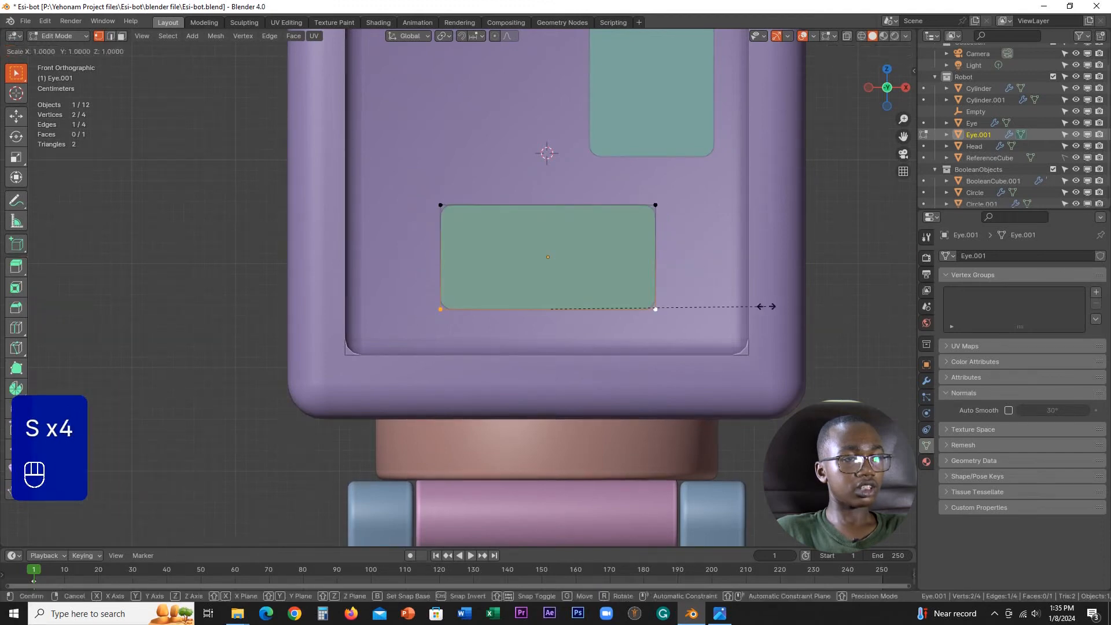
key(x)
ctrl+click(719, 306)
scroll(665, 277, down, 5)
key(Tab)
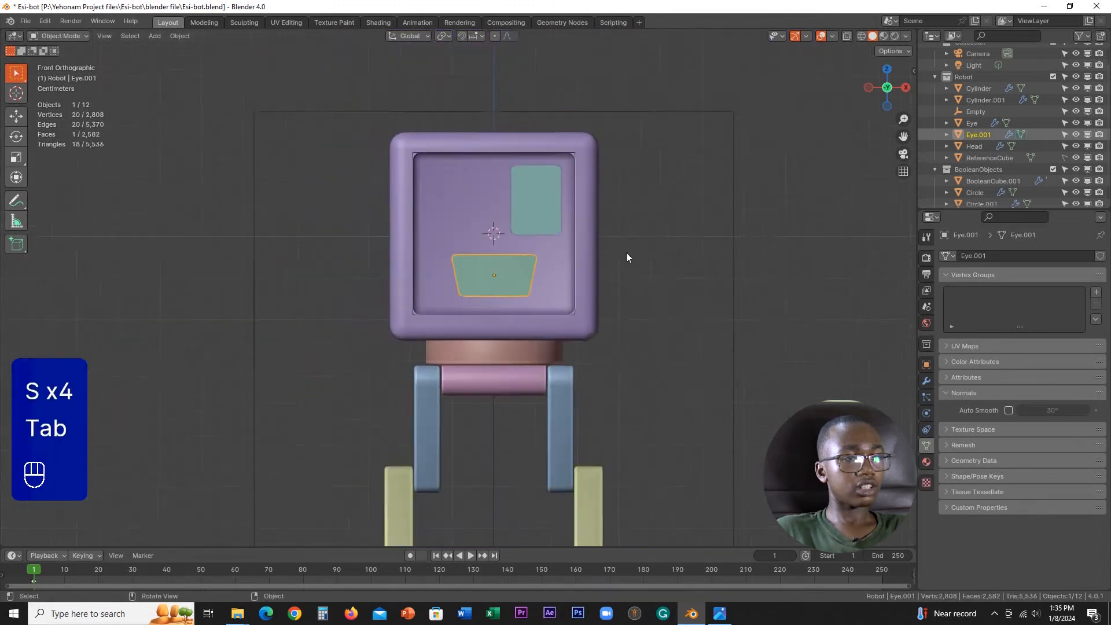
Step: Add a Mirror modifier to the eye on the X axis, using the Empty as the mirror object
scroll(626, 252, down, 2)
middle_drag(699, 241, 648, 280)
scroll(581, 298, up, 4)
scroll(581, 297, up, 2)
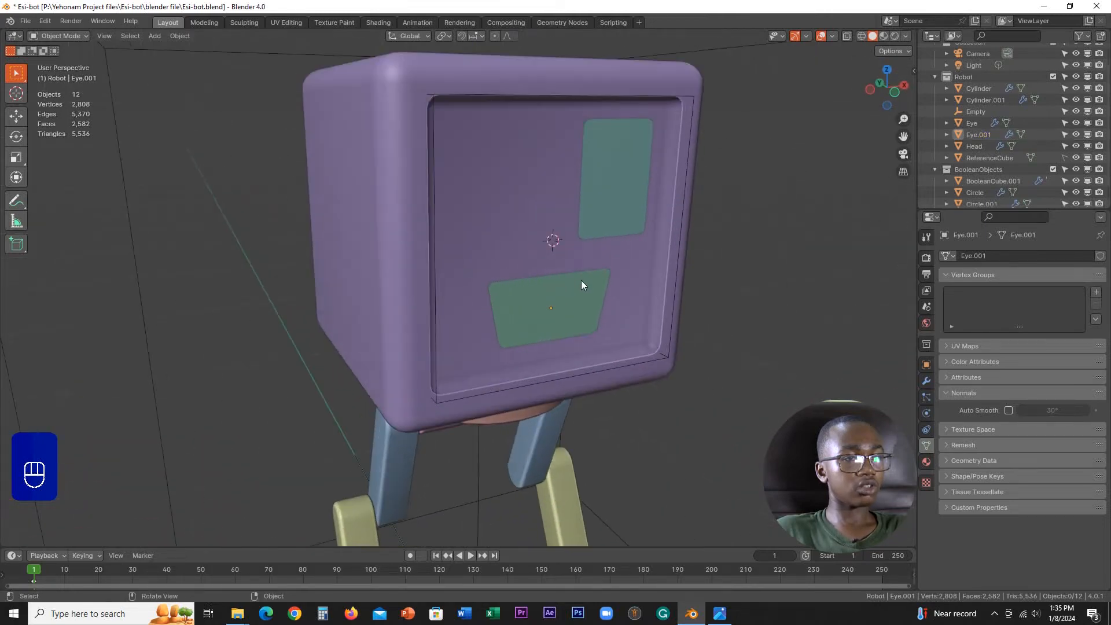
click(629, 217)
key(KP_1)
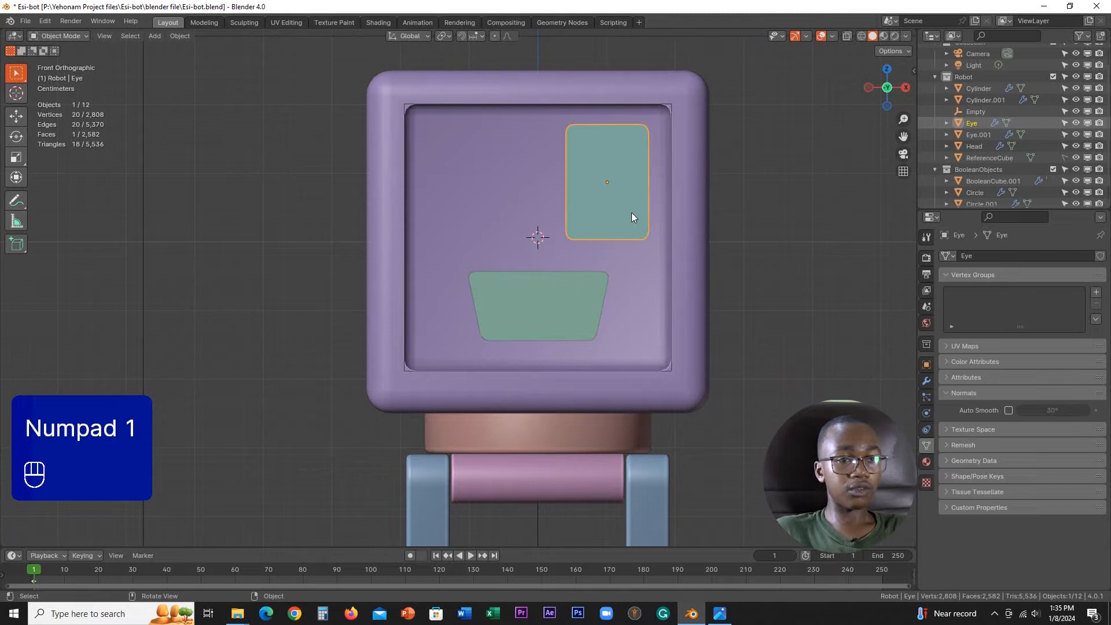
click(927, 381)
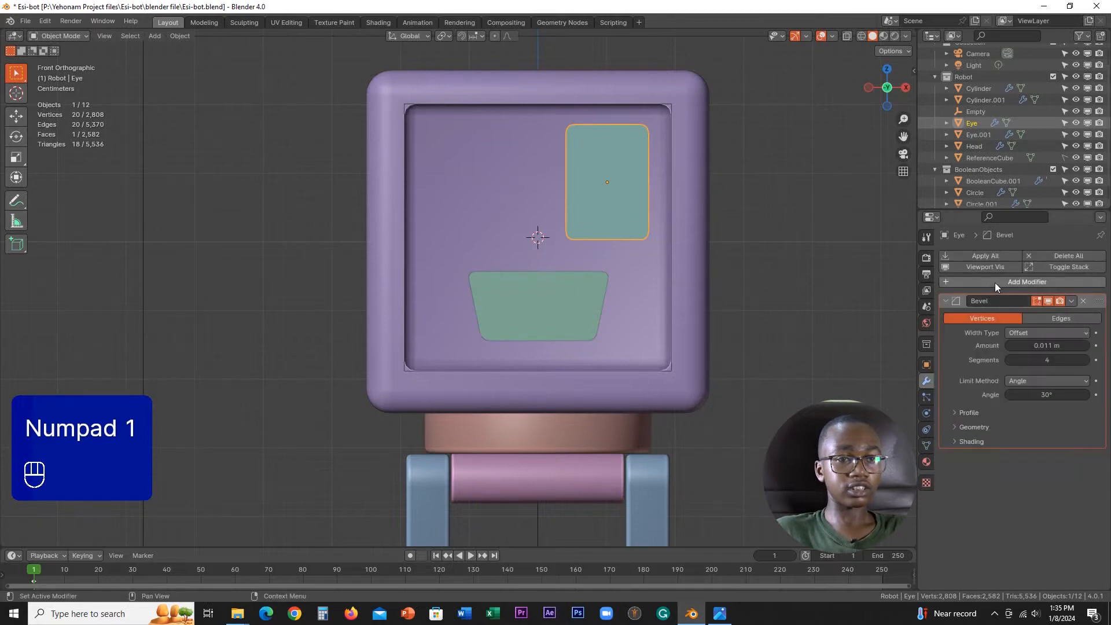
click(994, 282)
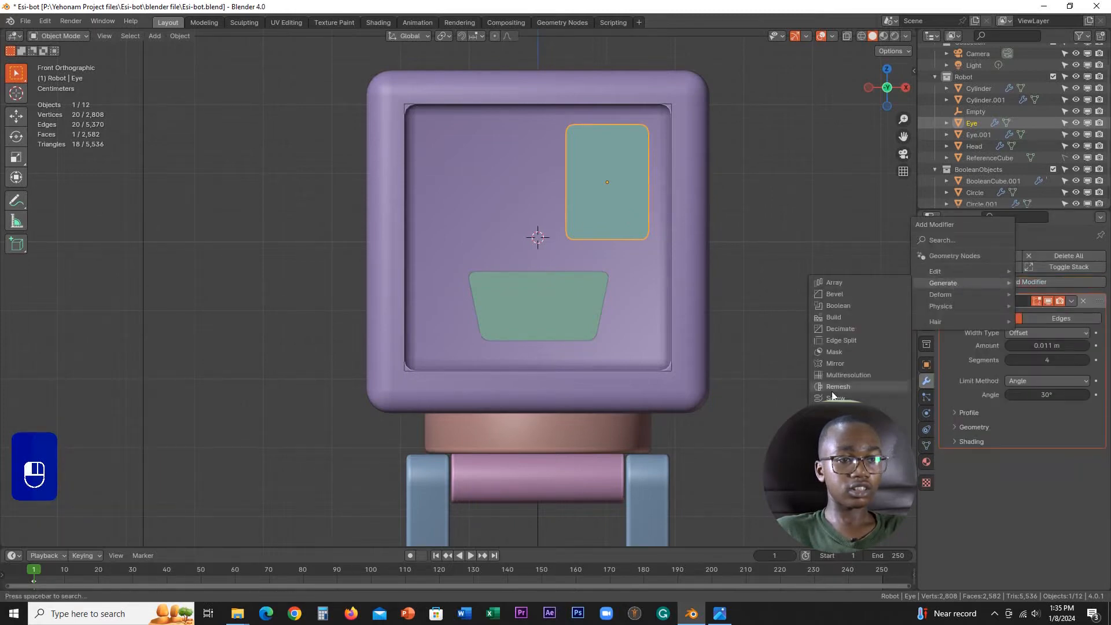
click(838, 362)
scroll(705, 359, down, 5)
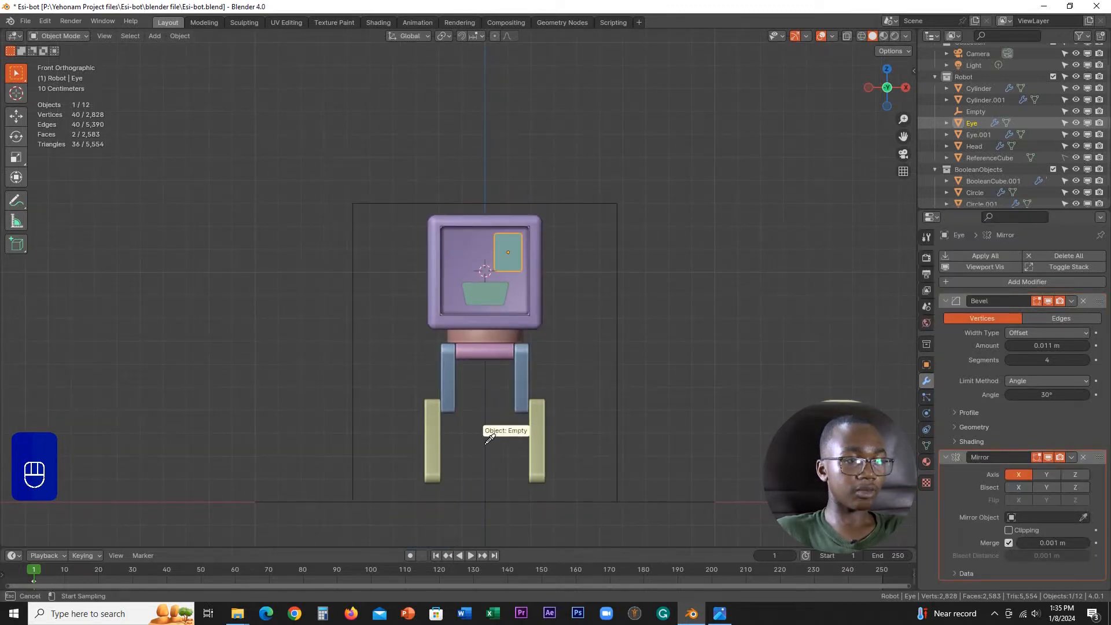
click(486, 444)
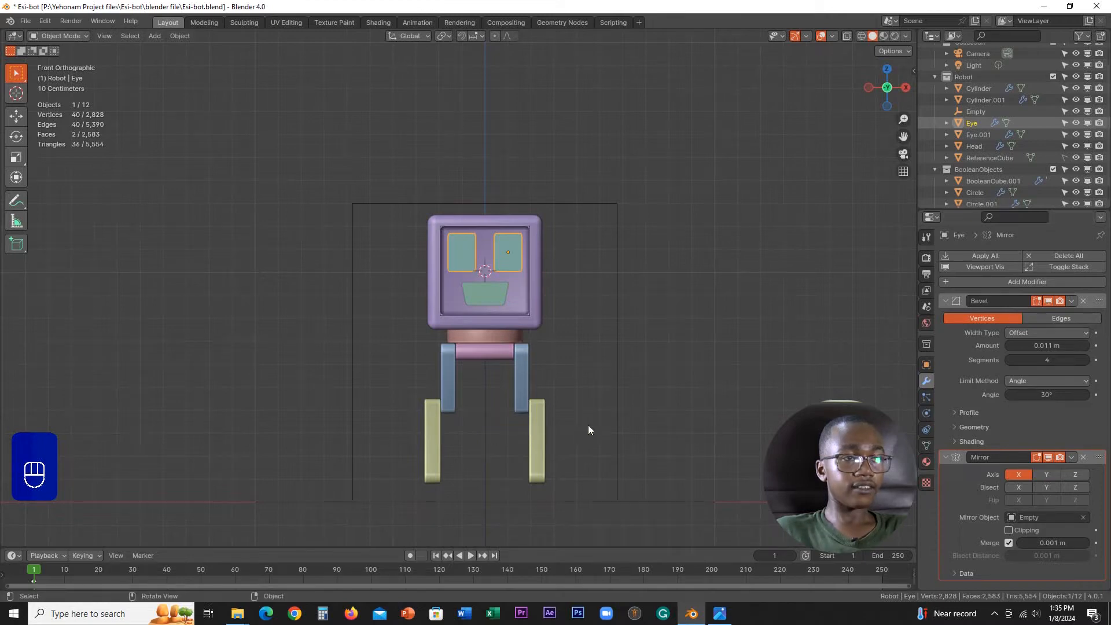
Step: Rename the Empty object in the Robot collection as Mirror
scroll(588, 425, up, 4)
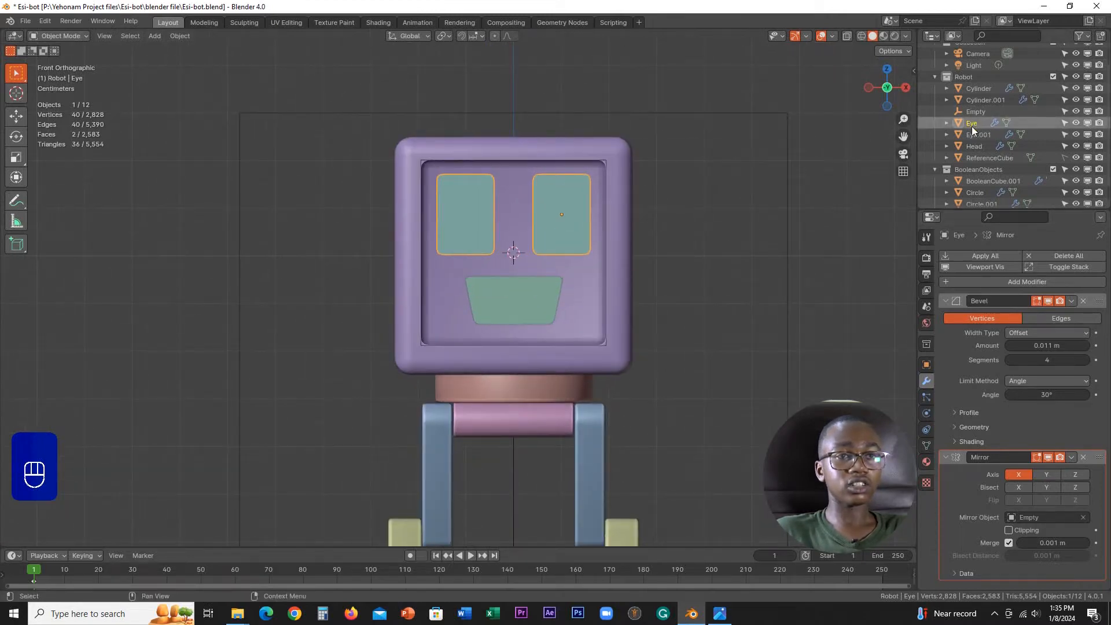
click(983, 113)
double_click(983, 112)
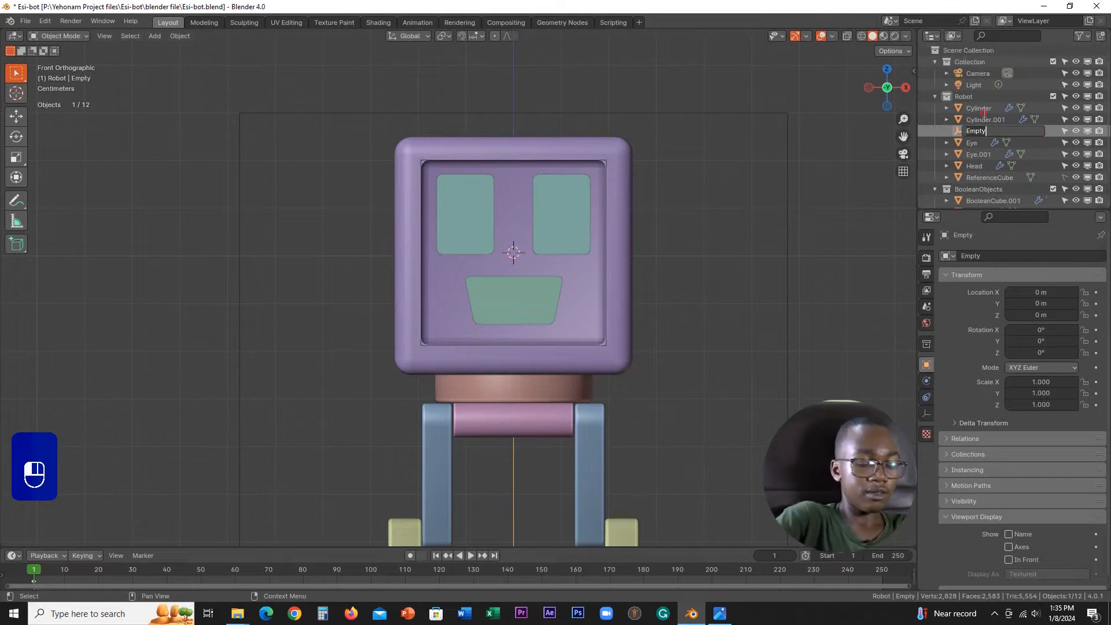
text(Mirror)
key(Return)
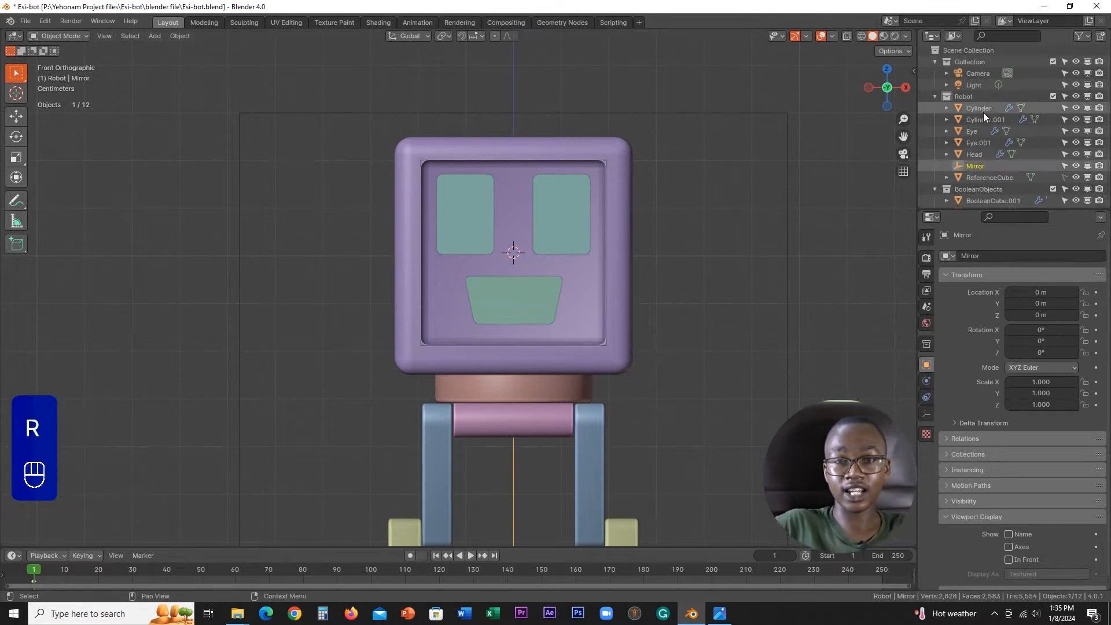
Step: Move the eye about 0.017 m along X toward the face's centre, bringing the mirrored pair closer together
scroll(629, 242, up, 3)
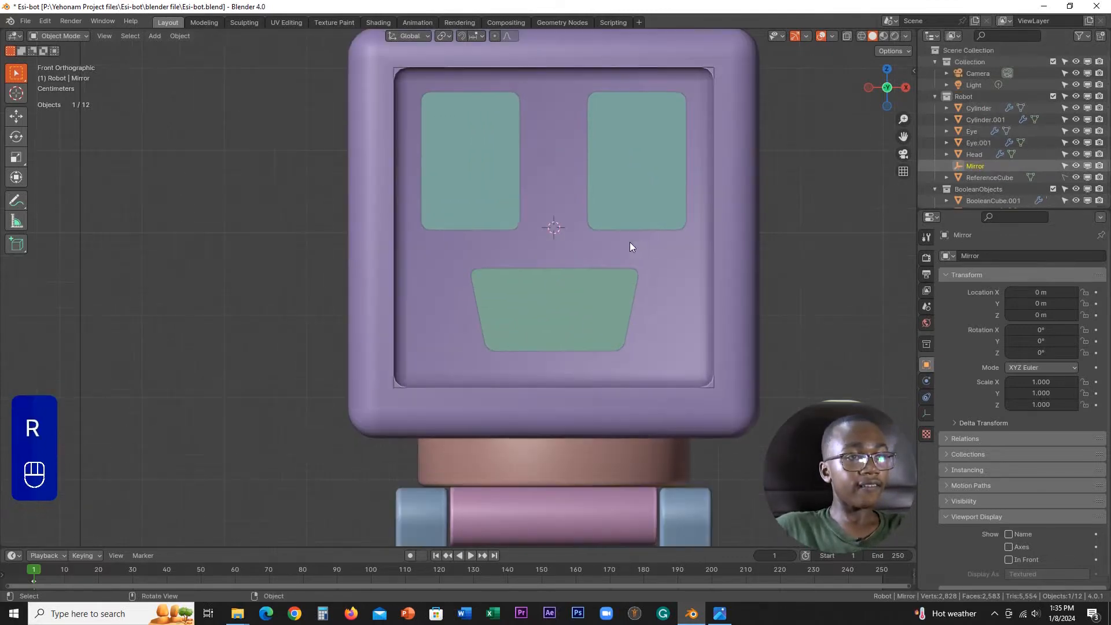
click(596, 203)
shift+middle_drag(596, 203, 619, 285)
scroll(625, 283, up, 1)
key(g)
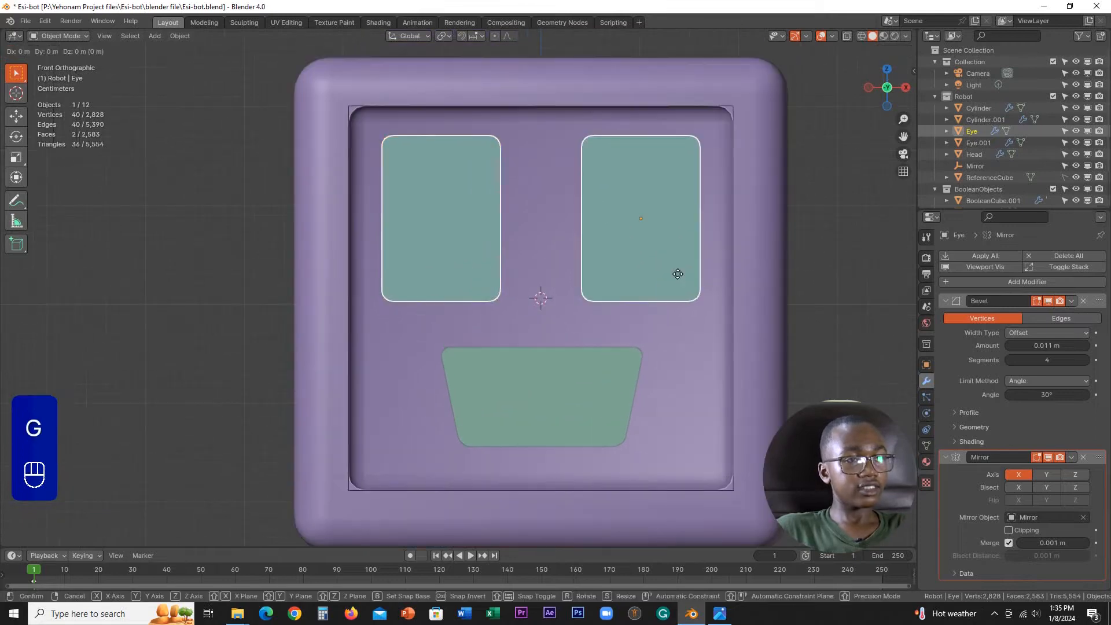
key(x)
click(590, 266)
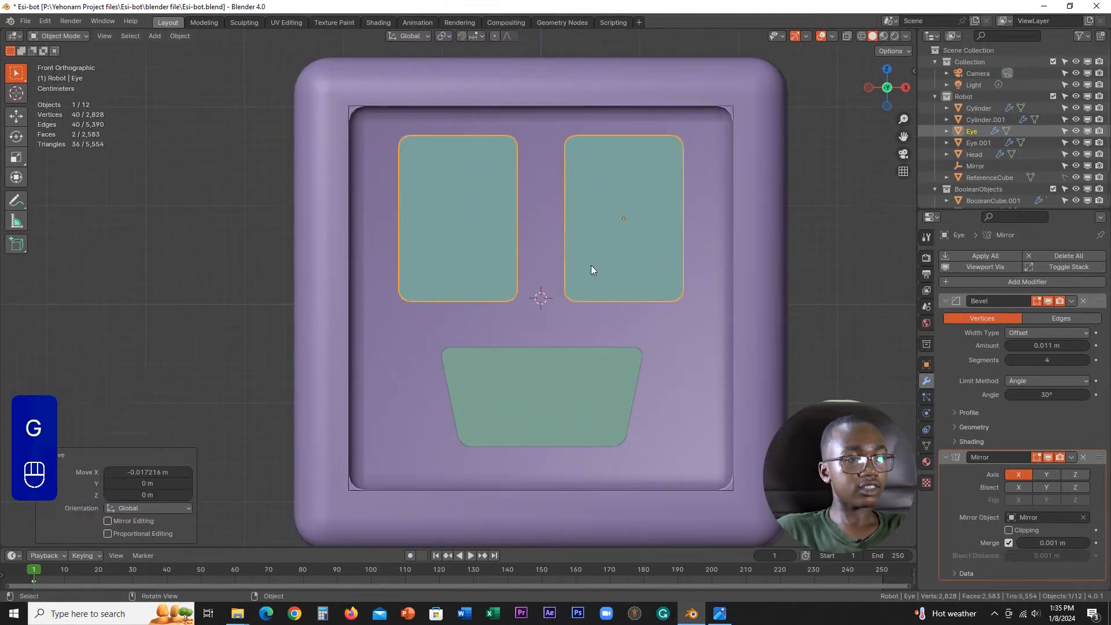
Step: Move the mirrored eyes slightly down along Z
scroll(676, 249, down, 6)
mouse_move(676, 249)
middle_down()
mouse_move(624, 283)
mouse_move(687, 264)
middle_up()
scroll(687, 264, up, 3)
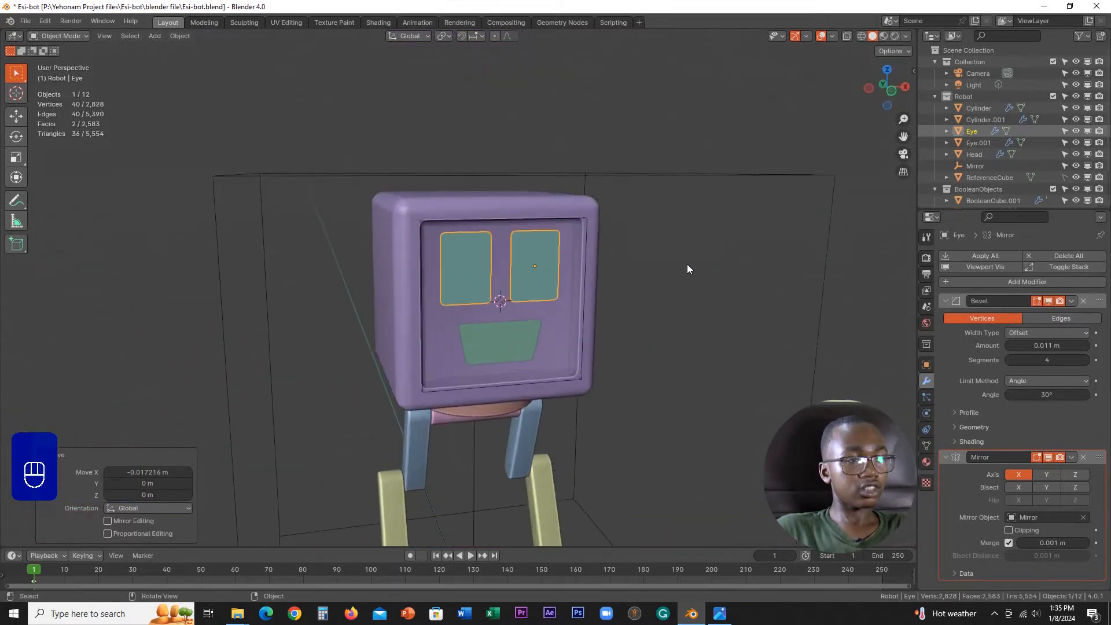
shift+middle_drag(658, 314, 647, 243)
scroll(624, 202, up, 1)
key(g)
middle_click(601, 174)
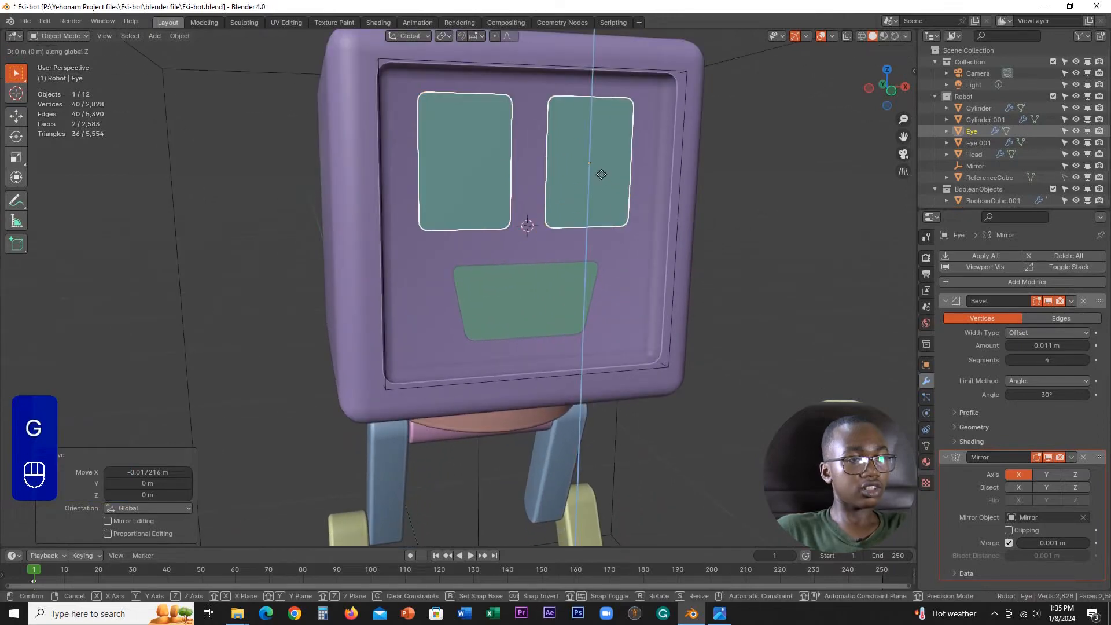
shift+click(596, 237)
Step: Raise the mouth about 0.009 m along Z, closer to the eyes
click(548, 286)
mouse_move(548, 291)
middle_down()
mouse_move(609, 291)
mouse_move(548, 295)
middle_up()
scroll(547, 295, up, 2)
key(g)
middle_click(570, 303)
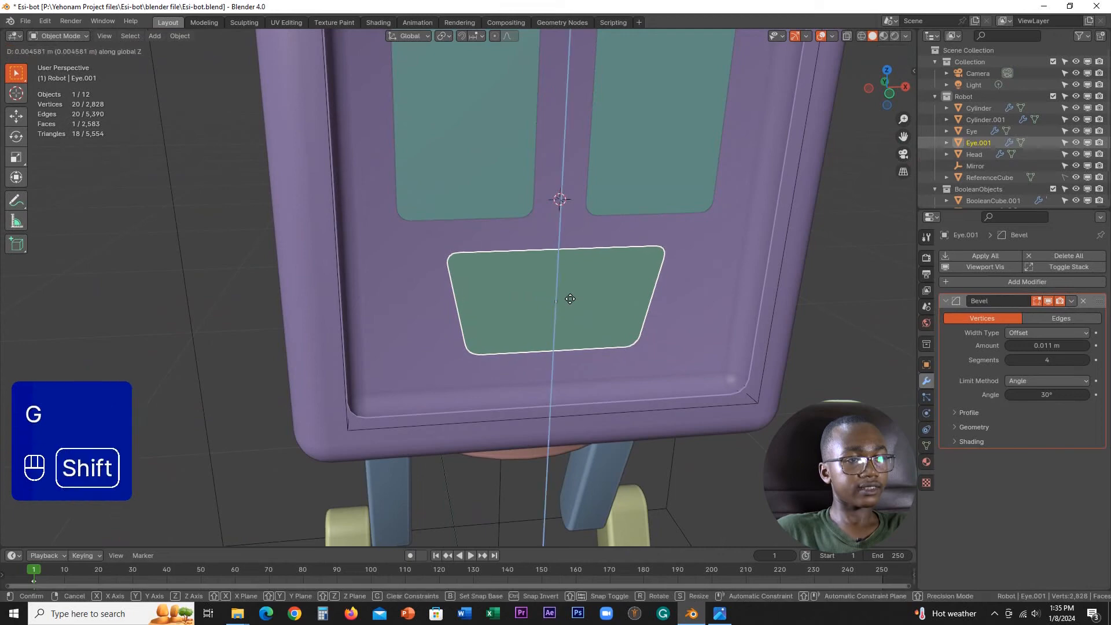
shift+click(576, 247)
scroll(575, 245, down, 3)
middle_drag(575, 245, 550, 255)
scroll(550, 255, down, 2)
scroll(550, 255, up, 3)
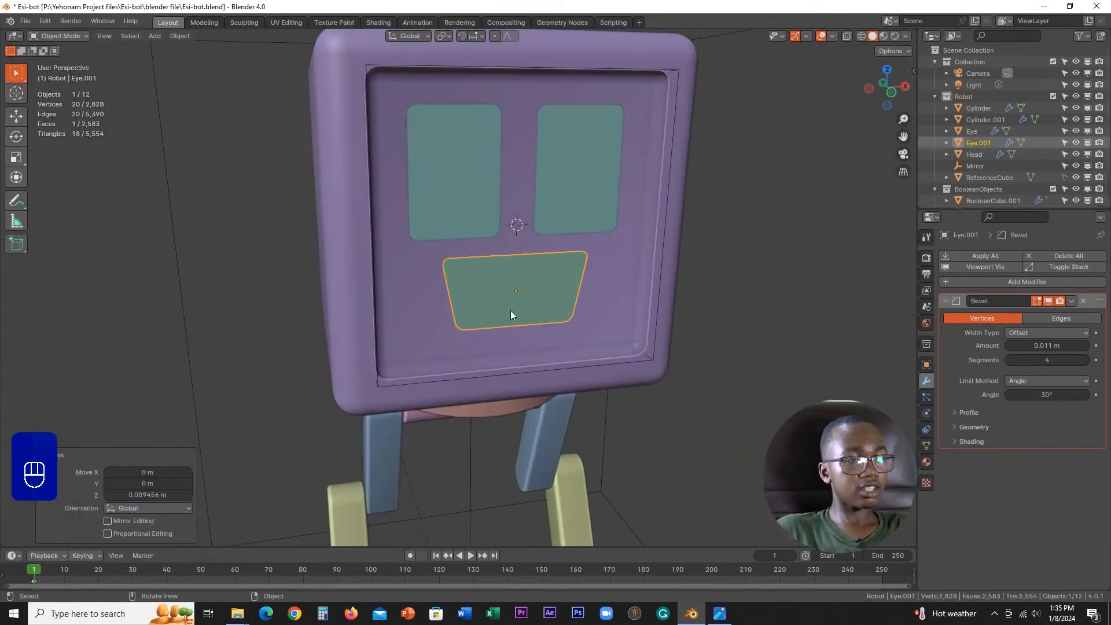
Step: Scale the mouth's whole geometry to 0.8 along Z in the front view, and return to Object Mode
key(Tab)
key(KP_1)
scroll(671, 286, up, 3)
key(a)
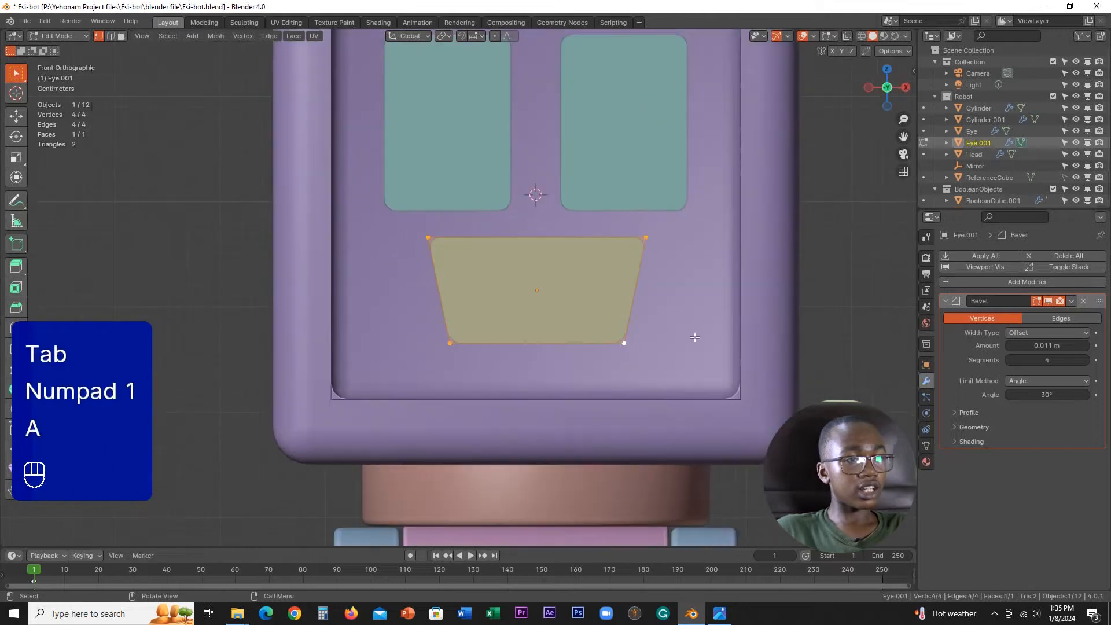
key(s)
key(z)
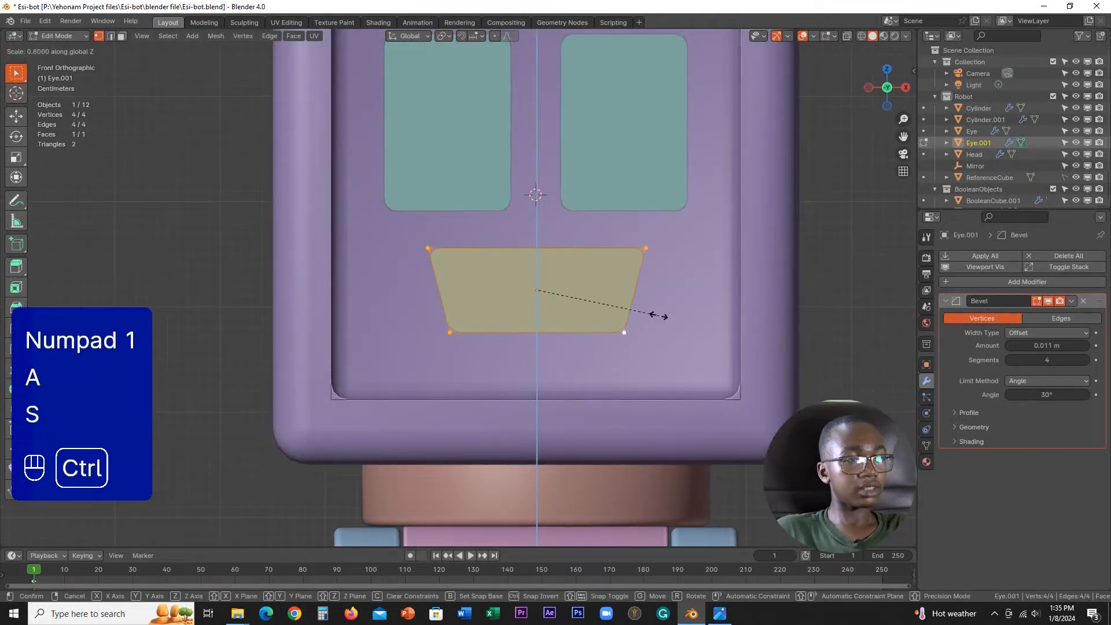
ctrl+click(653, 316)
key(Tab)
scroll(536, 290, down, 5)
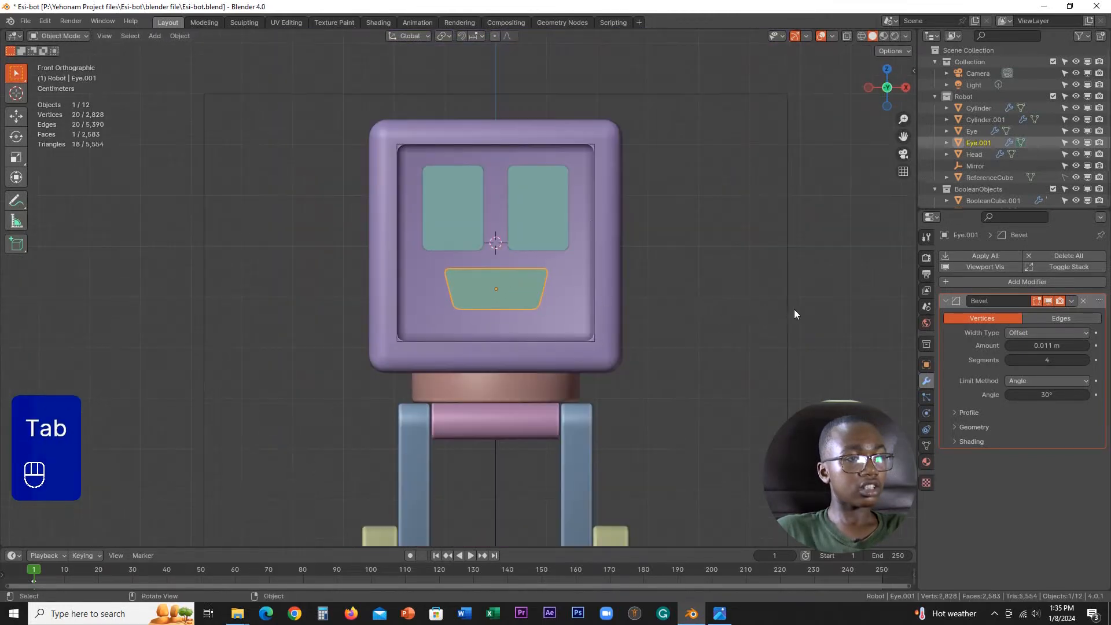
Step: Examine the eyes and mouth inside the head's recess from an angled view, near and far
middle_drag(794, 309, 692, 306)
scroll(616, 291, up, 2)
scroll(691, 302, up, 2)
scroll(579, 329, down, 1)
click(549, 332)
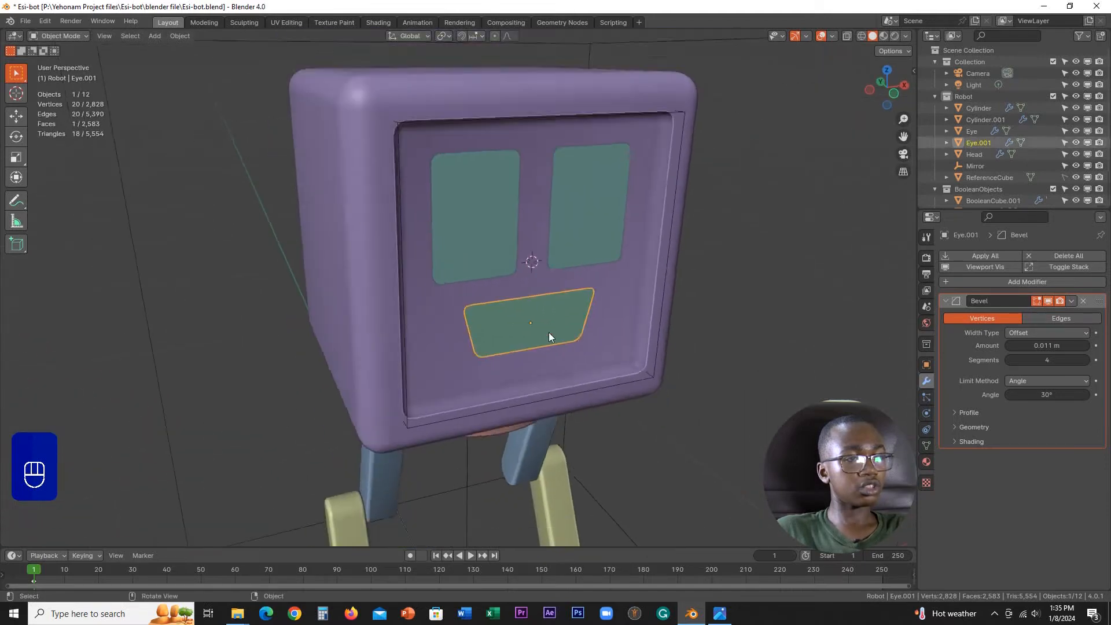
mouse_move(549, 331)
middle_down()
mouse_move(520, 324)
mouse_move(551, 322)
middle_up()
scroll(553, 300, up, 1)
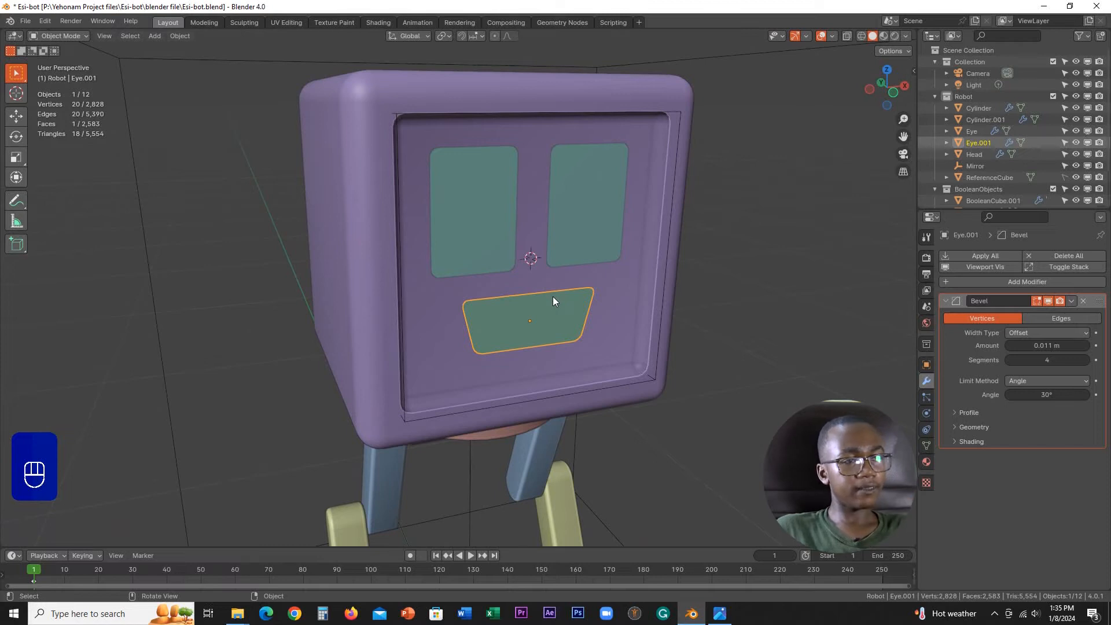
scroll(554, 293, down, 1)
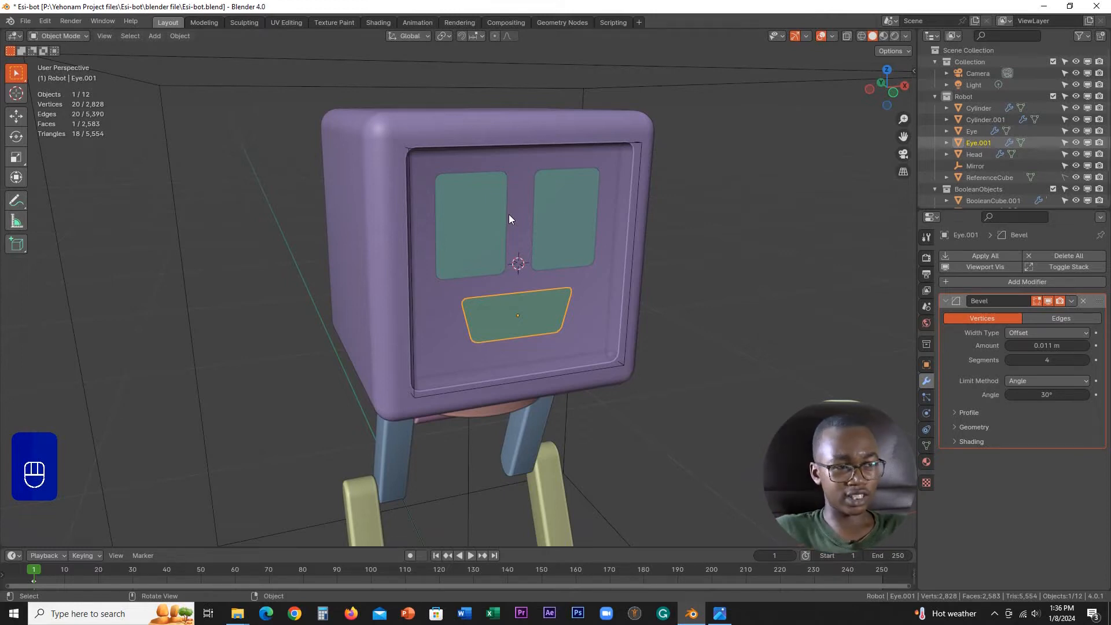
scroll(596, 268, up, 2)
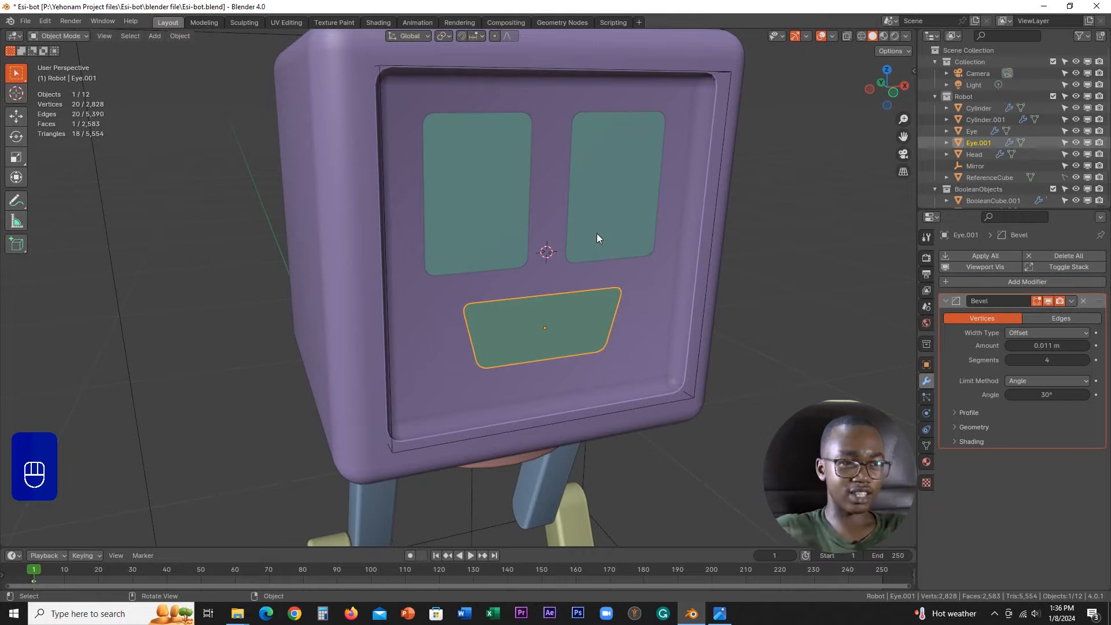
scroll(596, 237, down, 2)
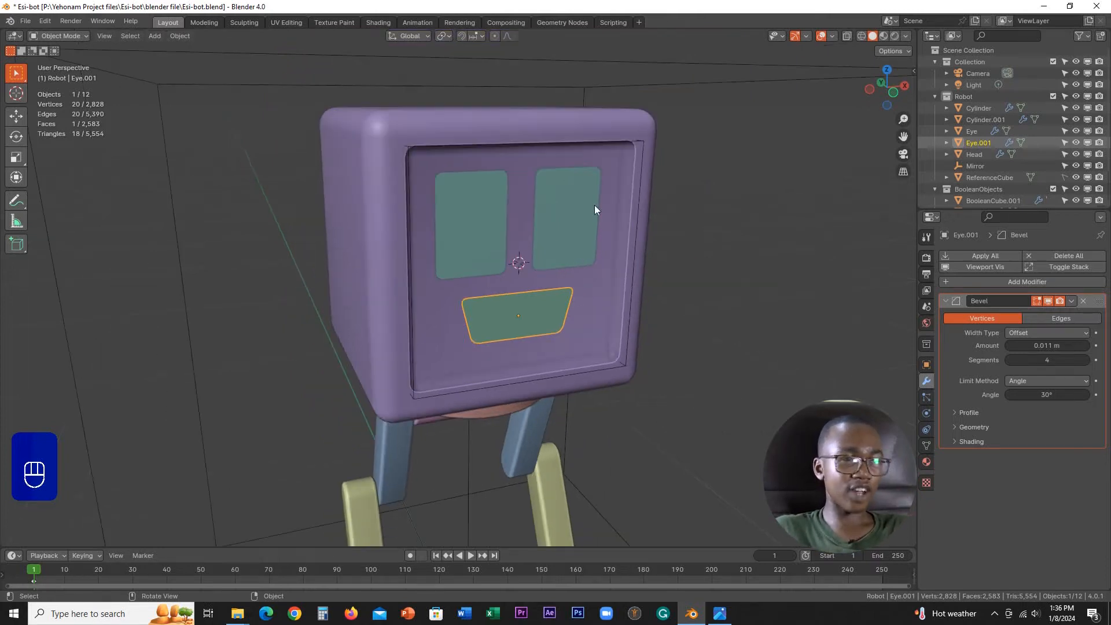
Step: Add a plane at the 3D cursor, rotated 90° about X, with a size of 0.422 m to fill the screen recess
scroll(505, 355, down, 3)
middle_drag(506, 356, 551, 280)
scroll(491, 348, up, 2)
key(shift+a)
click(561, 233)
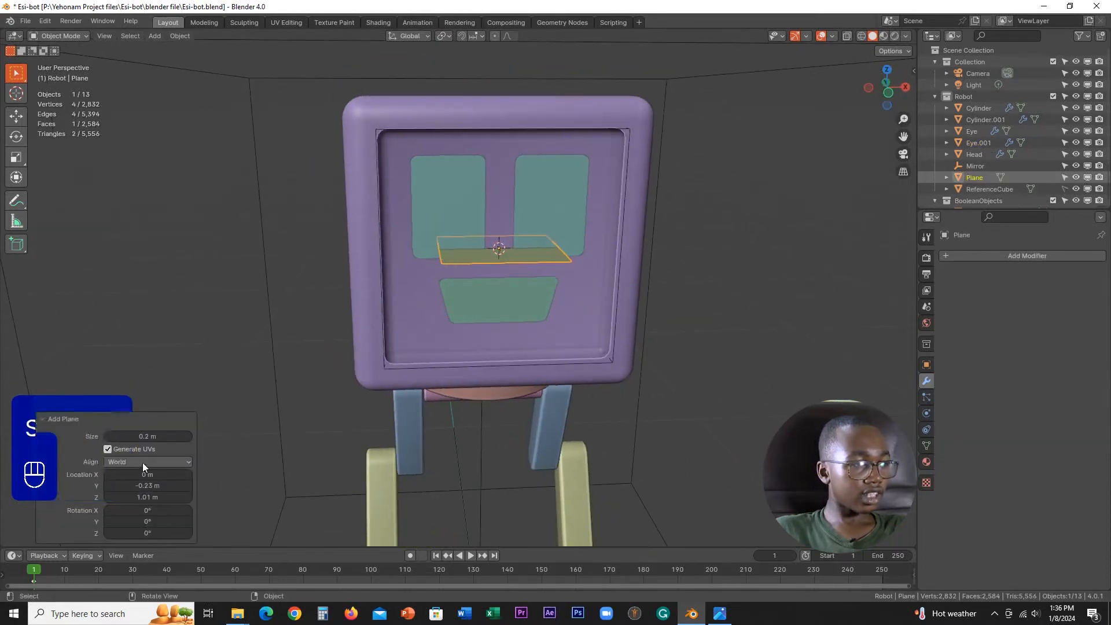
click(152, 510)
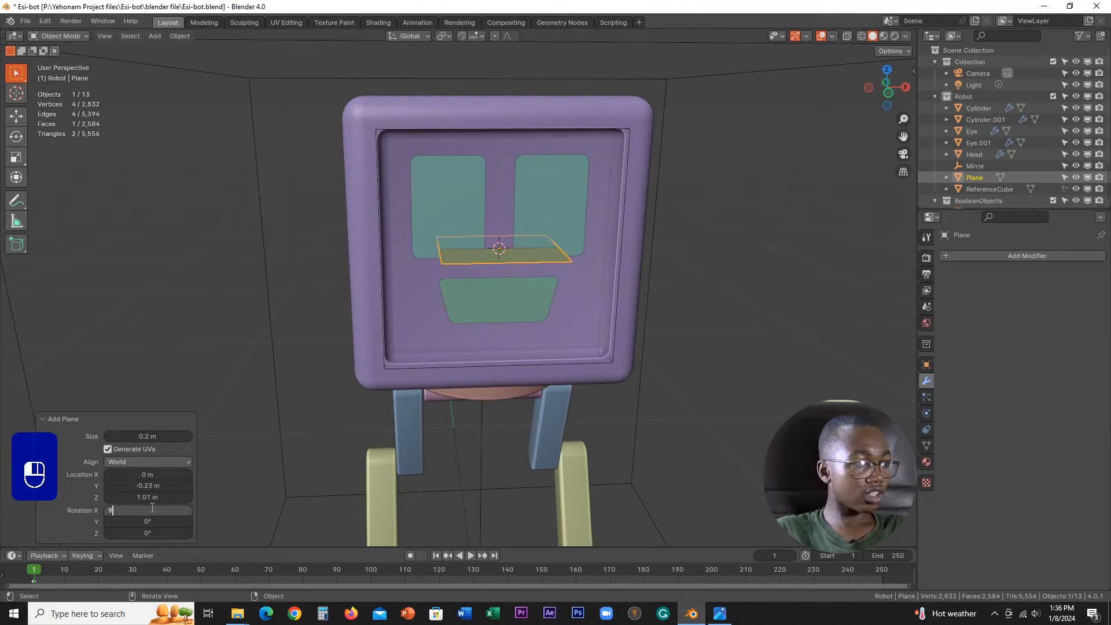
text(90)
key(Return)
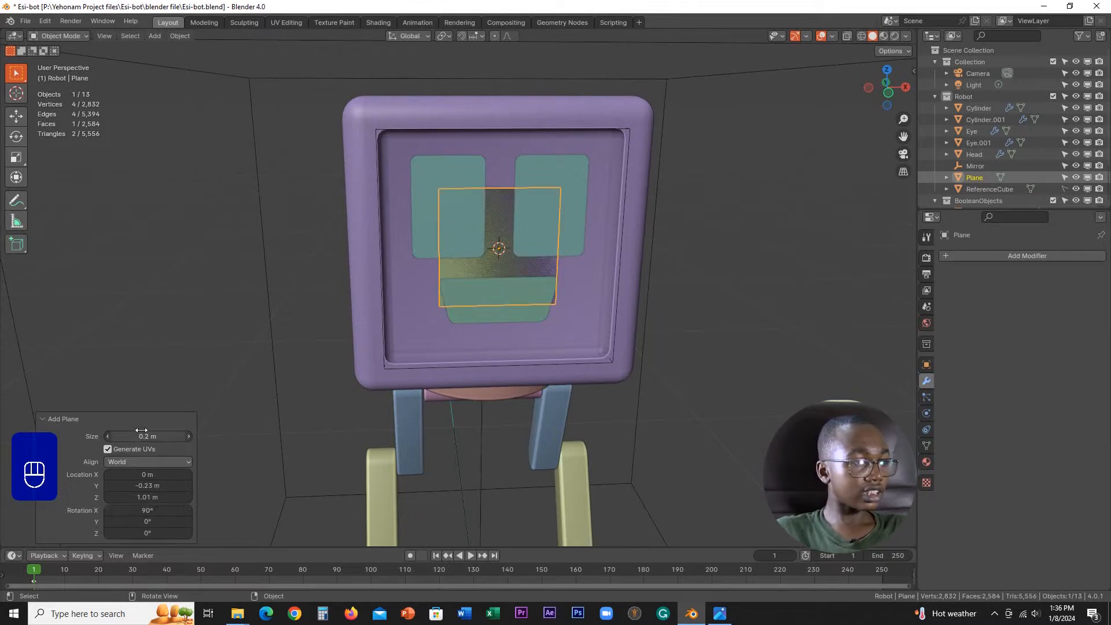
shift+drag(141, 436, 274, 443)
Step: Move the plane about -0.0007 m along Y, just in front of the recess's back wall
middle_drag(457, 370, 510, 383)
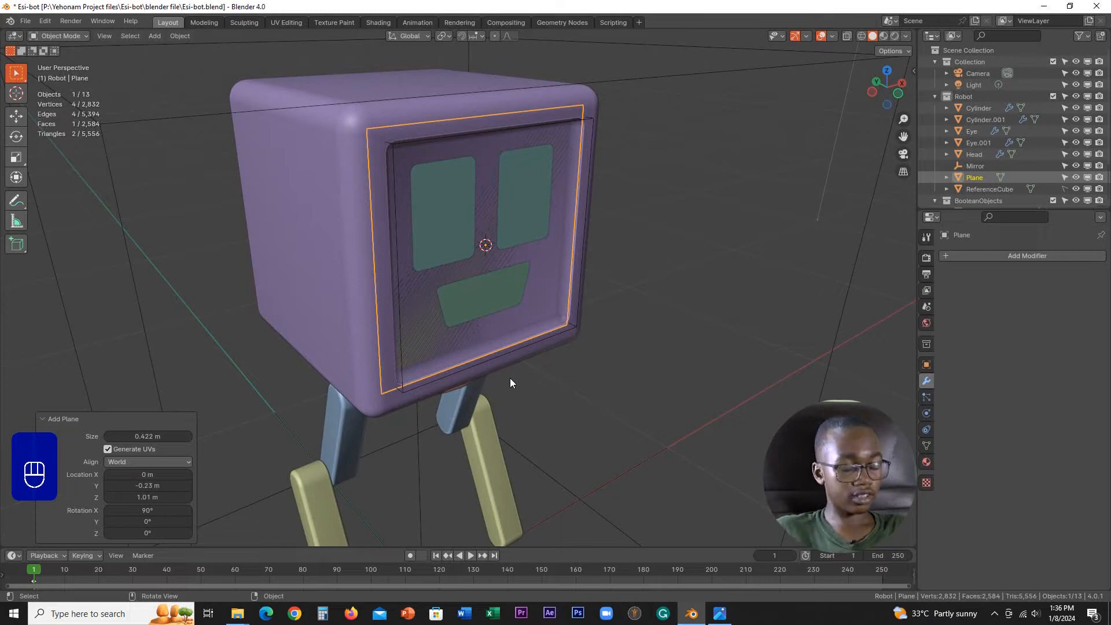
scroll(527, 313, up, 5)
key(g)
key(y)
key(shift)
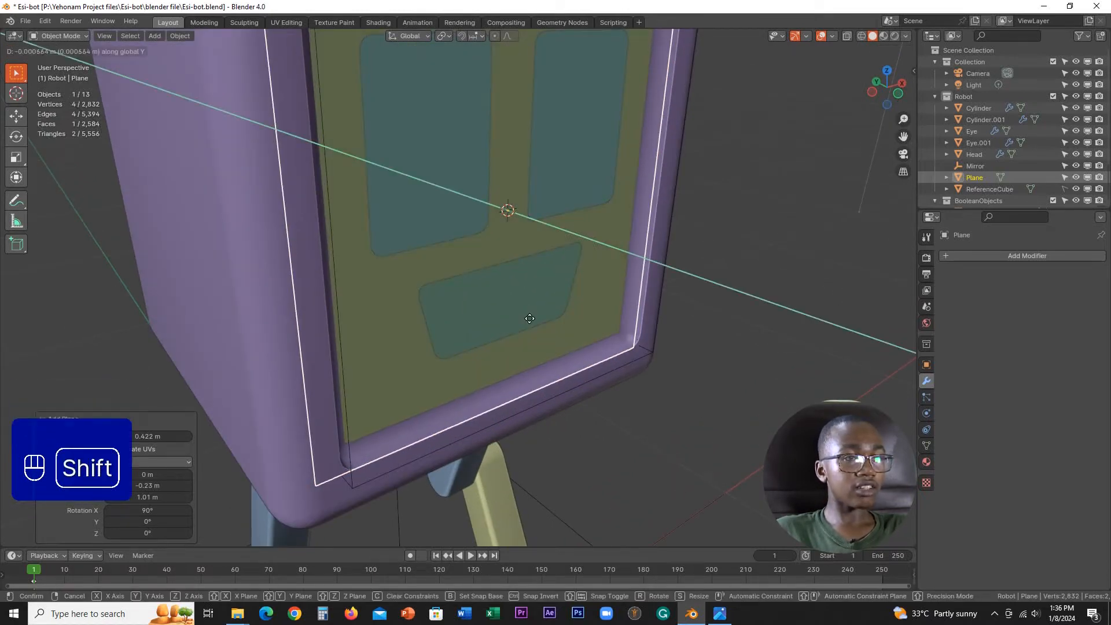
click(529, 318)
Step: Rename the new plane as BackScreen
middle_drag(530, 318, 556, 272)
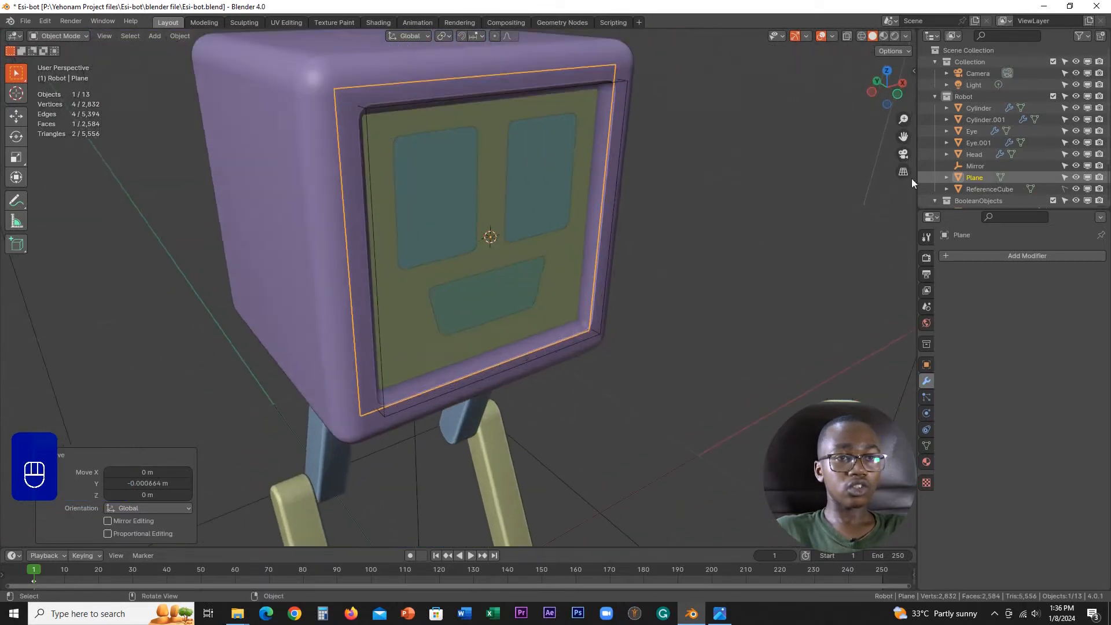
double_click(970, 177)
scroll(971, 177, down, 2)
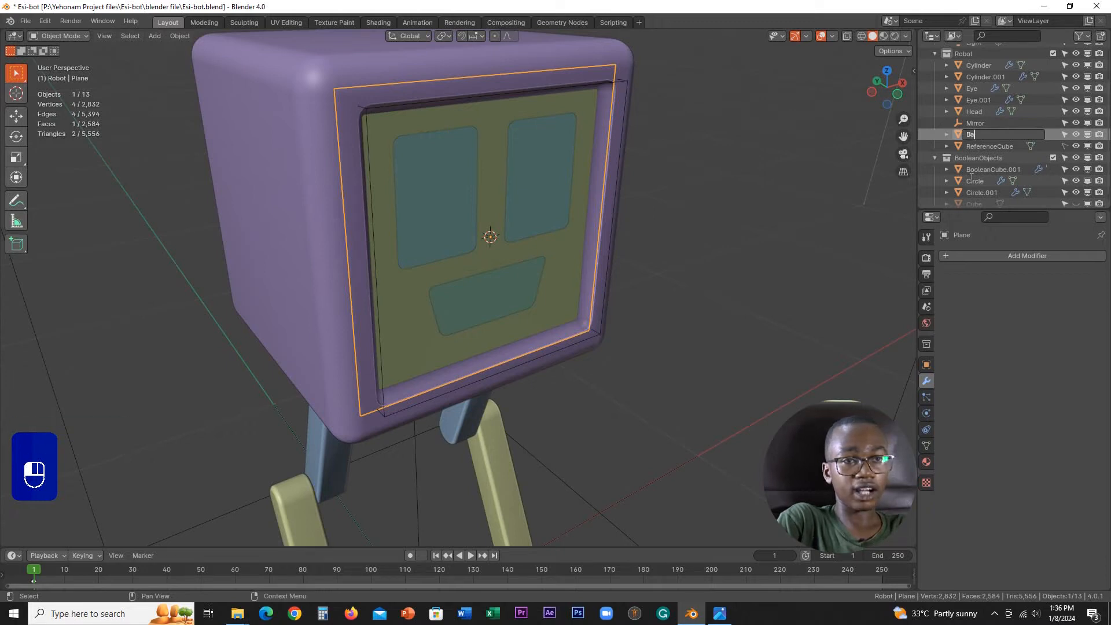
text(BackSec)
key(BackSpace)
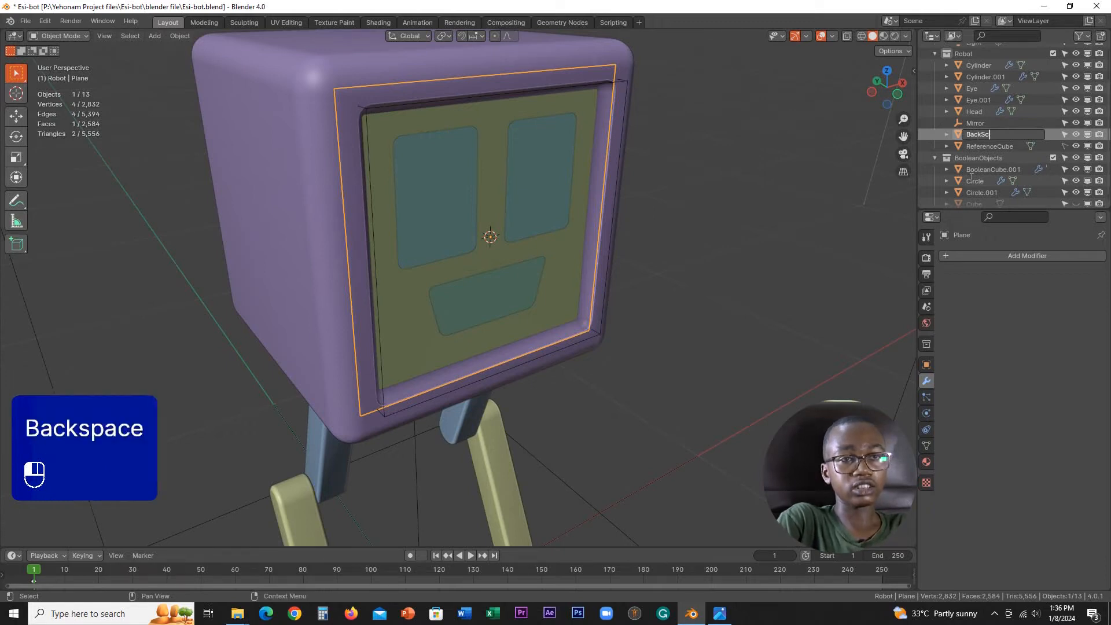
text(creen)
key(Return)
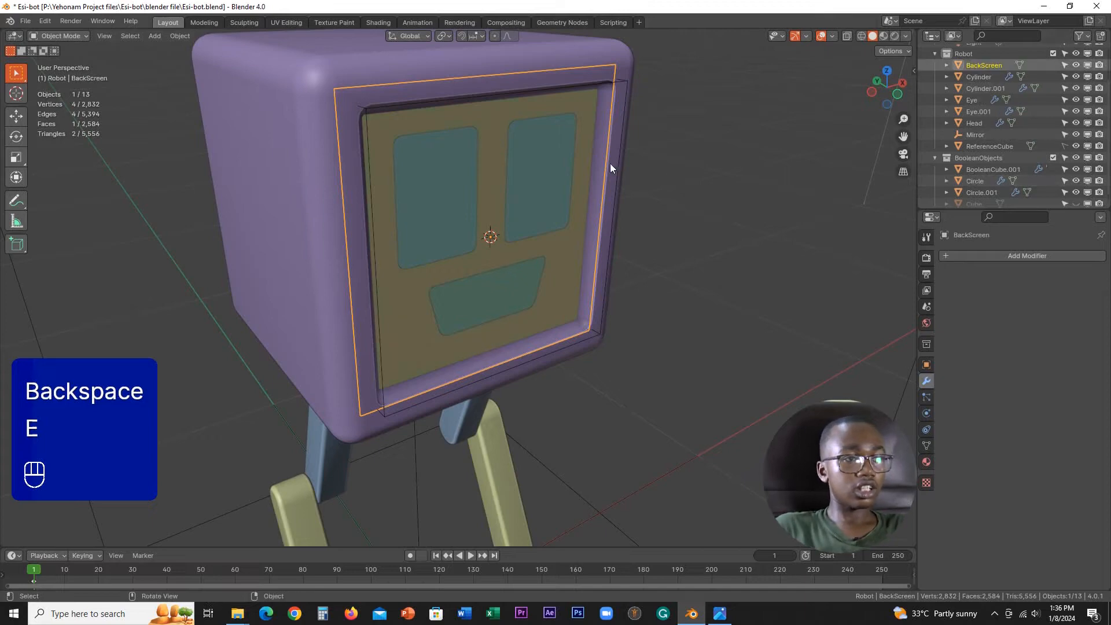
Step: Duplicate the BackScreen plane and move the copy about -0.014 m along Y, in front of the eyes and mouth
middle_drag(610, 163, 591, 253)
scroll(613, 243, up, 2)
scroll(592, 252, up, 2)
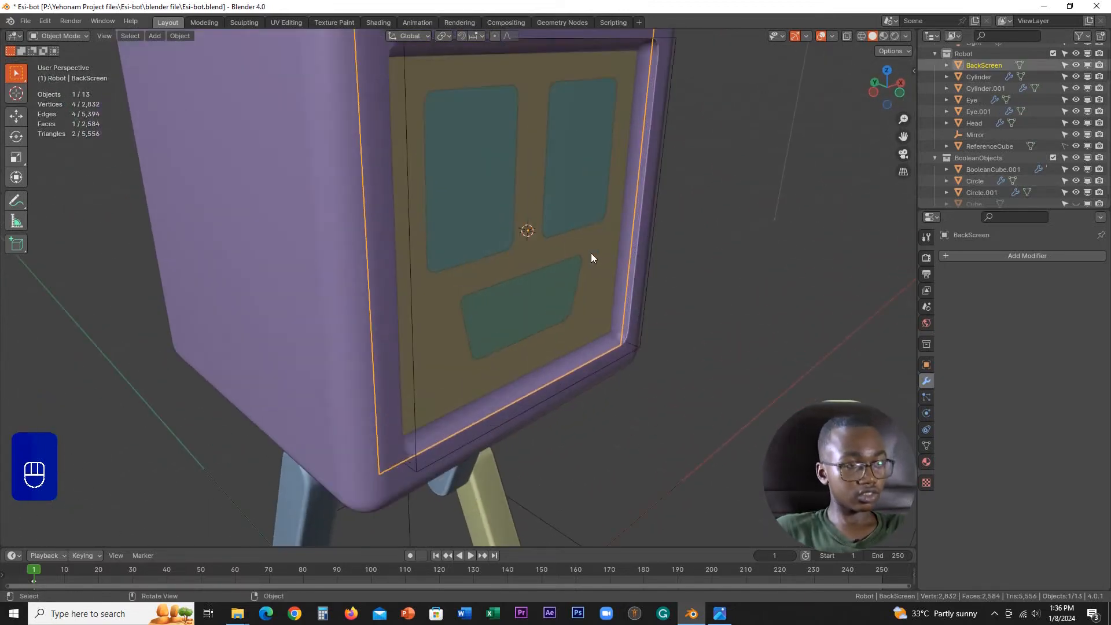
key(shift+d)
key(y)
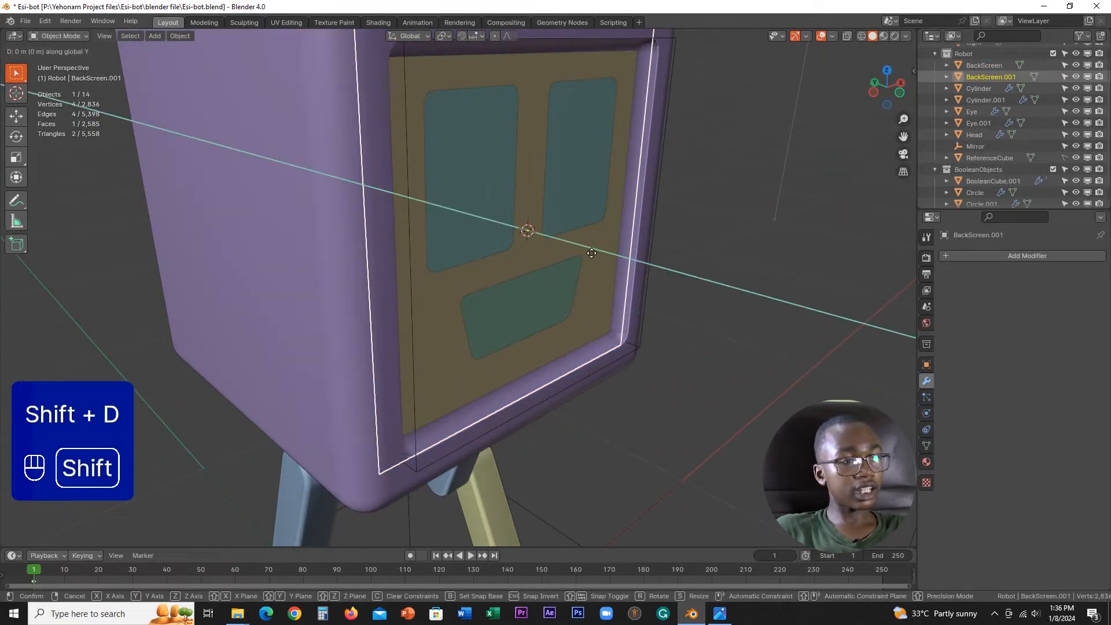
click(678, 330)
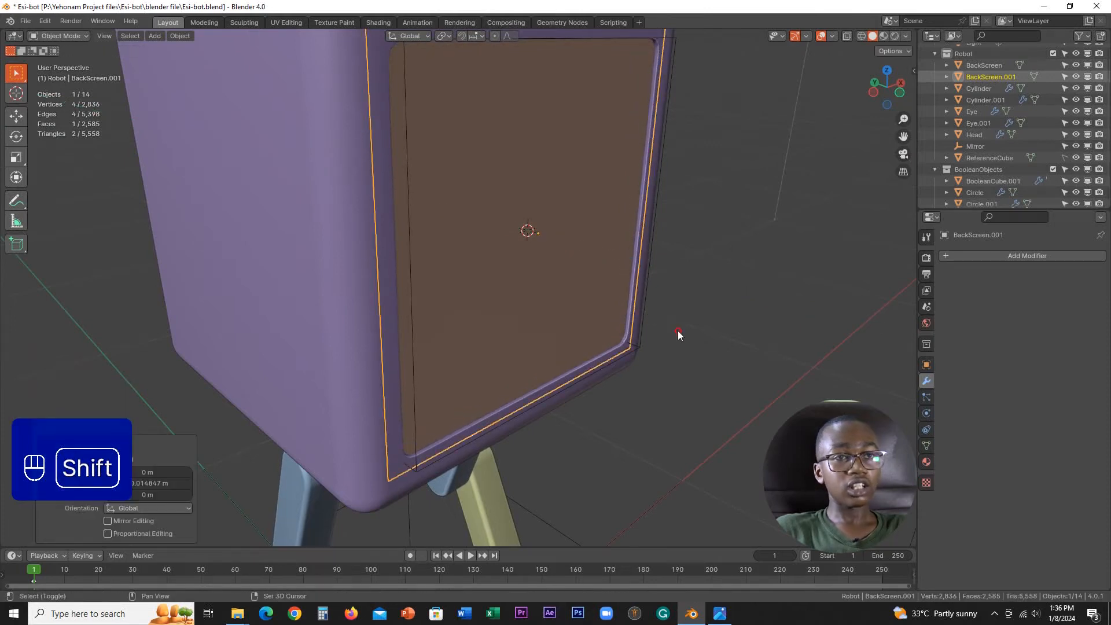
Step: Rename the duplicated screen plane as FrontScreen
double_click(995, 78)
scroll(995, 77, up, 3)
text(Front)
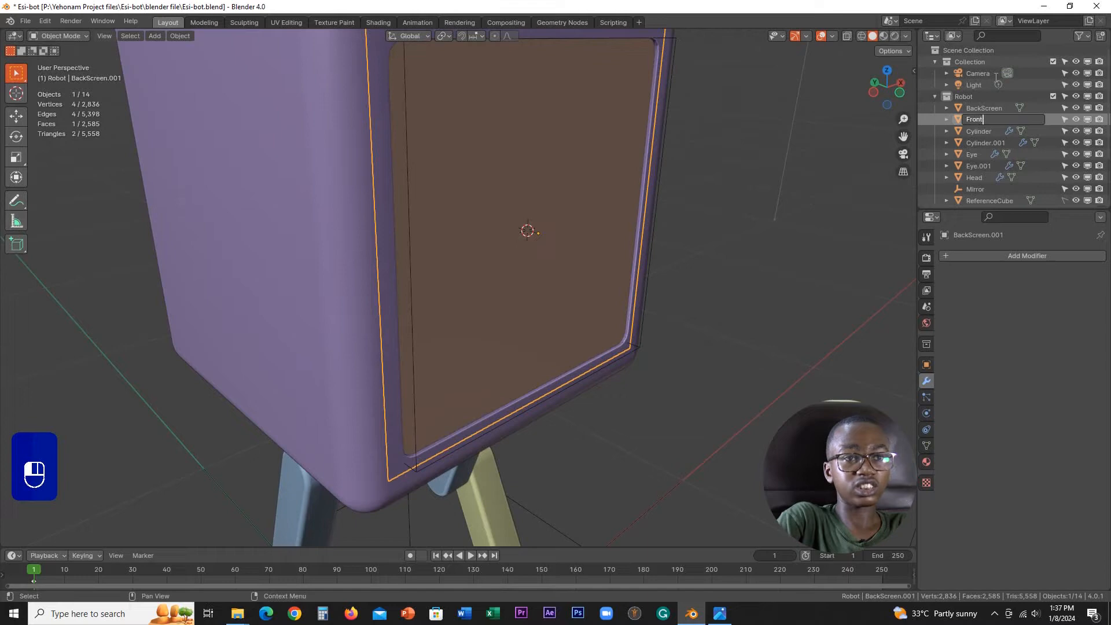
text(Screen)
key(Return)
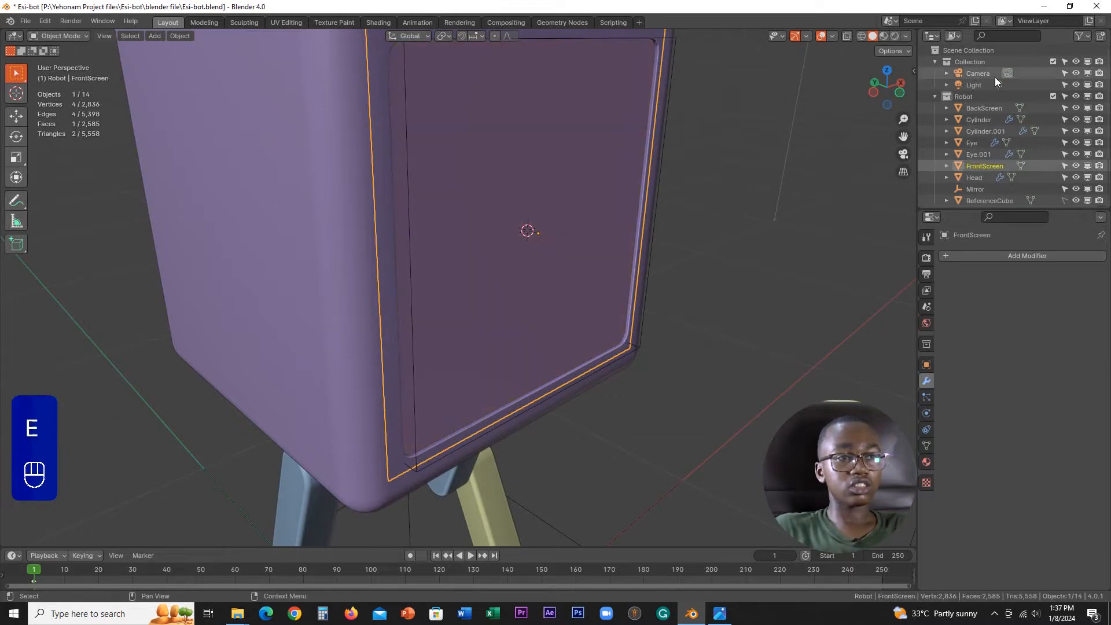
Step: Turn on X-ray display in the viewport to view the eyes and mouth through the front screen
scroll(585, 227, down, 3)
middle_drag(578, 227, 525, 213)
scroll(525, 213, up, 2)
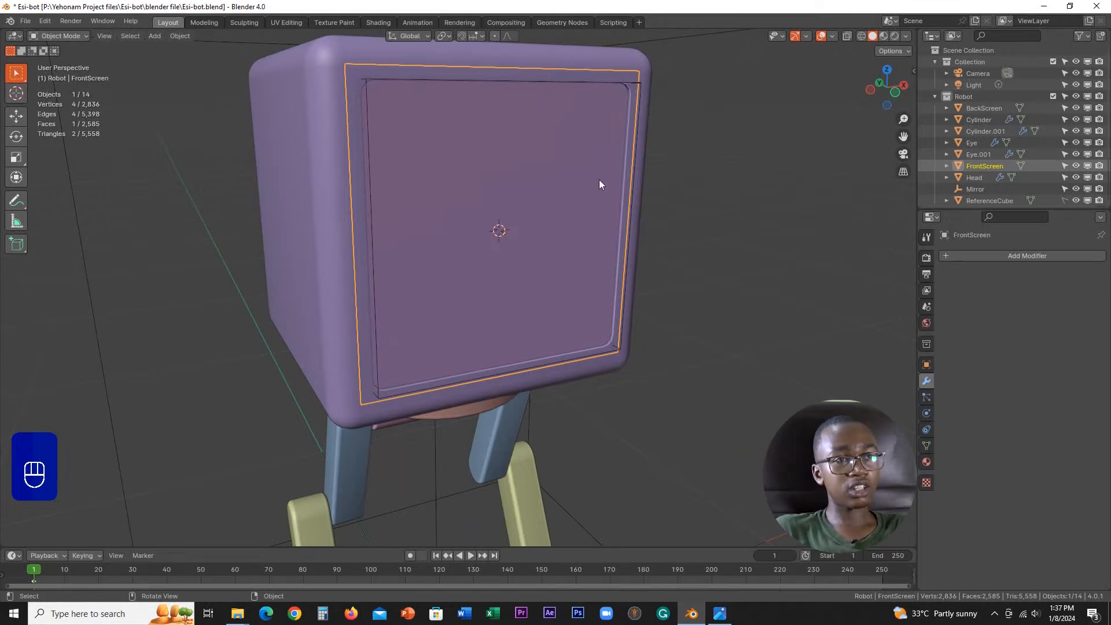
click(845, 35)
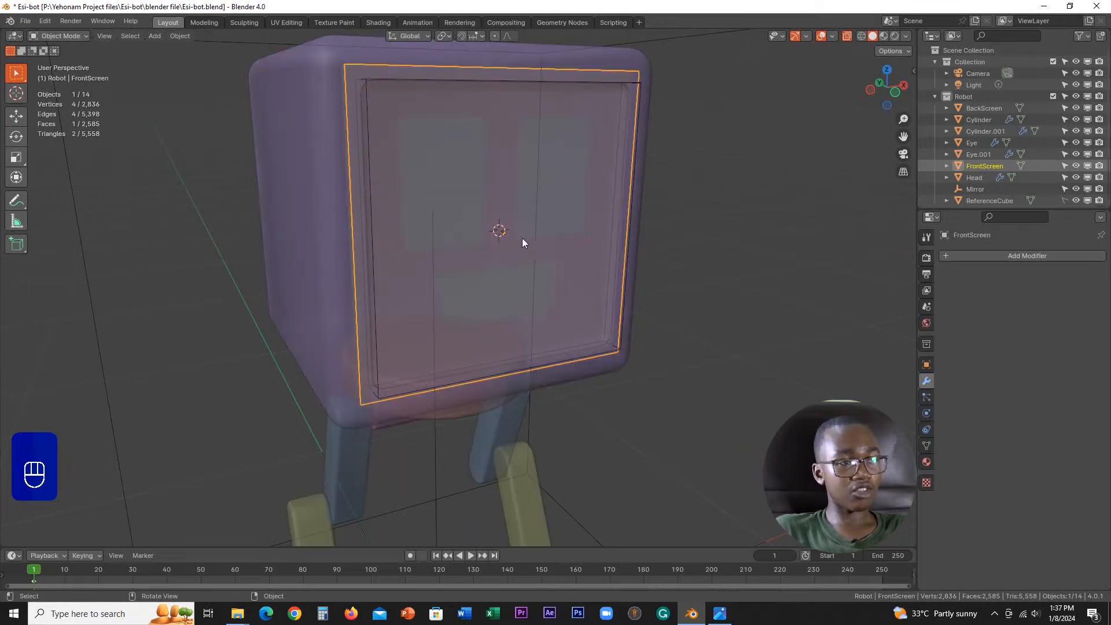
mouse_move(522, 242)
middle_down()
mouse_move(467, 236)
mouse_move(505, 246)
middle_up()
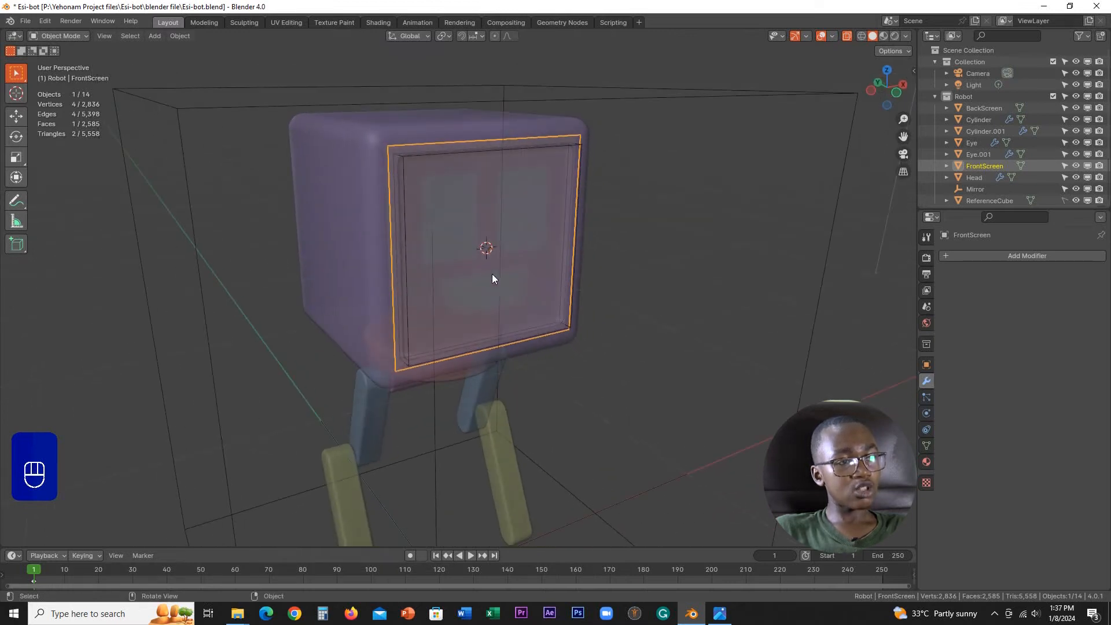
Step: Turn off X-ray display and add a new material to the FrontScreen plane
scroll(492, 275, up, 5)
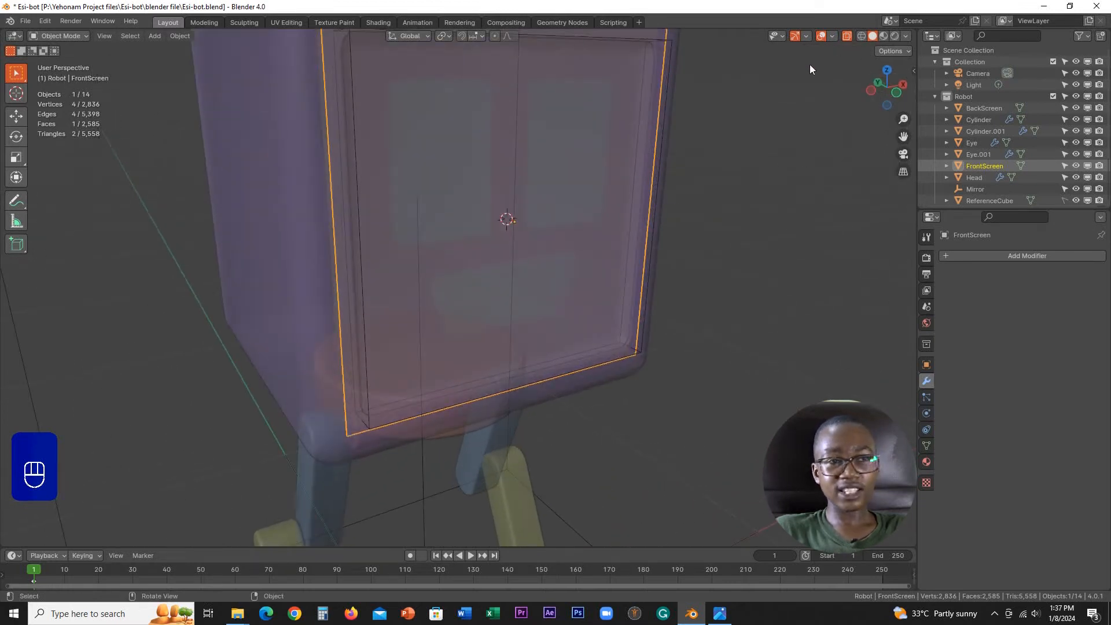
click(848, 36)
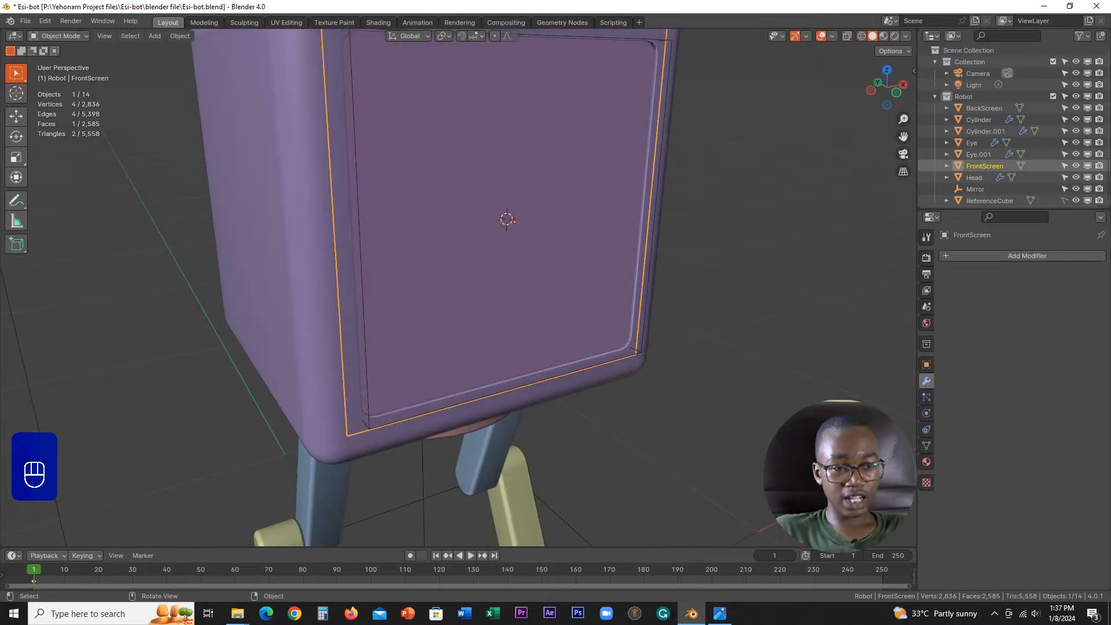
click(927, 462)
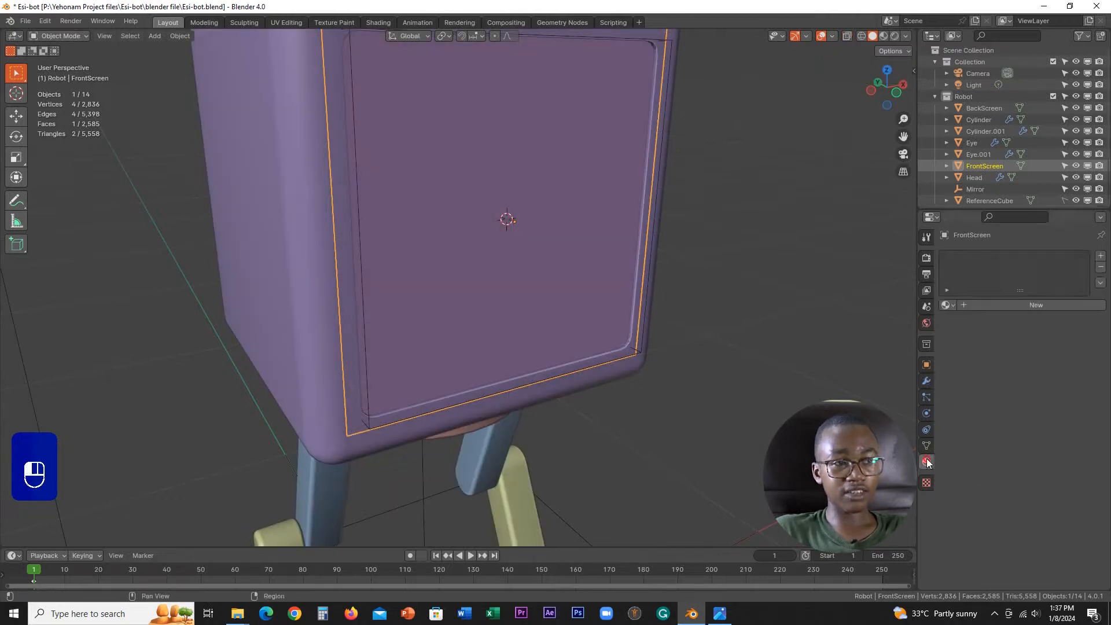
click(1002, 304)
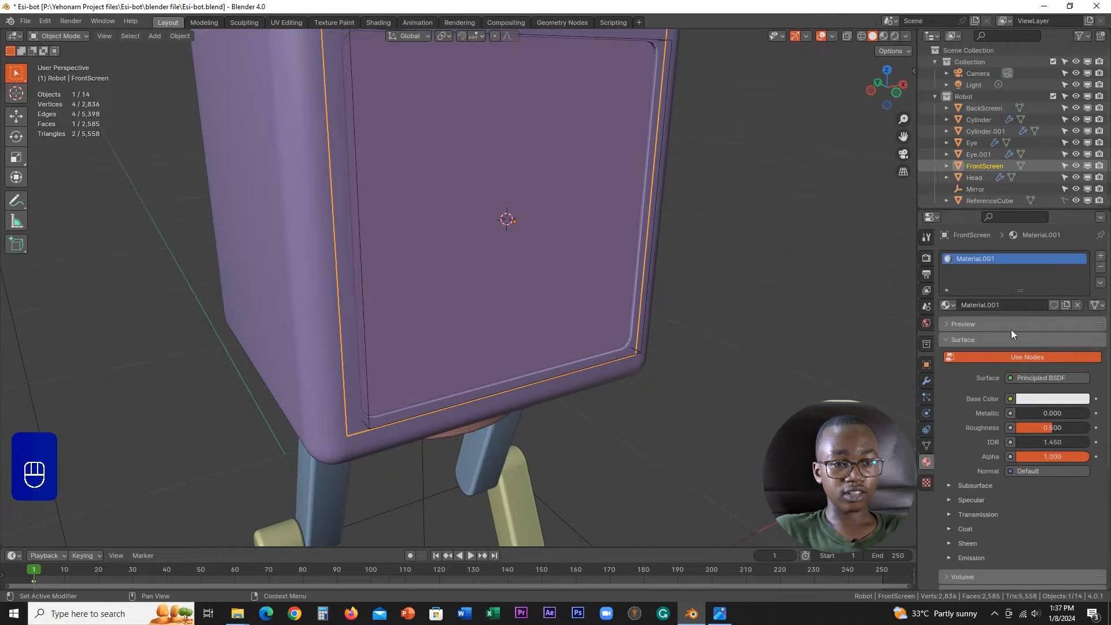
Step: Lower the alpha of the FrontScreen material's viewport display color so the screen is semi-transparent
scroll(1012, 328, down, 6)
click(949, 413)
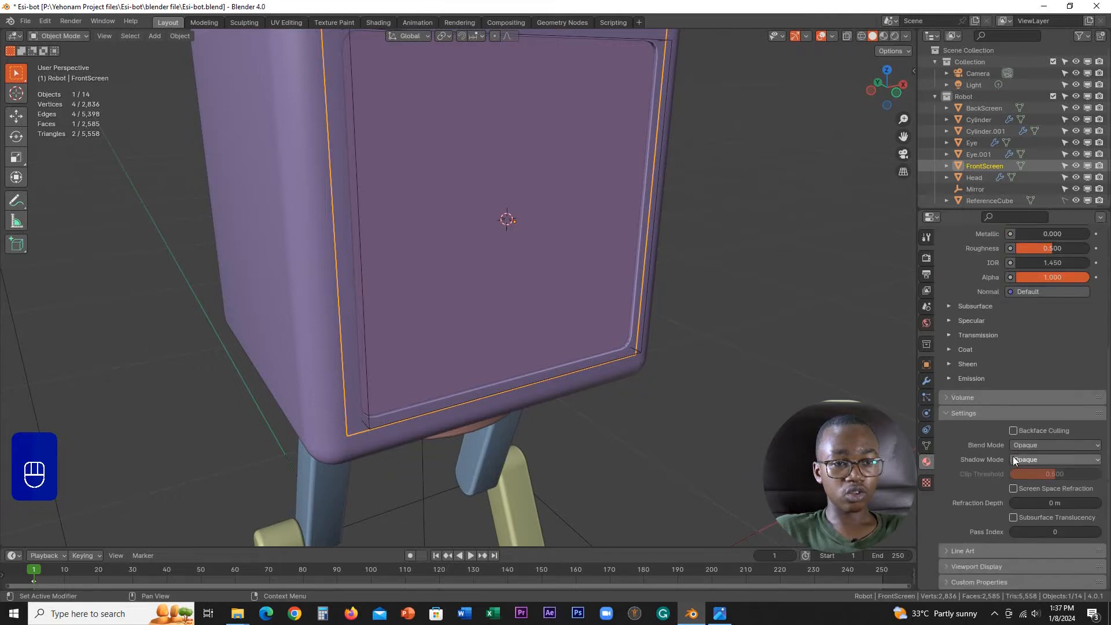
click(978, 566)
scroll(1002, 502, down, 2)
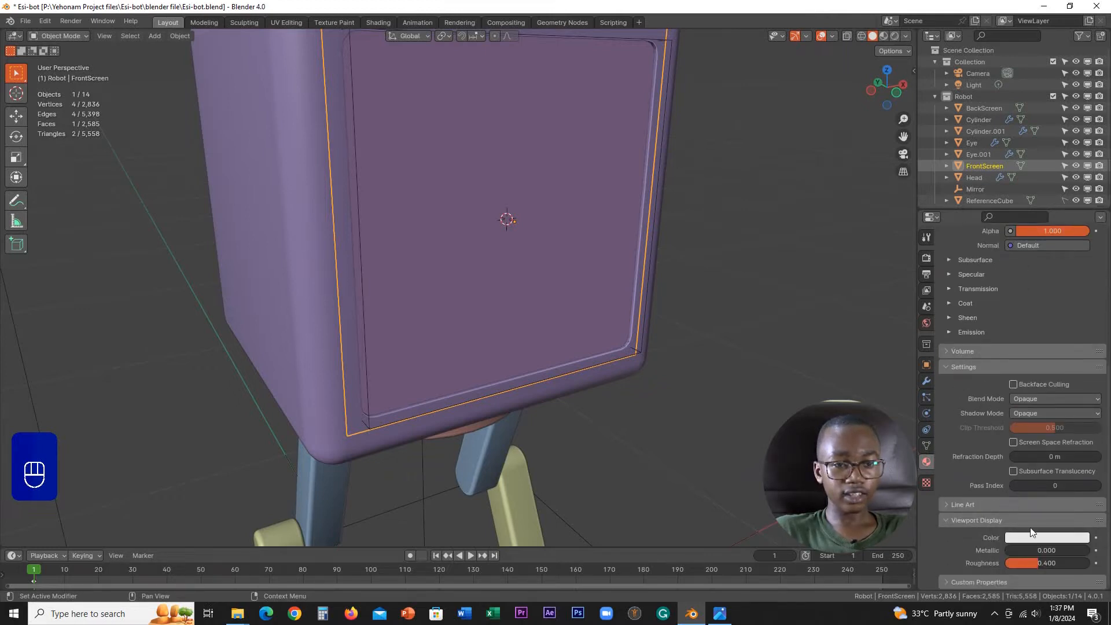
click(1036, 537)
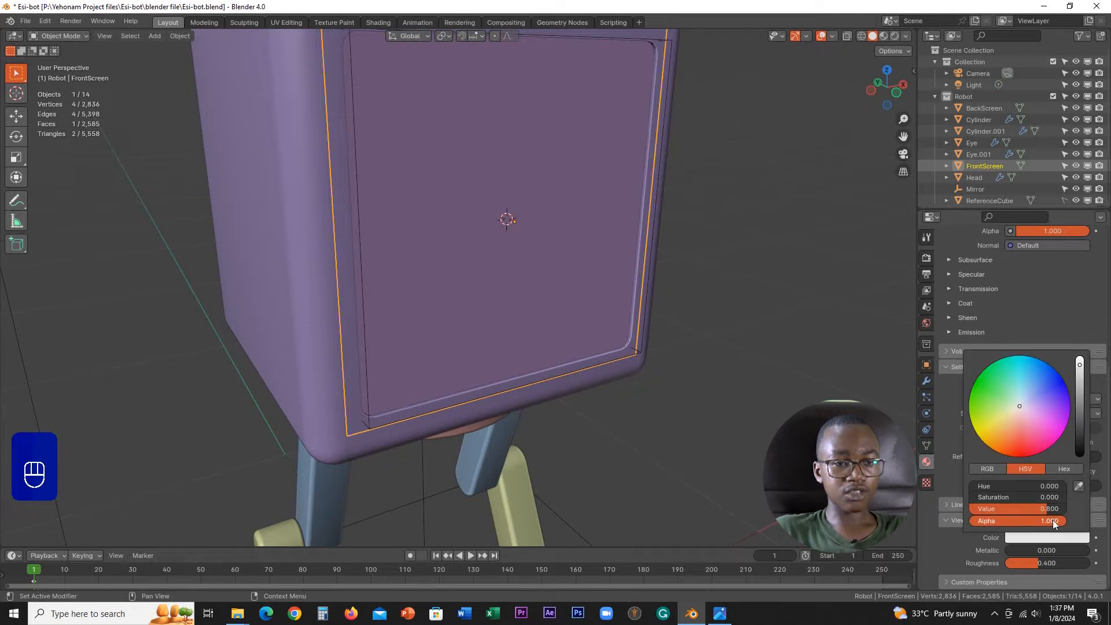
drag(1053, 520, 1001, 516)
scroll(613, 203, down, 3)
mouse_move(614, 200)
middle_down()
mouse_move(600, 206)
mouse_move(611, 199)
middle_up()
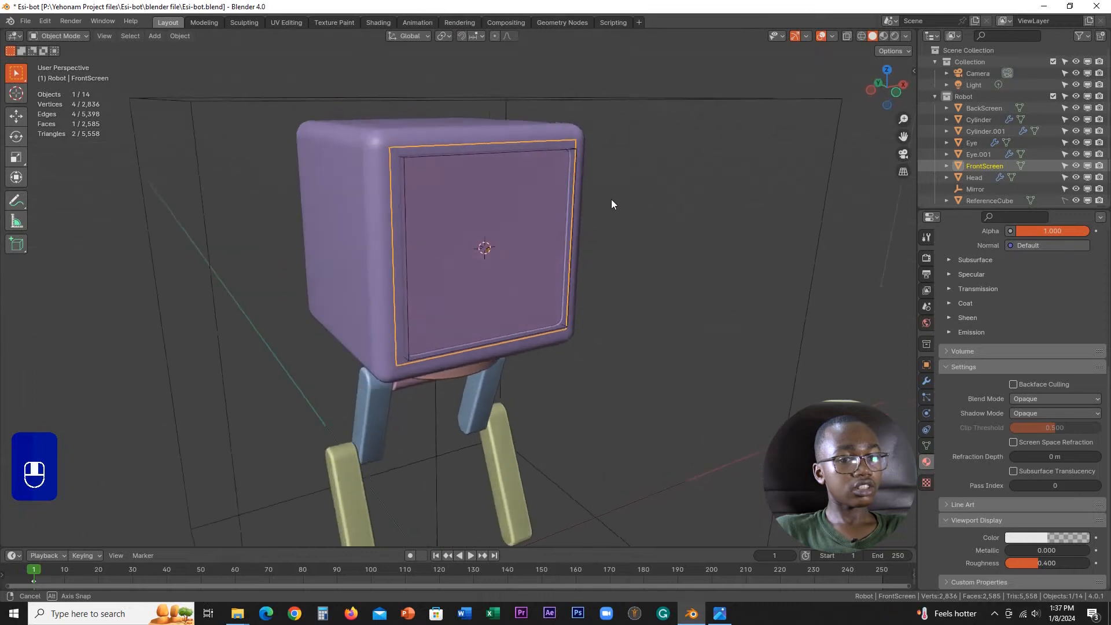
scroll(604, 232, up, 5)
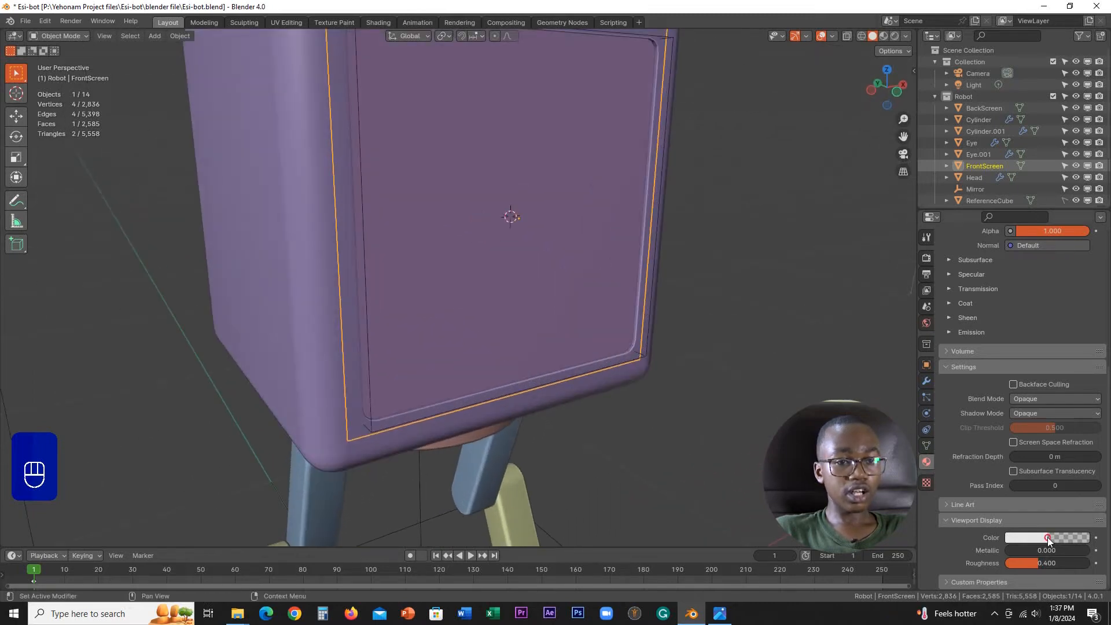
click(1048, 538)
scroll(594, 243, down, 5)
mouse_move(592, 244)
middle_down()
mouse_move(559, 255)
mouse_move(584, 249)
middle_up()
Step: Set the viewport shading color mode to Material
click(906, 36)
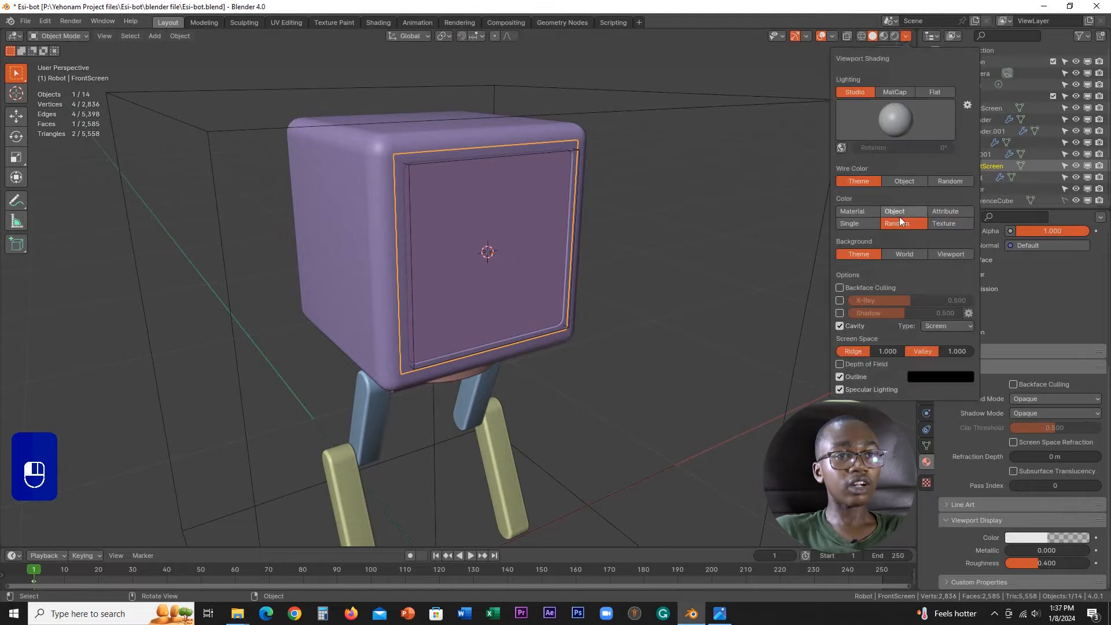
click(866, 212)
mouse_move(596, 245)
middle_down()
mouse_move(577, 246)
mouse_move(600, 243)
middle_up()
scroll(602, 248, up, 3)
scroll(739, 283, down, 3)
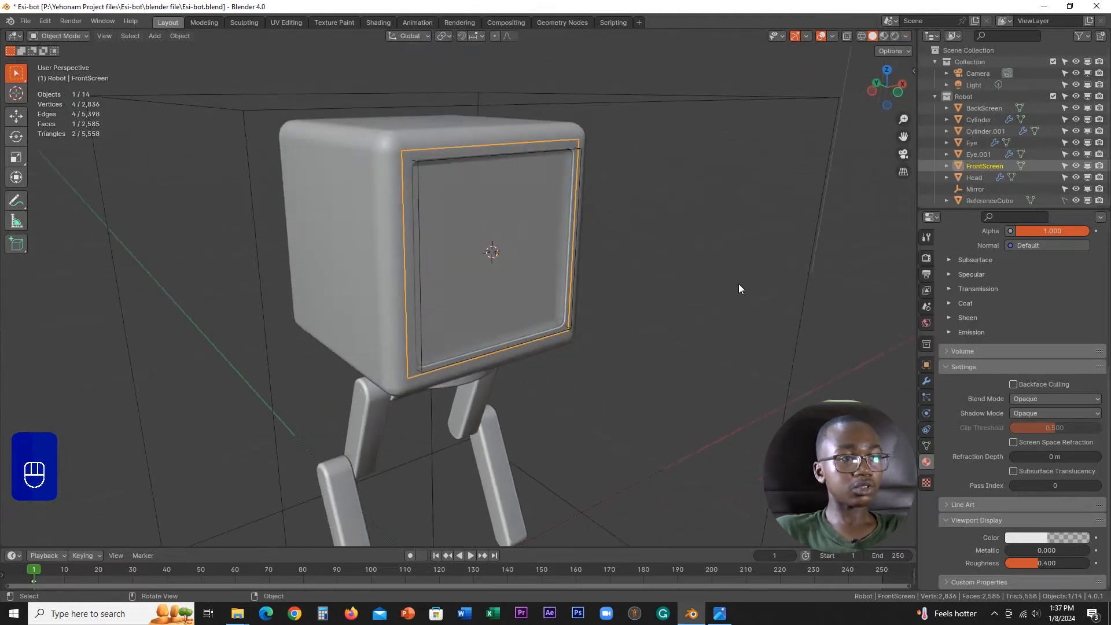
middle_drag(738, 283, 716, 287)
key(g)
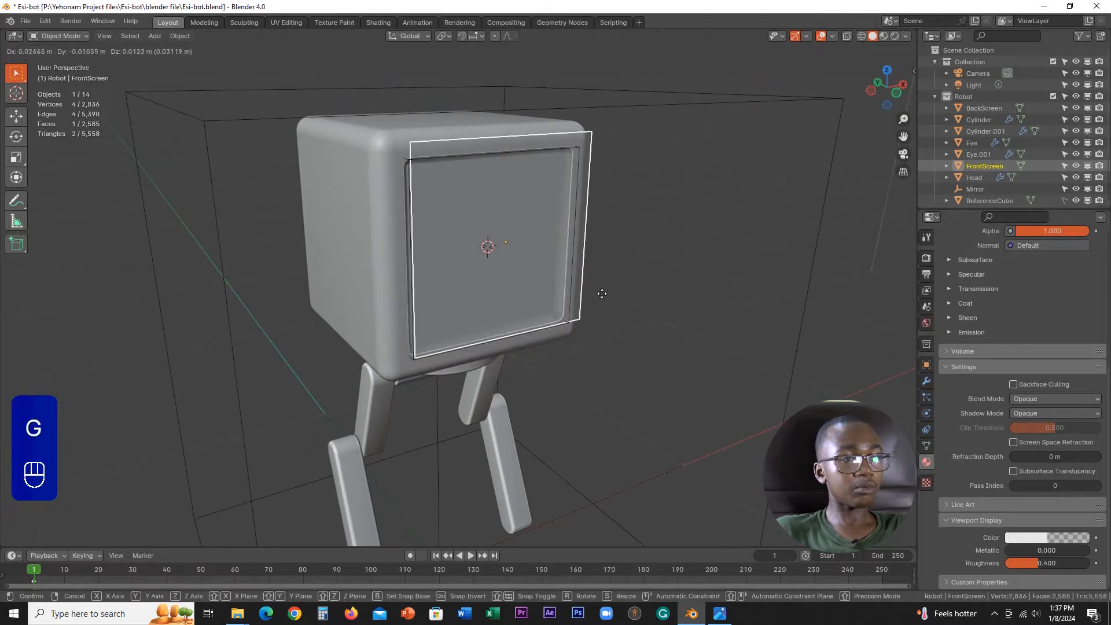
right_click(627, 276)
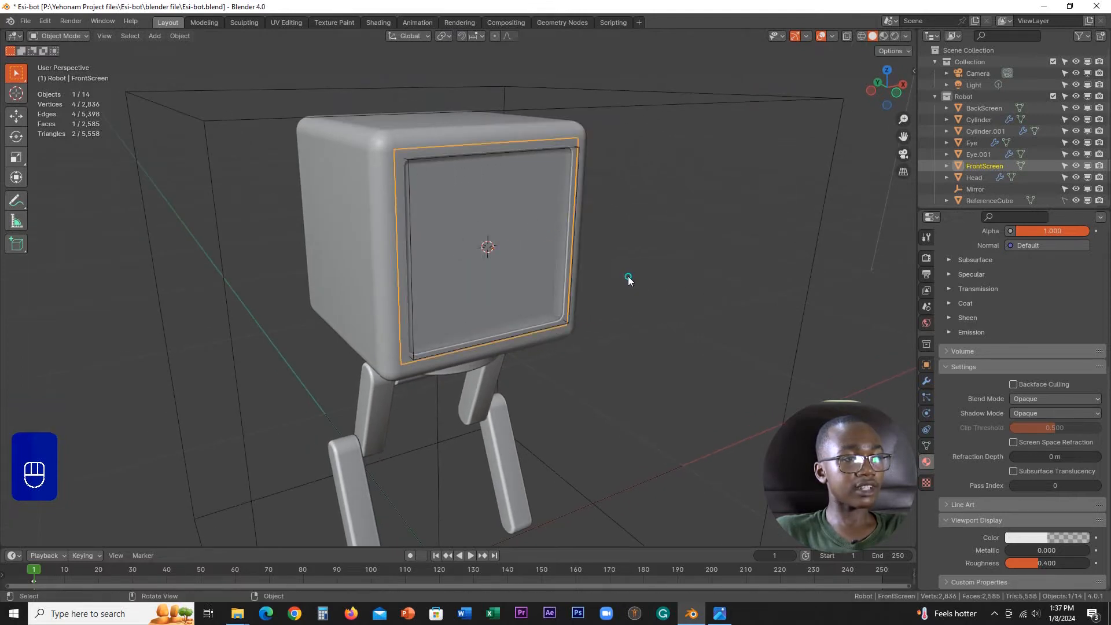
middle_drag(628, 276, 605, 259)
scroll(605, 259, up, 3)
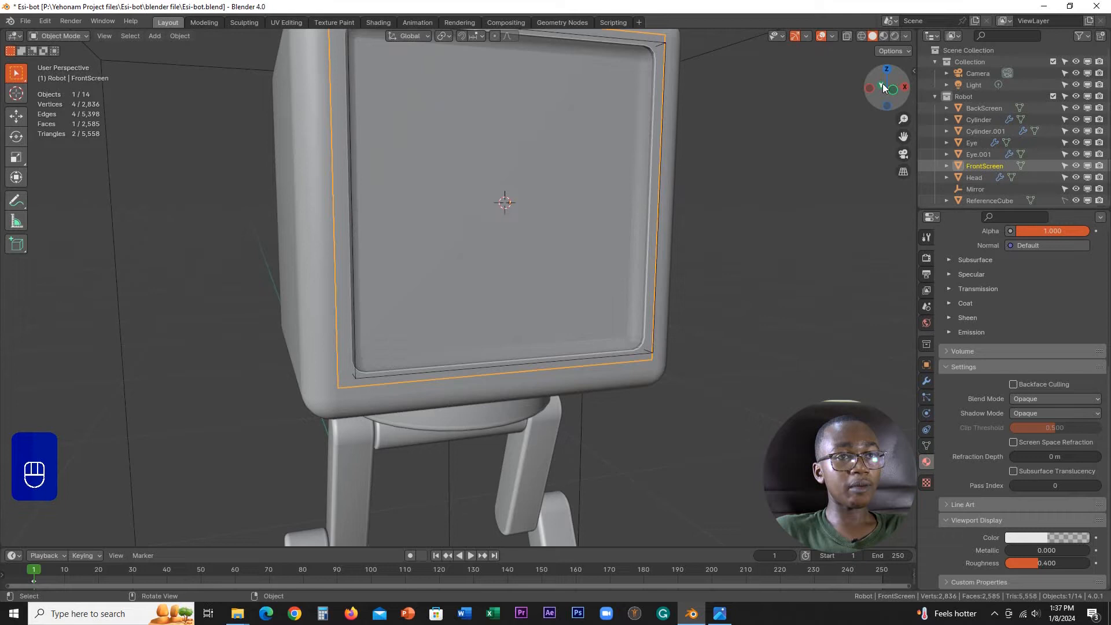
Step: Switch the viewport shading color to Random for comparison and return it to Material
click(905, 35)
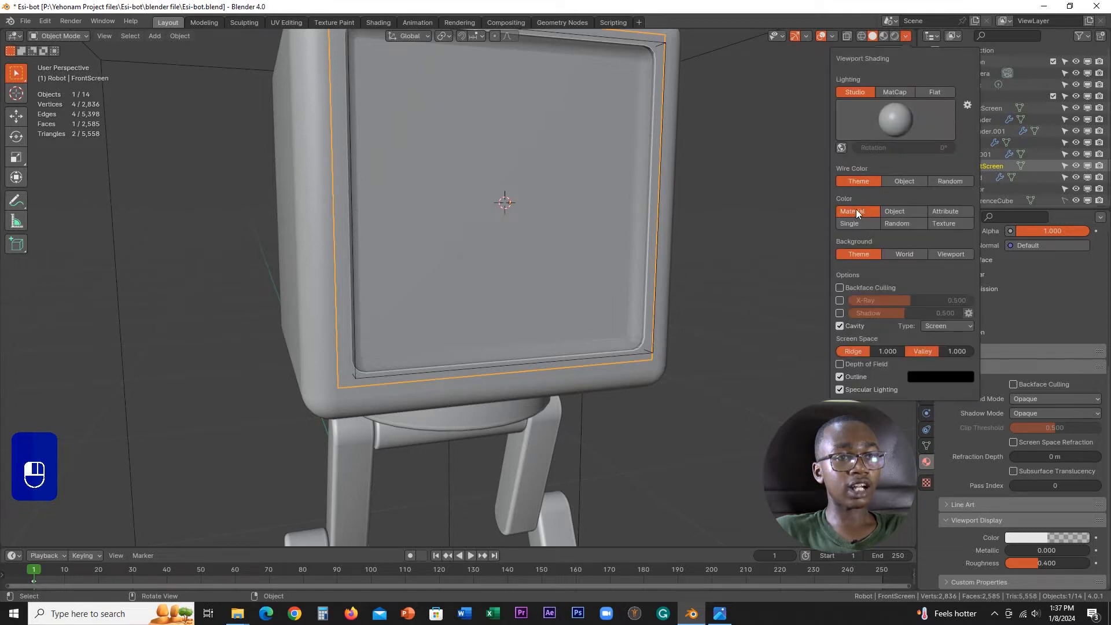
click(907, 227)
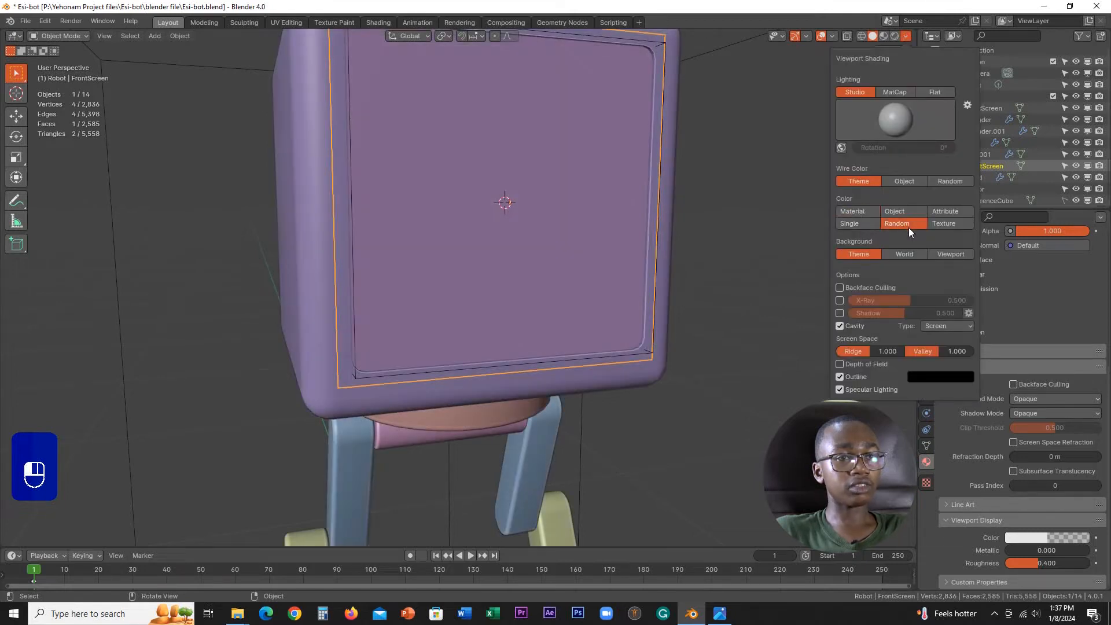
click(862, 212)
scroll(527, 230, down, 3)
middle_drag(528, 230, 591, 150)
scroll(590, 228, up, 3)
scroll(620, 213, down, 2)
Step: Give the Eye object a new material with a bright blue viewport display color, and copy that color
click(971, 143)
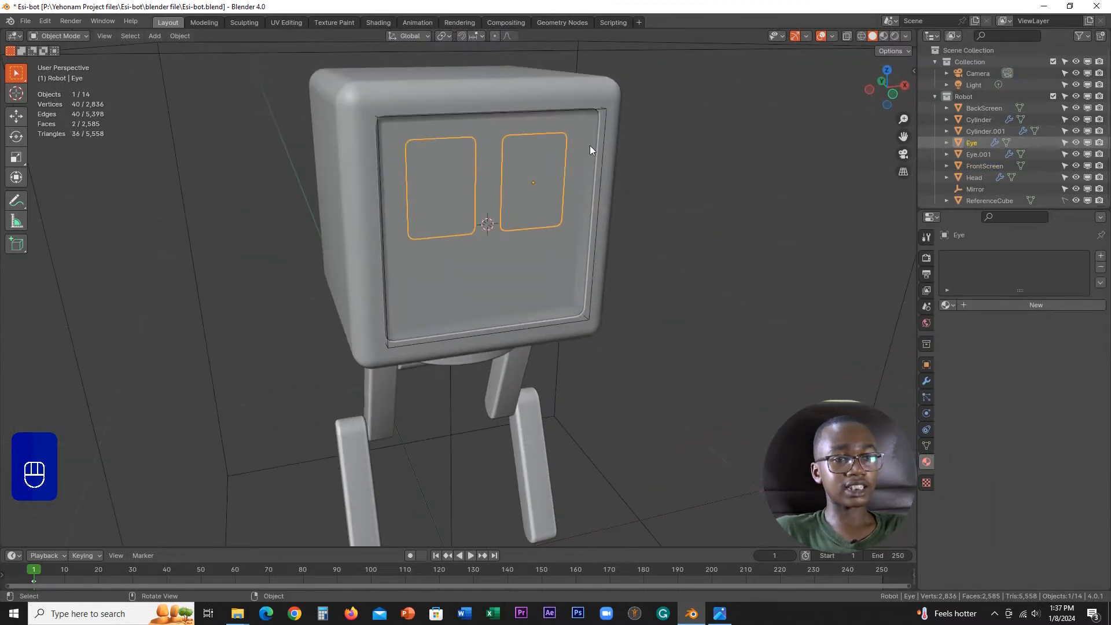
click(1011, 305)
scroll(998, 421, down, 15)
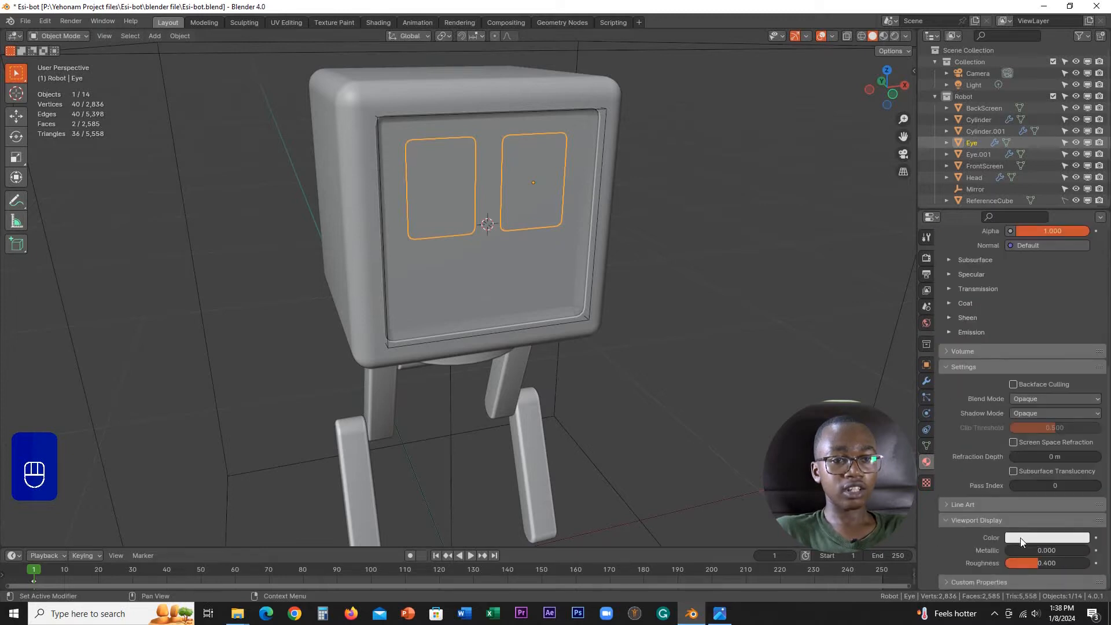
click(1031, 538)
drag(1012, 417, 1028, 361)
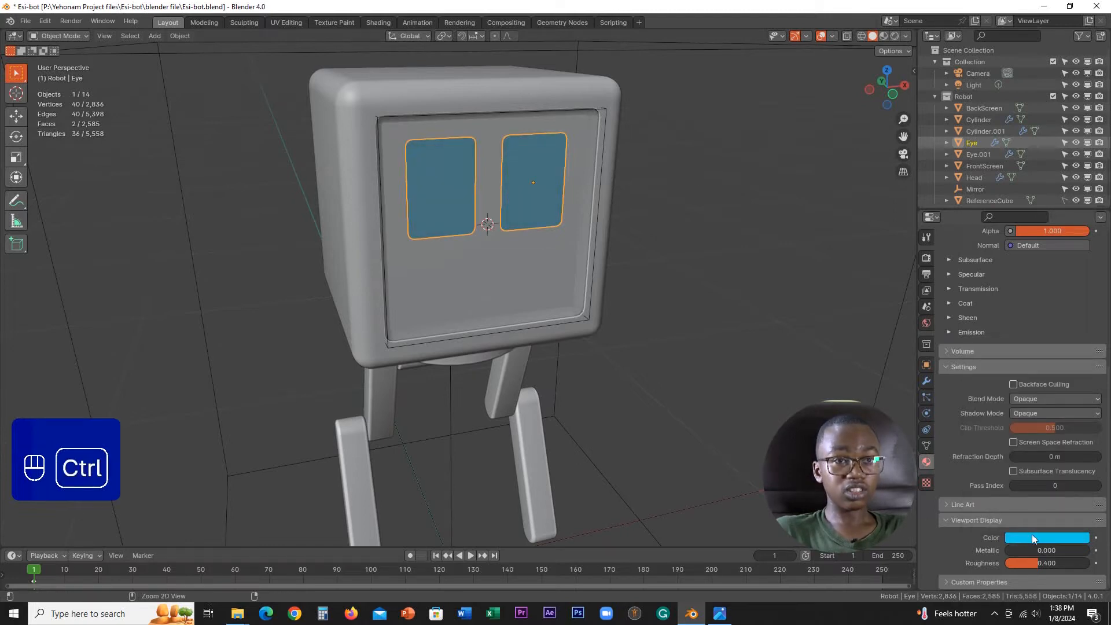
key(ctrl+c)
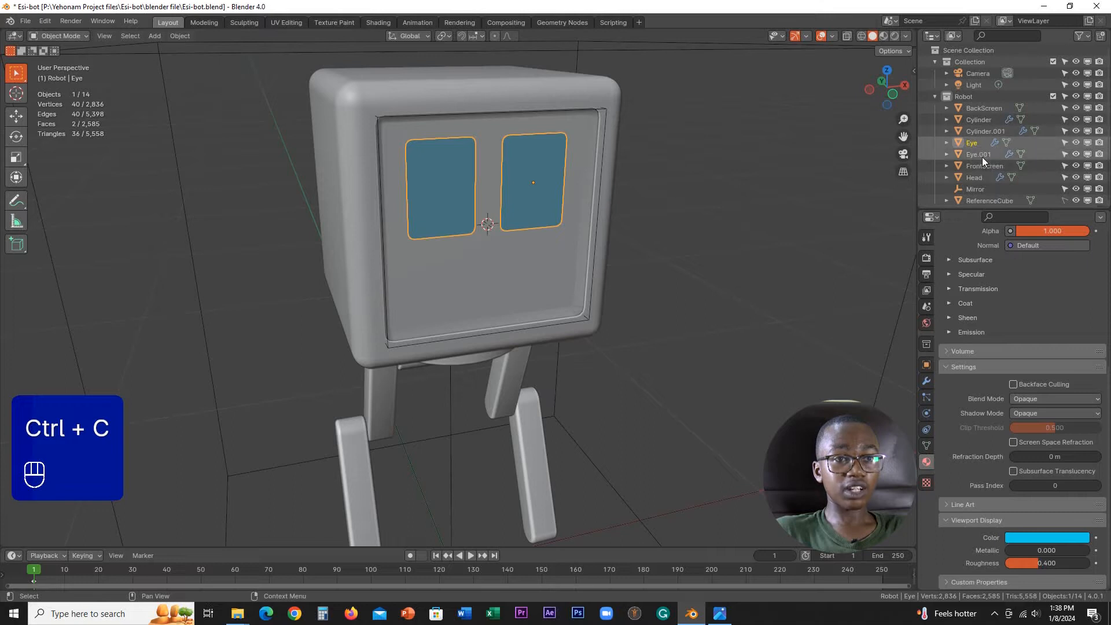
click(975, 178)
click(528, 268)
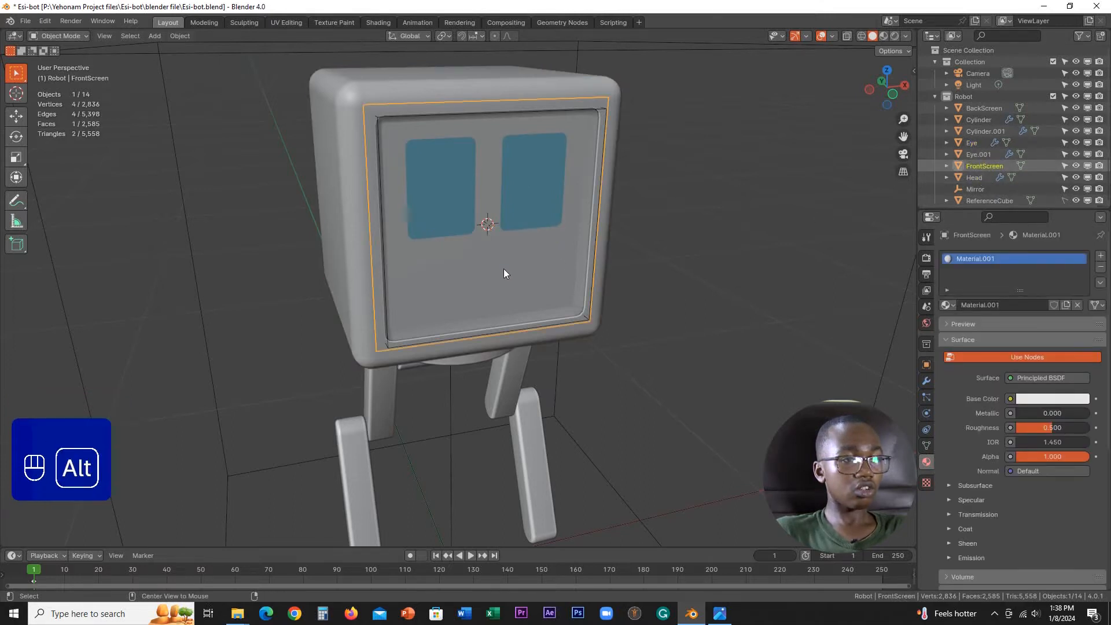
alt+click(503, 268)
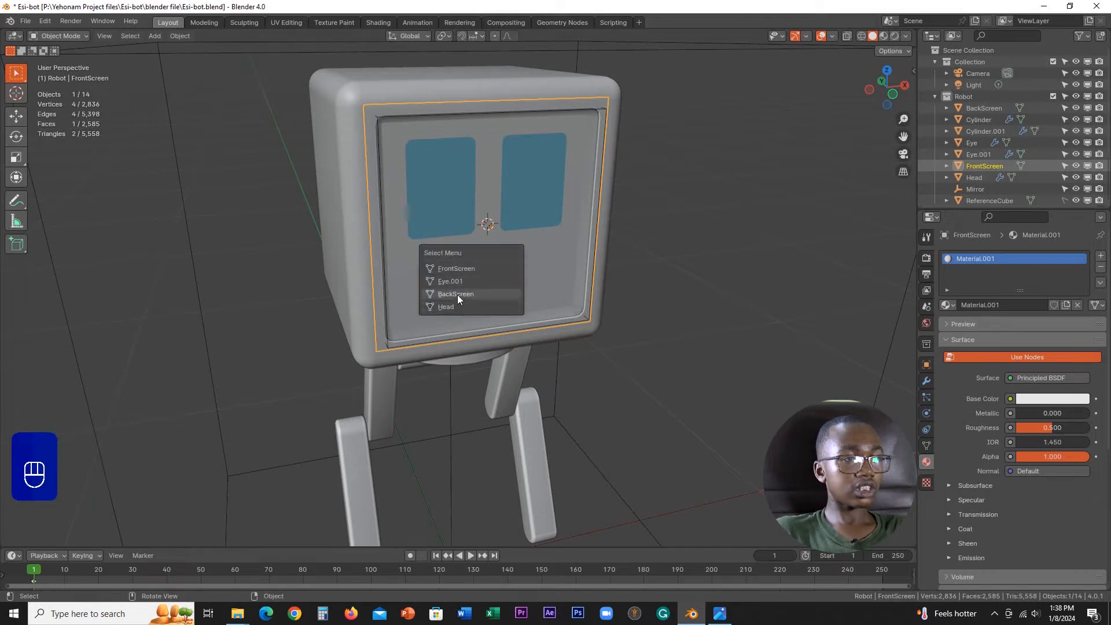
click(630, 268)
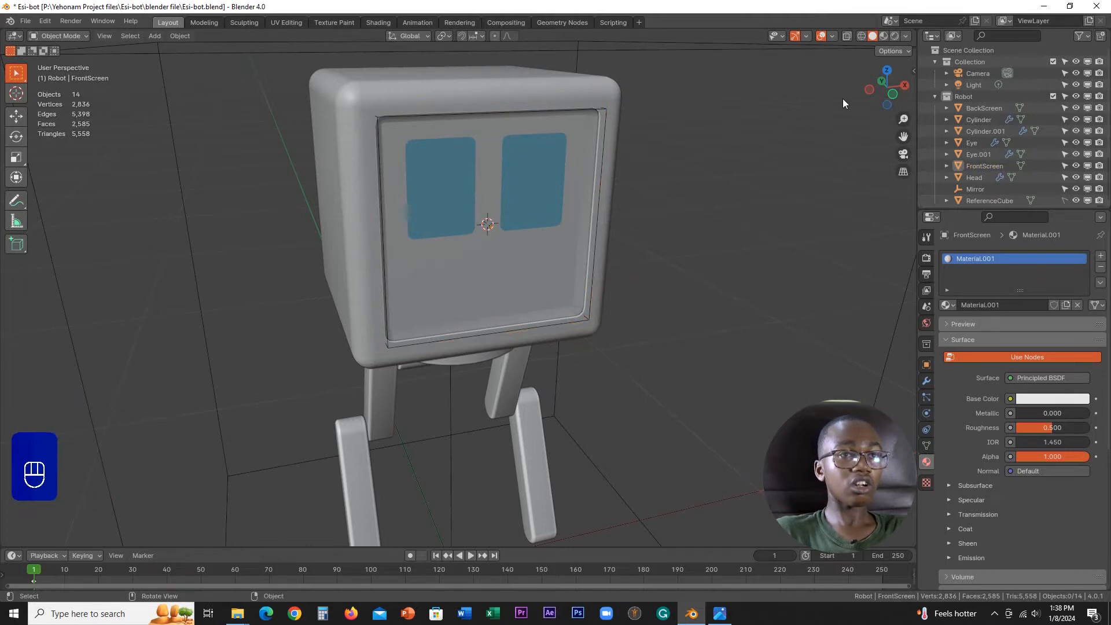
Step: Select the mouth in wireframe, return to solid shading, and give it a new material with the copied blue viewport color
click(860, 38)
click(536, 258)
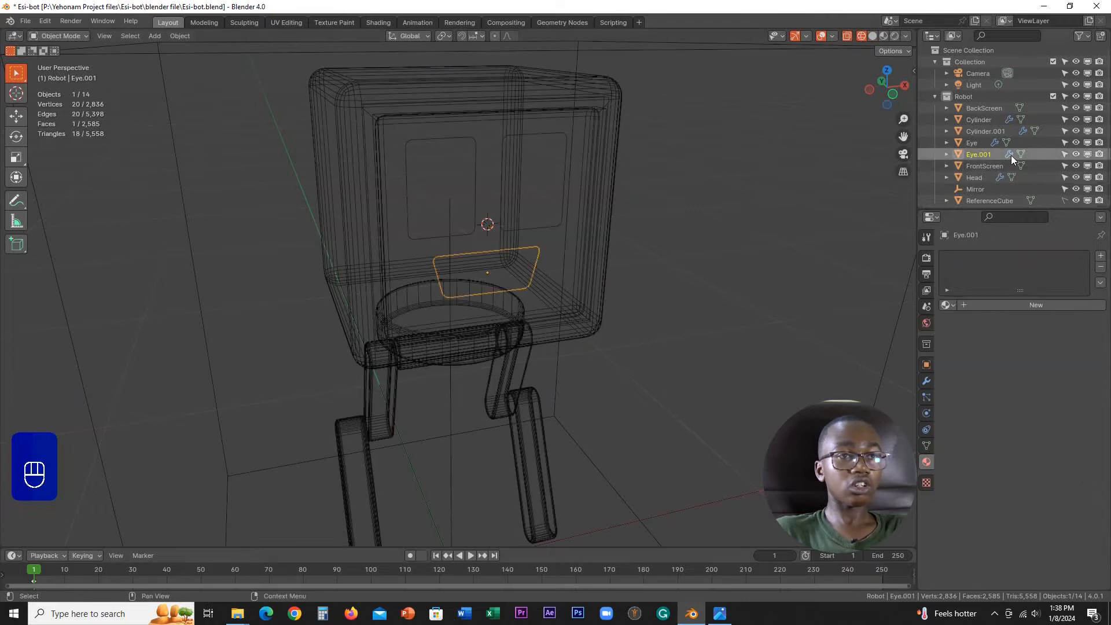
click(876, 36)
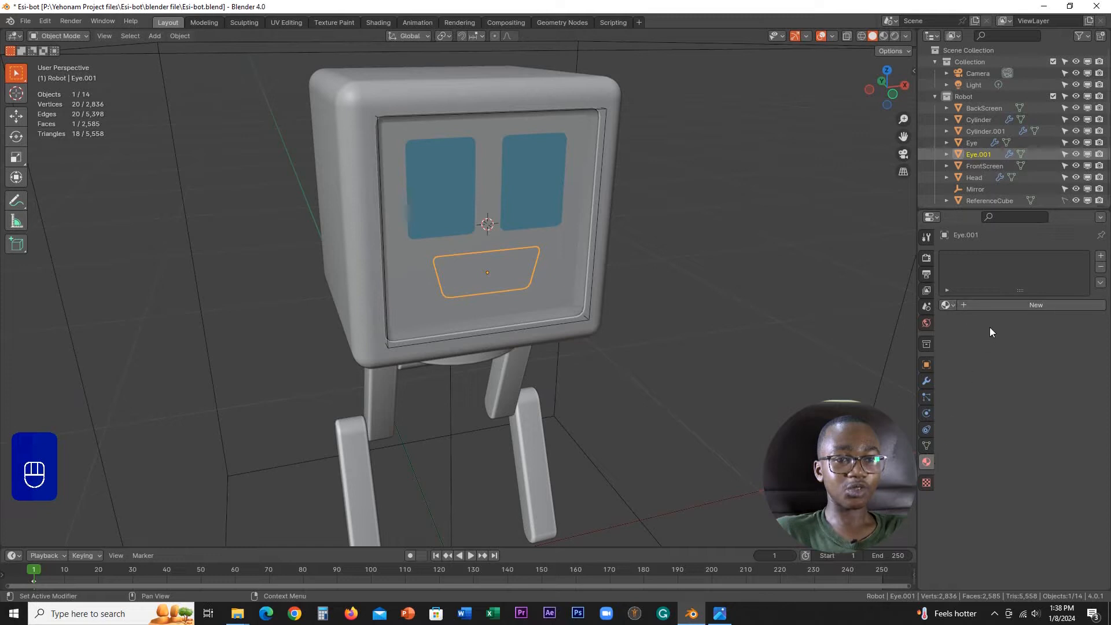
click(997, 305)
scroll(988, 420, down, 10)
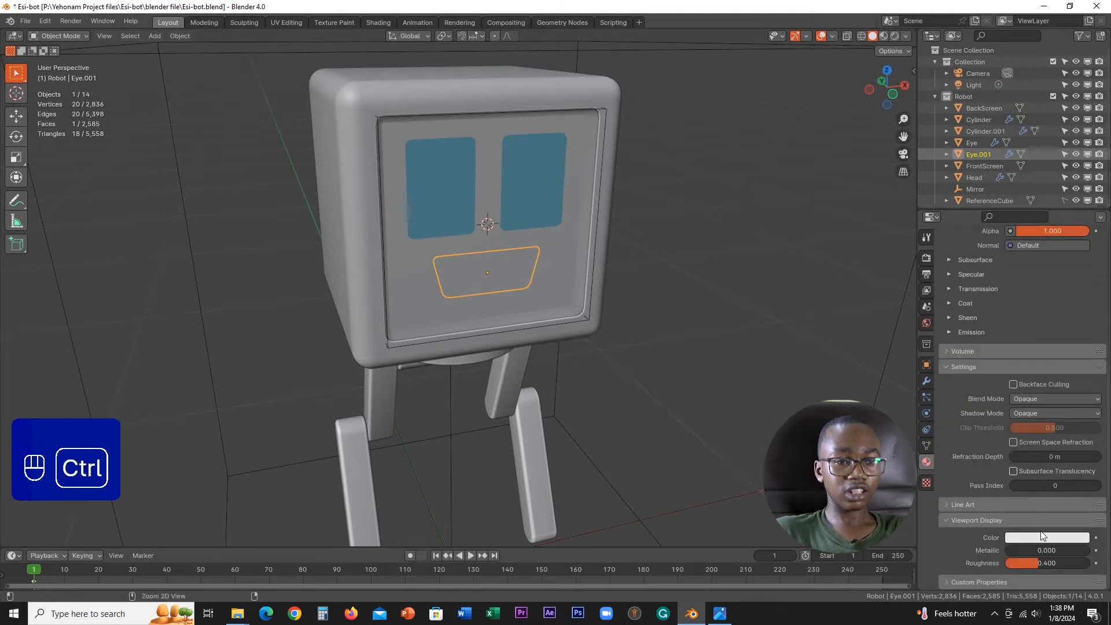
key(ctrl+v)
Step: Rename the Eye.001 object as Mouth
double_click(991, 158)
scroll(991, 158, down, 3)
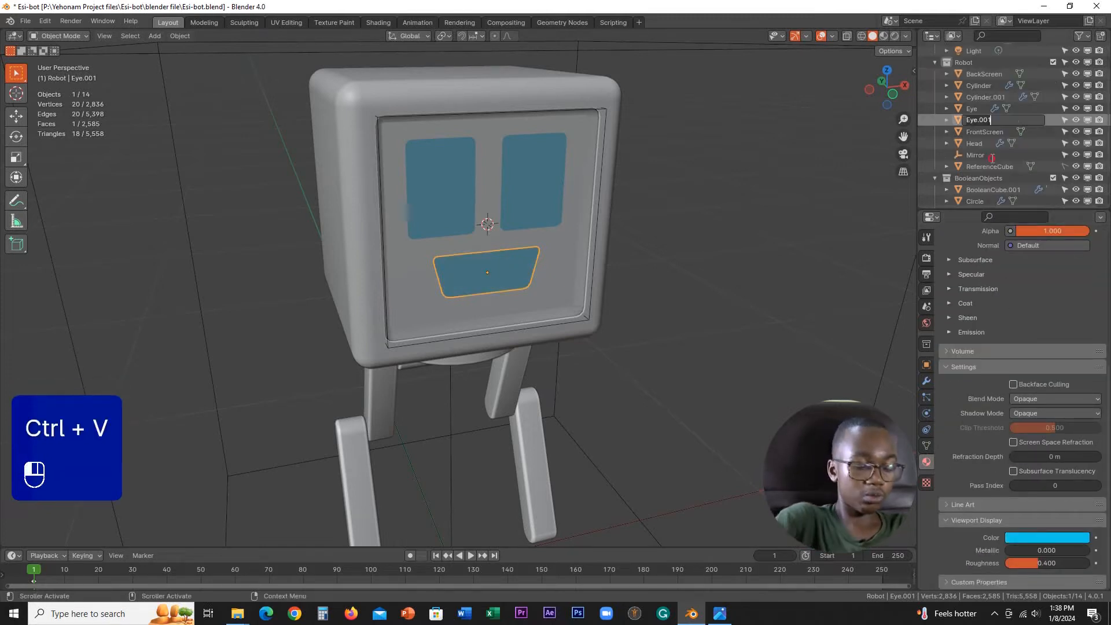
text(Mouth)
key(Return)
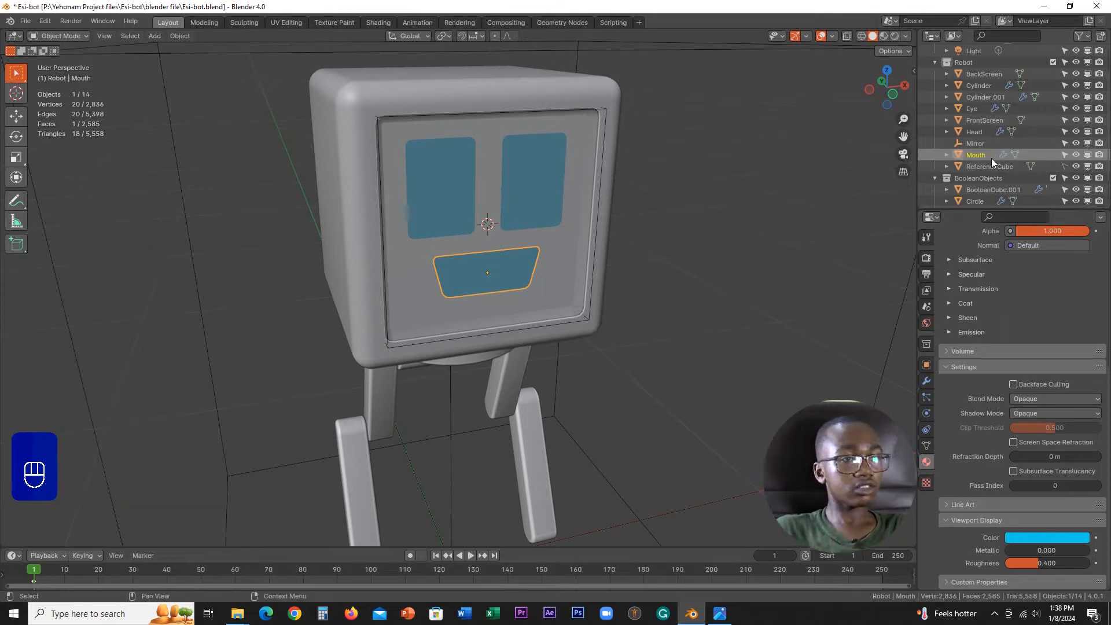
Step: Examine how the blue eyes and mouth look through the semi-transparent front screen
scroll(586, 199, down, 3)
mouse_move(585, 198)
middle_down()
mouse_move(536, 169)
mouse_move(581, 164)
mouse_move(558, 158)
mouse_move(552, 178)
mouse_move(622, 231)
mouse_move(554, 255)
mouse_move(574, 192)
mouse_move(556, 147)
mouse_move(593, 183)
mouse_move(565, 179)
mouse_move(540, 223)
mouse_move(596, 190)
middle_up()
scroll(553, 181, up, 3)
scroll(561, 208, down, 1)
scroll(638, 282, up, 2)
click(614, 285)
scroll(608, 271, down, 4)
scroll(618, 245, up, 2)
scroll(560, 186, up, 2)
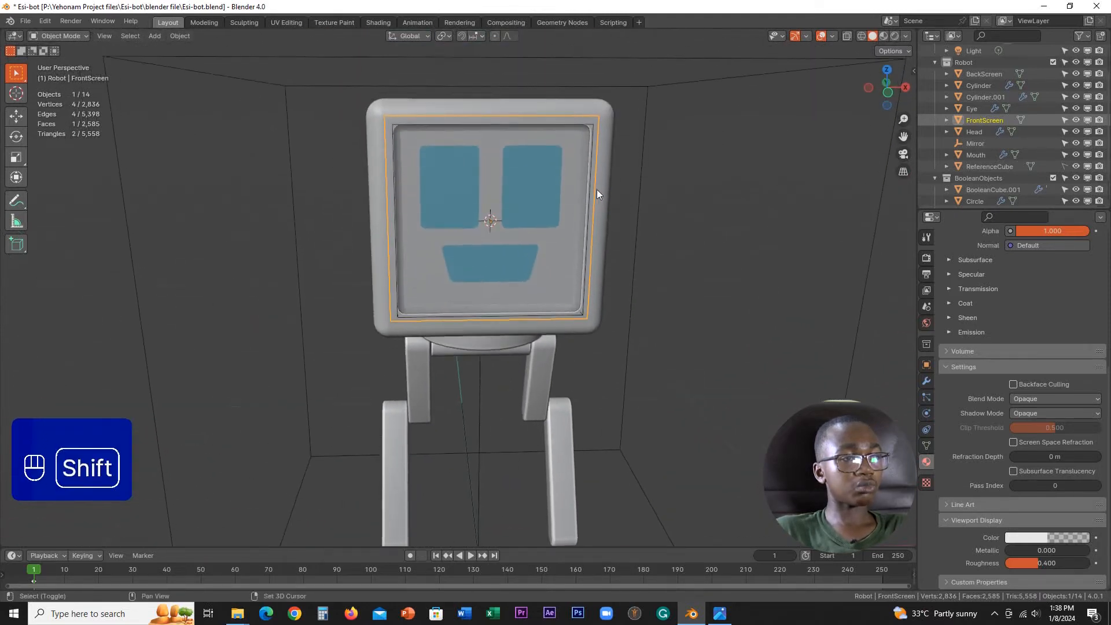
scroll(542, 245, up, 2)
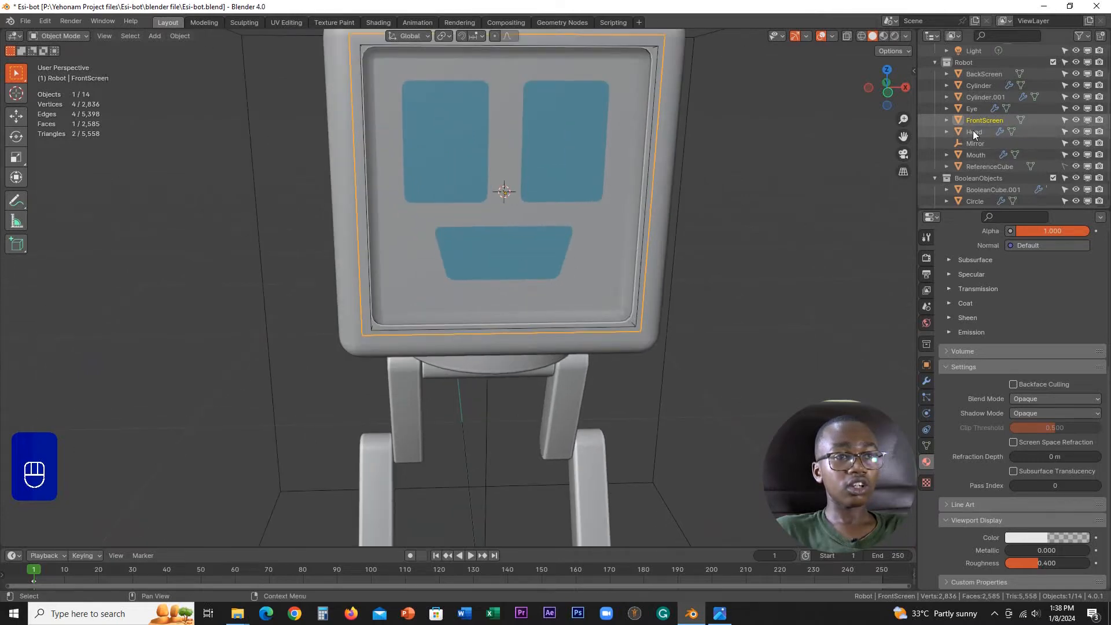
Step: Move the Mouth object slightly down along the Z axis
click(975, 155)
key(g)
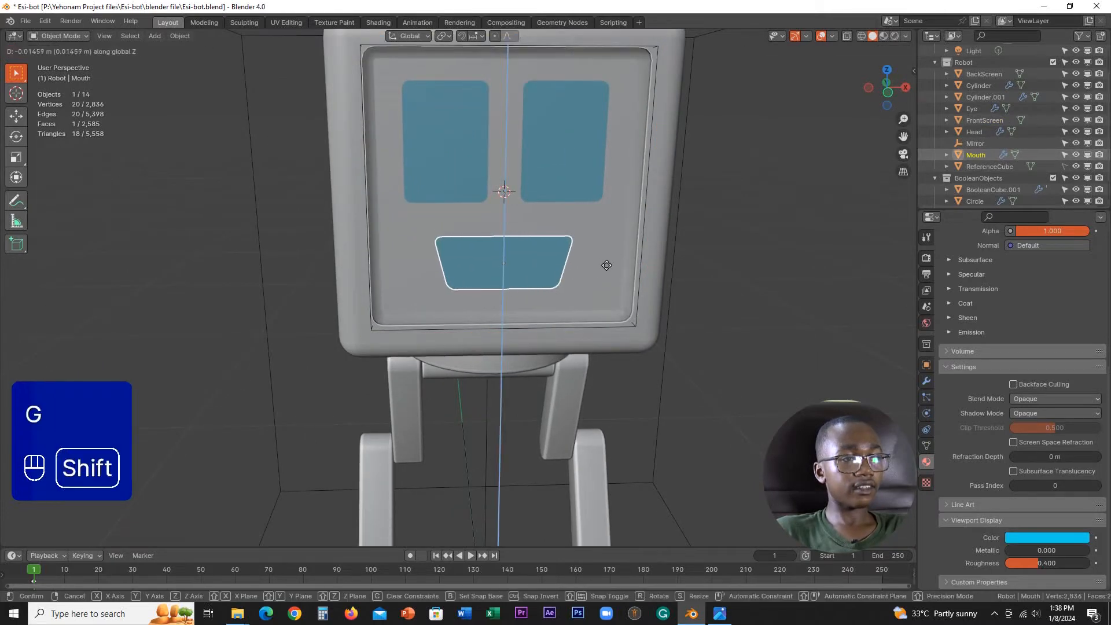
click(607, 294)
Step: Enter Edit Mode on the mouth with all its geometry selected and switch the viewport to wireframe
scroll(574, 251, down, 2)
key(Tab)
scroll(638, 286, up, 4)
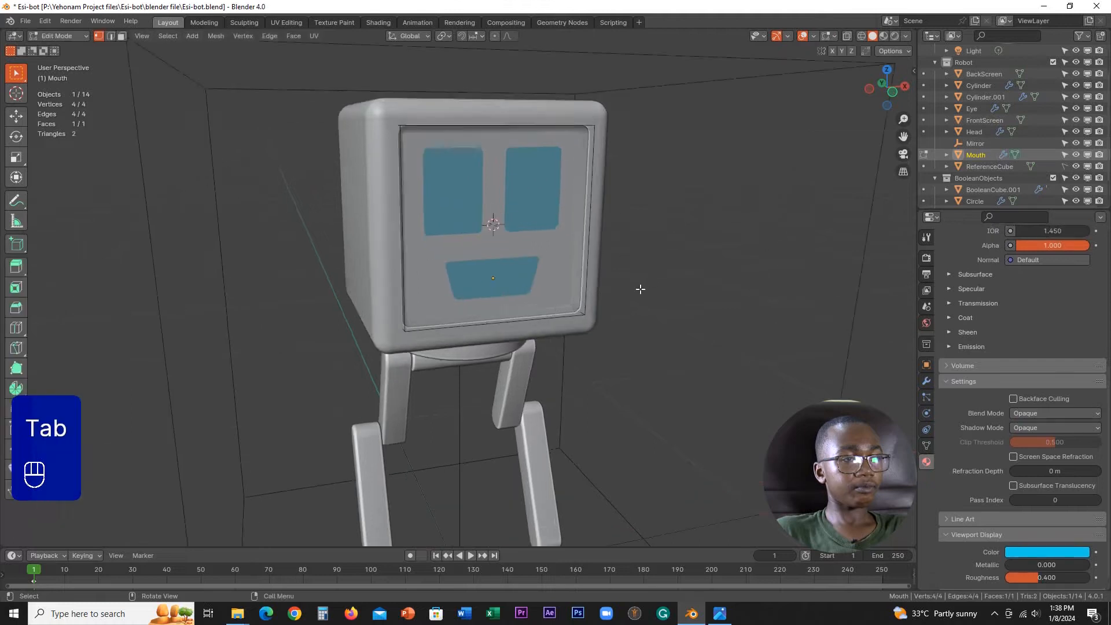
key(a)
scroll(637, 174, down, 3)
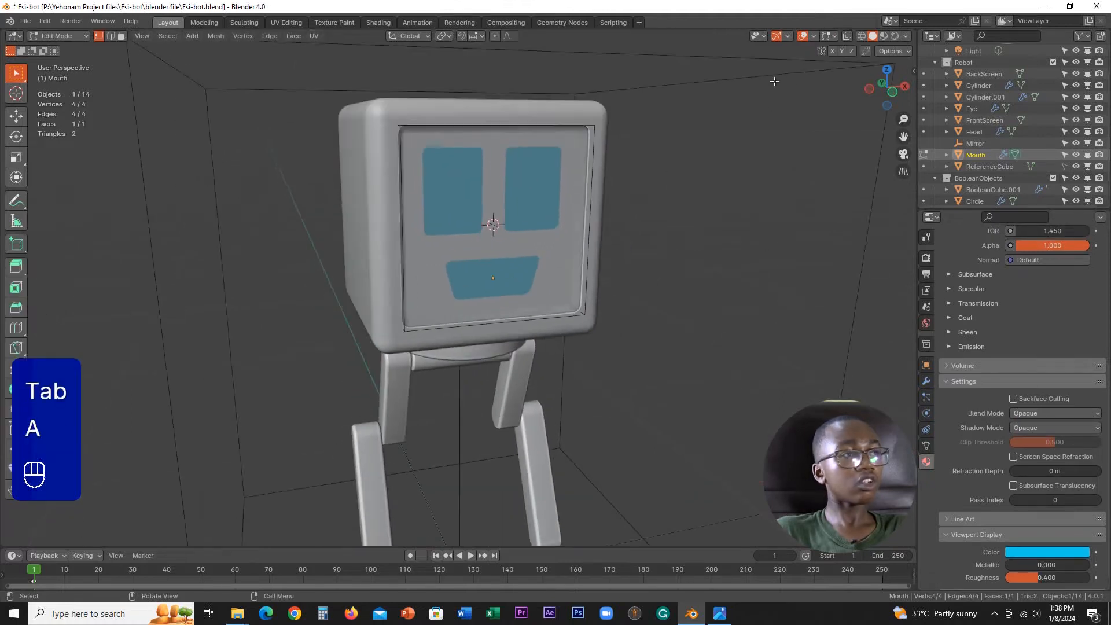
middle_drag(637, 173, 619, 149)
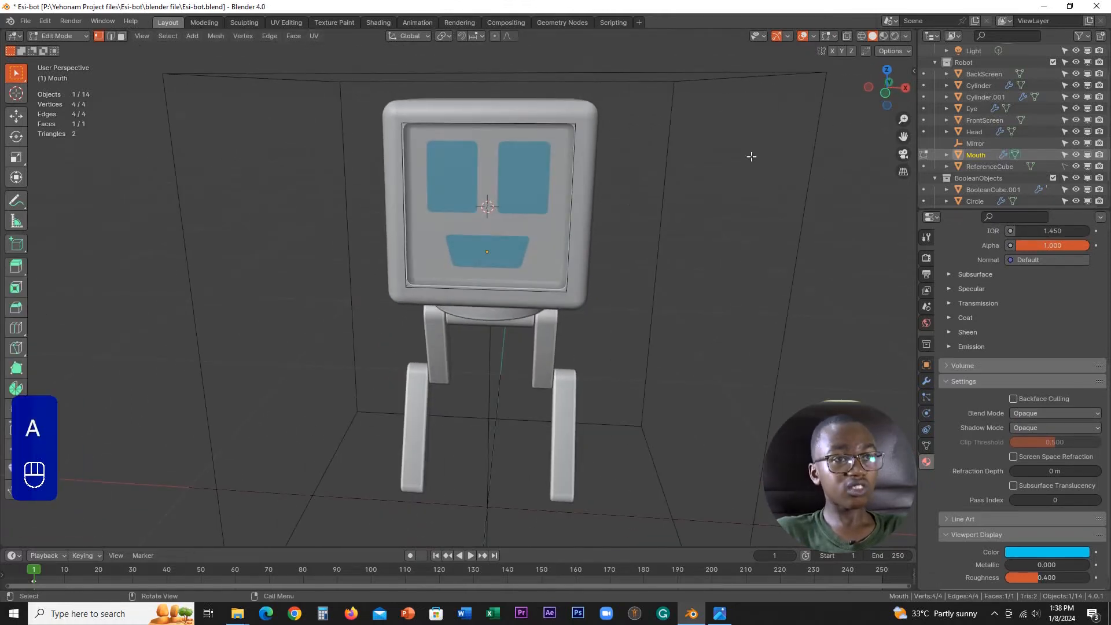
click(863, 39)
middle_drag(544, 252, 590, 259)
scroll(590, 258, up, 3)
Step: Scale the mouth's geometry slightly taller along the Z axis and return to Object Mode
key(s)
key(z)
key(z)
right_click(593, 273)
key(s)
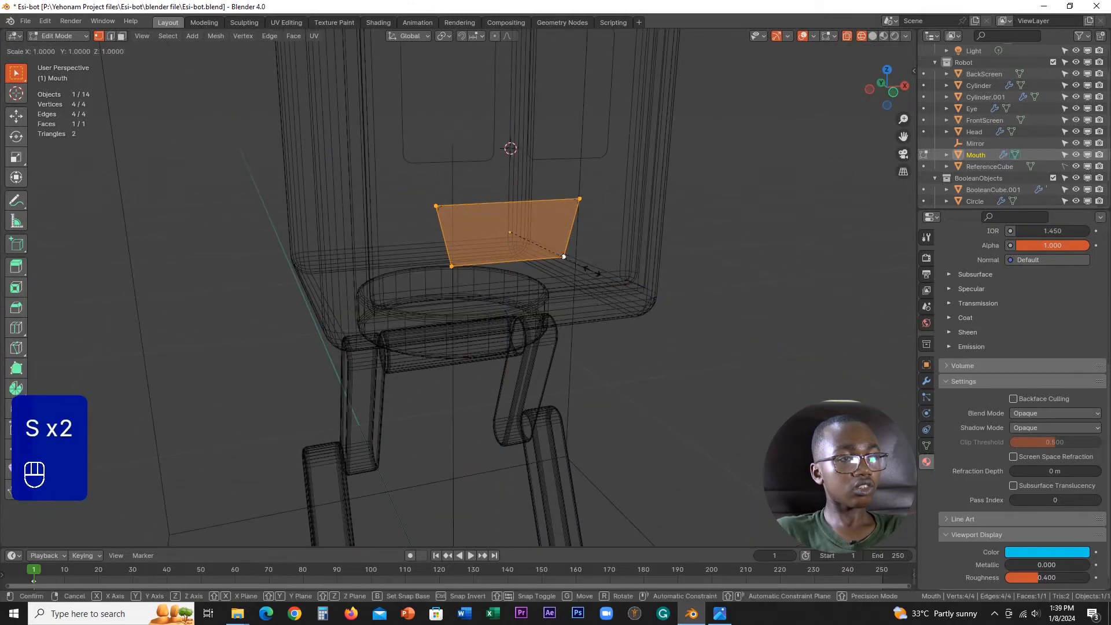
key(z)
click(589, 278)
key(Tab)
scroll(563, 238, down, 4)
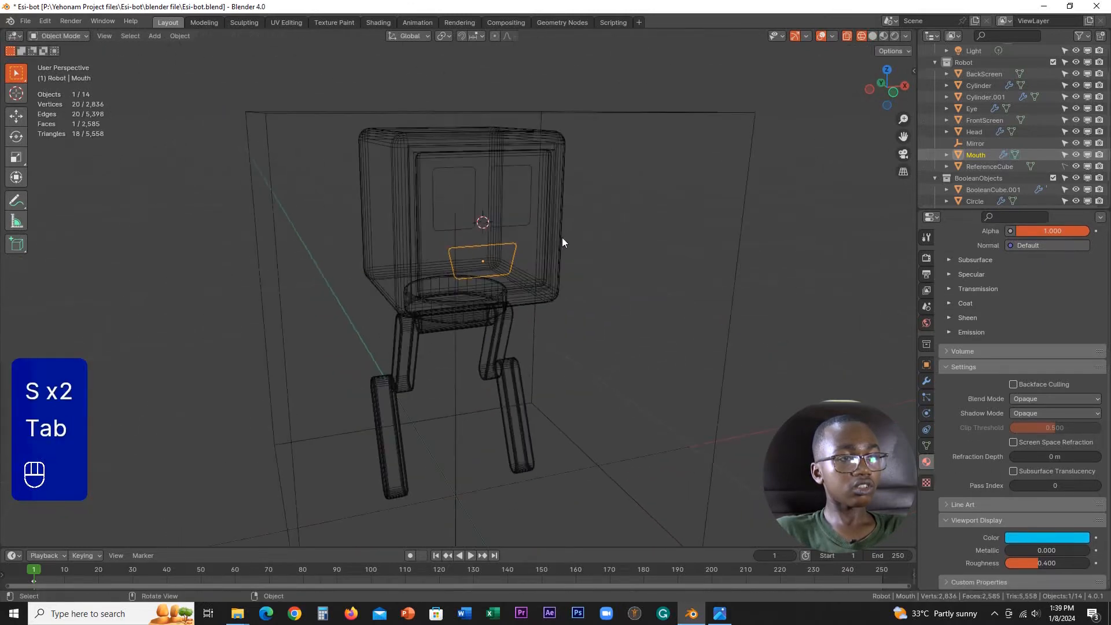
Step: Straighten the mouth's left side by scaling its two left vertices to 0 along the X axis in Edit Mode
middle_drag(561, 237, 544, 230)
scroll(544, 230, up, 2)
scroll(537, 318, up, 3)
key(Tab)
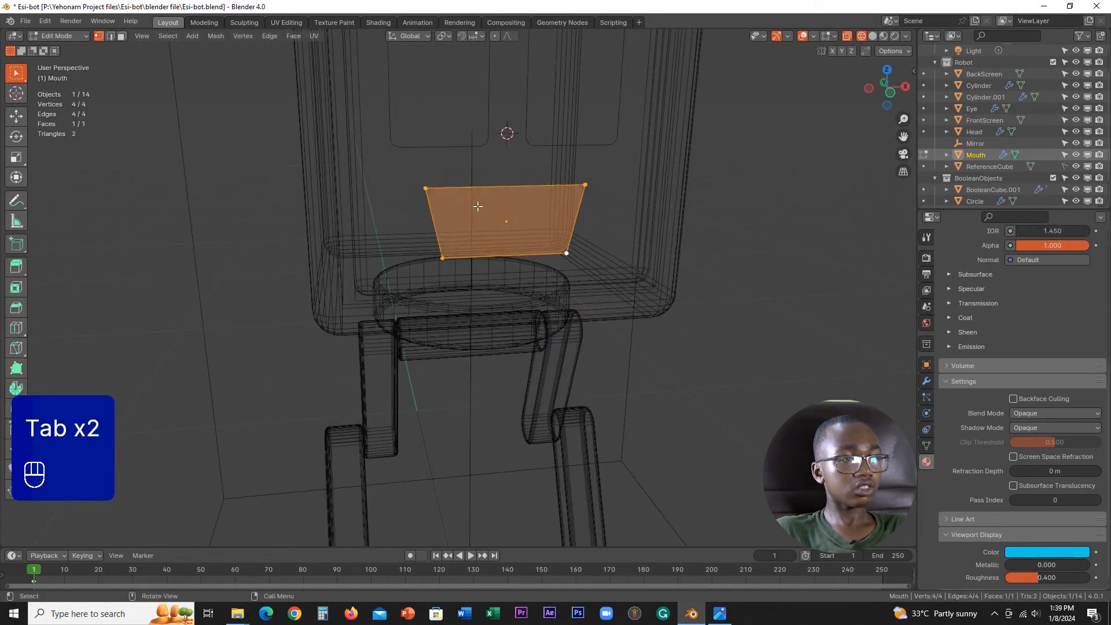
drag(397, 154, 478, 339)
text(sx0)
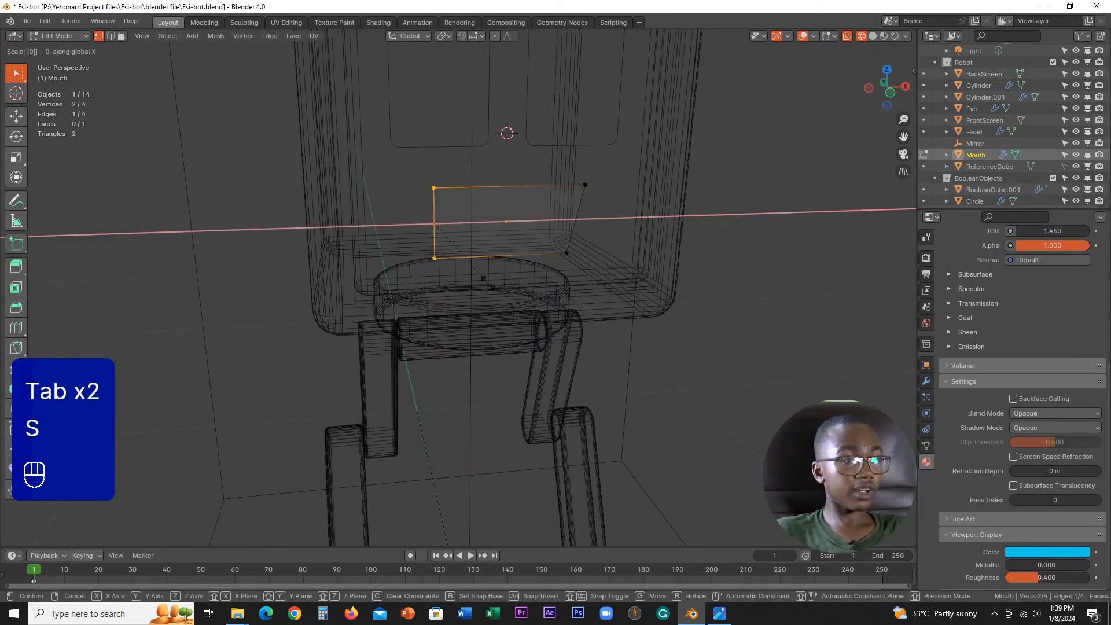
key(Return)
Step: Straighten the mouth's right side by scaling its two vertices along X, and return to Object Mode with solid shading
drag(553, 162, 623, 307)
key(s)
key(x)
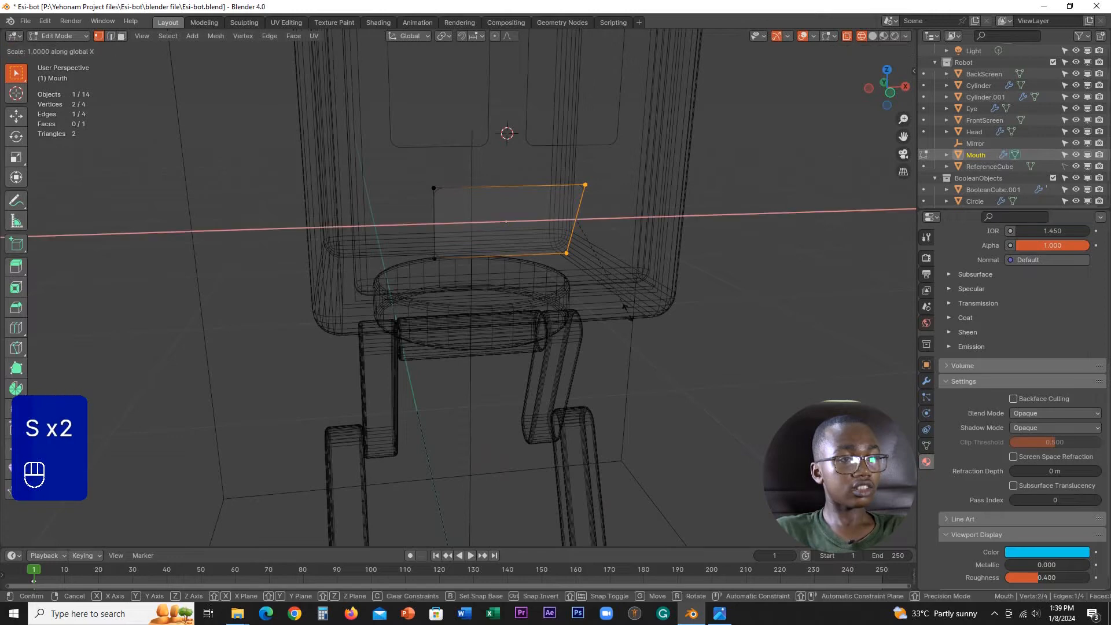
key(Return)
key(Tab)
scroll(459, 285, down, 5)
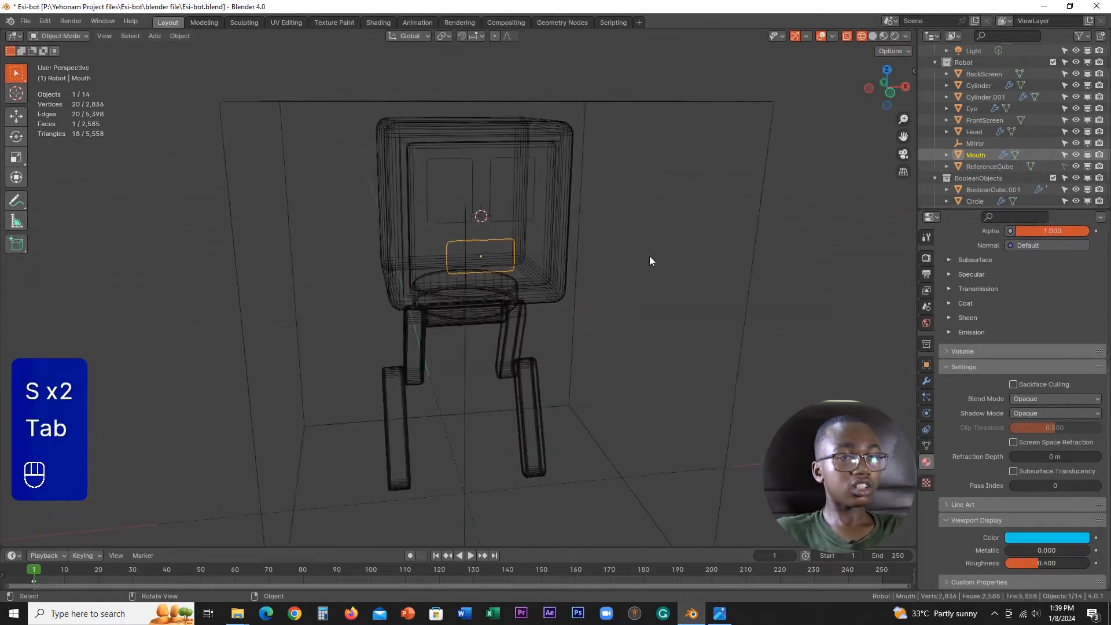
click(874, 36)
mouse_move(650, 208)
middle_down()
mouse_move(630, 204)
mouse_move(673, 199)
middle_up()
click(859, 259)
middle_drag(859, 259, 674, 262)
Step: Select the Mouth behind the front screen and set its Bevel modifier amount to 0.018 m
scroll(588, 224, up, 4)
click(587, 218)
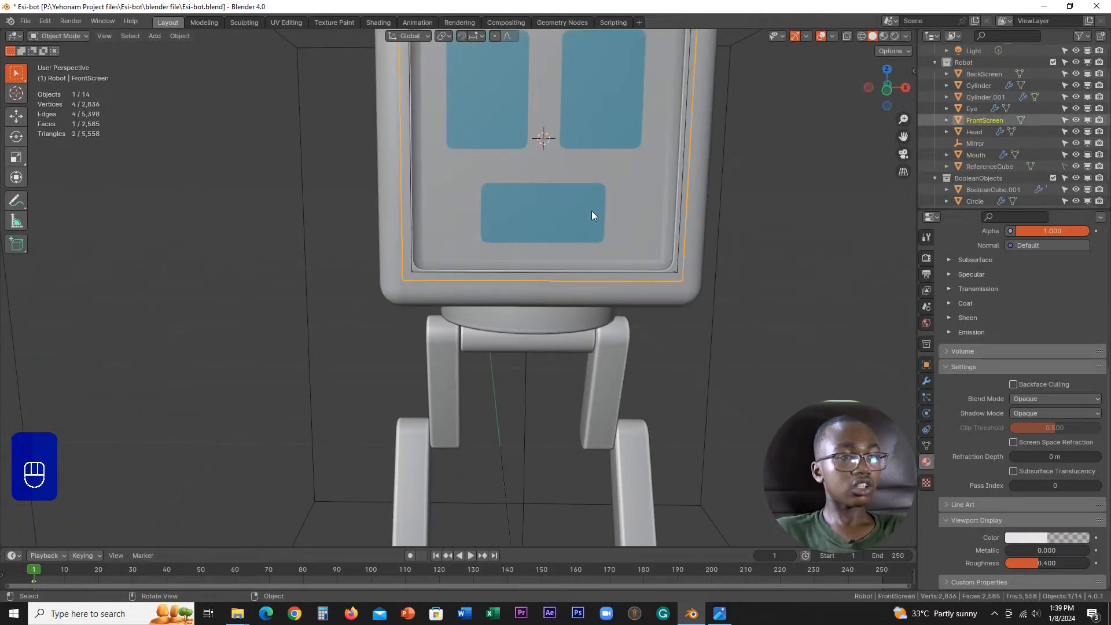
alt+click(591, 211)
click(552, 224)
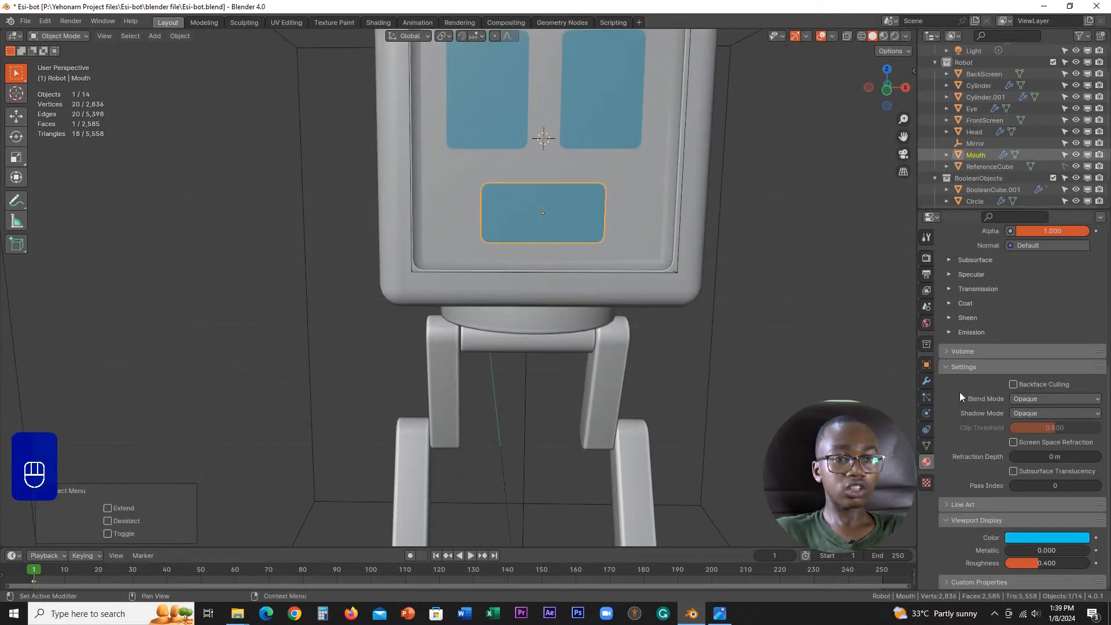
click(927, 381)
shift+drag(1037, 345, 179, 342)
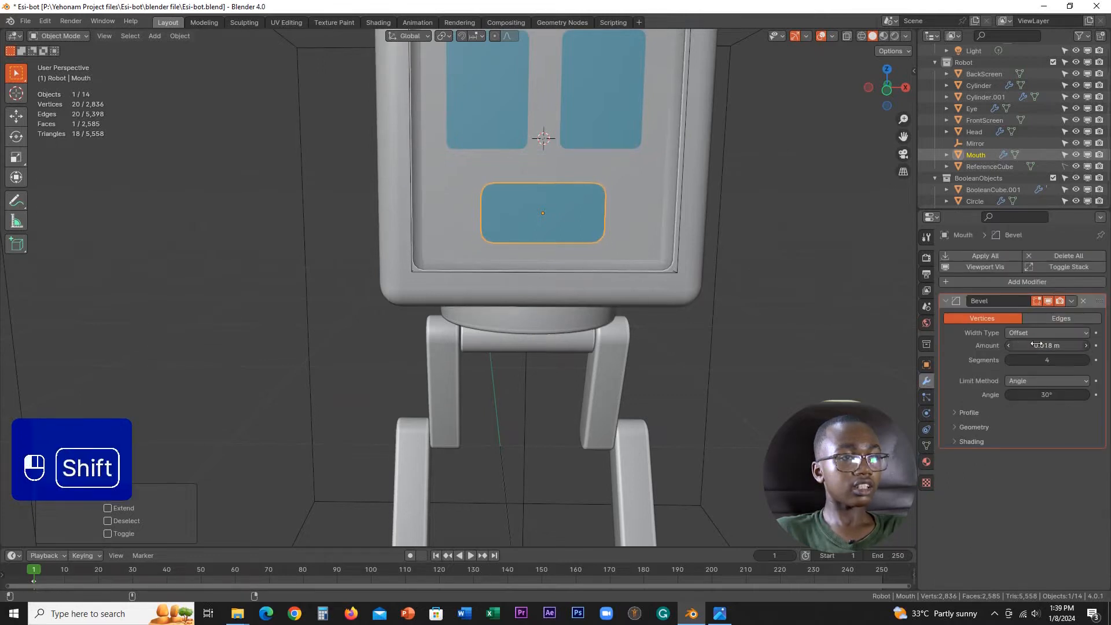
scroll(728, 222, down, 4)
click(728, 224)
Step: Check the whole robot with the reshaped rectangular mouth and save the Esi-bot.blend file
scroll(599, 272, down, 1)
middle_drag(596, 274, 535, 345)
scroll(654, 294, up, 4)
scroll(570, 322, down, 6)
scroll(554, 256, up, 2)
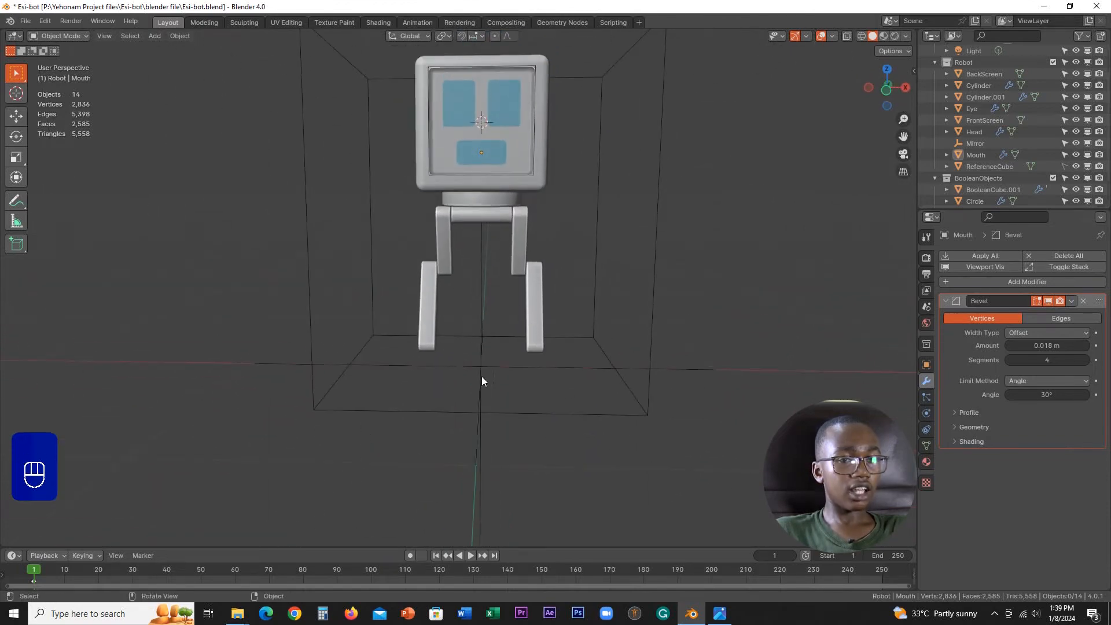
scroll(486, 363, up, 5)
scroll(489, 362, down, 6)
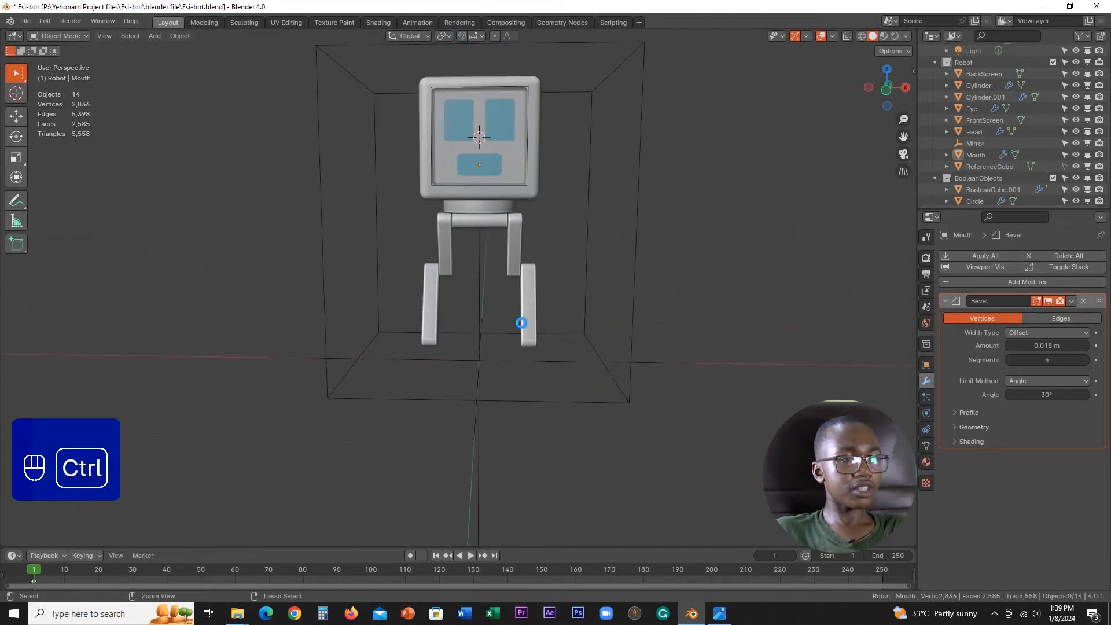
key(ctrl+s)
Step: Add a cylinder mesh with 32 vertices as the base for the robot's wheel
scroll(508, 356, up, 3)
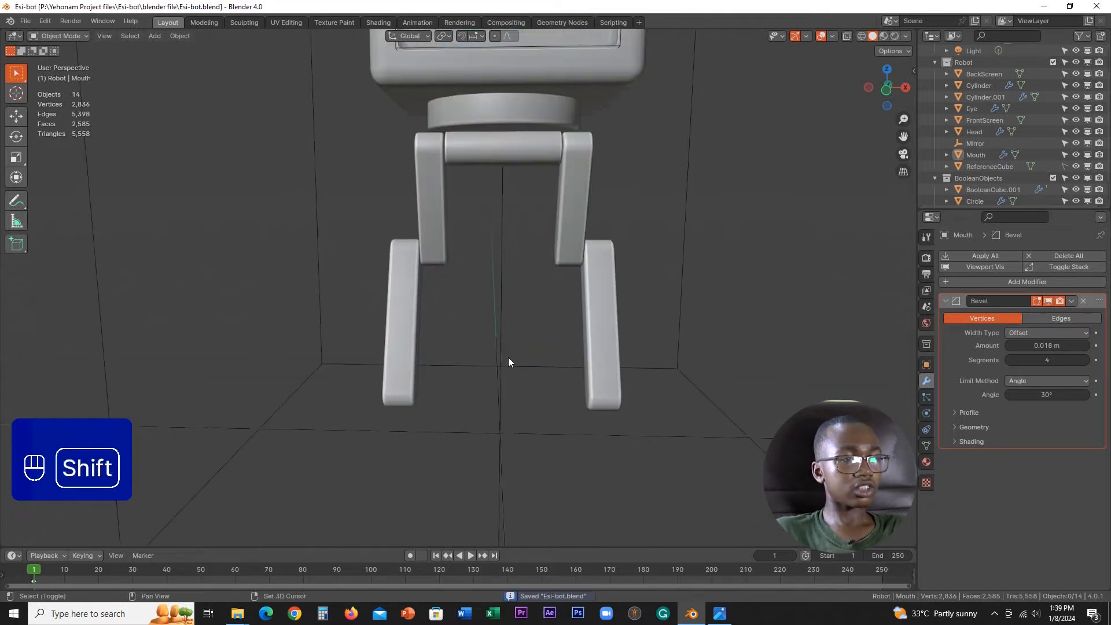
shift+middle_drag(508, 356, 519, 297)
scroll(519, 297, down, 1)
key(Tab)
scroll(653, 298, down, 4)
key(Tab)
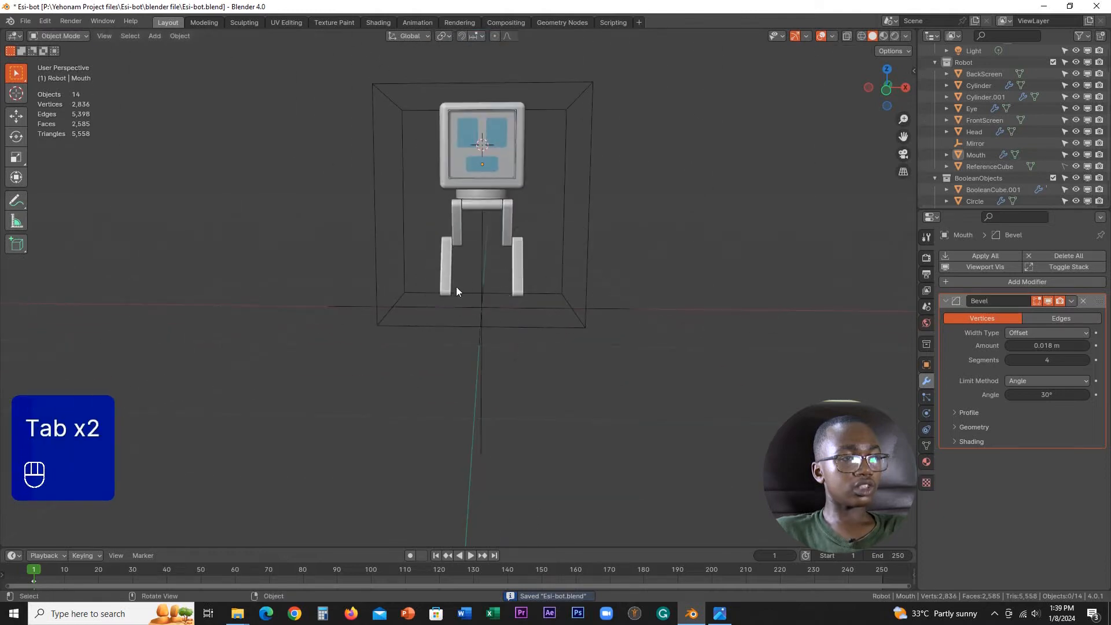
key(shift+a)
mouse_move(449, 272)
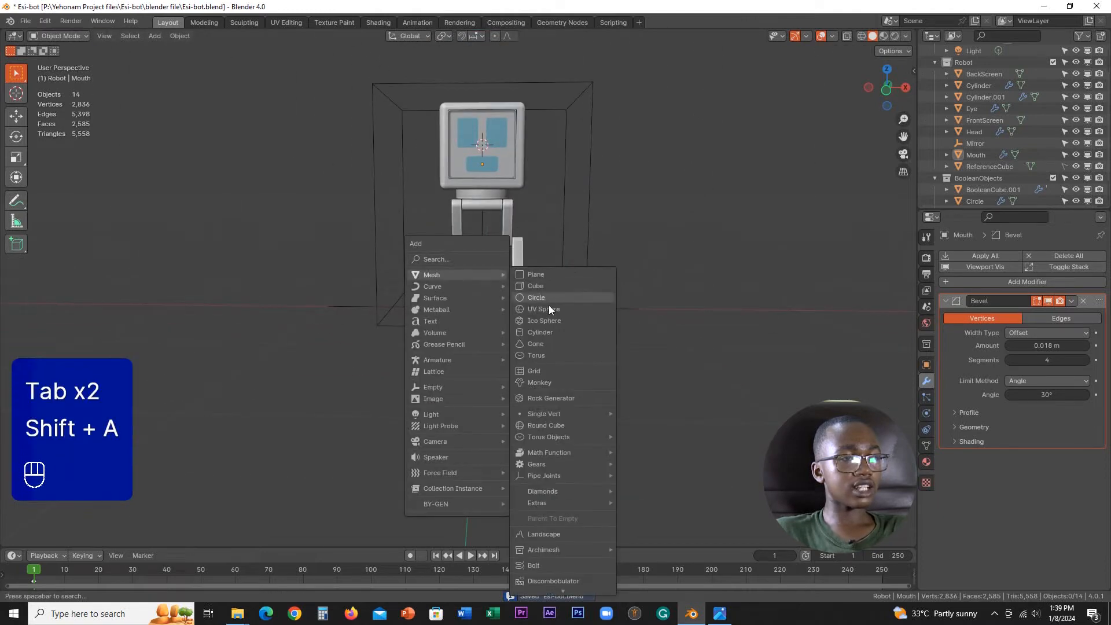
click(537, 332)
scroll(509, 299, down, 4)
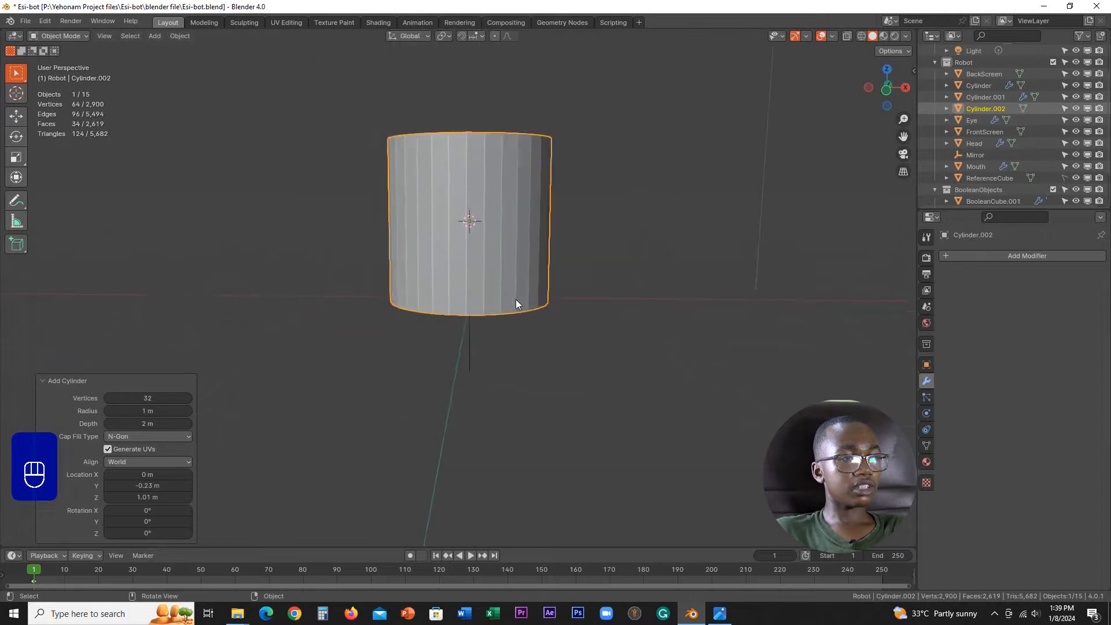
scroll(514, 302, up, 6)
Step: Set the new cylinder's radius to 0.141 m and its depth to 0.233 m
key(KP_1)
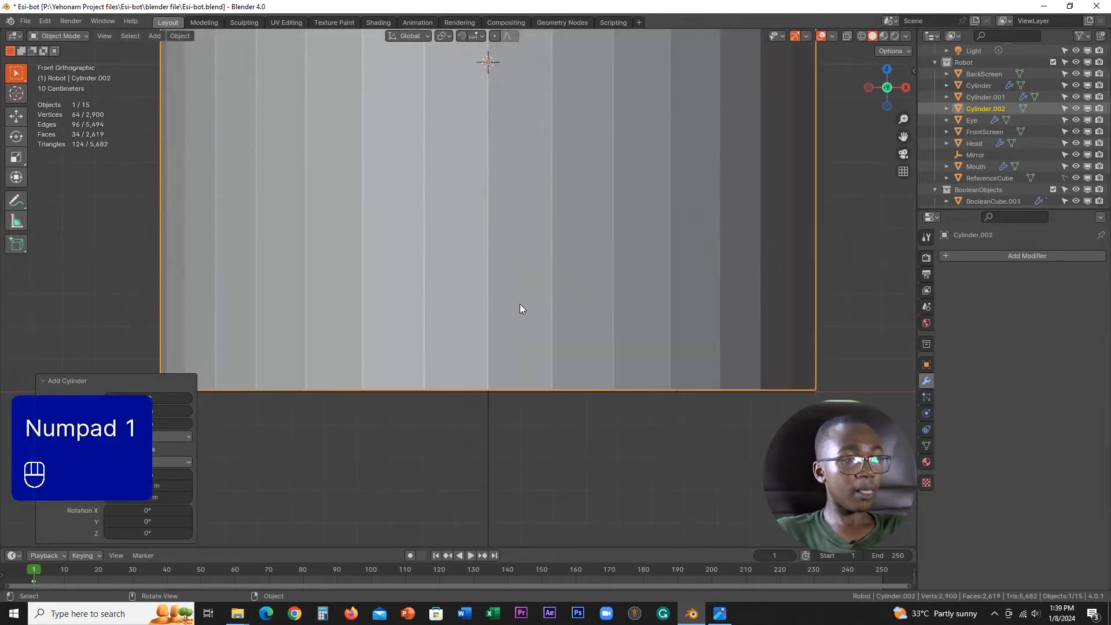
scroll(519, 304, down, 5)
scroll(515, 272, up, 2)
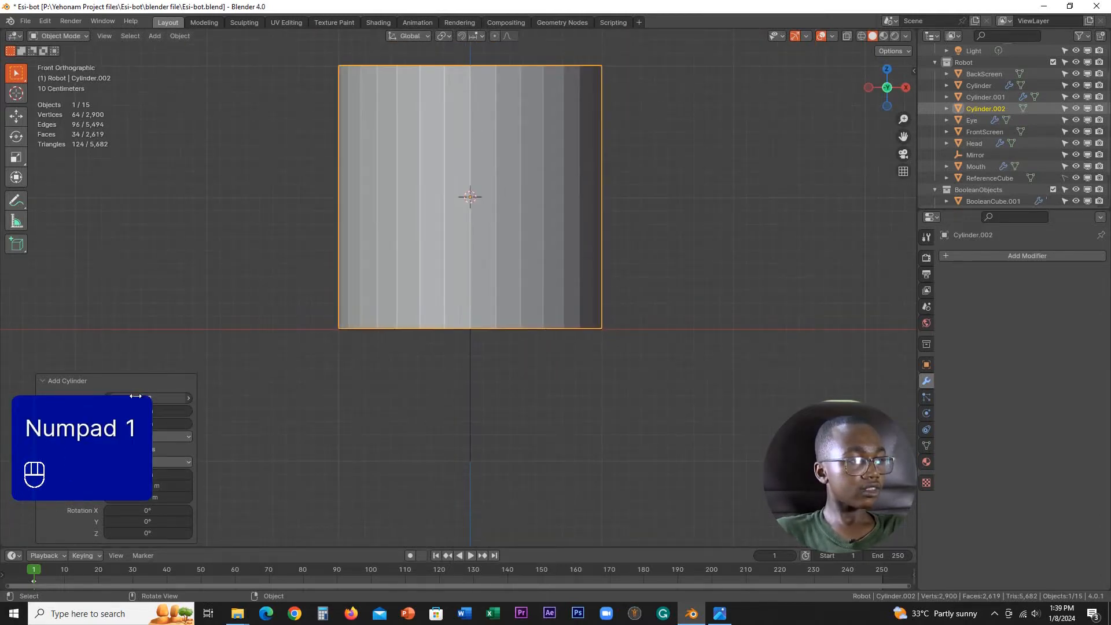
key(shift)
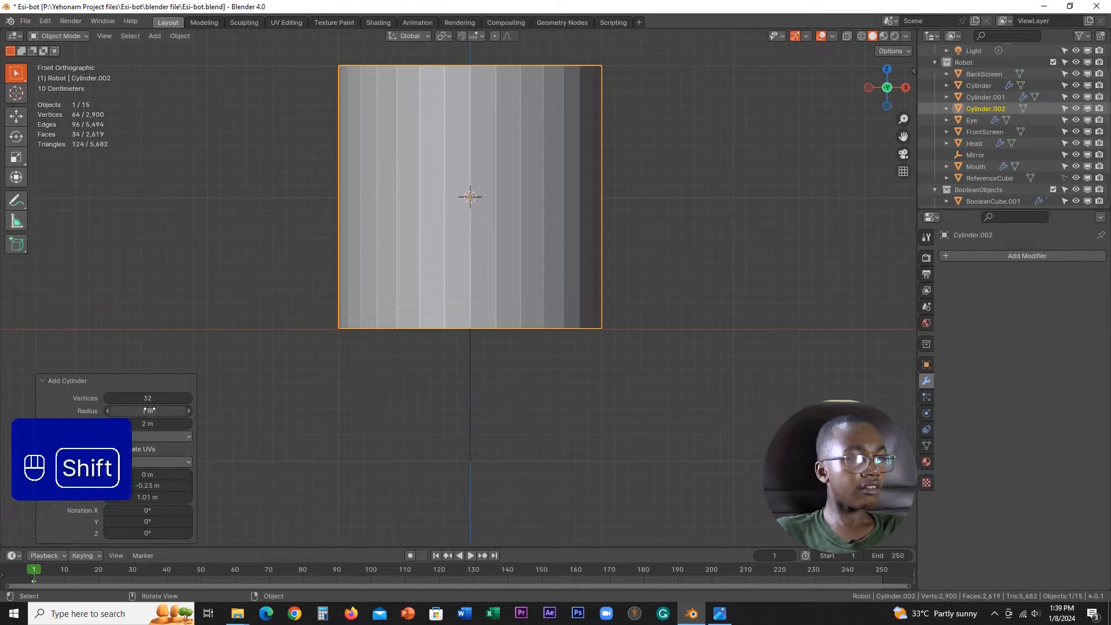
mouse_move(149, 410)
shift+mouse_down()
mouse_move(127, 408)
mouse_move(784, 404)
mouse_move(521, 396)
mouse_move(154, 420)
shift+mouse_up()
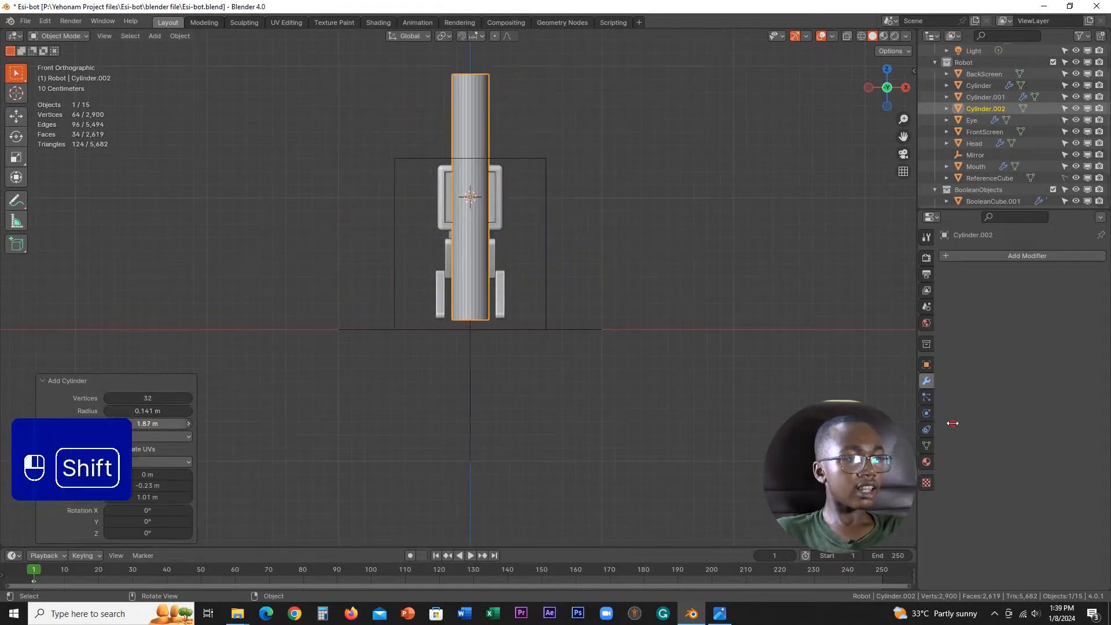
shift+drag(952, 423, 356, 408)
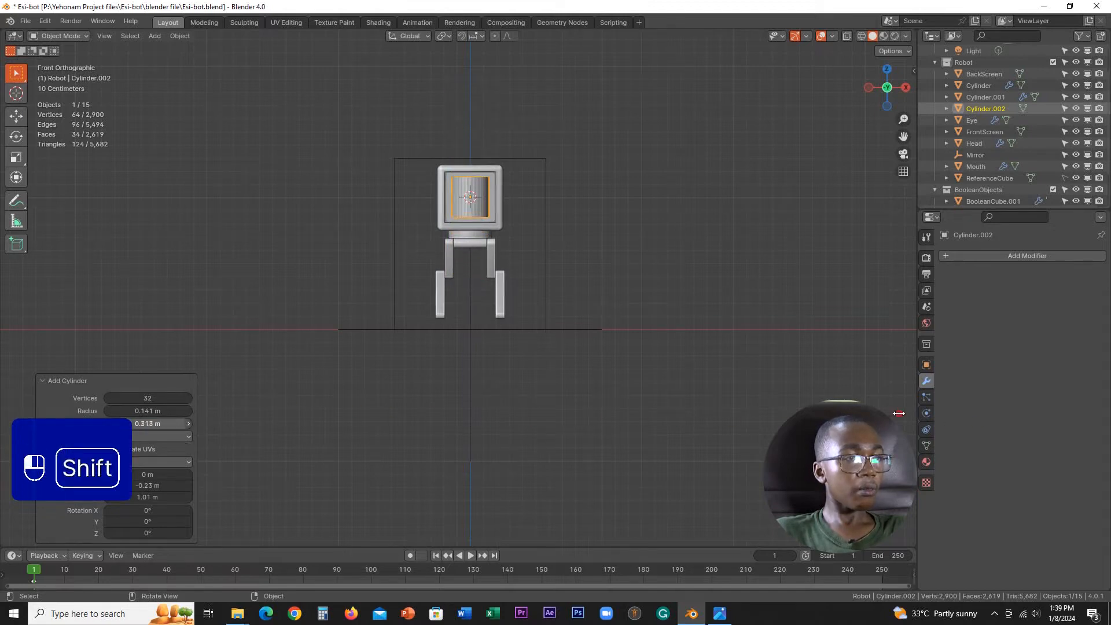
shift+drag(148, 423, 102, 367)
scroll(587, 329, up, 3)
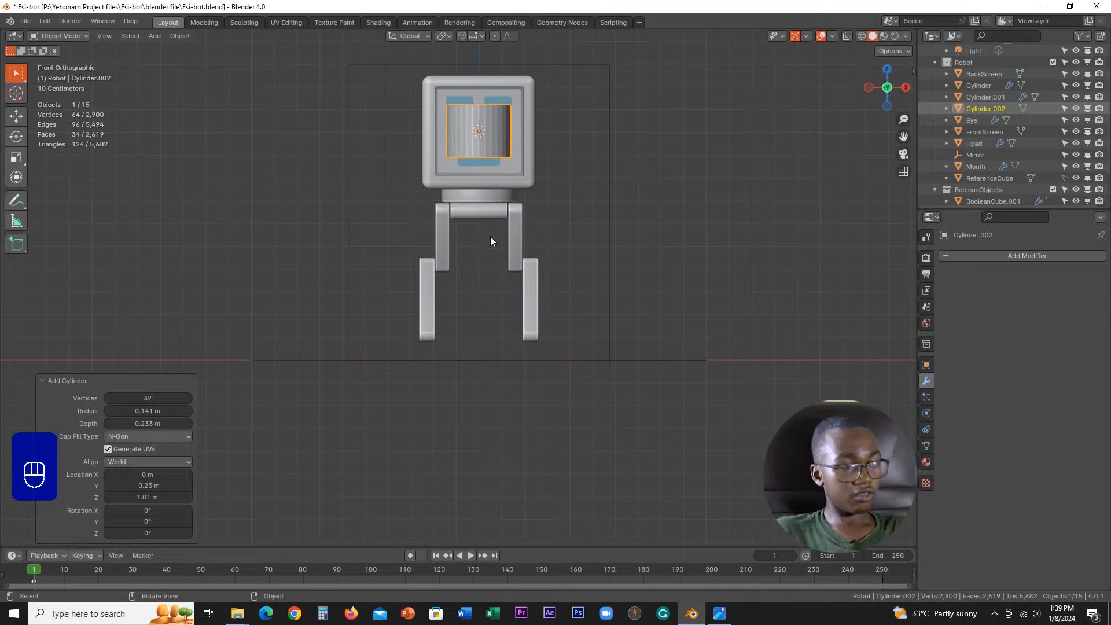
Step: Clear the cylinder's location to the world origin and rotate it 90° about the Y axis
key(alt+g)
scroll(540, 345, up, 2)
key(r)
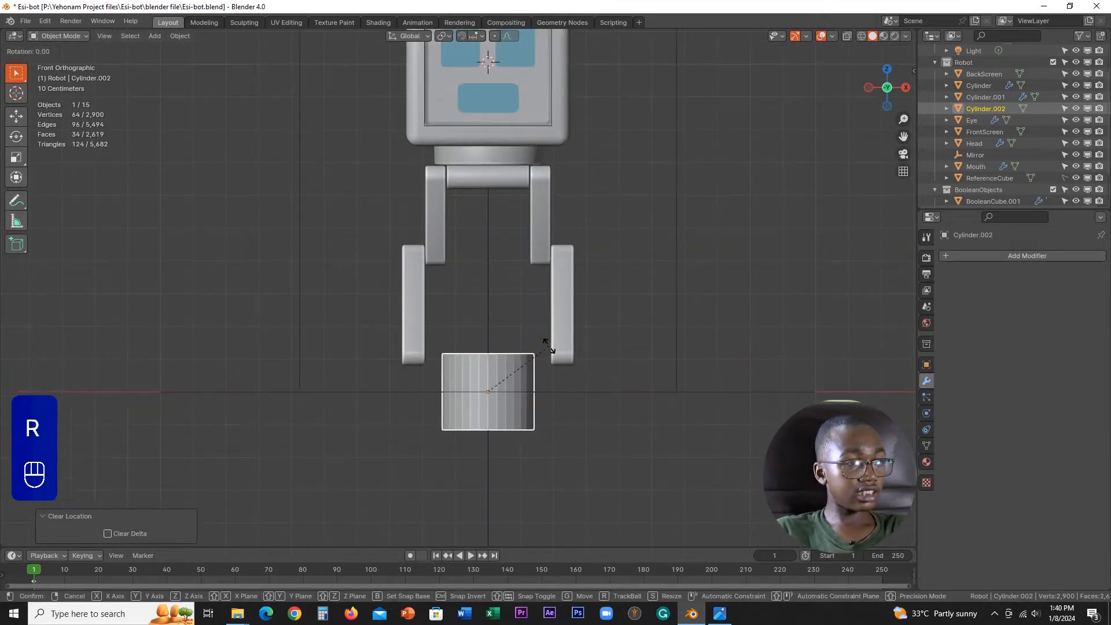
text(90y)
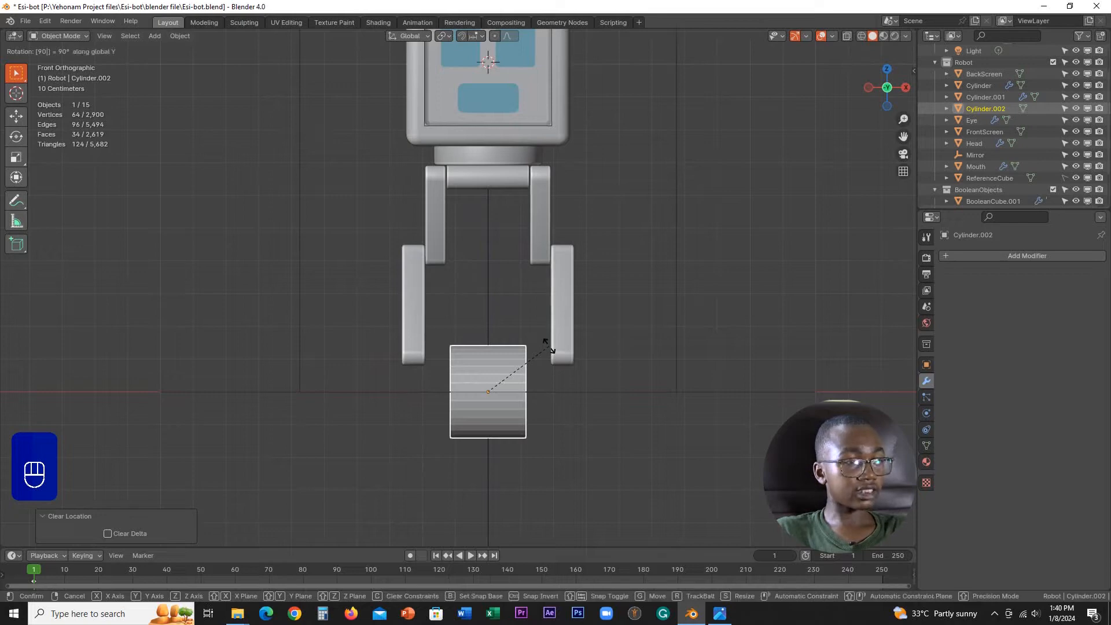
click(548, 346)
scroll(589, 423, up, 3)
key(g)
key(z)
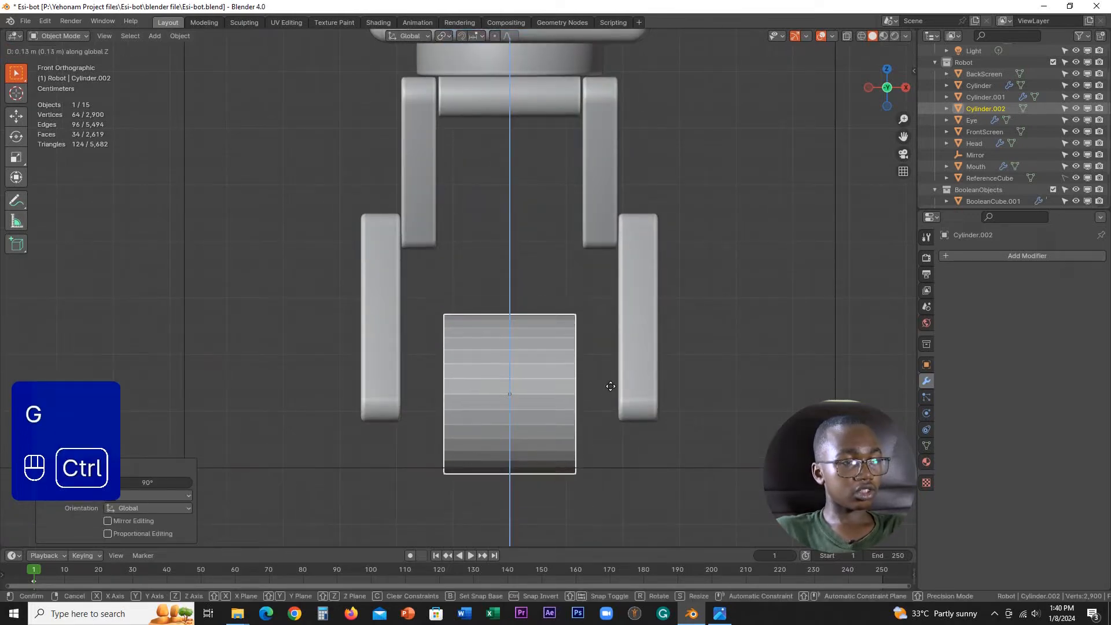
click(608, 392)
middle_drag(608, 391, 523, 386)
Step: In the side view, move the cylinder about -0.053 m in Y and 0.112 m in Z, centring it on the lower leg's rounded end
key(KP_3)
shift+middle_drag(613, 397, 580, 292)
scroll(580, 293, down, 3)
scroll(520, 294, down, 3)
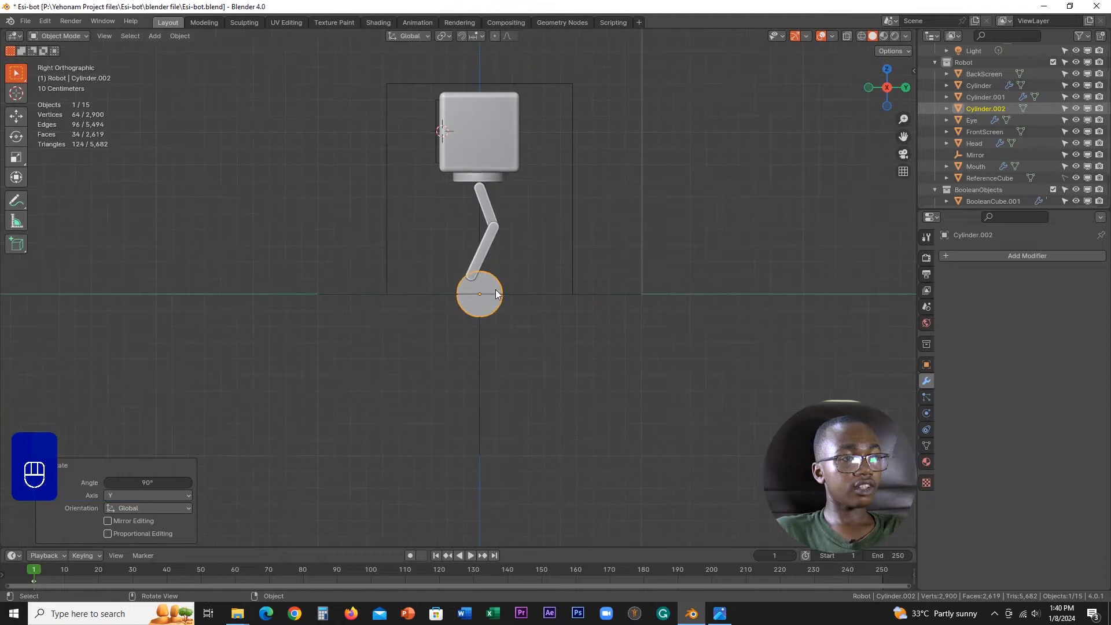
scroll(497, 292, up, 7)
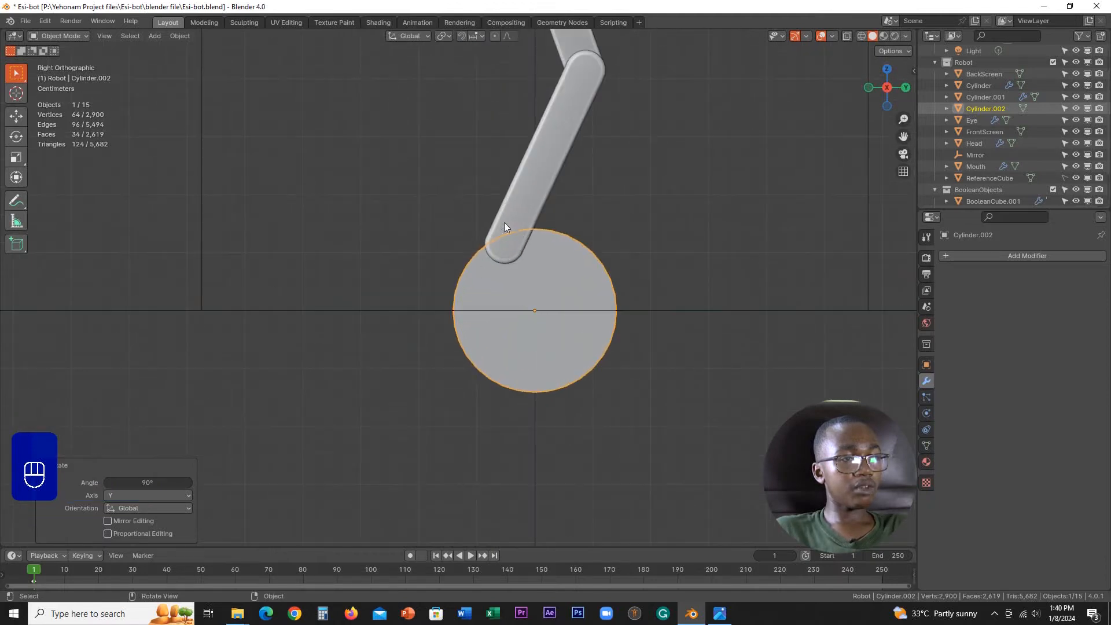
scroll(516, 250, up, 3)
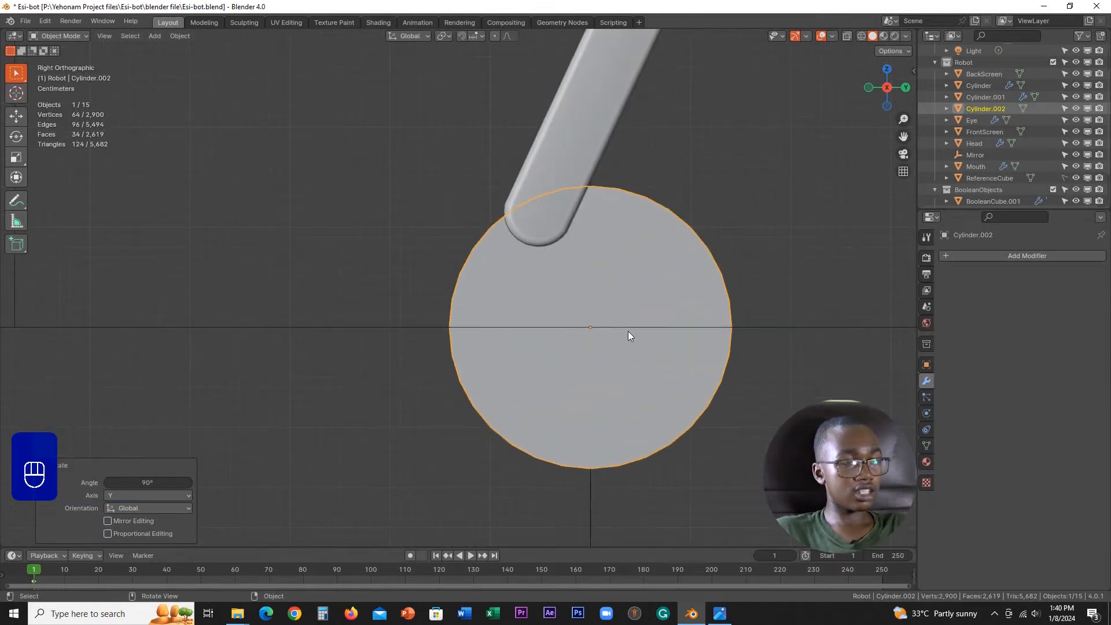
key(g)
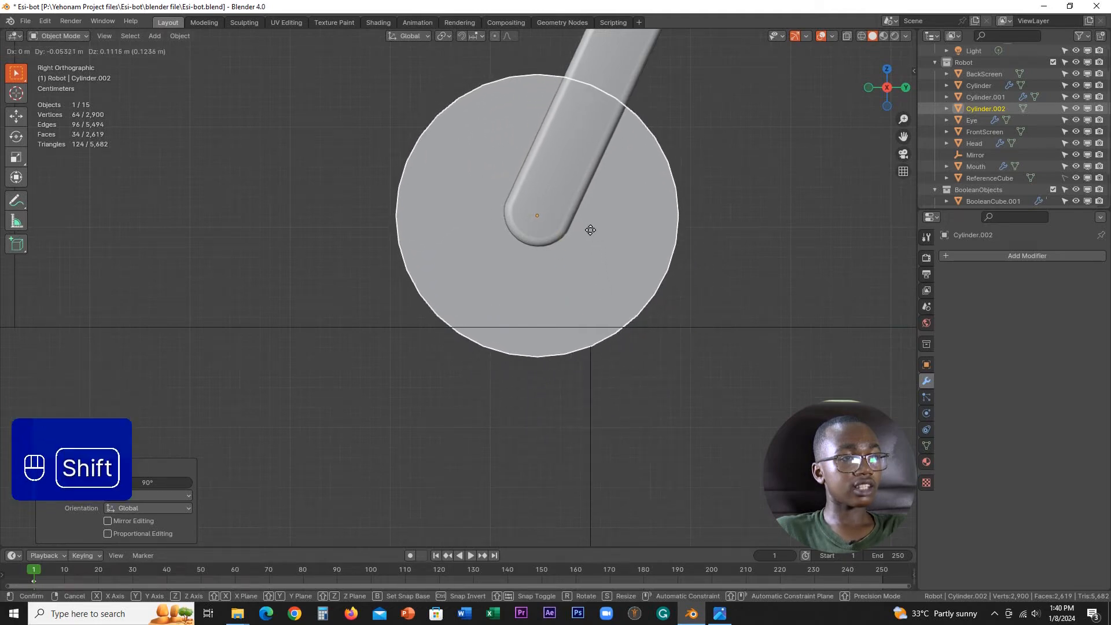
click(587, 223)
Step: Narrow the cylinder by scaling it down along the X axis
scroll(548, 224, down, 2)
middle_drag(548, 225, 712, 272)
key(s)
key(x)
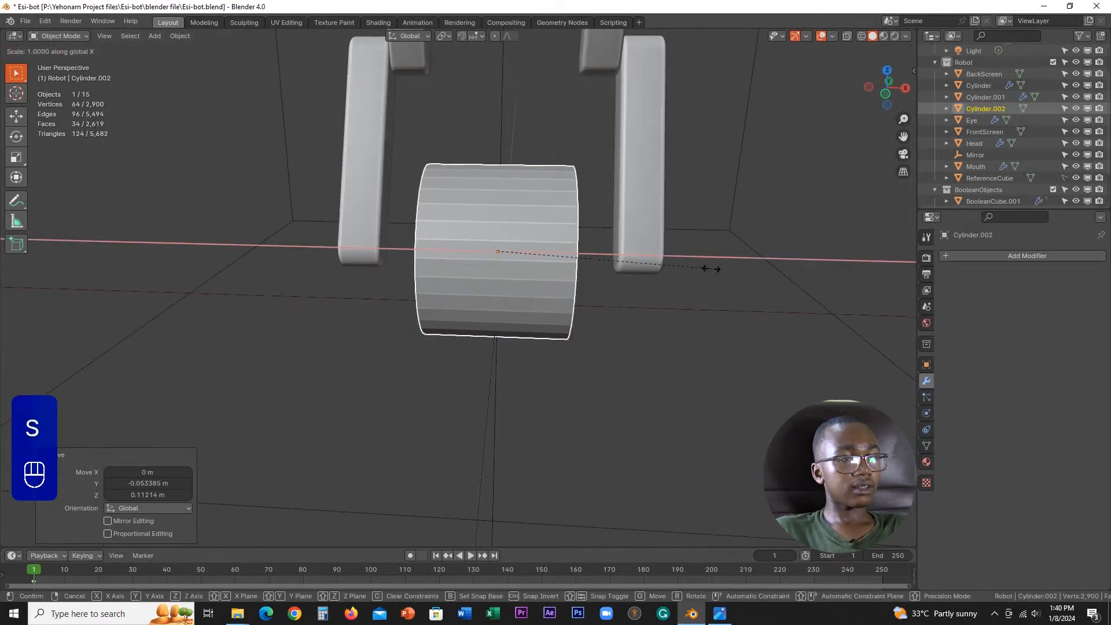
click(659, 255)
key(KP_1)
scroll(659, 256, down, 3)
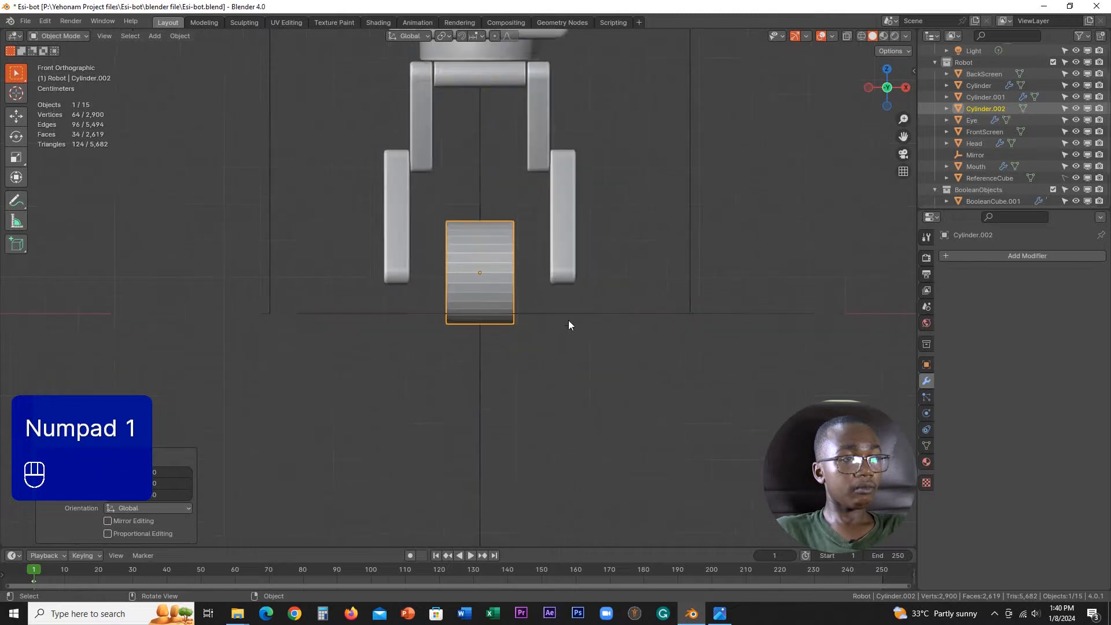
Step: Enlarge the cylinder's diameter in Edit Mode by scaling all its geometry with the X axis excluded
key(Tab)
click(747, 313)
middle_drag(595, 293, 552, 319)
scroll(552, 319, up, 3)
key(s)
key(x)
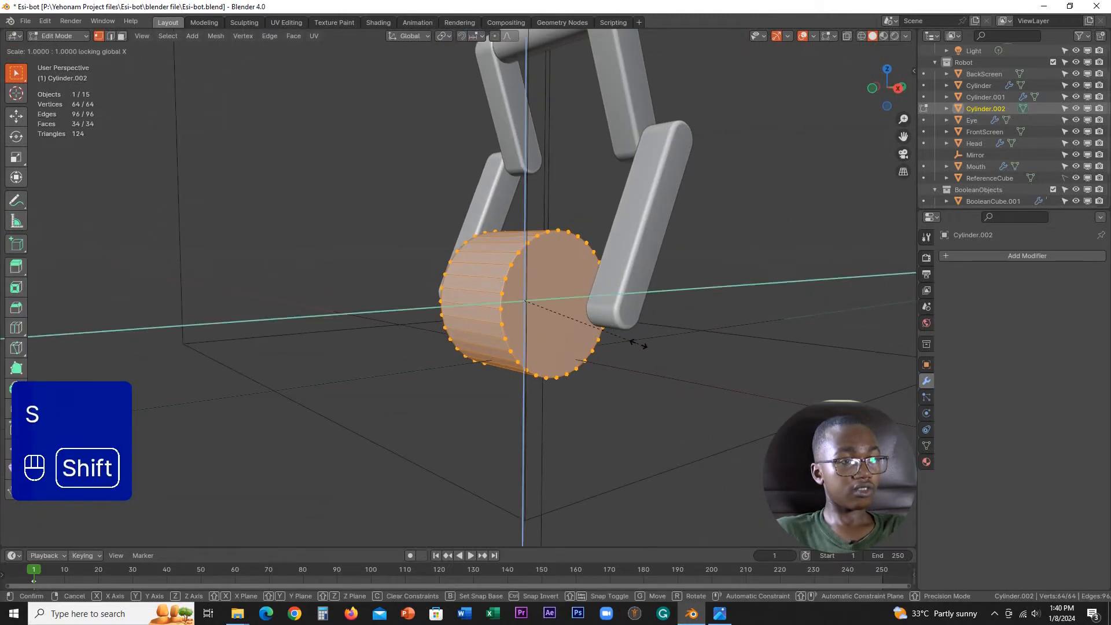
key(ctrl)
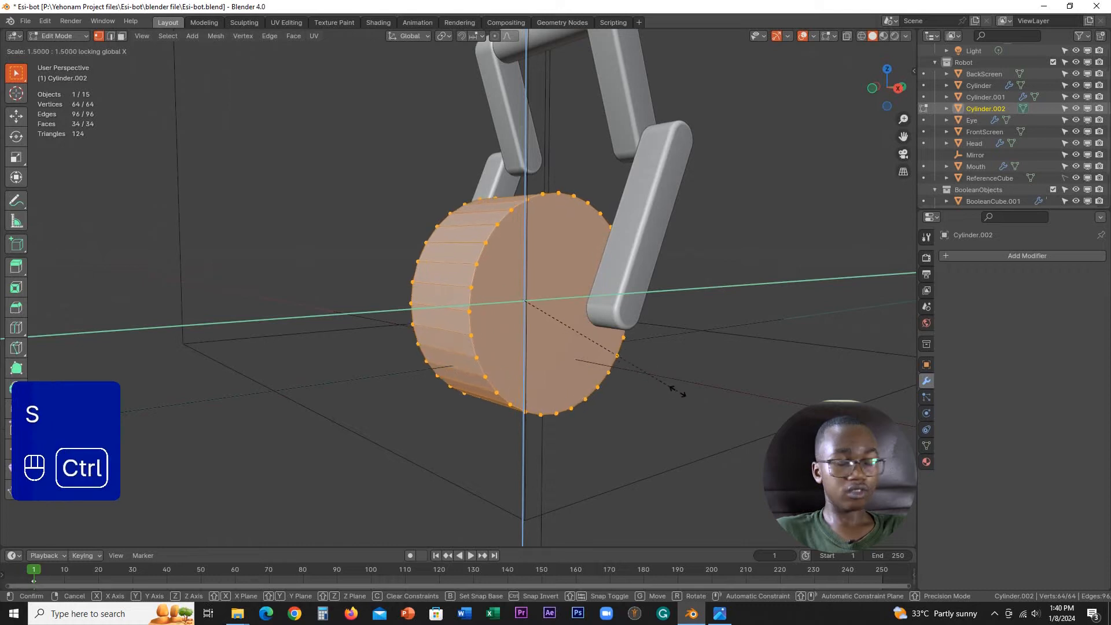
click(676, 389)
Step: Compare the enlarged wheel cylinder with the legs in the front and side views
key(KP_1)
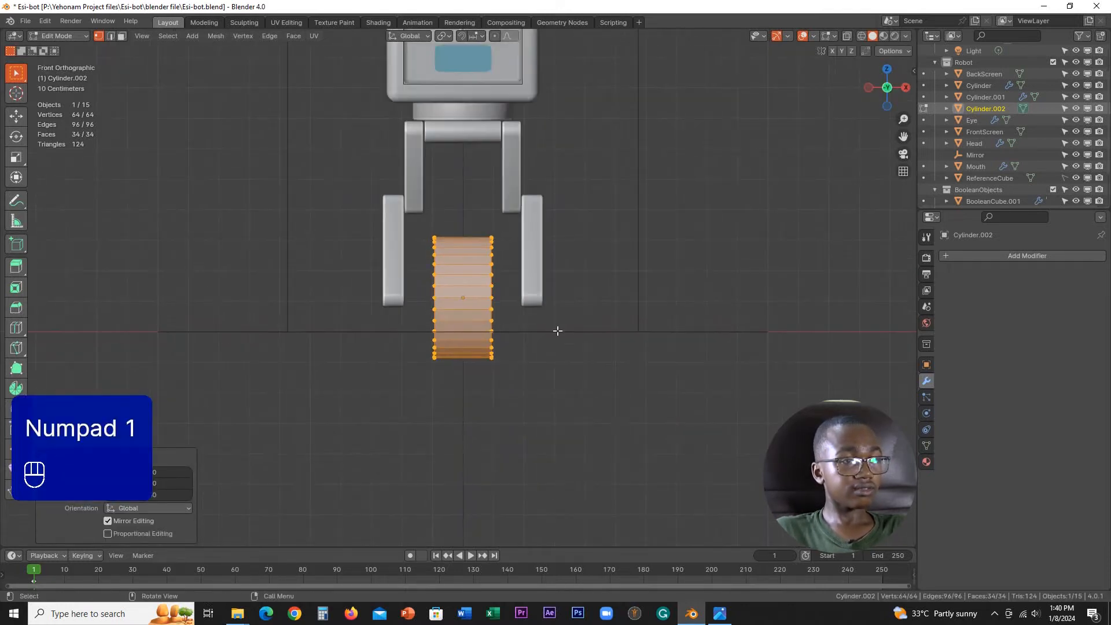
middle_drag(558, 330, 452, 347)
key(KP_3)
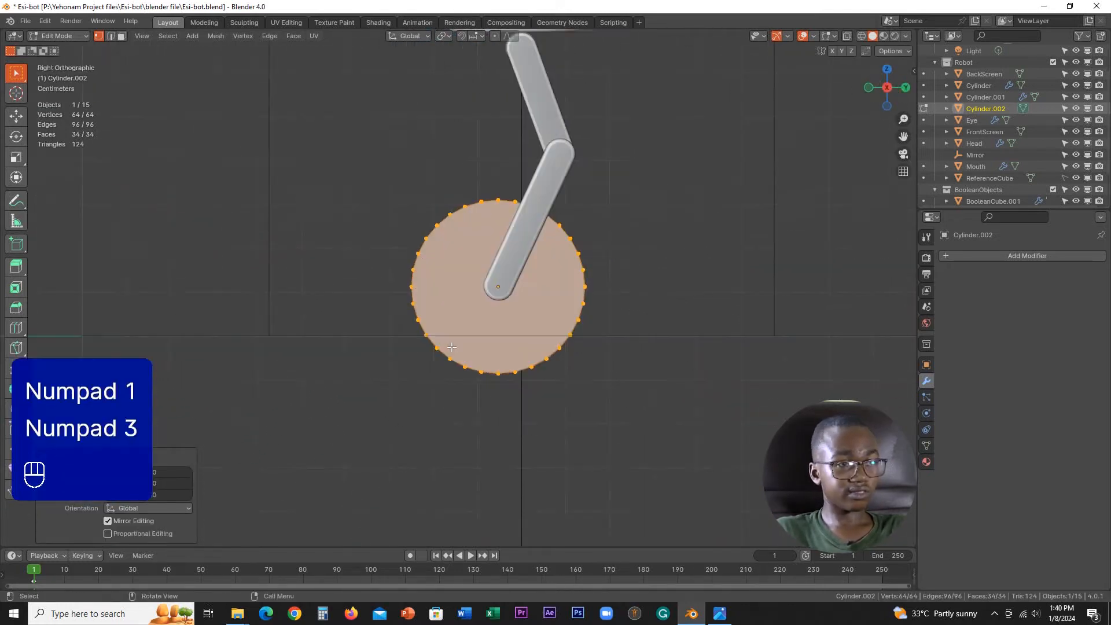
key(KP_1)
key(KP_3)
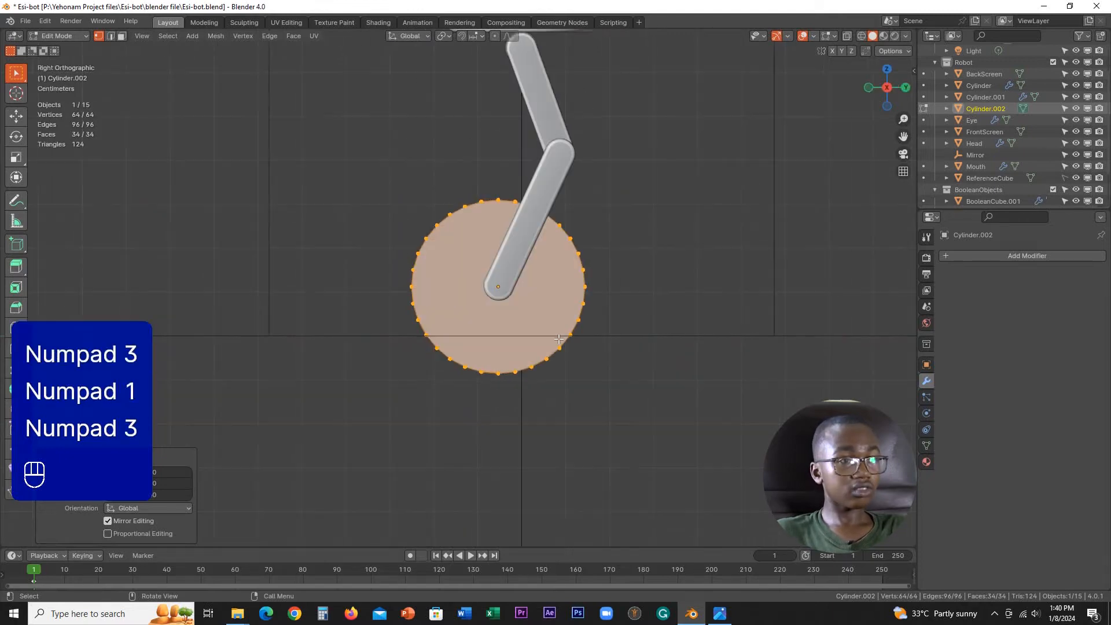
Step: Enlarge the wheel's diameter by a factor of 1.05 in Edit Mode, leaving its thickness along the local Z axis out
middle_drag(535, 332, 573, 311)
key(KP_3)
scroll(572, 311, up, 2)
key(s)
key(shift+z)
key(shift+z)
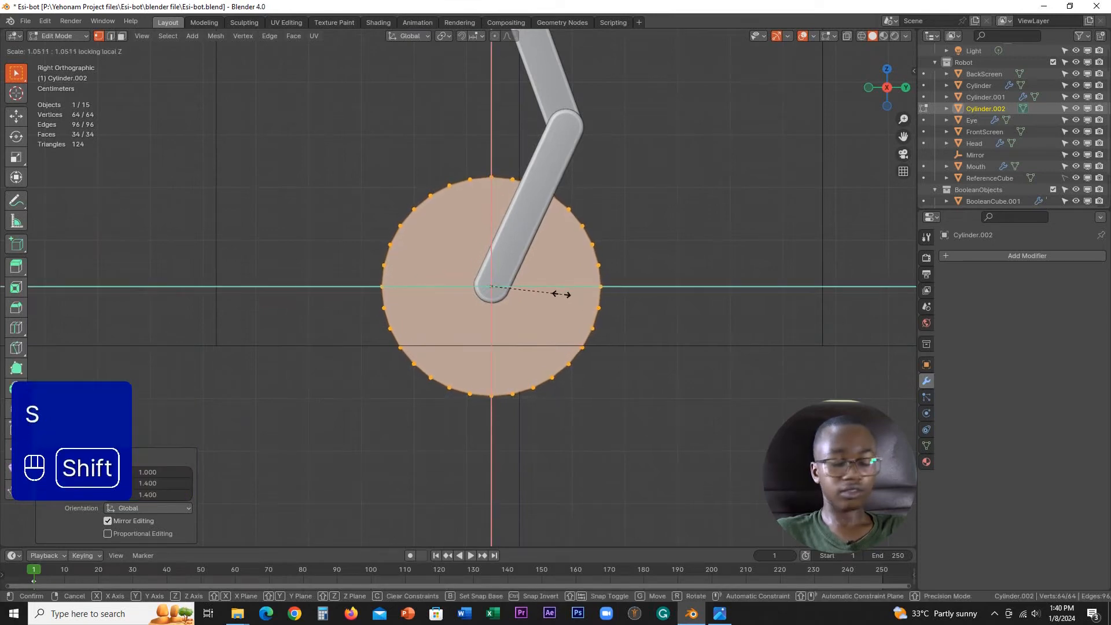
click(560, 293)
key(KP_1)
scroll(560, 293, down, 3)
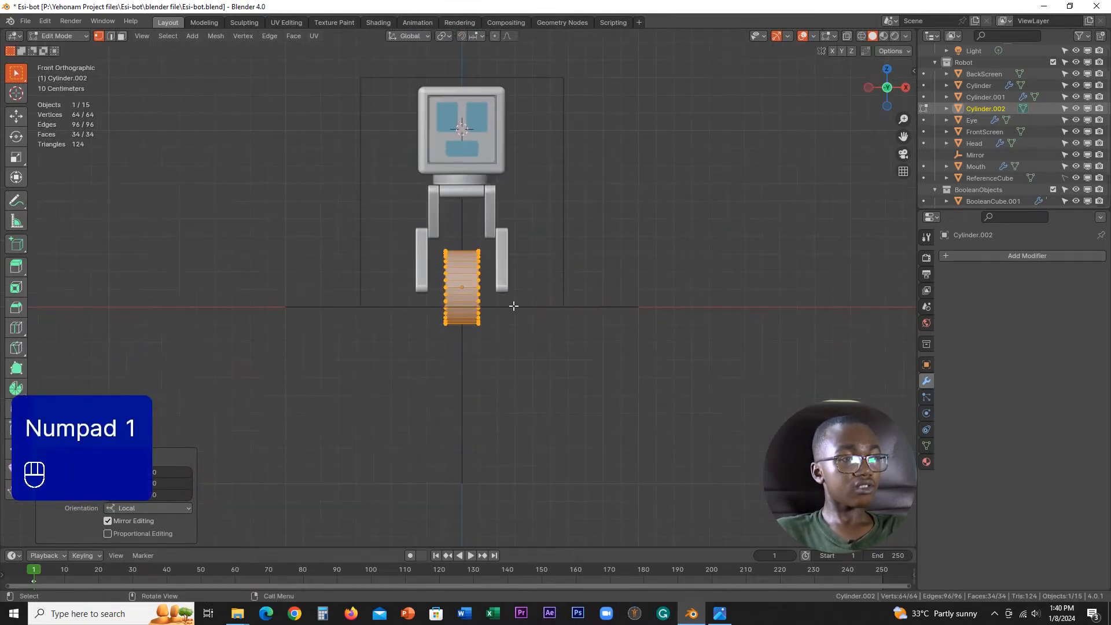
scroll(514, 305, up, 3)
middle_drag(541, 305, 498, 331)
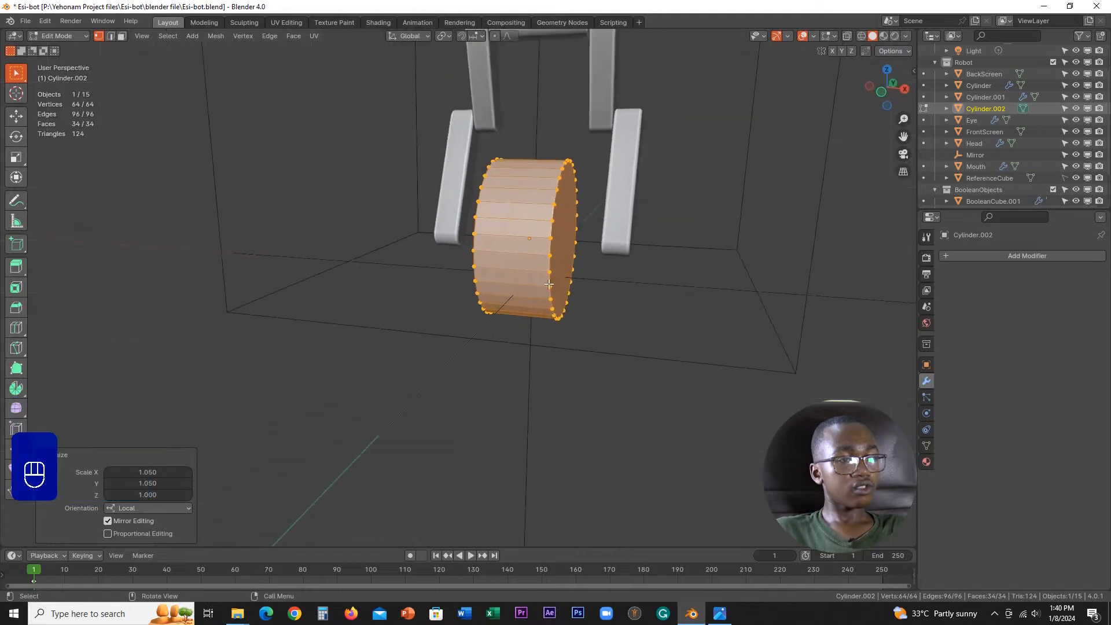
scroll(532, 310, up, 2)
shift+middle_drag(570, 285, 462, 333)
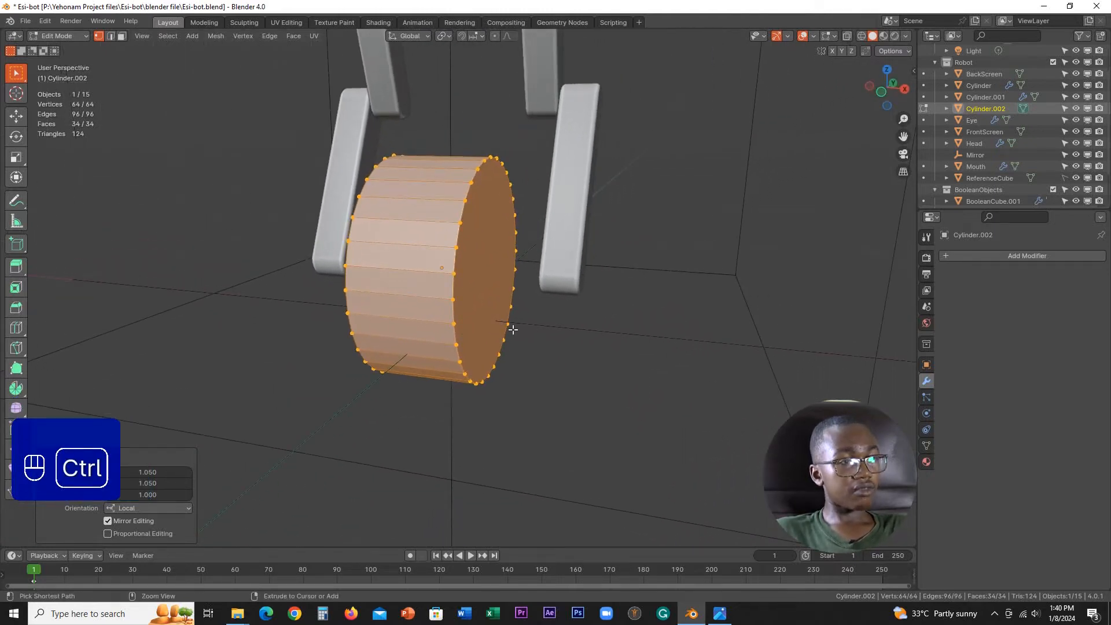
key(ctrl+b)
shift+right_click(547, 344)
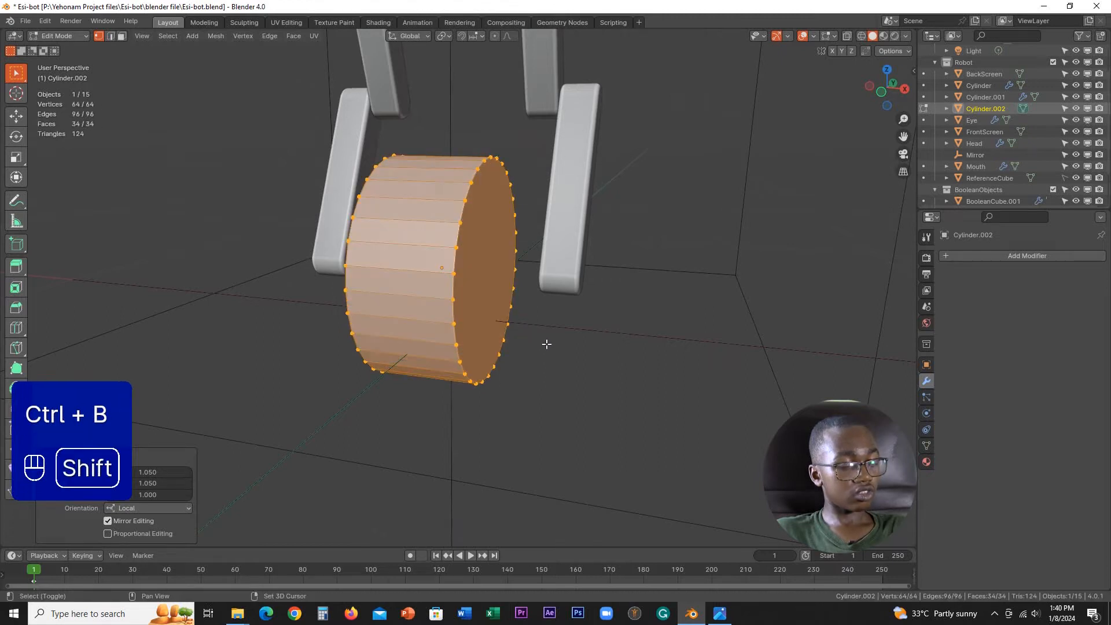
Step: Clear the selection and select the outer rim edge loops on both sides of the wheel in edge mode
click(657, 352)
key(2)
alt+click(453, 263)
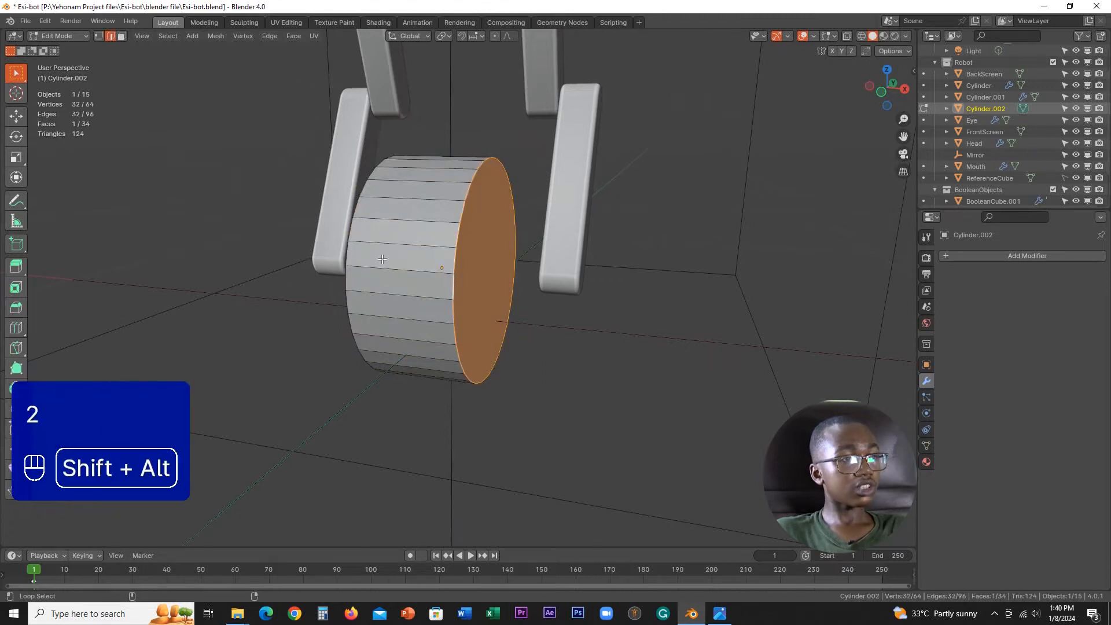
alt+shift+click(351, 248)
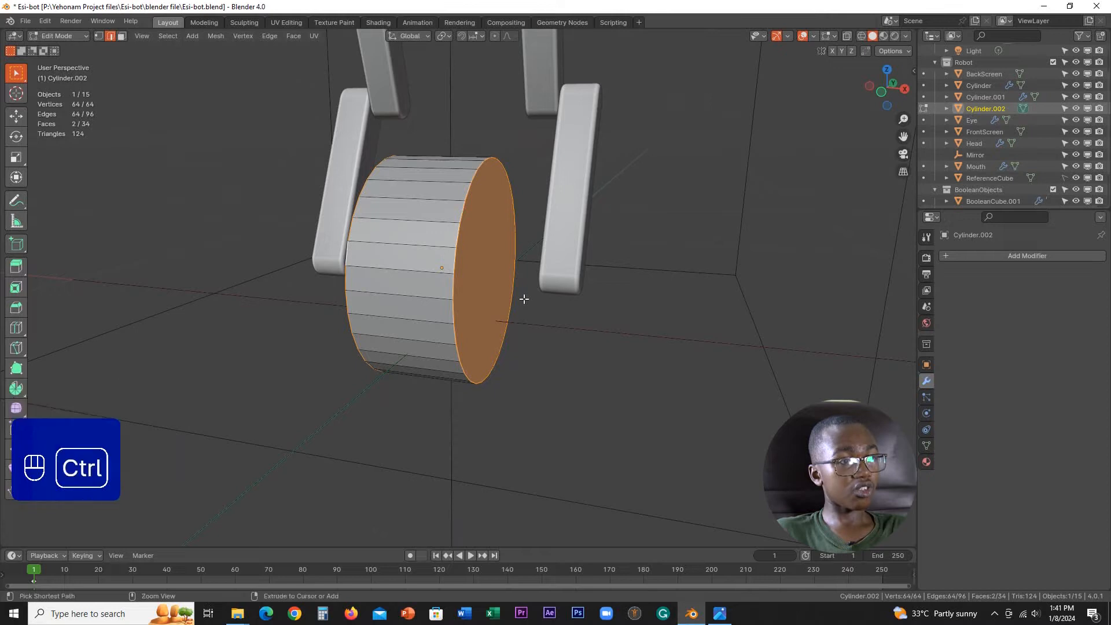
key(ctrl+b)
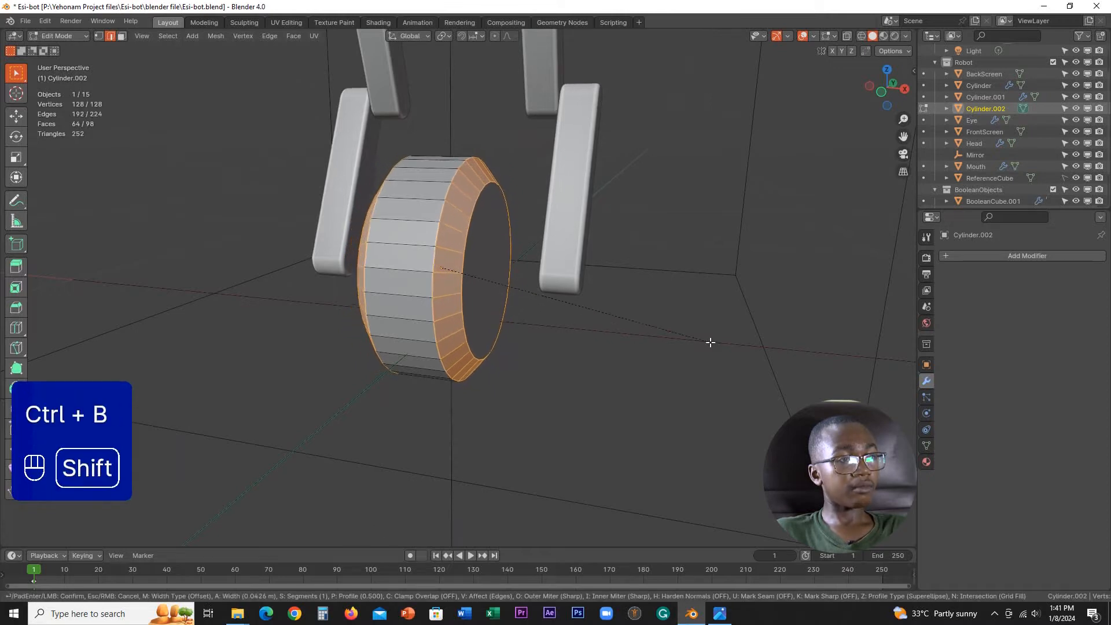
shift+scroll(689, 341, up, 2)
shift+scroll(685, 340, up, 1)
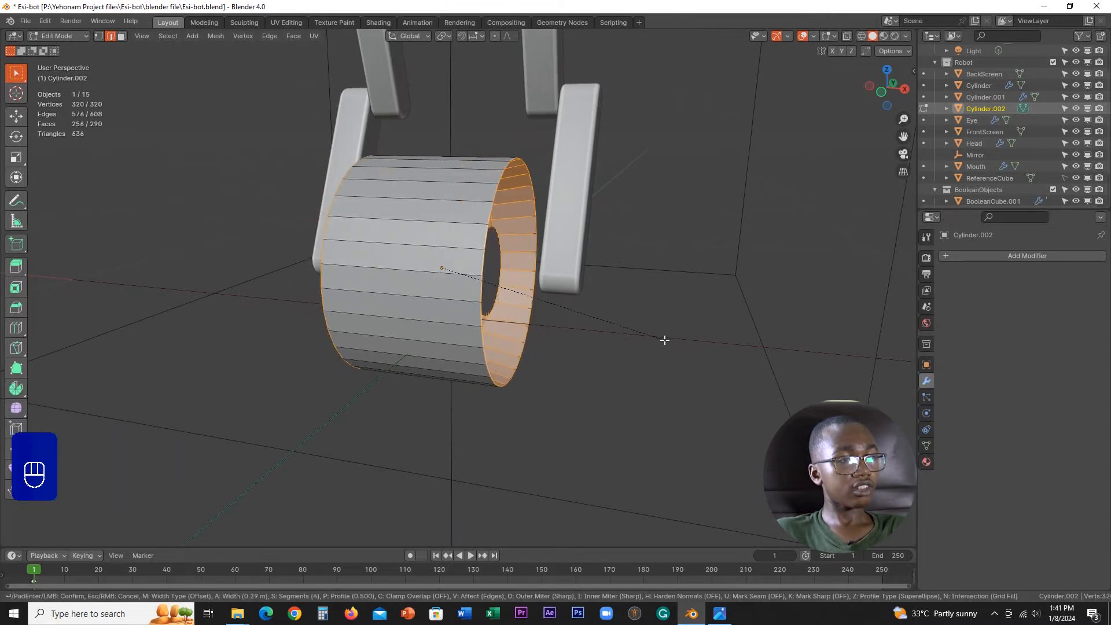
key(Escape)
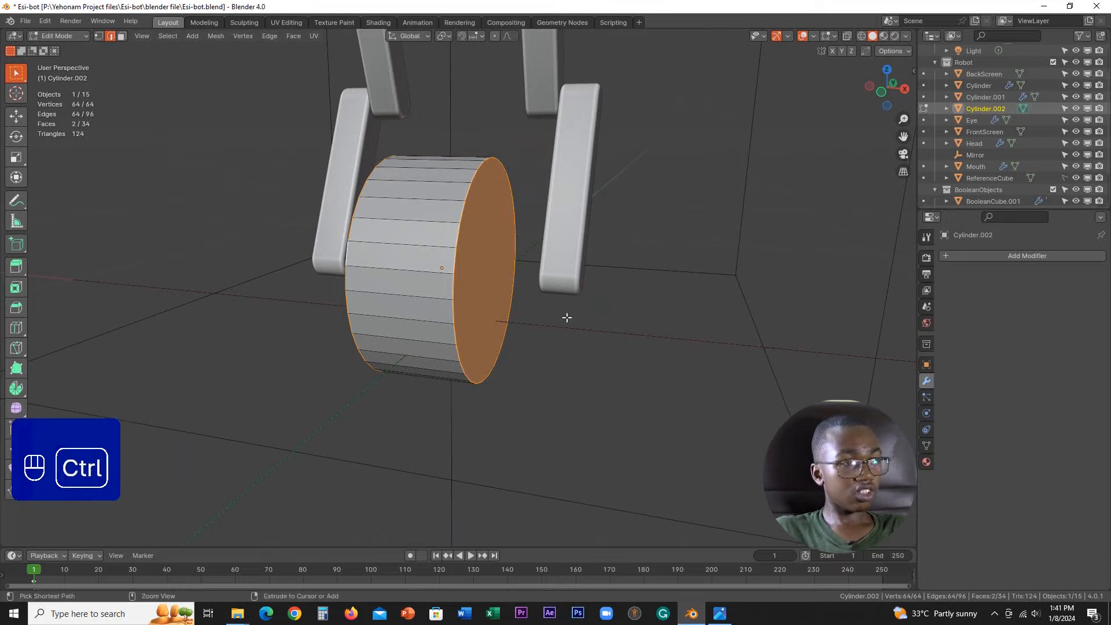
key(ctrl+b)
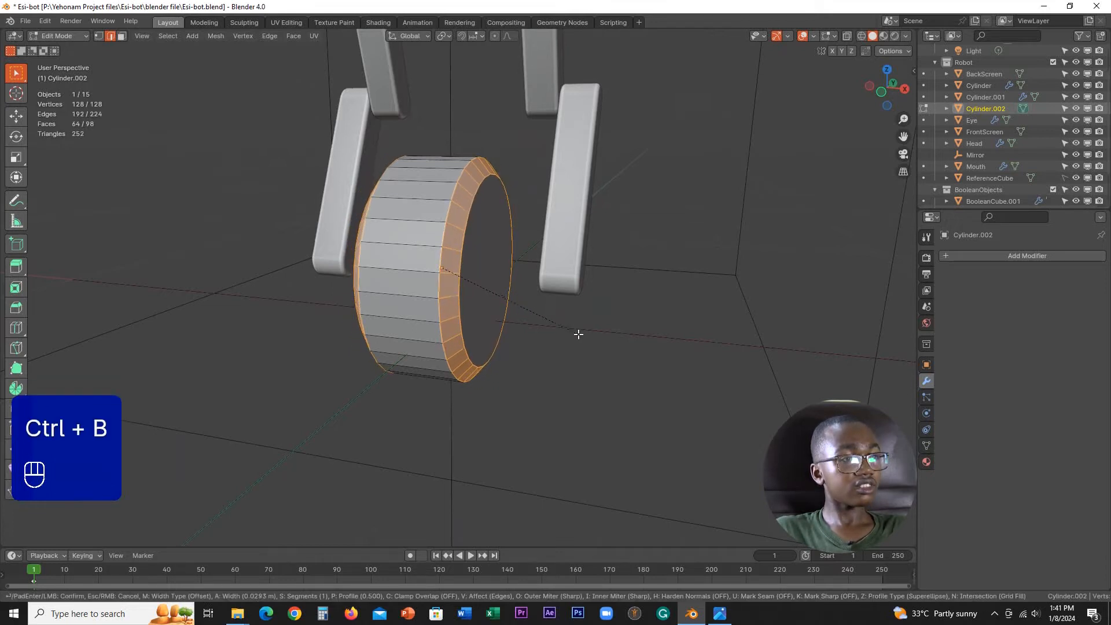
scroll(578, 334, up, 3)
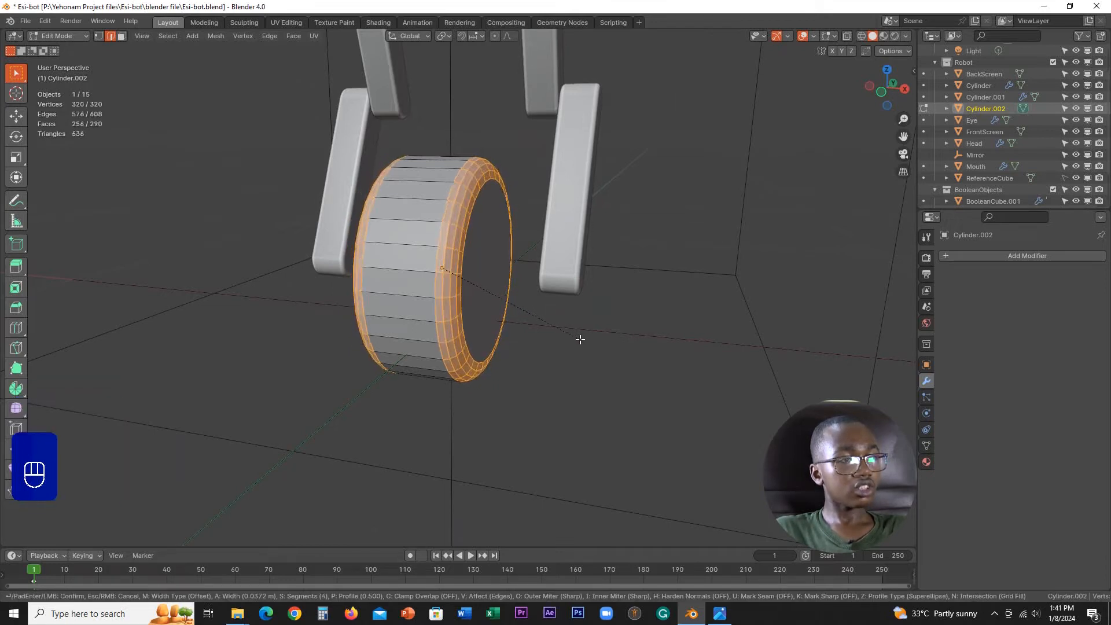
right_click(579, 339)
Step: Apply the wheel object's scale in Object Mode and return to Edit Mode with both rim loops selected
key(Tab)
click(515, 340)
click(926, 365)
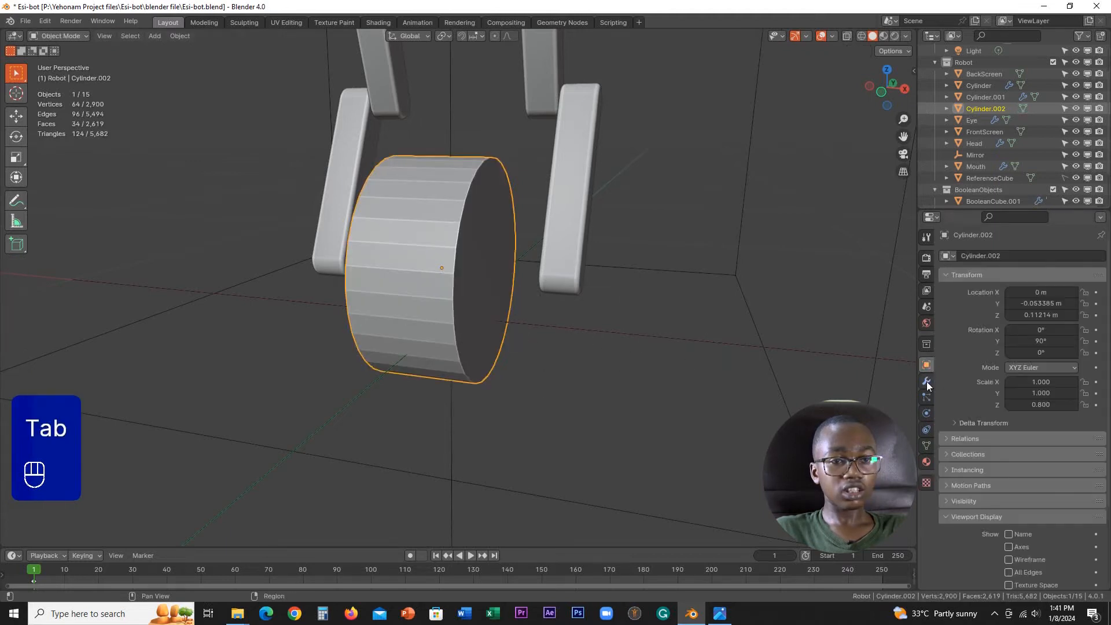
key(ctrl+a)
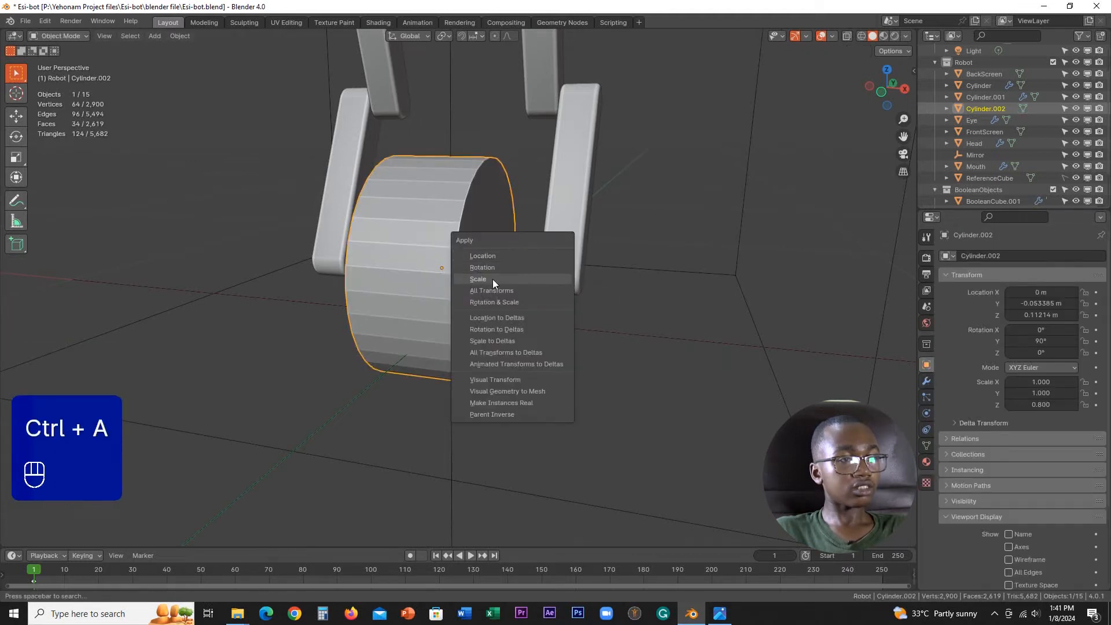
click(493, 280)
key(Tab)
click(485, 293)
scroll(543, 318, up, 1)
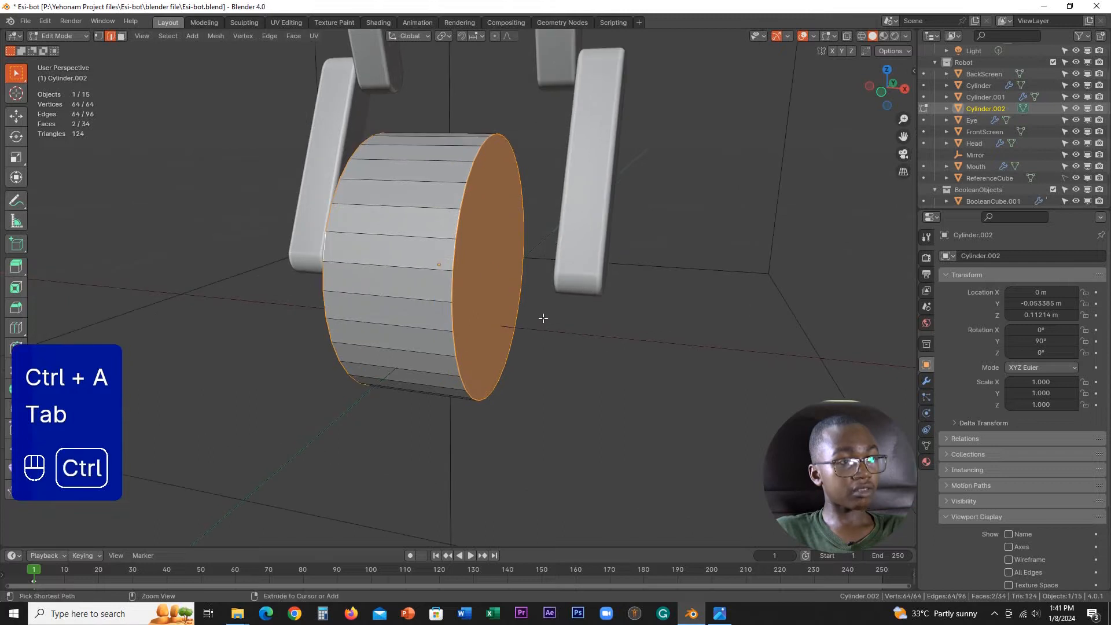
Step: Bevel both rim edge loops of the wheel with 3 segments and a width of about 0.0394 m
key(ctrl+b)
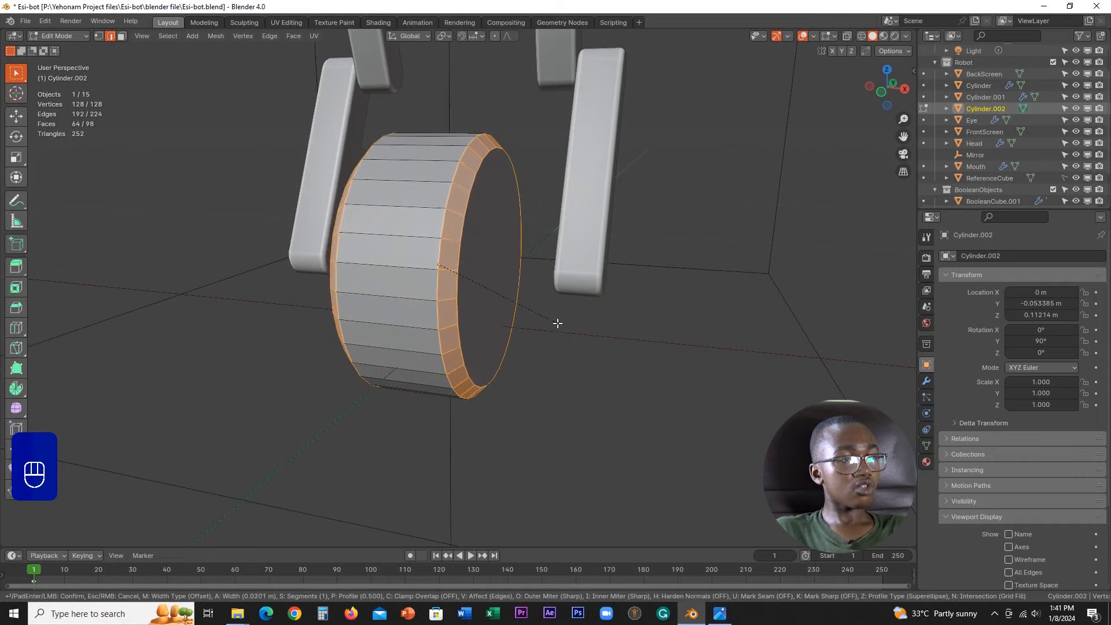
scroll(557, 324, up, 1)
scroll(557, 324, up, 2)
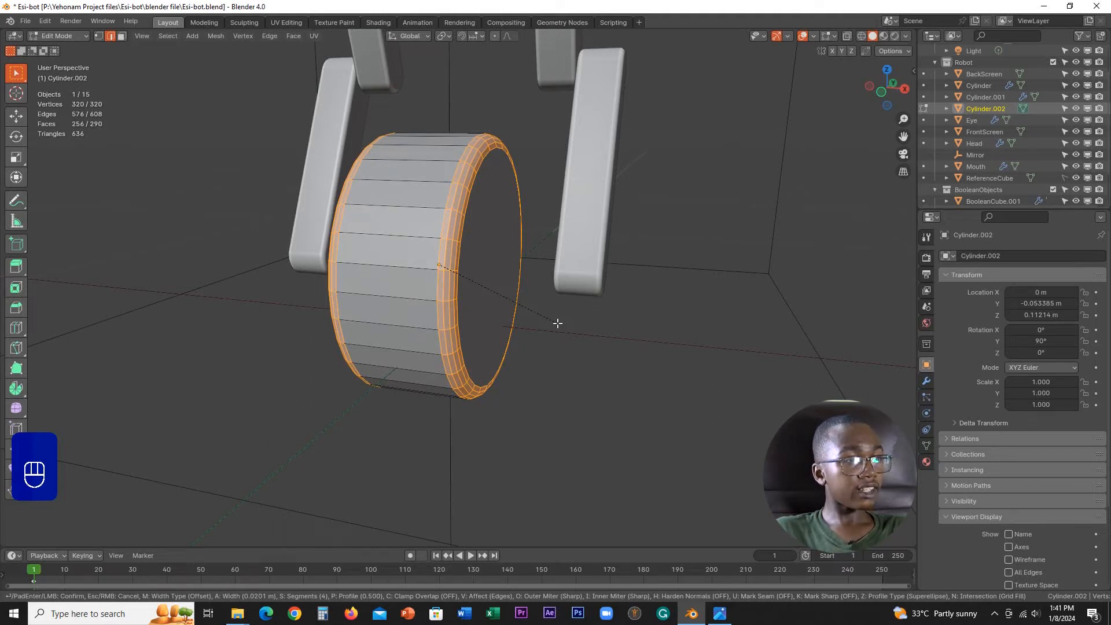
scroll(557, 324, down, 1)
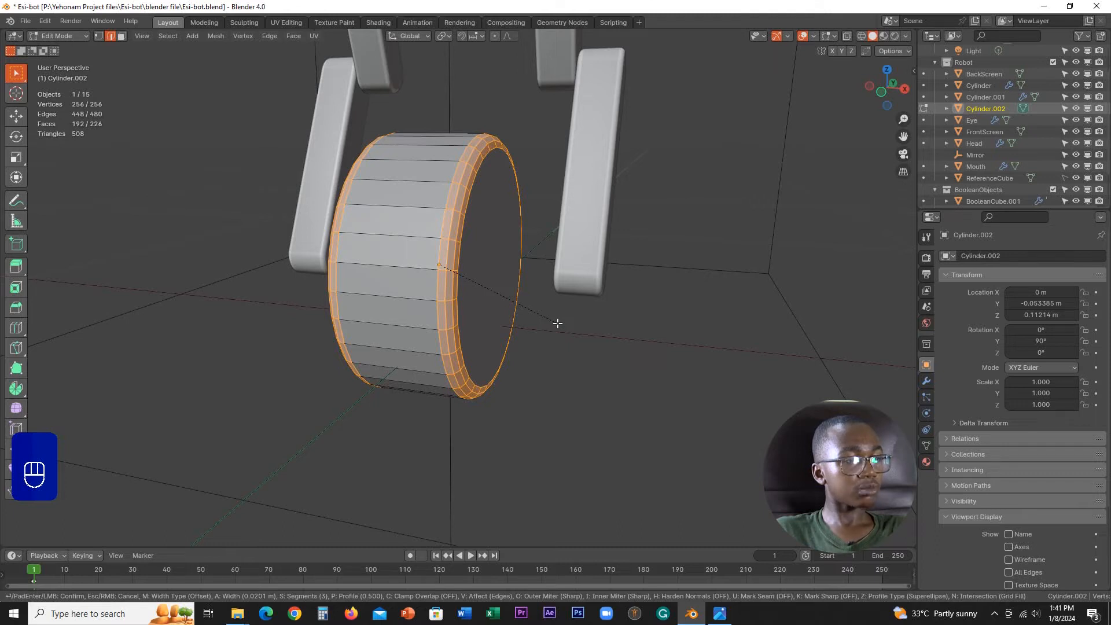
key(shift)
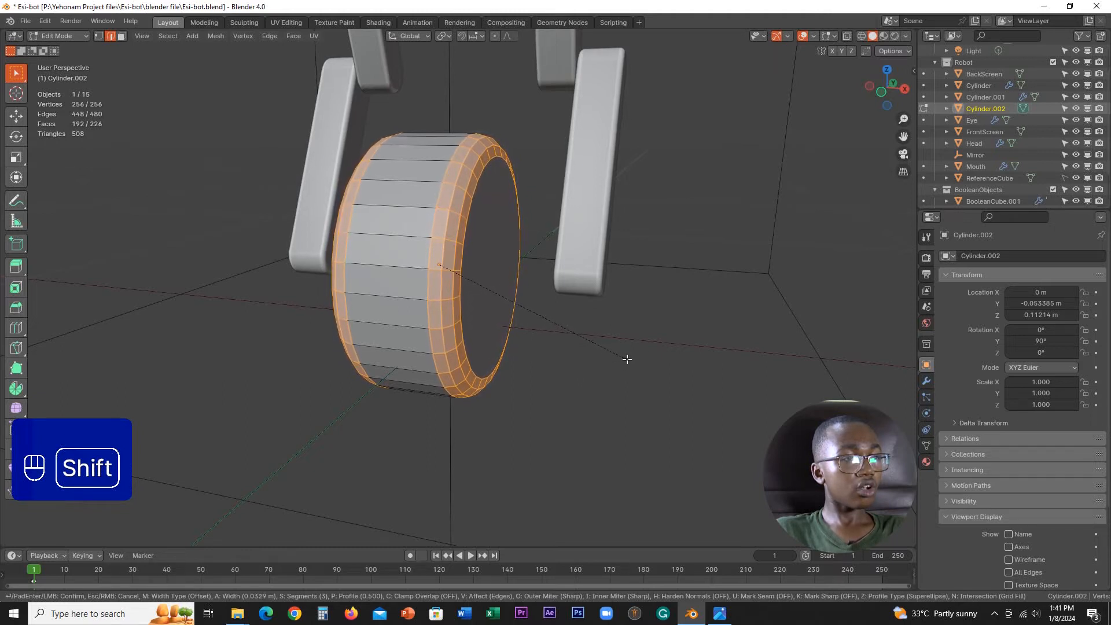
click(661, 382)
Step: Inspect the bevelled rims and their bevel settings up close, and undo the bevel
middle_drag(620, 322, 498, 324)
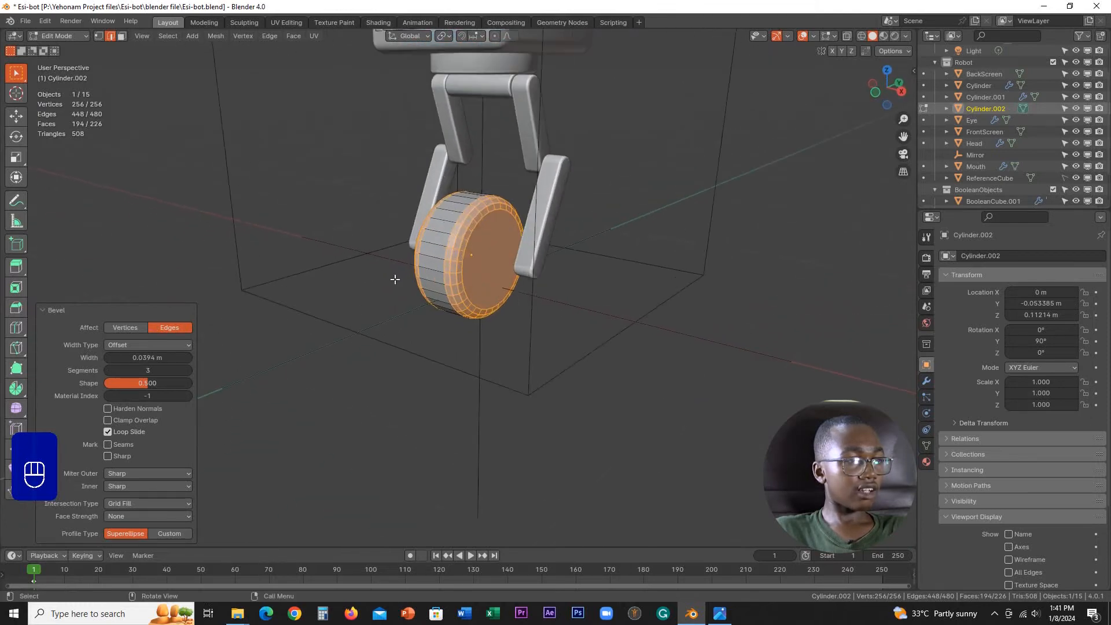
scroll(496, 295, up, 6)
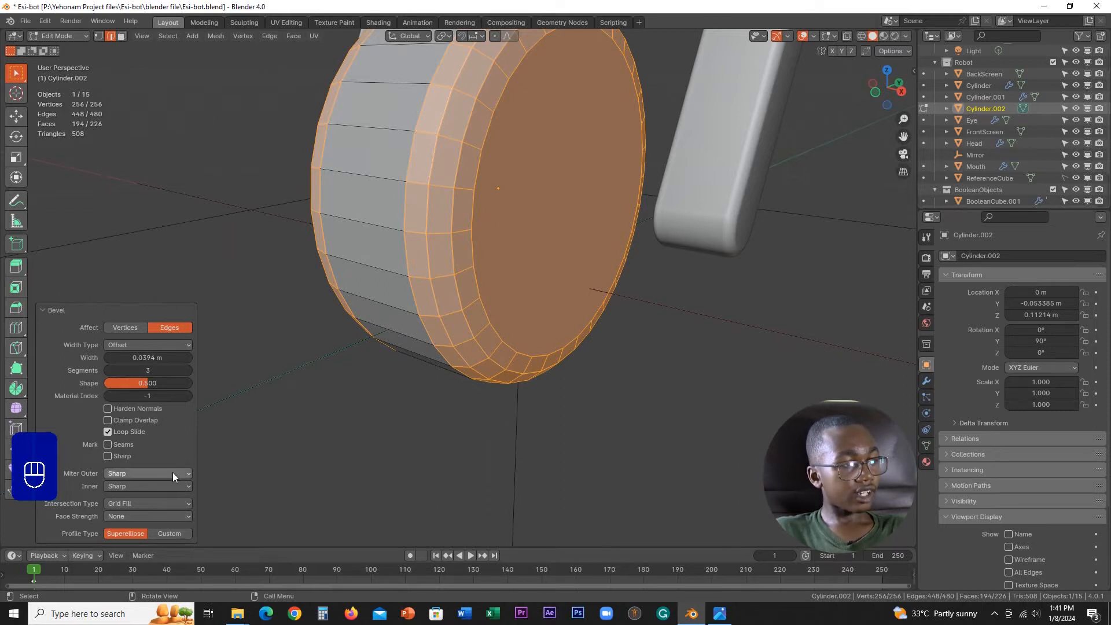
click(137, 432)
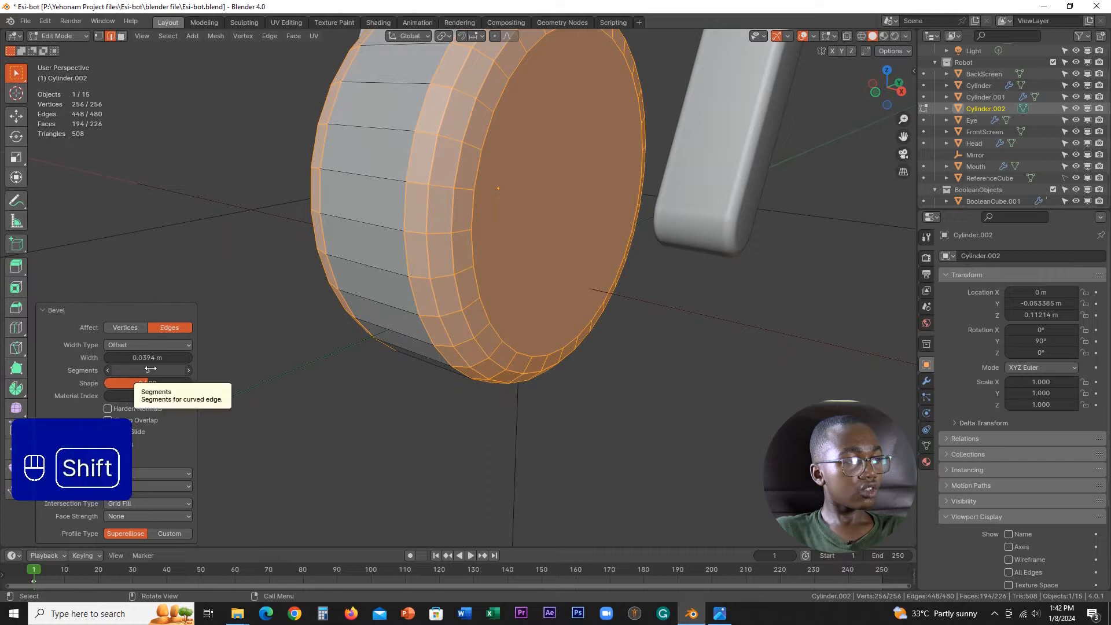
mouse_move(142, 354)
shift+mouse_down()
mouse_move(169, 353)
mouse_move(137, 354)
shift+mouse_up()
key(ctrl+z)
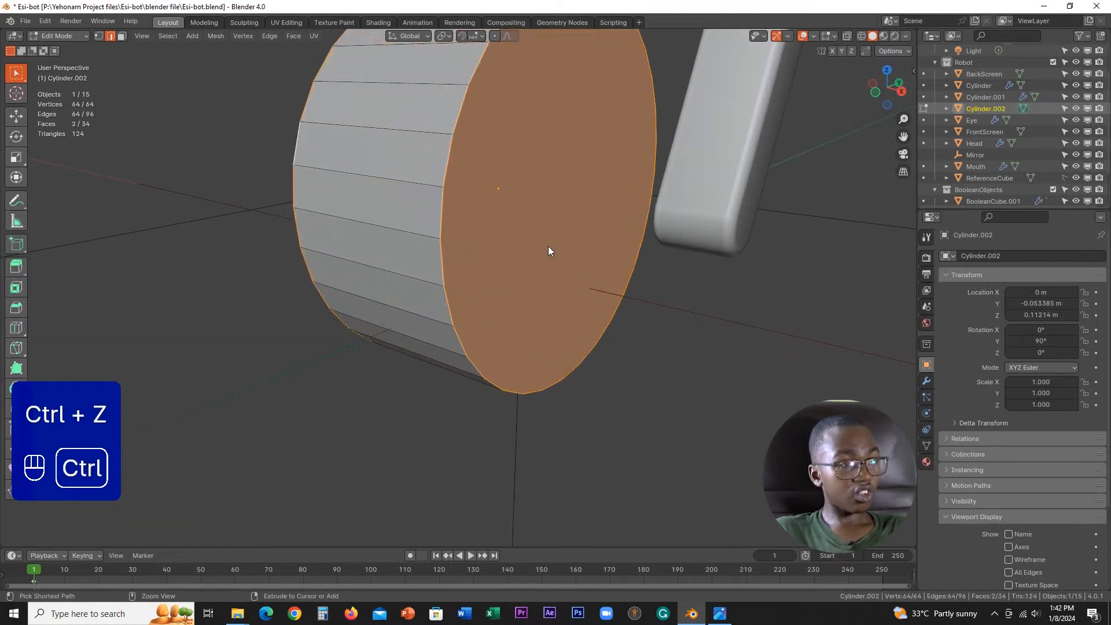
key(ctrl+b)
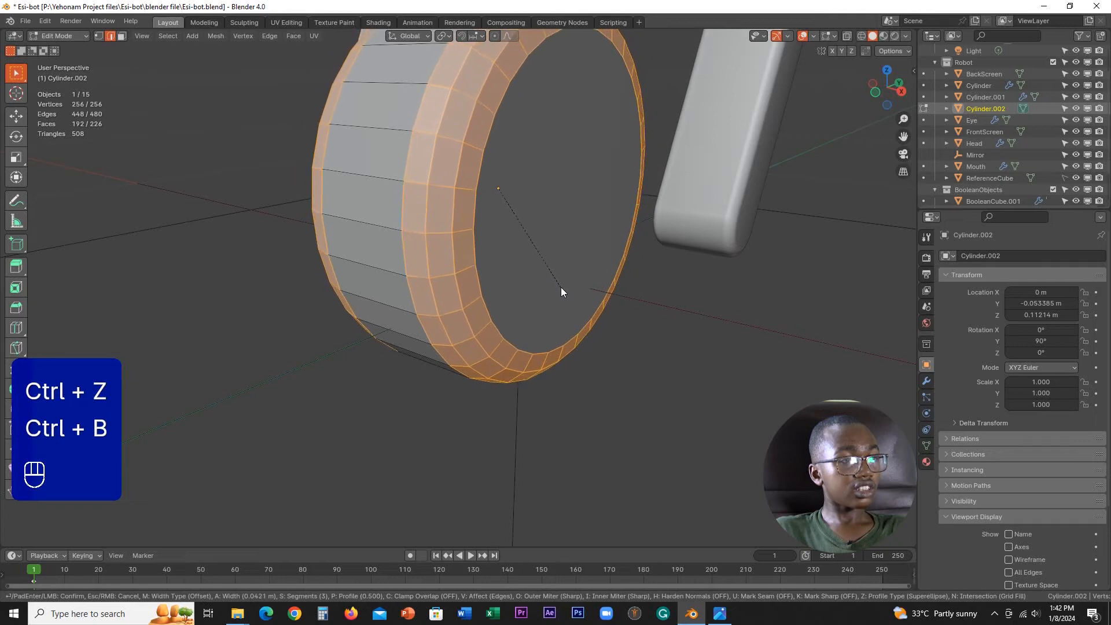
click(559, 287)
scroll(560, 288, down, 6)
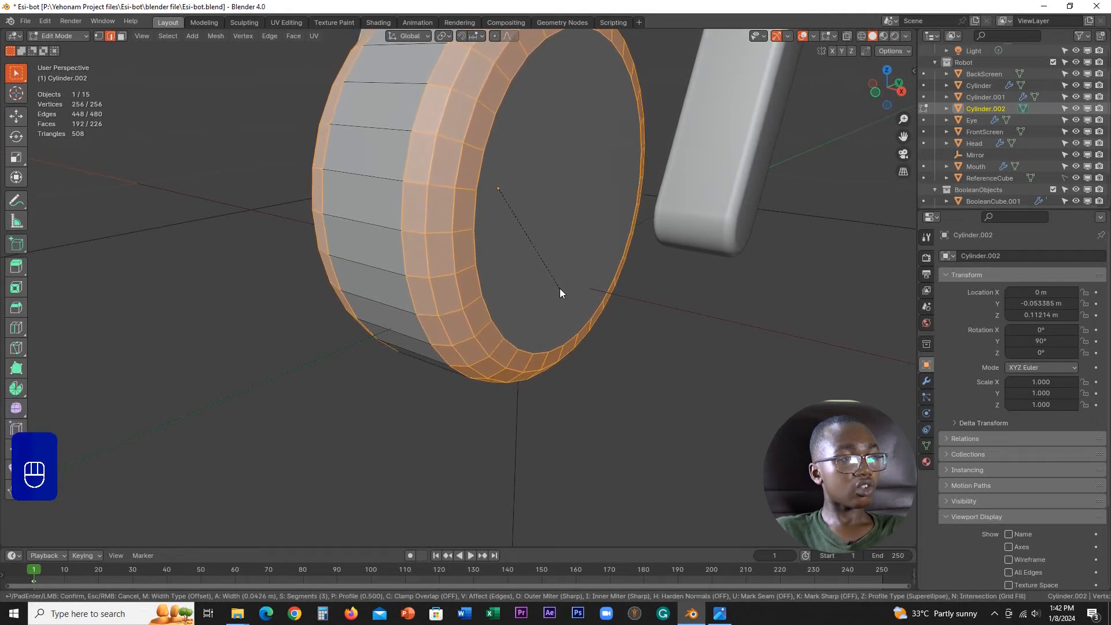
mouse_move(560, 287)
middle_down()
mouse_move(612, 303)
mouse_move(590, 310)
mouse_move(581, 280)
middle_up()
key(Tab)
key(Tab)
scroll(580, 280, up, 3)
Step: Bevel the wheel's two rim edge loops with 3 segments and a width of about 0.0371 m
key(ctrl+b)
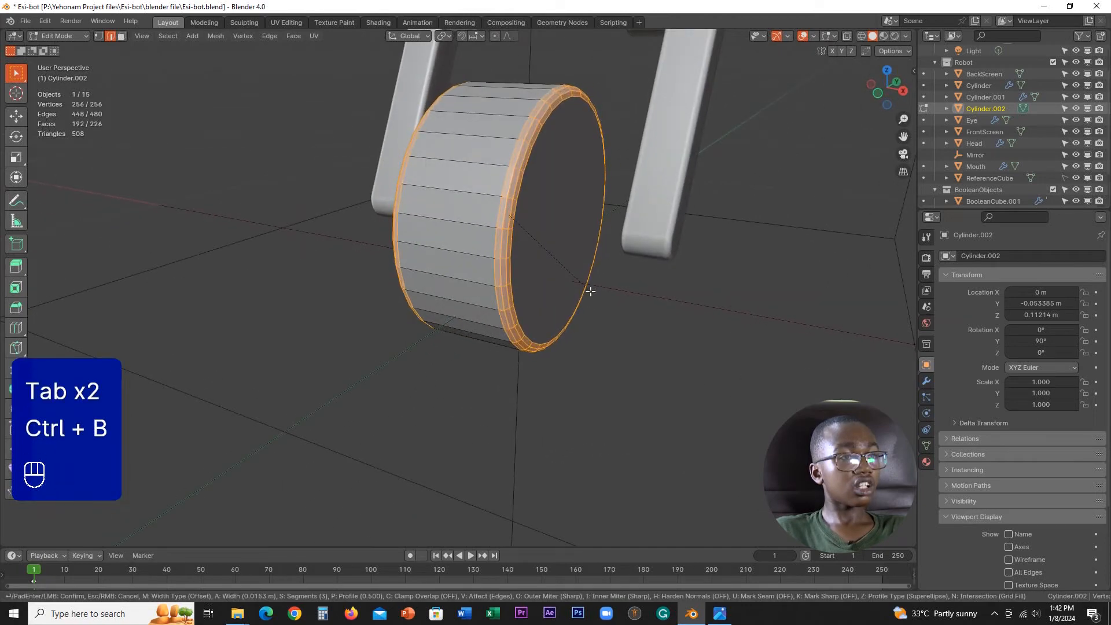
key(shift)
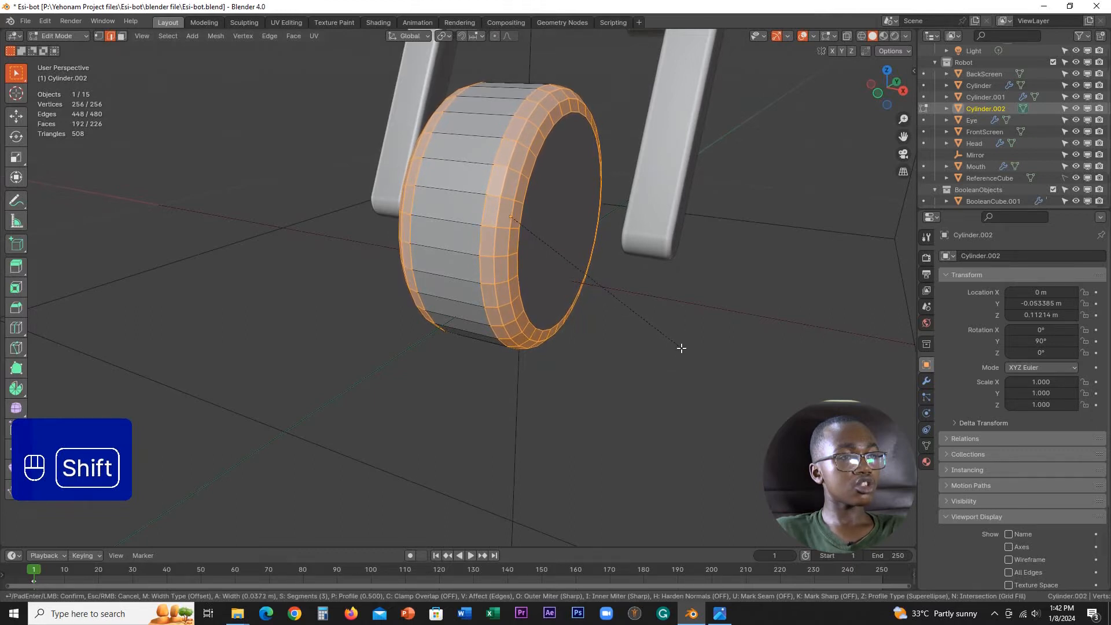
click(681, 346)
scroll(610, 300, down, 4)
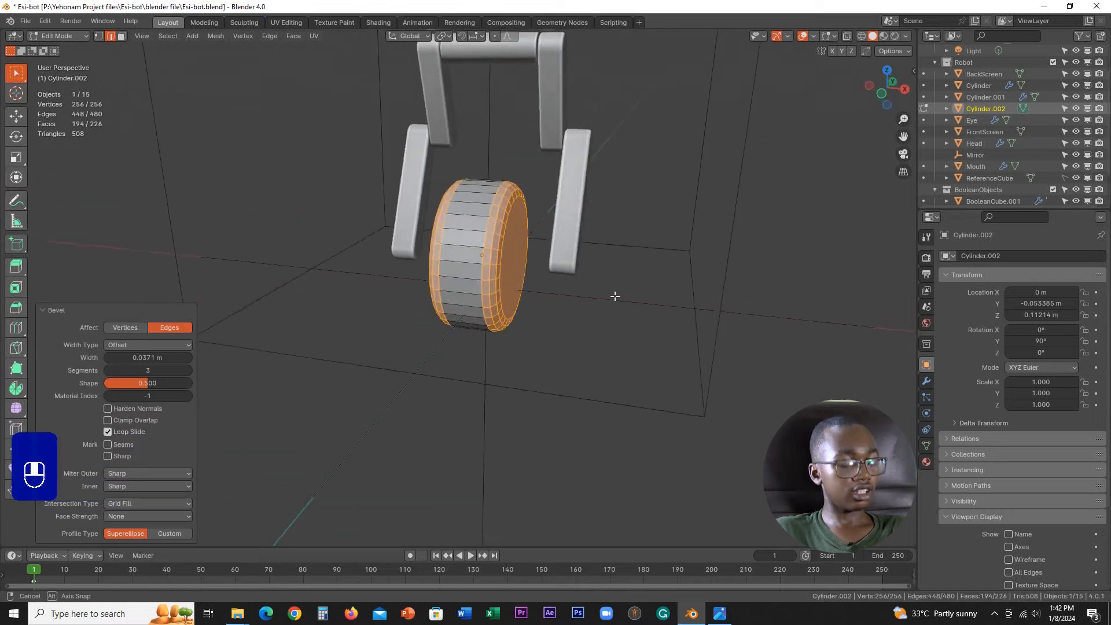
Step: Add one loop cut around the wheel's tread, keeping it exactly centred
scroll(615, 298, up, 4)
middle_drag(602, 294, 539, 304)
key(ctrl+r)
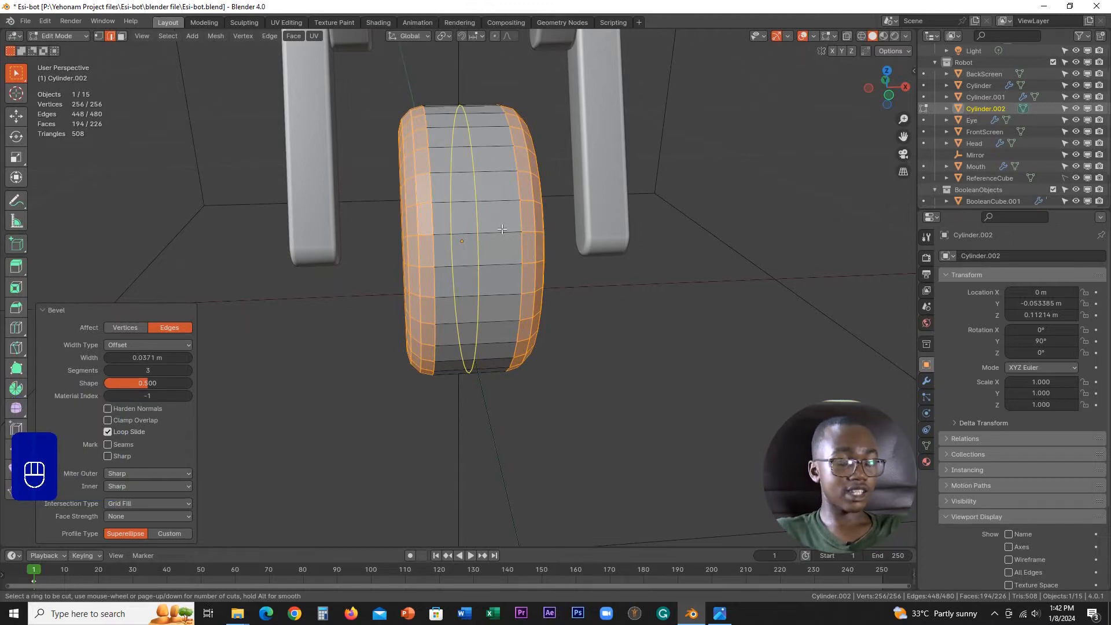
click(501, 229)
right_click(501, 229)
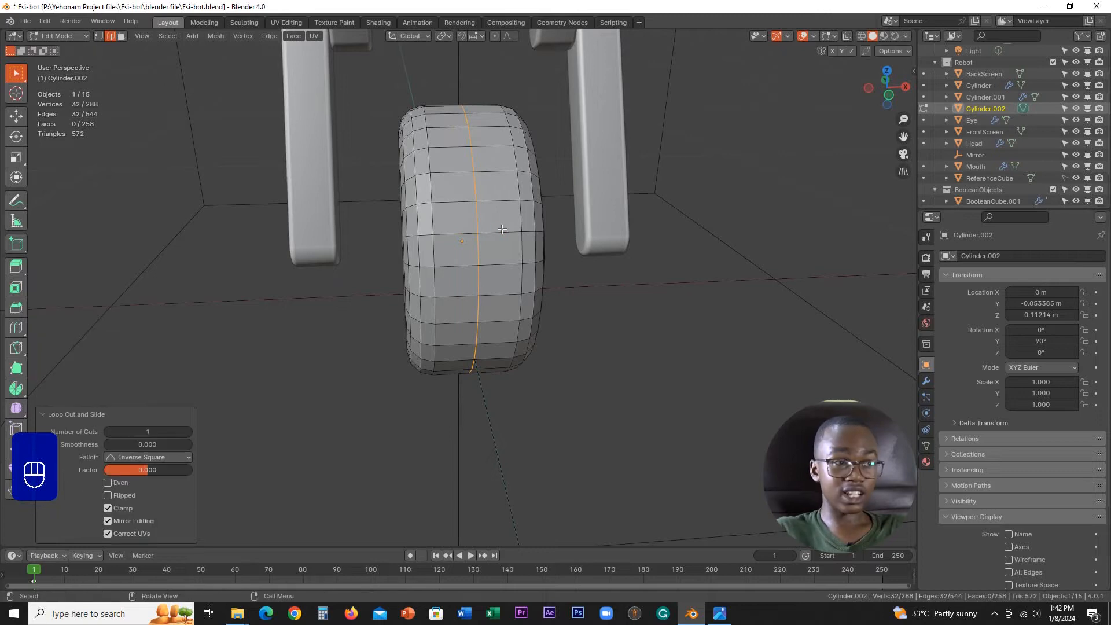
Step: In the front wireframe view, delete the vertices of the wheel's left half beside the centre loop
key(KP_1)
click(861, 36)
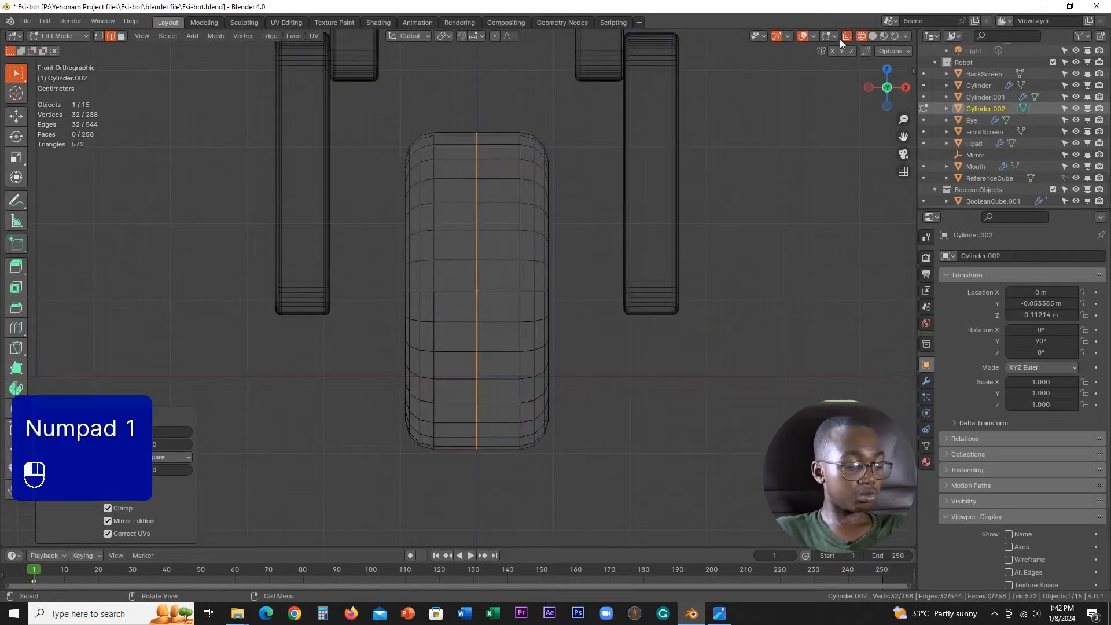
key(1)
drag(357, 114, 453, 431)
key(x)
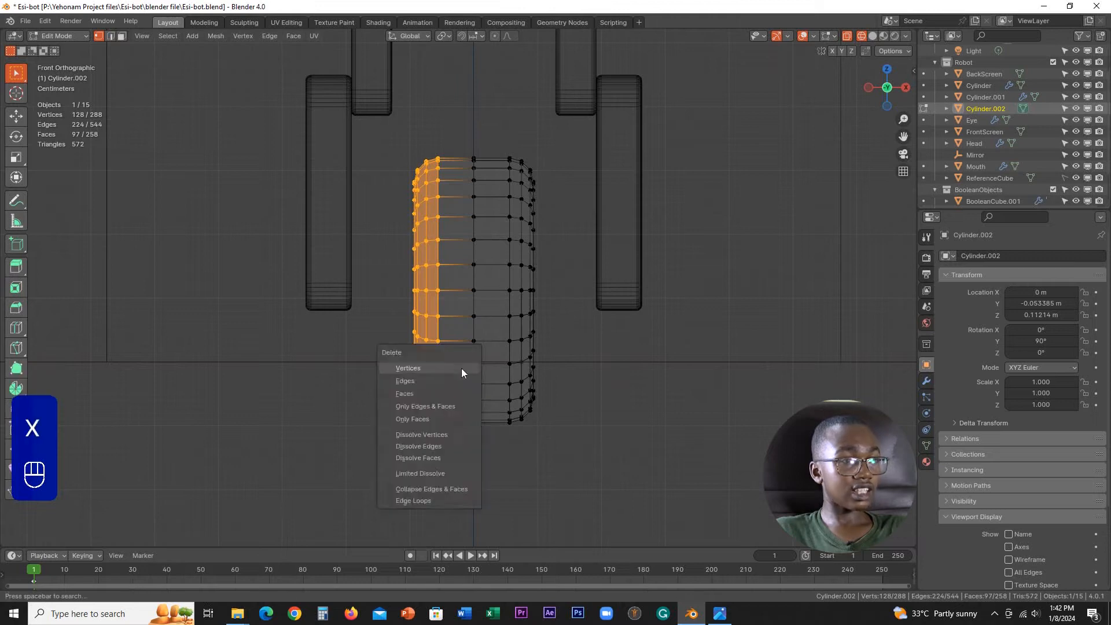
click(461, 370)
Step: Add a Mirror modifier on the X axis to the halved wheel
key(Tab)
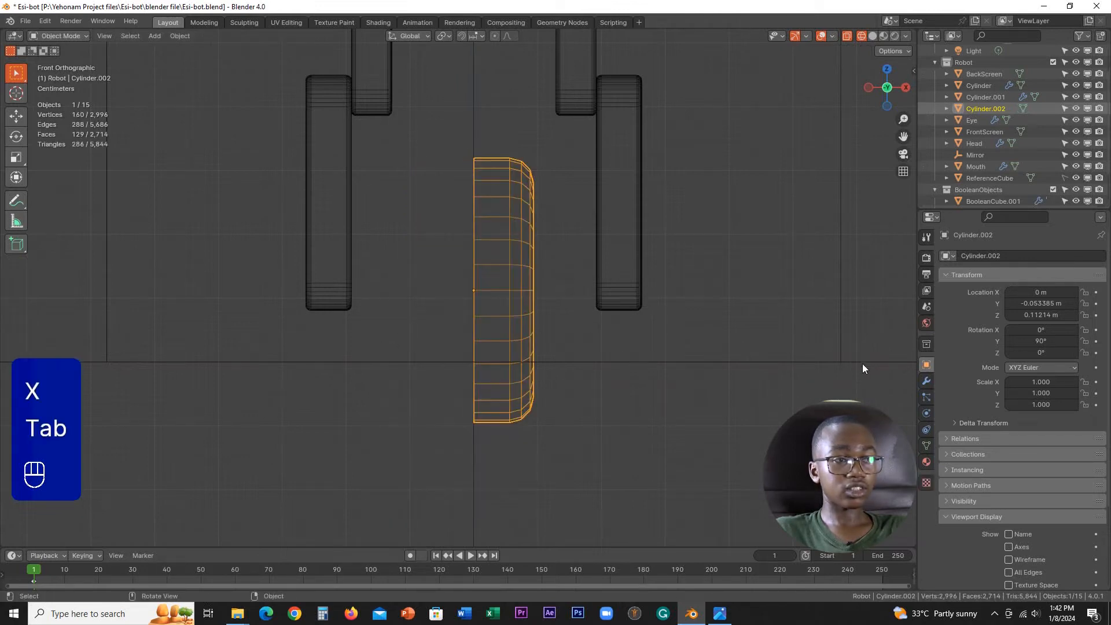
click(926, 381)
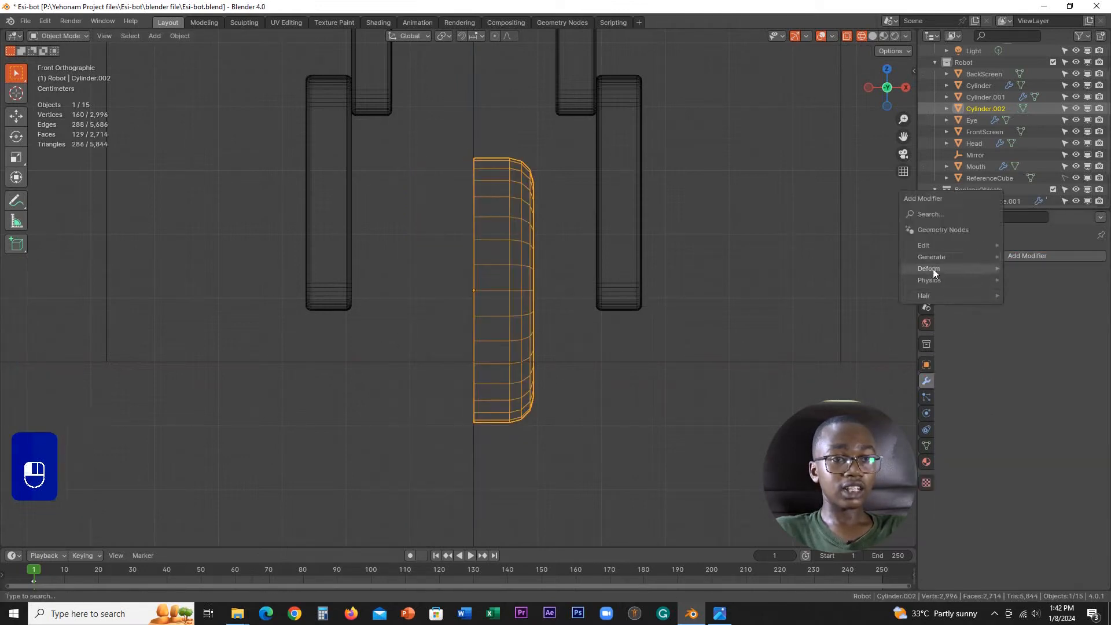
mouse_move(928, 257)
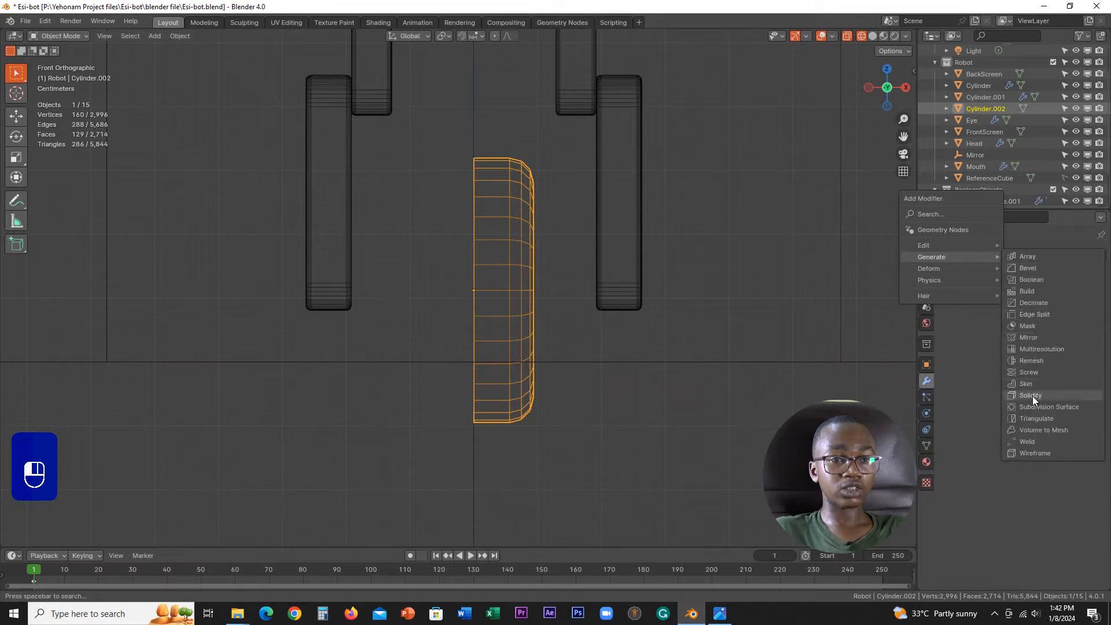
click(1028, 337)
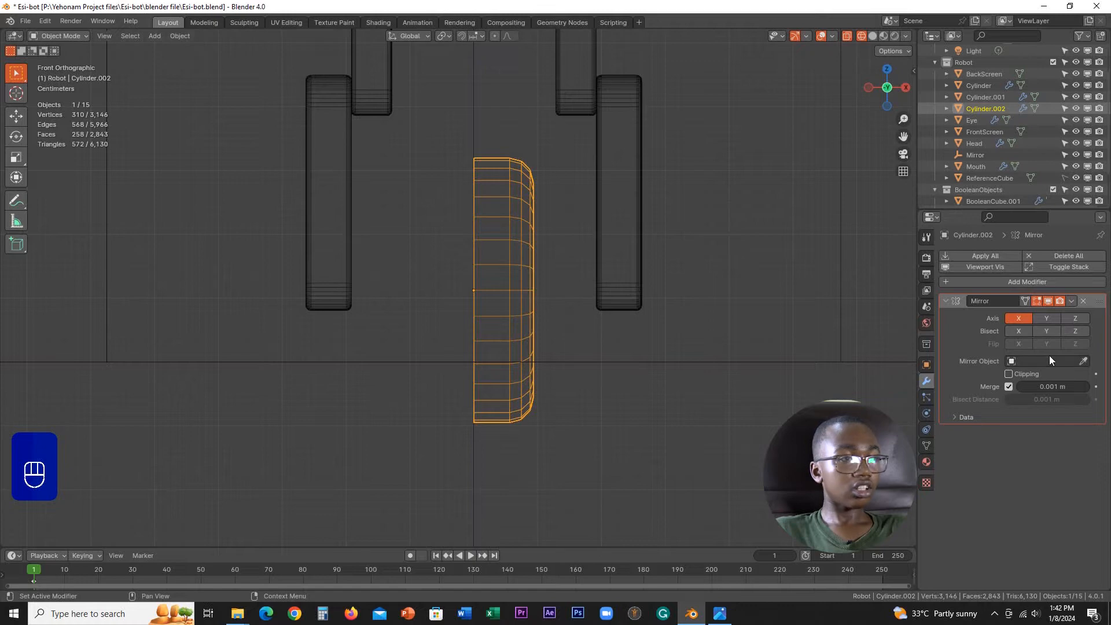
Step: Apply the wheel's rotation so the mirror follows the correct axis
middle_drag(611, 341, 584, 347)
click(926, 364)
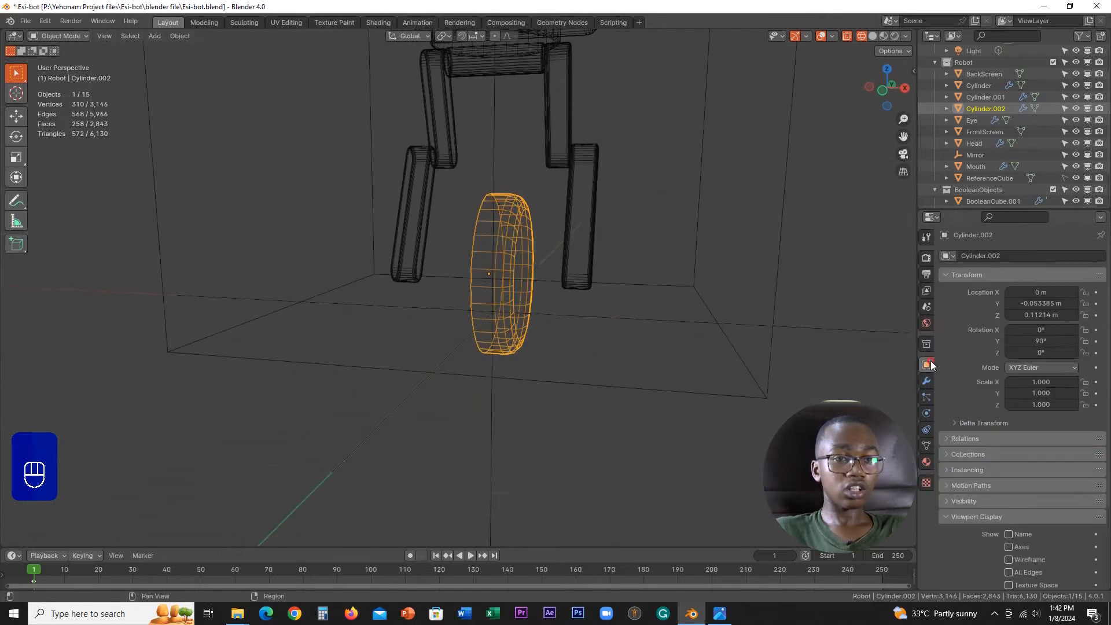
click(926, 379)
key(ctrl+a)
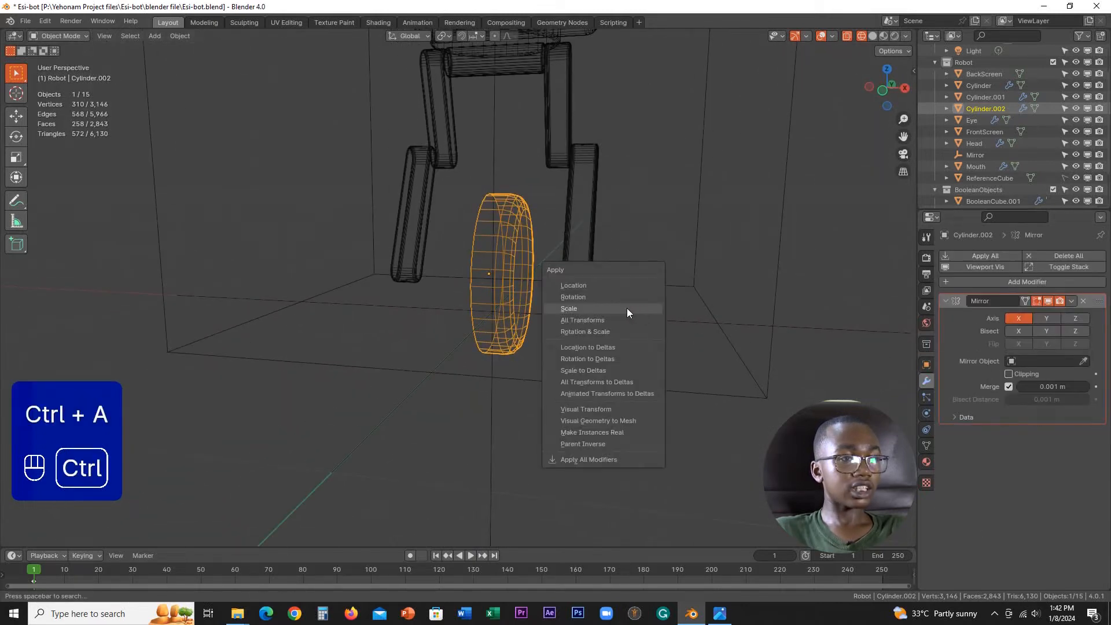
click(584, 296)
scroll(599, 332, up, 3)
Step: Enter the wheel's mesh editing and enable clipping on its Mirror modifier
key(Tab)
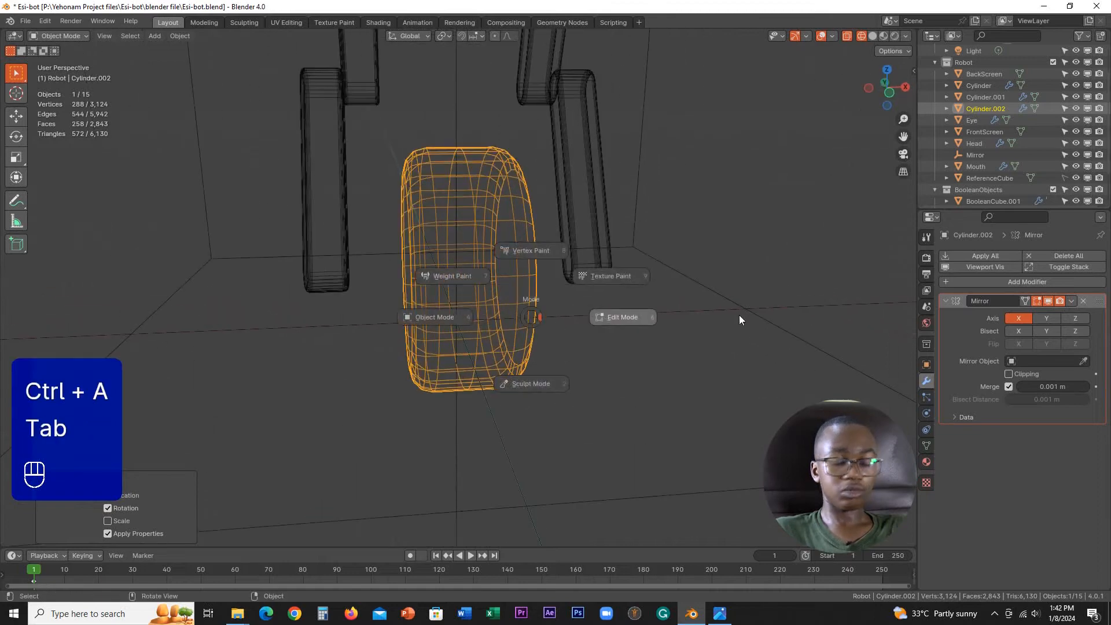
click(739, 315)
scroll(667, 325, up, 2)
key(KP_1)
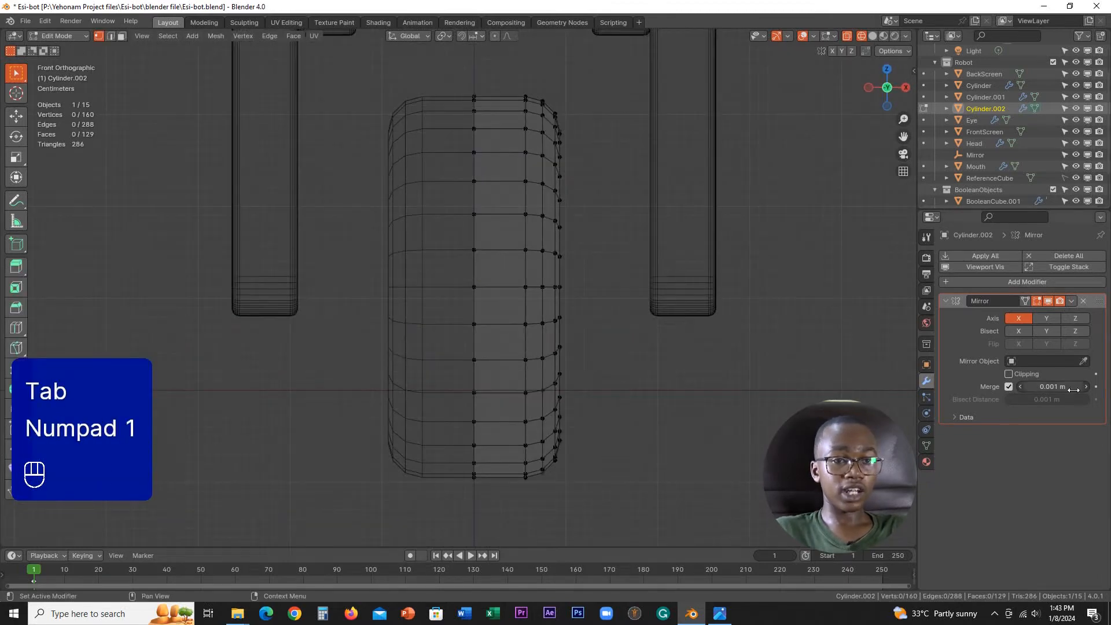
click(1018, 376)
middle_drag(555, 370, 752, 231)
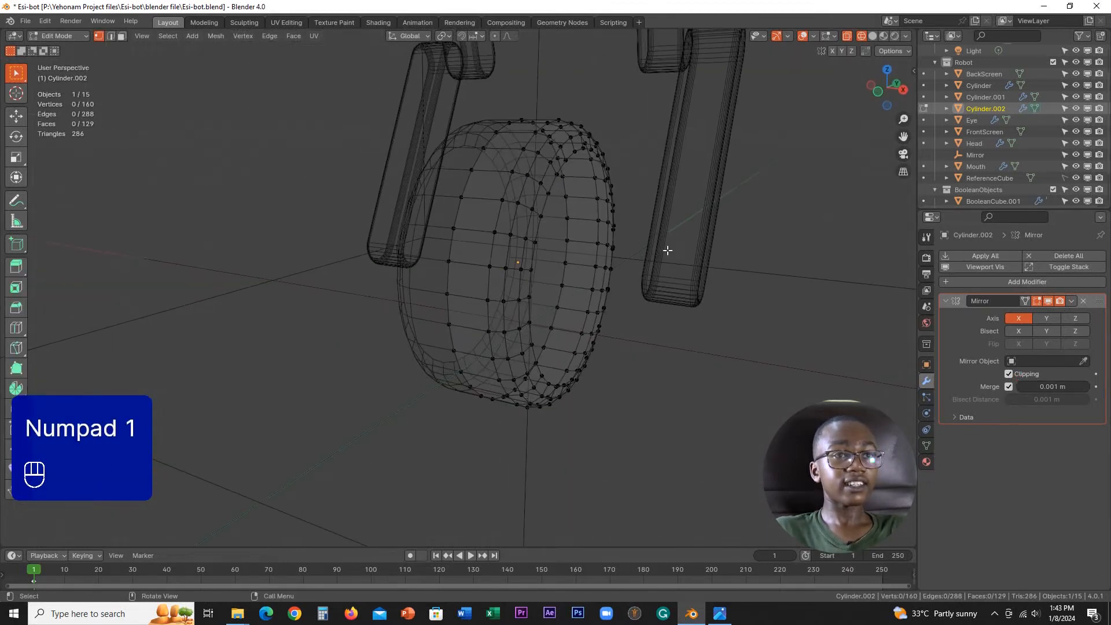
Step: In solid shading, inset the wheel's flat side face by about 0.064 m
click(872, 36)
mouse_move(555, 272)
middle_down()
mouse_move(526, 307)
mouse_move(627, 347)
middle_up()
scroll(597, 325, up, 2)
scroll(597, 324, down, 2)
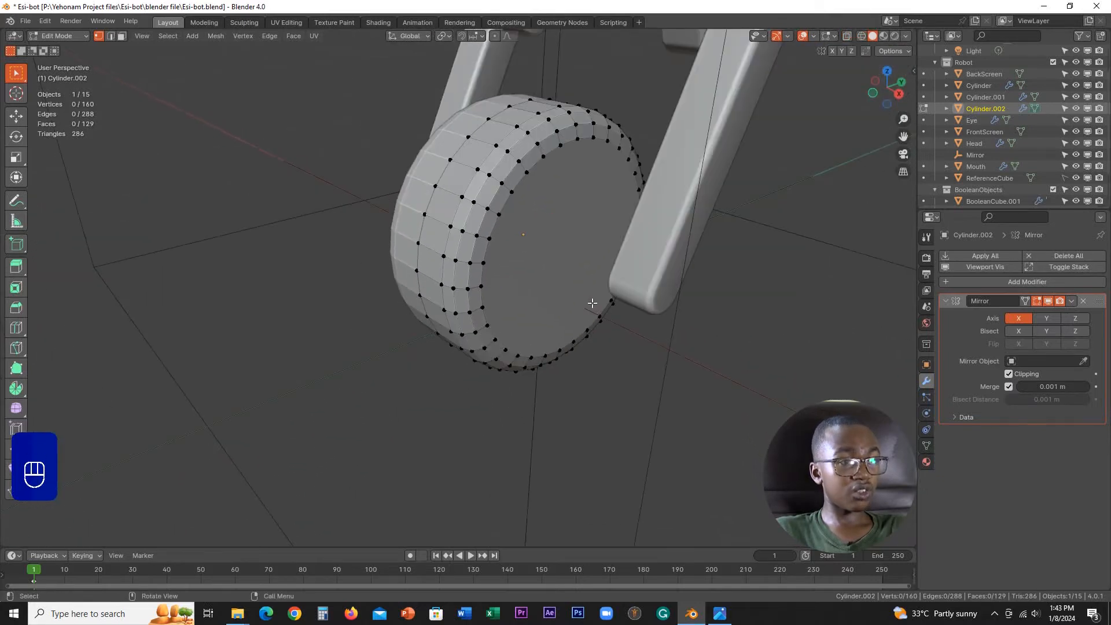
click(584, 298)
mouse_move(608, 305)
middle_down()
mouse_move(627, 313)
mouse_move(617, 308)
middle_up()
scroll(619, 308, up, 1)
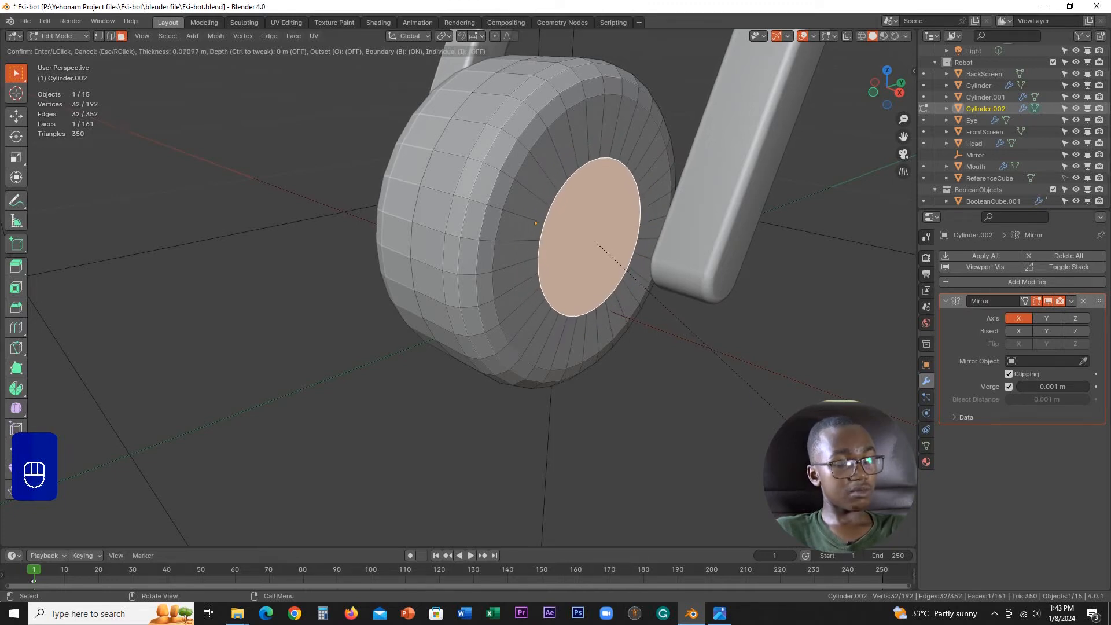
click(780, 421)
Step: Extrude the inset face about 0.041 m into the wheel and check the recess
key(e)
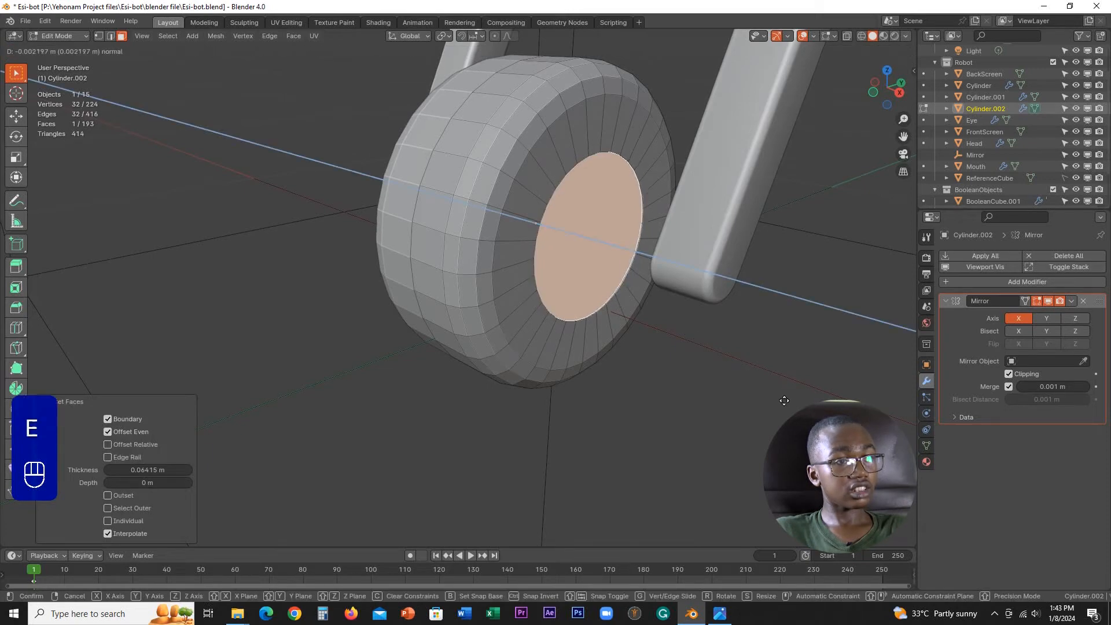
key(shift)
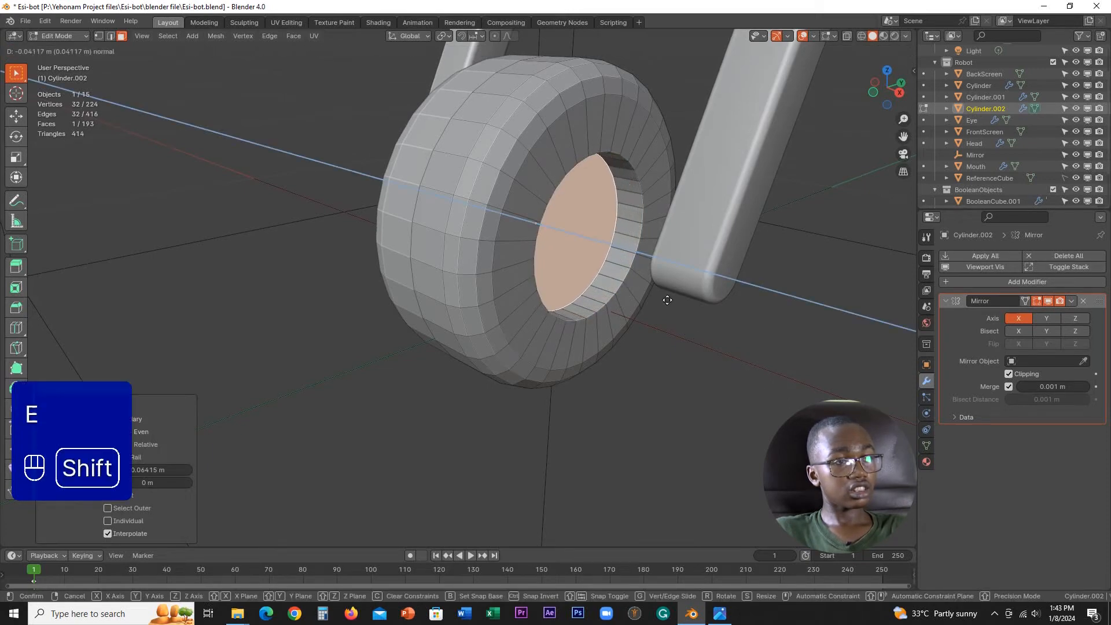
click(665, 300)
scroll(648, 300, down, 2)
key(Tab)
mouse_move(508, 298)
middle_down()
mouse_move(665, 303)
mouse_move(544, 279)
mouse_move(514, 286)
mouse_move(509, 297)
mouse_move(522, 300)
middle_up()
scroll(523, 300, up, 3)
key(Tab)
mouse_move(654, 303)
middle_down()
mouse_move(605, 312)
mouse_move(645, 321)
middle_up()
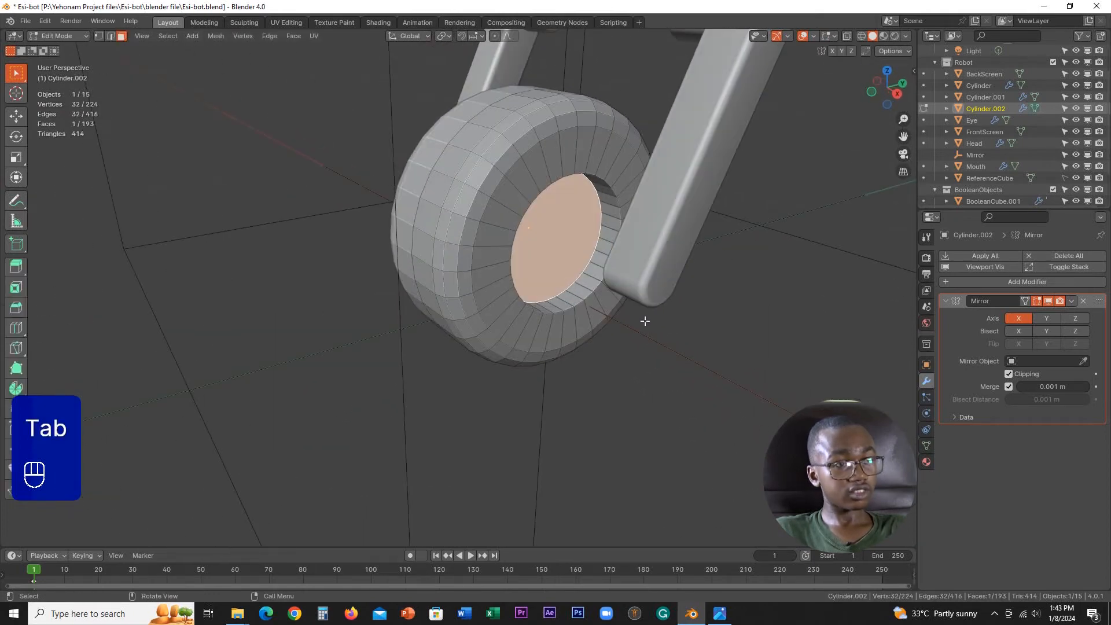
Step: Move the recessed face about 0.0063 m further inward along X and inset it by about 0.0372 m
scroll(645, 321, up, 1)
key(g)
middle_click(646, 321)
shift+click(646, 295)
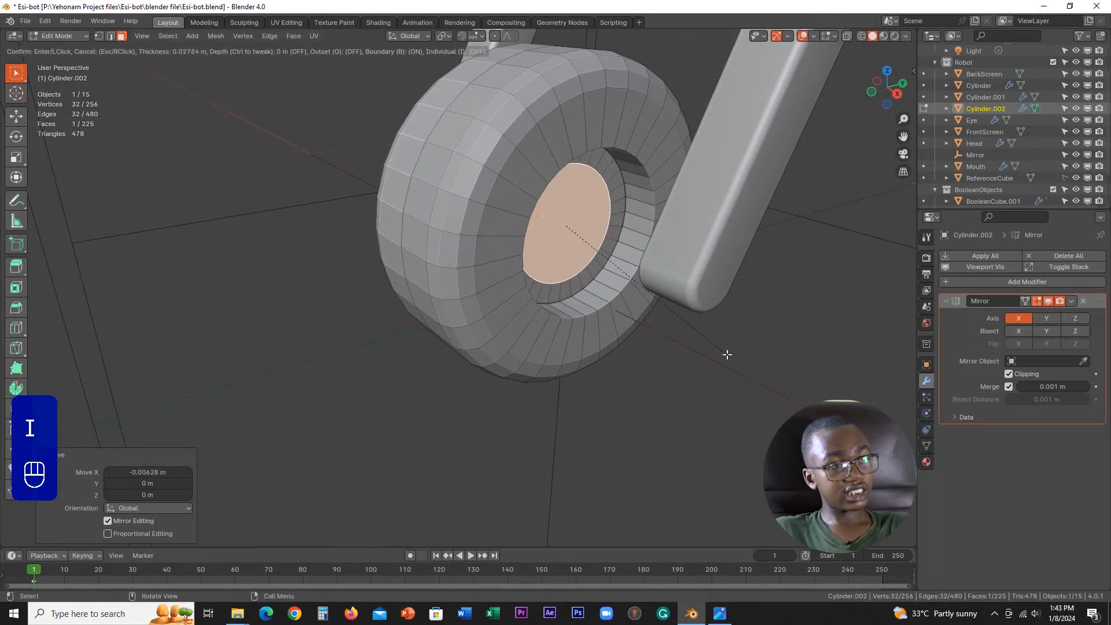
click(721, 350)
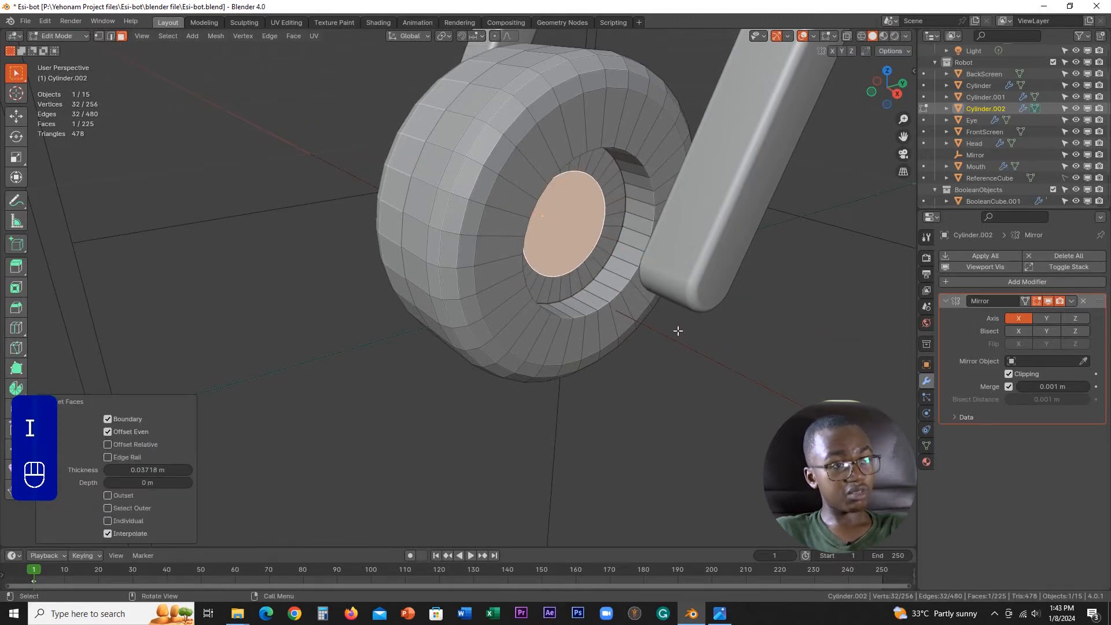
Step: Try to extrude the central hub face about 0.149 m outward, and undo the extrusion
key(e)
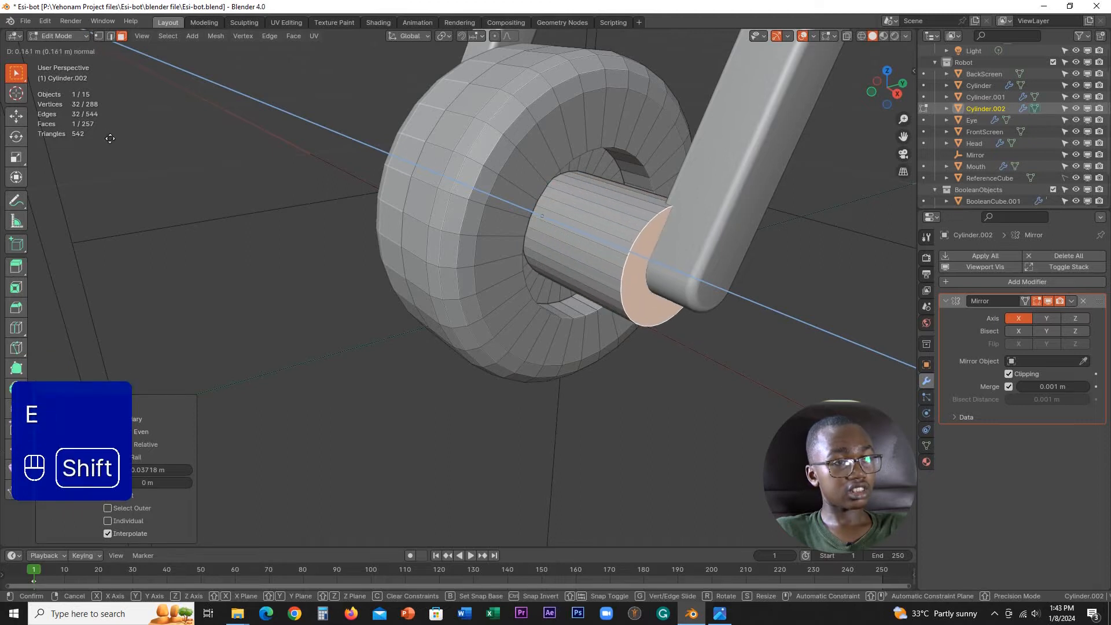
click(45, 69)
mouse_move(694, 255)
middle_down()
mouse_move(613, 249)
mouse_move(712, 218)
mouse_move(764, 237)
mouse_move(652, 246)
mouse_move(648, 280)
mouse_move(683, 252)
middle_up()
key(ctrl+z)
Step: In the right-side wireframe view, inset the hub face by about 0.0371 m to match the leg's rounded end
key(KP_3)
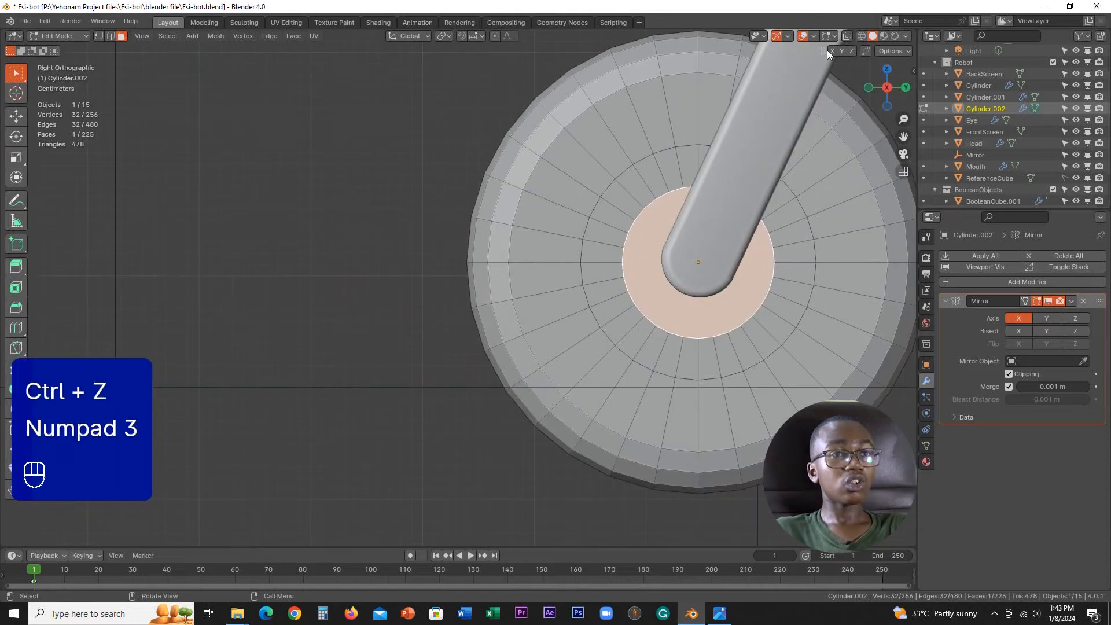
click(862, 36)
shift+middle_drag(794, 315, 665, 331)
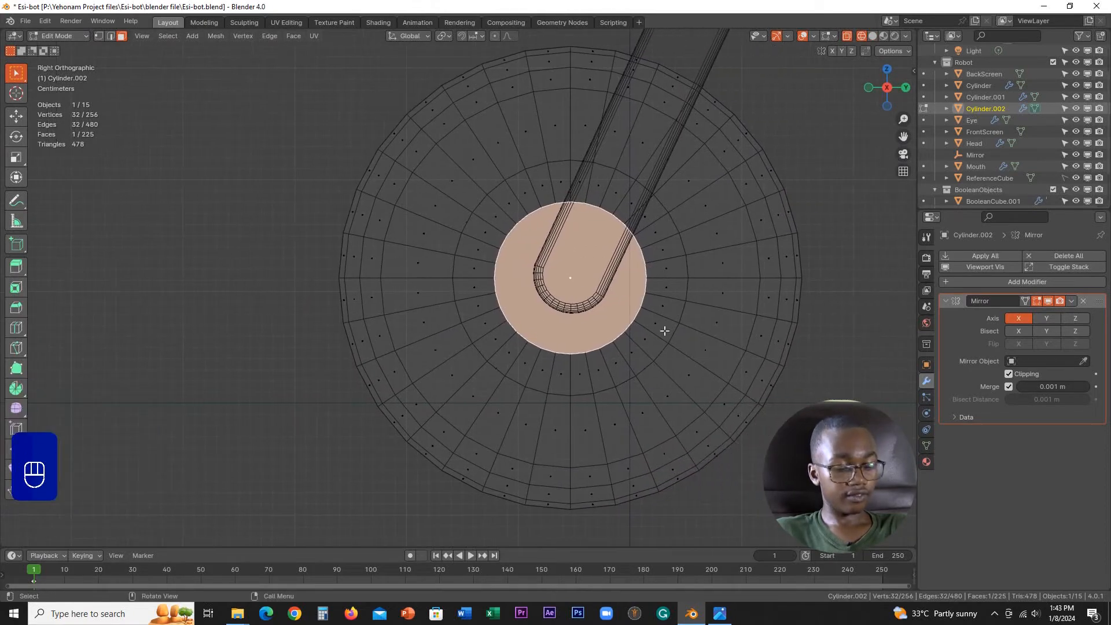
key(i)
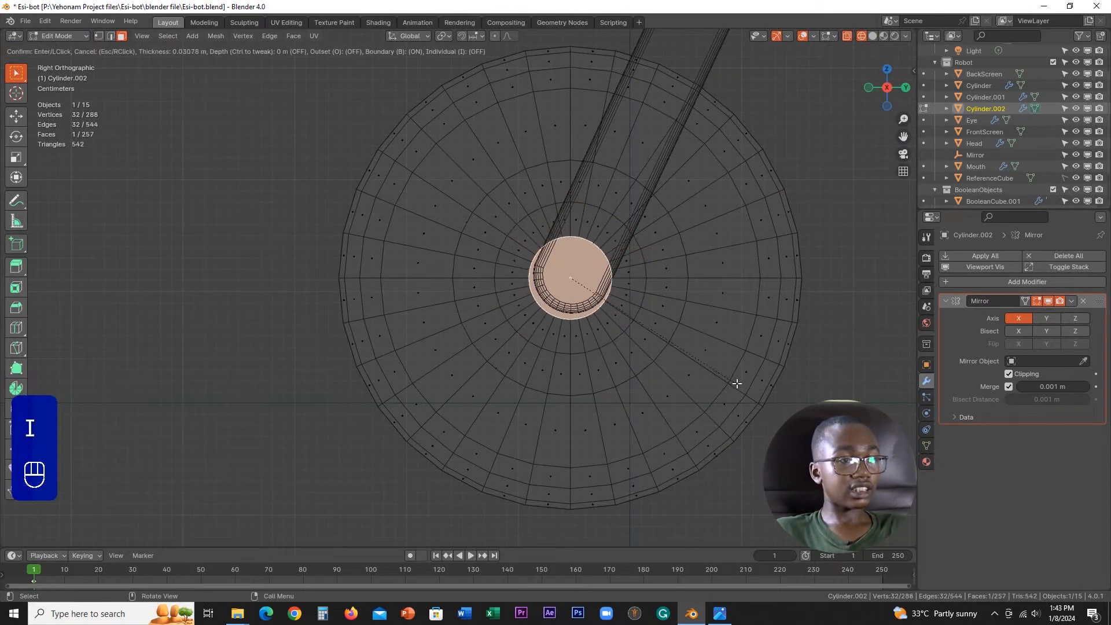
key(shift)
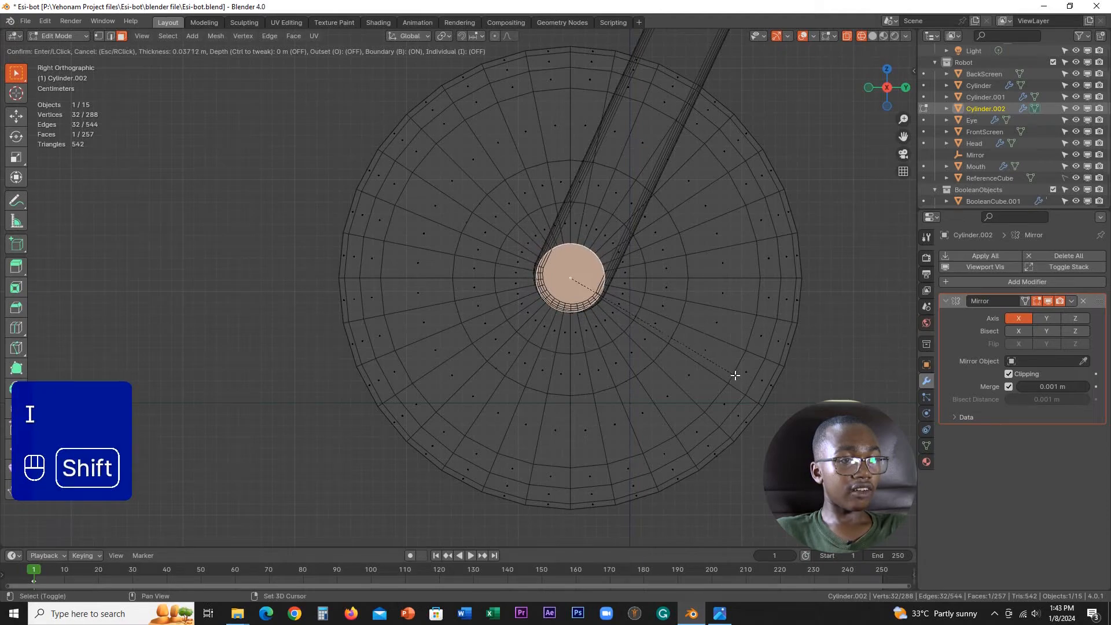
click(734, 376)
Step: Extrude the hub face about 0.152 m outward as an axle reaching the leg, and check it in solid shading
middle_drag(650, 307, 734, 340)
key(e)
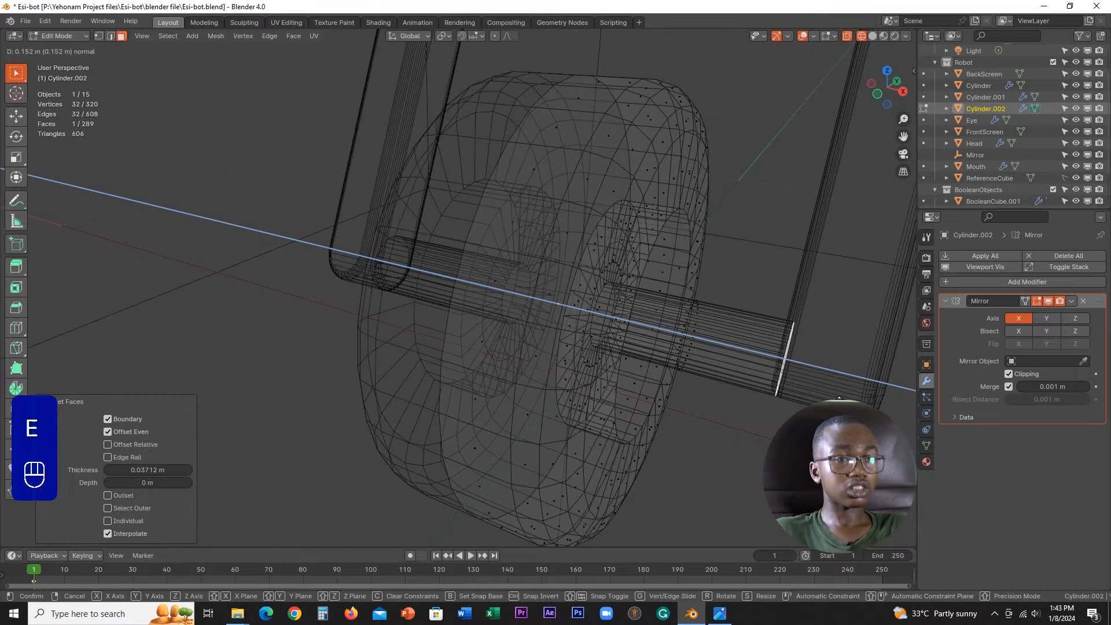
click(839, 398)
click(873, 36)
mouse_move(757, 252)
middle_down()
mouse_move(776, 218)
mouse_move(841, 258)
mouse_move(766, 245)
mouse_move(713, 281)
middle_up()
scroll(714, 281, down, 4)
key(Tab)
scroll(592, 274, down, 3)
middle_drag(592, 274, 650, 265)
scroll(651, 268, up, 6)
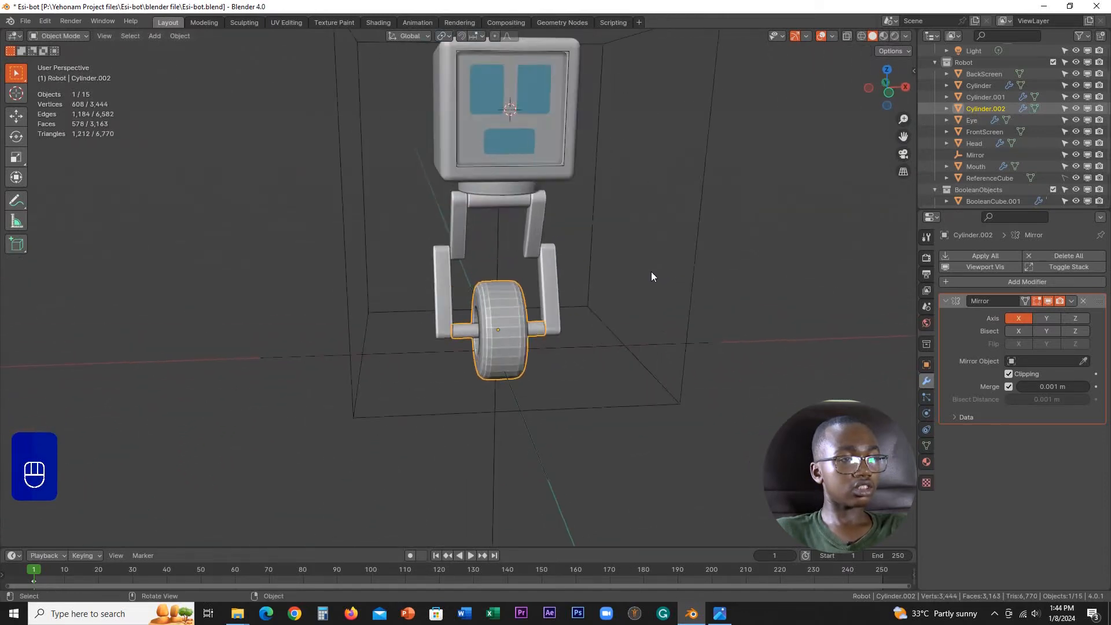
Step: Shade the wheel smooth with auto smooth at 30° and inspect its surface up close
middle_drag(566, 333, 530, 266)
scroll(578, 348, up, 2)
right_click(602, 365)
click(578, 328)
scroll(530, 266, up, 2)
shift+middle_drag(682, 321, 611, 325)
scroll(611, 325, up, 2)
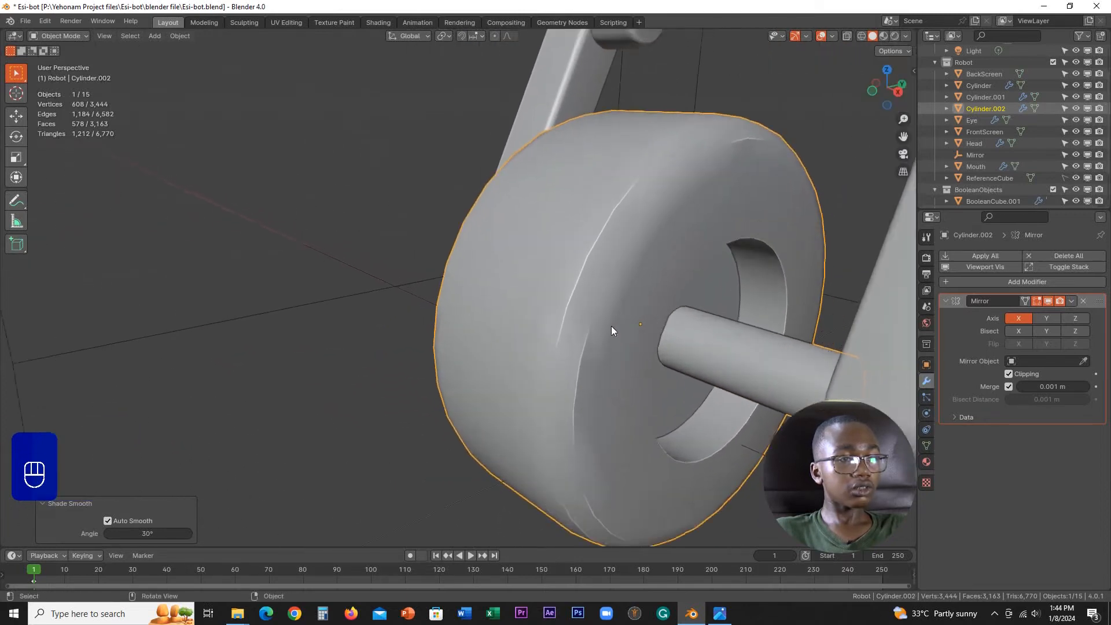
Step: Select the entire wheel mesh and recalculate its normals to face inside
key(Tab)
click(722, 329)
shift+middle_drag(708, 345, 635, 342)
key(a)
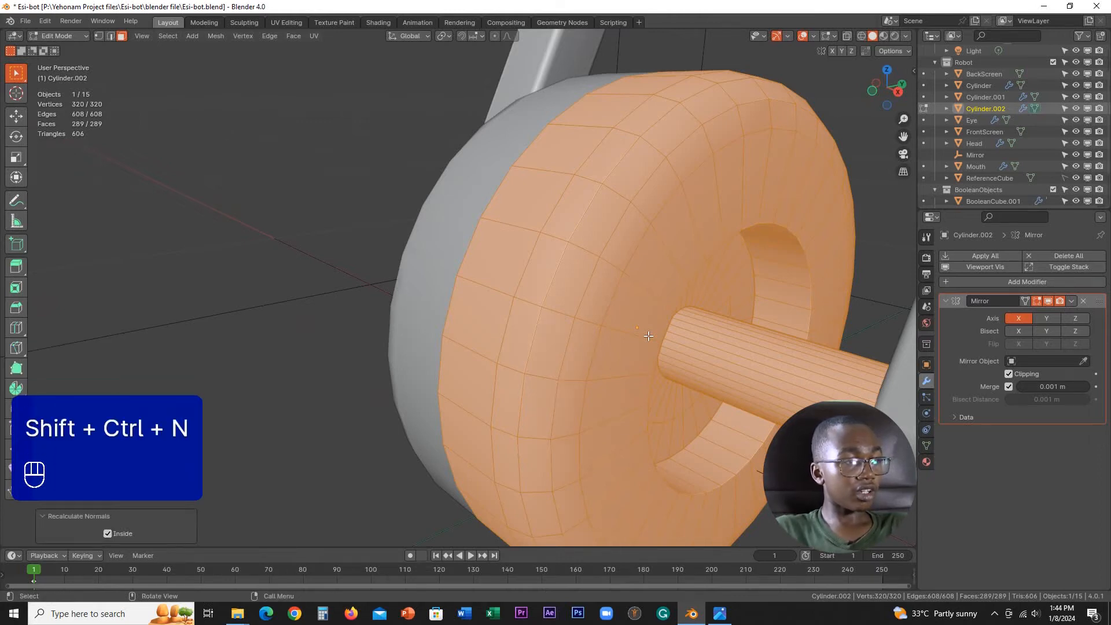
key(Tab)
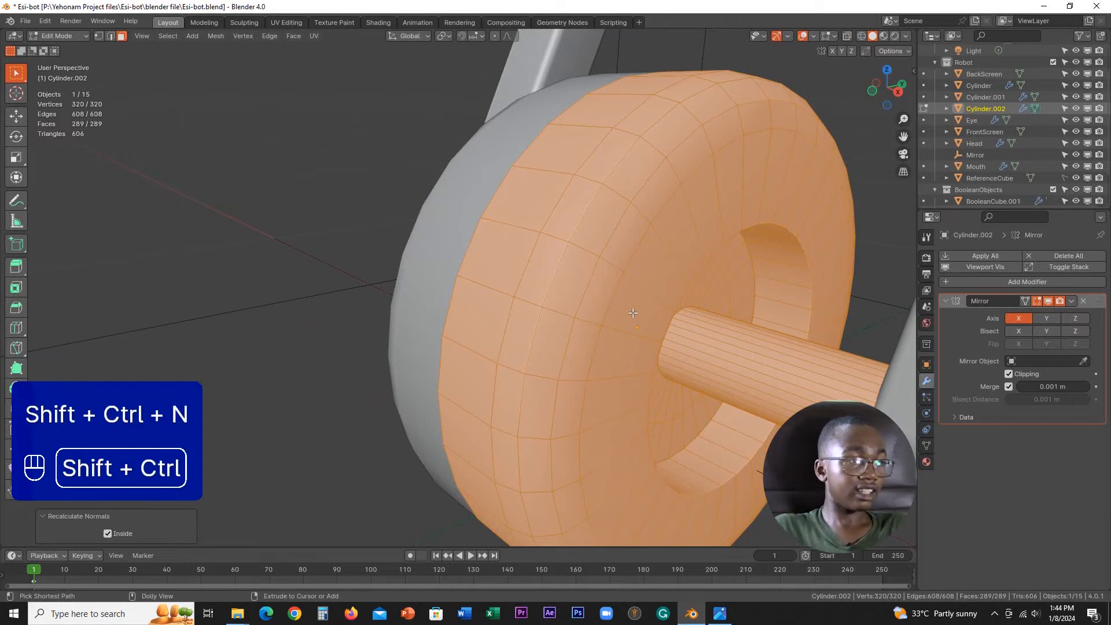
key(Tab)
middle_drag(486, 280, 582, 303)
Step: Recalculate the normals of the whole wheel mesh to face outside
key(Tab)
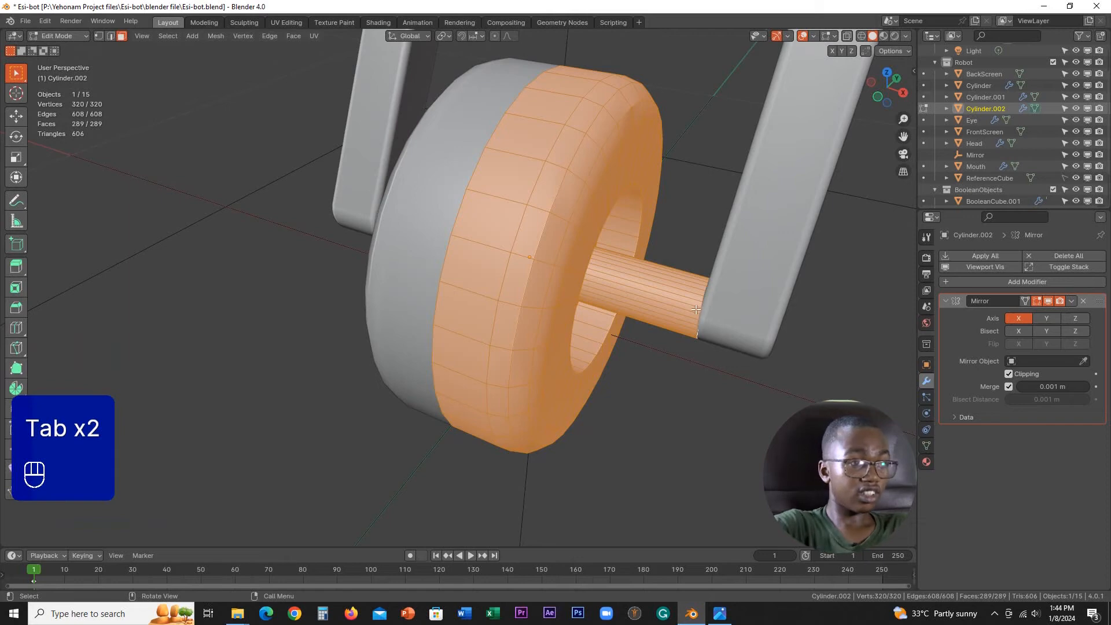
key(shift+n)
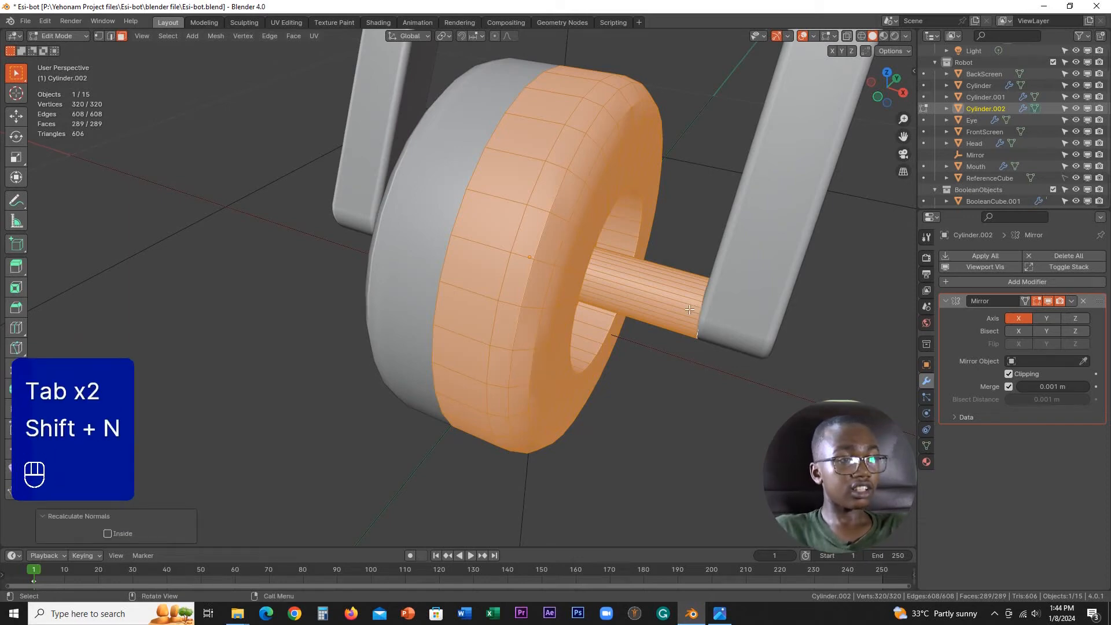
key(Tab)
key(Tab)
middle_drag(547, 325, 672, 343)
key(Tab)
Step: Set the wheel's shading to flat
right_click(509, 277)
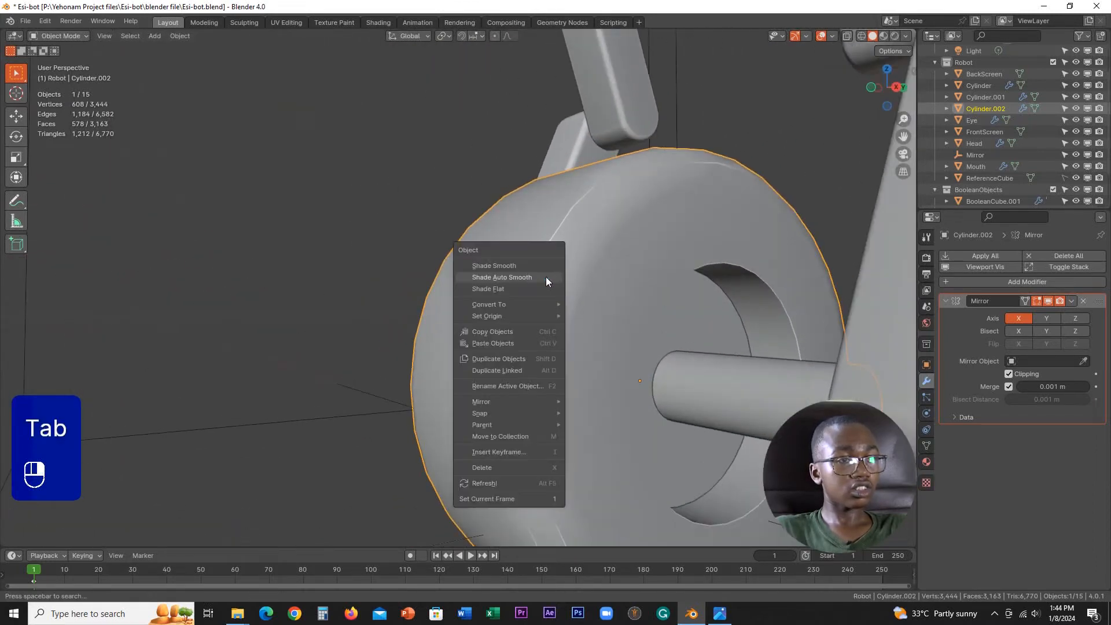
click(497, 289)
middle_drag(560, 297, 662, 162)
Step: Bevel the outer edge loop of the wheel's hub recess with 3 segments and a width of about 0.0122 m
key(Tab)
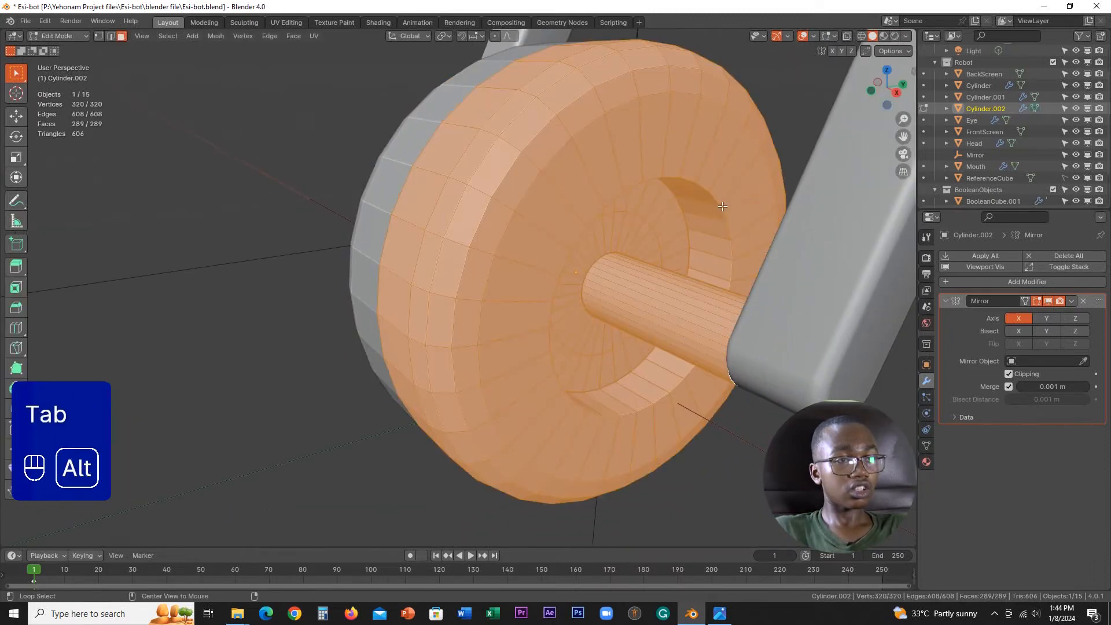
alt+click(727, 223)
alt+click(699, 180)
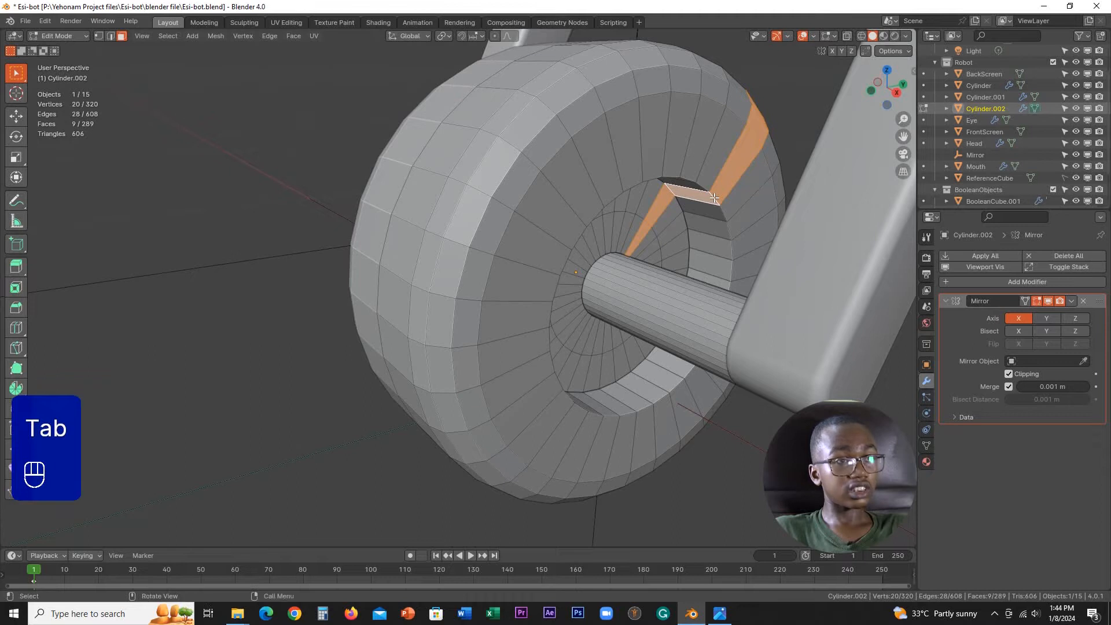
key(2)
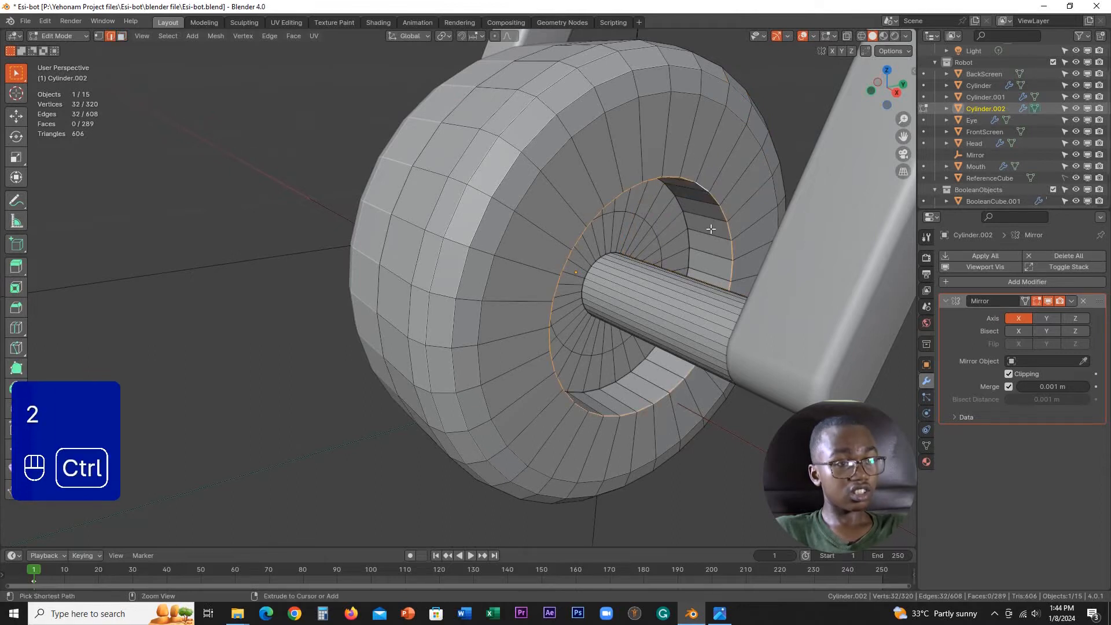
key(ctrl+b)
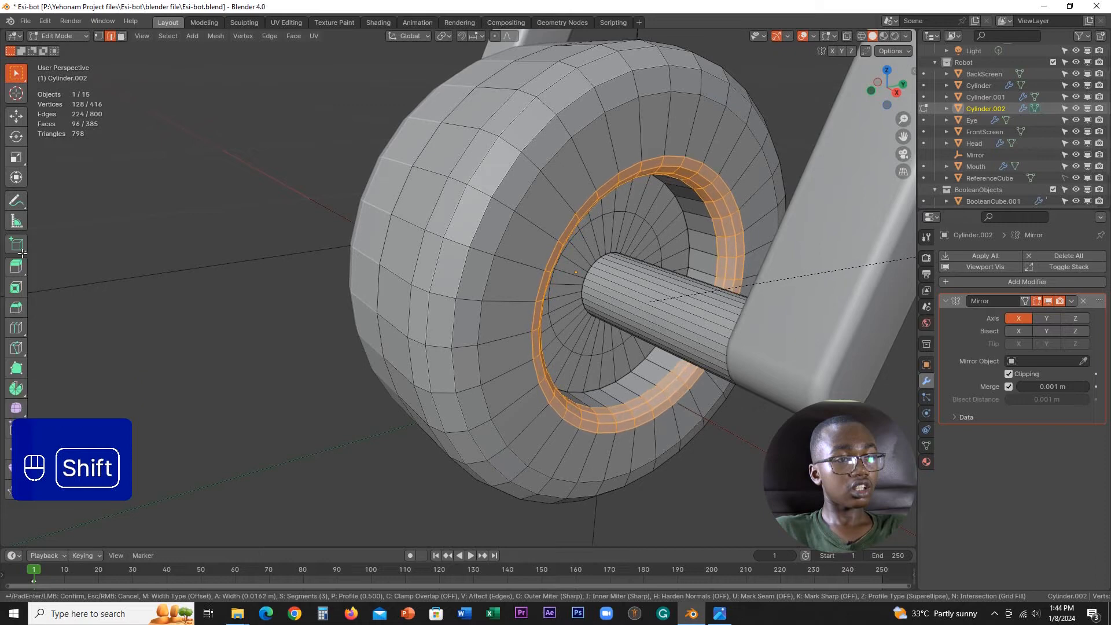
click(888, 255)
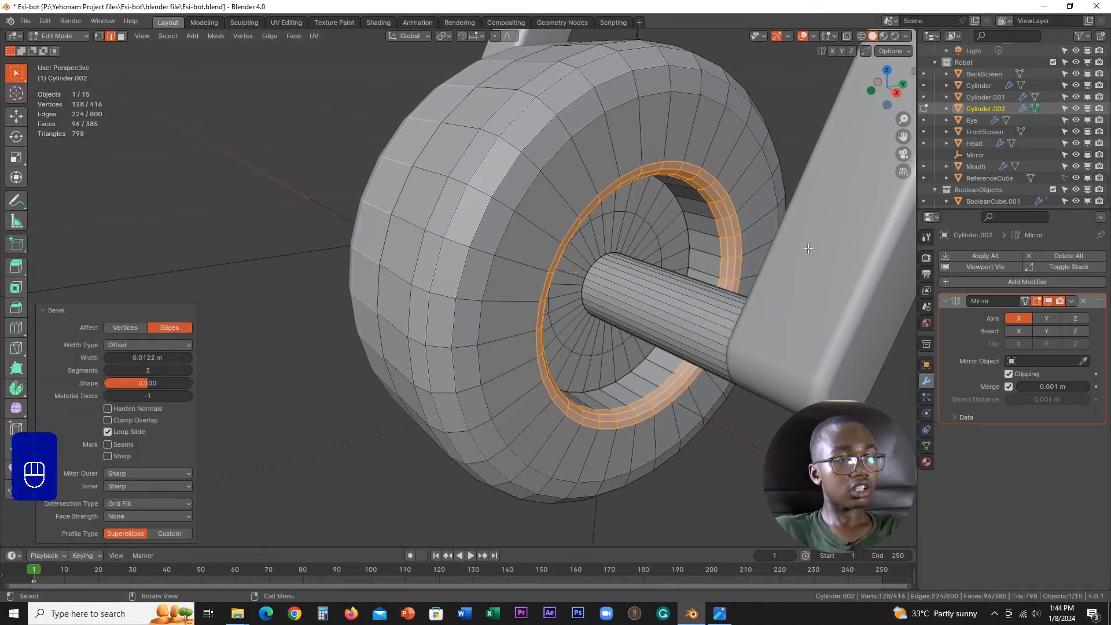
scroll(629, 251, down, 3)
middle_drag(629, 251, 664, 256)
Step: Try auto smooth shading on the bevelled wheel, and undo each shading change
key(Tab)
click(570, 255)
scroll(539, 243, down, 1)
middle_drag(539, 241, 505, 228)
right_click(564, 241)
click(545, 229)
key(ctrl+z)
right_click(543, 216)
click(544, 217)
scroll(505, 228, up, 3)
key(ctrl+z)
scroll(560, 271, up, 2)
key(Tab)
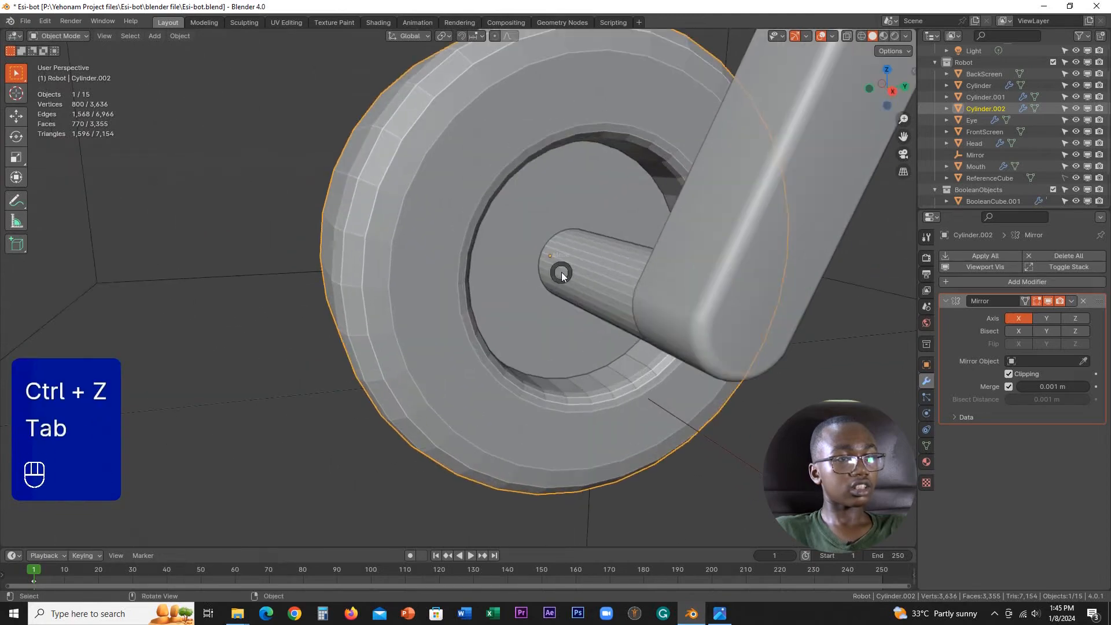
Step: Try auto smooth shading at 30° on the wheel and its axle, and undo it
scroll(613, 273, up, 1)
middle_drag(613, 272, 593, 285)
scroll(556, 283, down, 2)
key(Tab)
scroll(501, 265, down, 2)
middle_drag(502, 264, 553, 274)
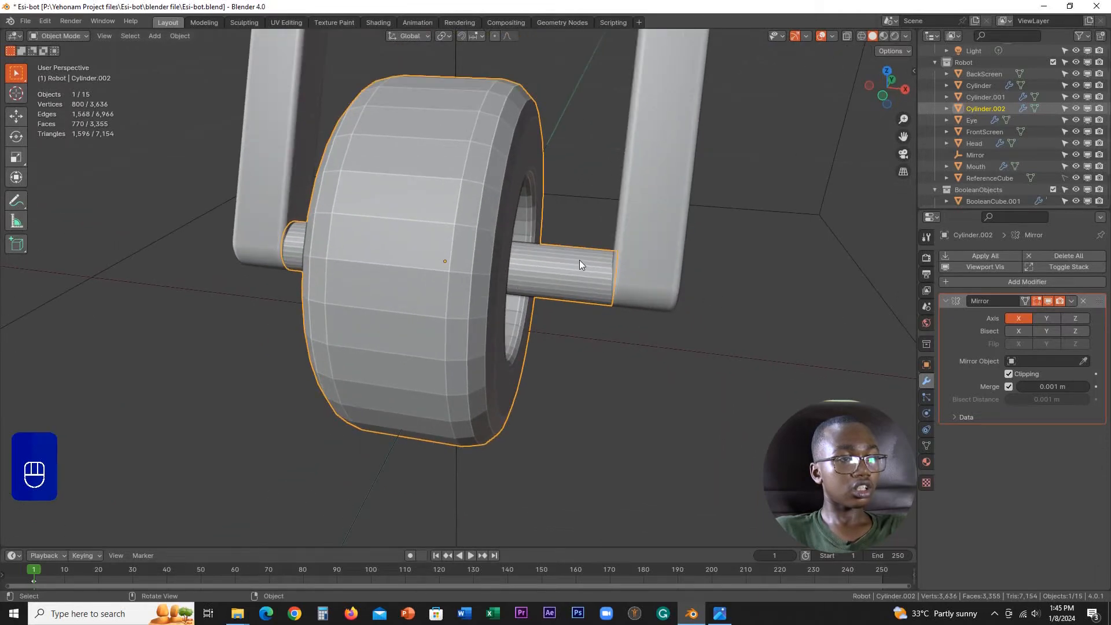
right_click(505, 248)
click(480, 258)
middle_drag(502, 258, 481, 262)
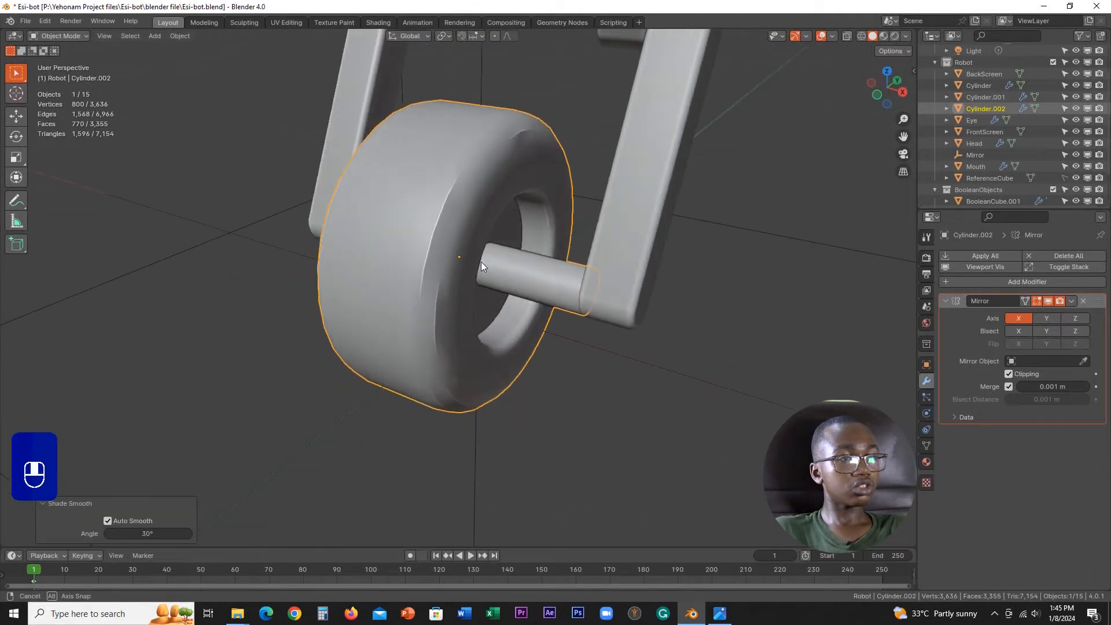
key(ctrl+z)
Step: Set the whole wheel's shading to smooth
right_click(531, 201)
click(513, 186)
mouse_move(513, 190)
middle_down()
mouse_move(495, 219)
mouse_move(473, 179)
mouse_move(438, 176)
mouse_move(486, 223)
mouse_move(503, 287)
middle_up()
Step: Try a loop cut midway across the hub's inner face ring around the axle base, and undo it
scroll(465, 214, up, 3)
key(Tab)
scroll(470, 214, up, 1)
scroll(503, 287, up, 2)
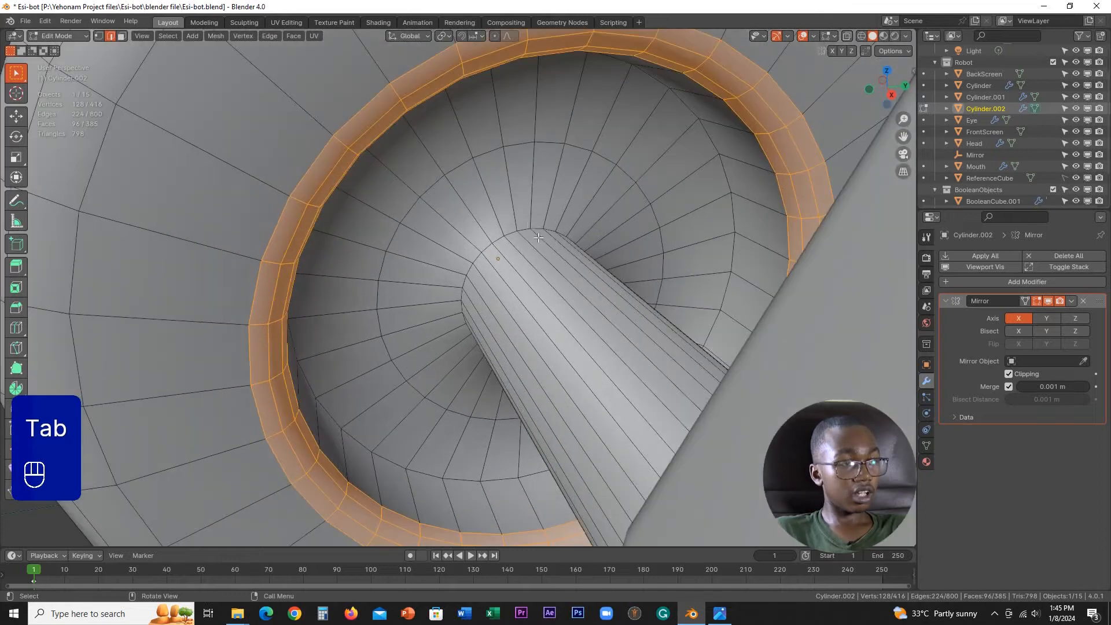
key(ctrl+r)
click(481, 214)
click(482, 214)
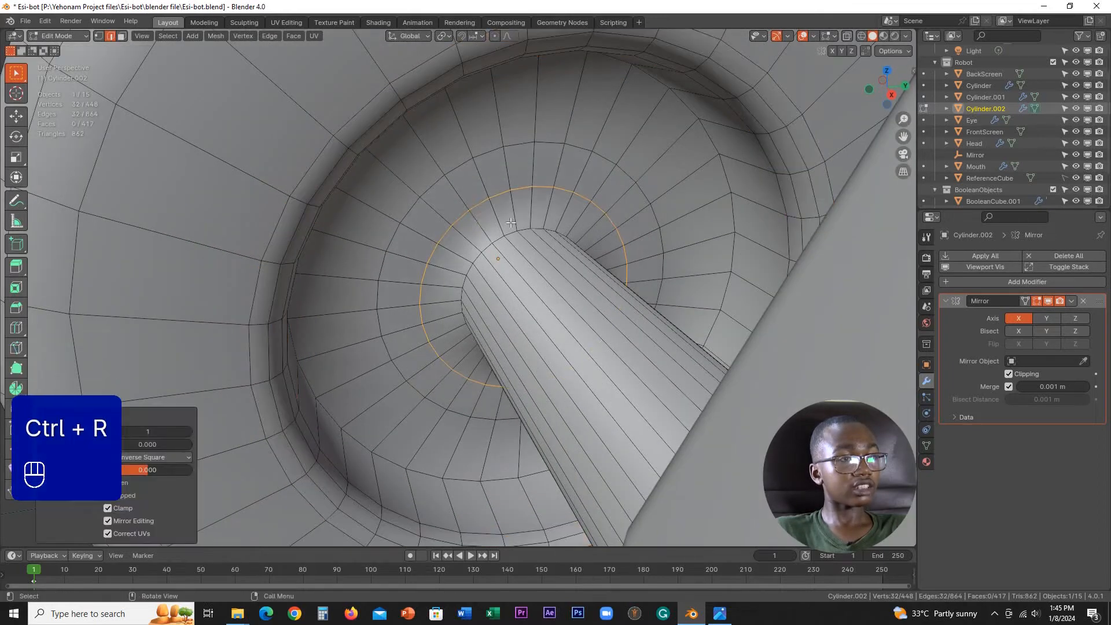
key(Tab)
mouse_move(451, 223)
middle_down()
mouse_move(477, 238)
mouse_move(525, 217)
middle_up()
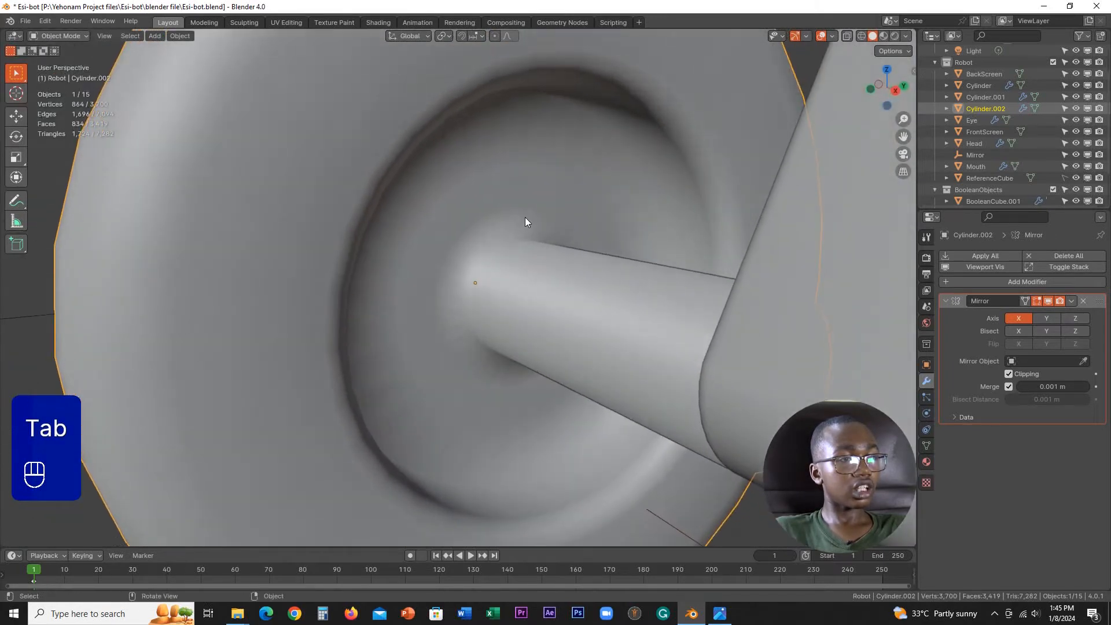
key(ctrl+z)
scroll(652, 314, up, 2)
key(ctrl+z)
Step: Add one loop cut around the axle and slide it close to the hub with a factor of about 0.944
key(ctrl+r)
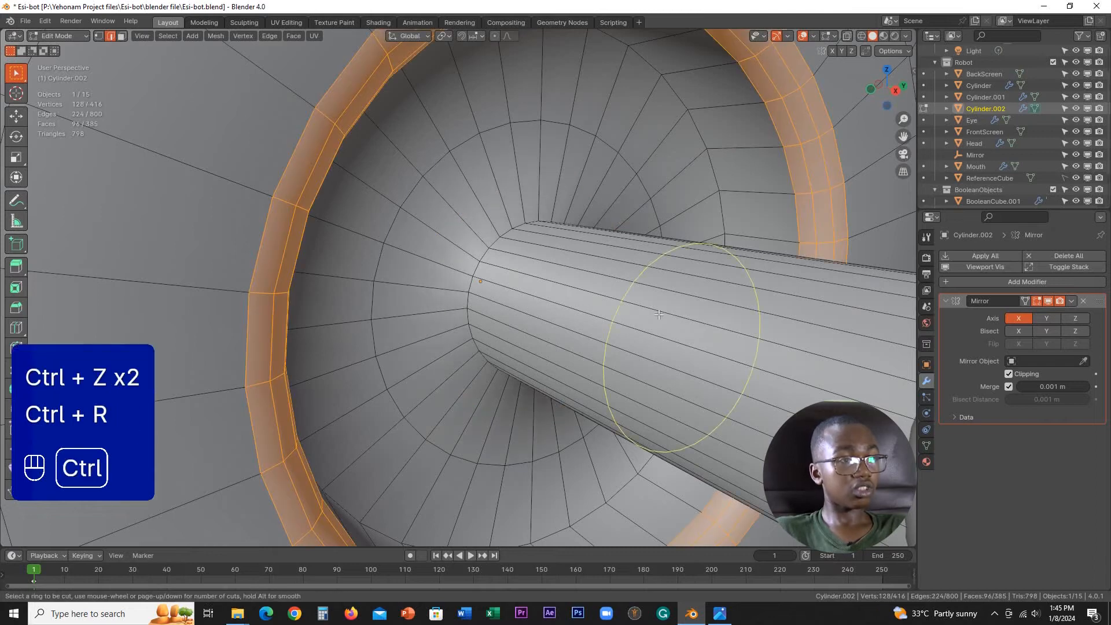
click(653, 314)
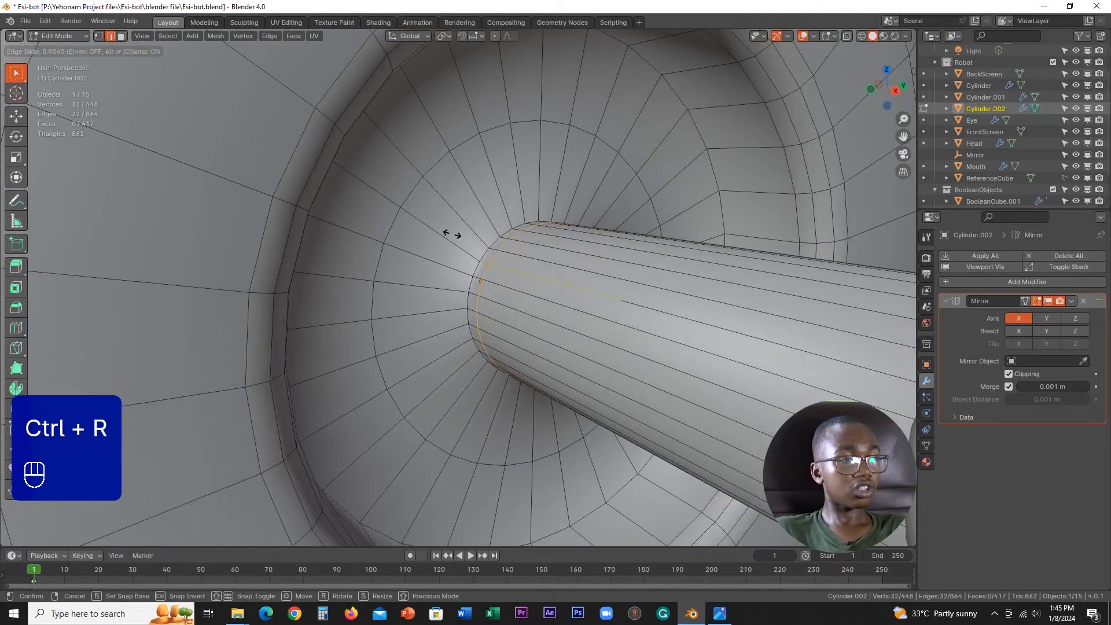
click(435, 220)
scroll(455, 260, down, 4)
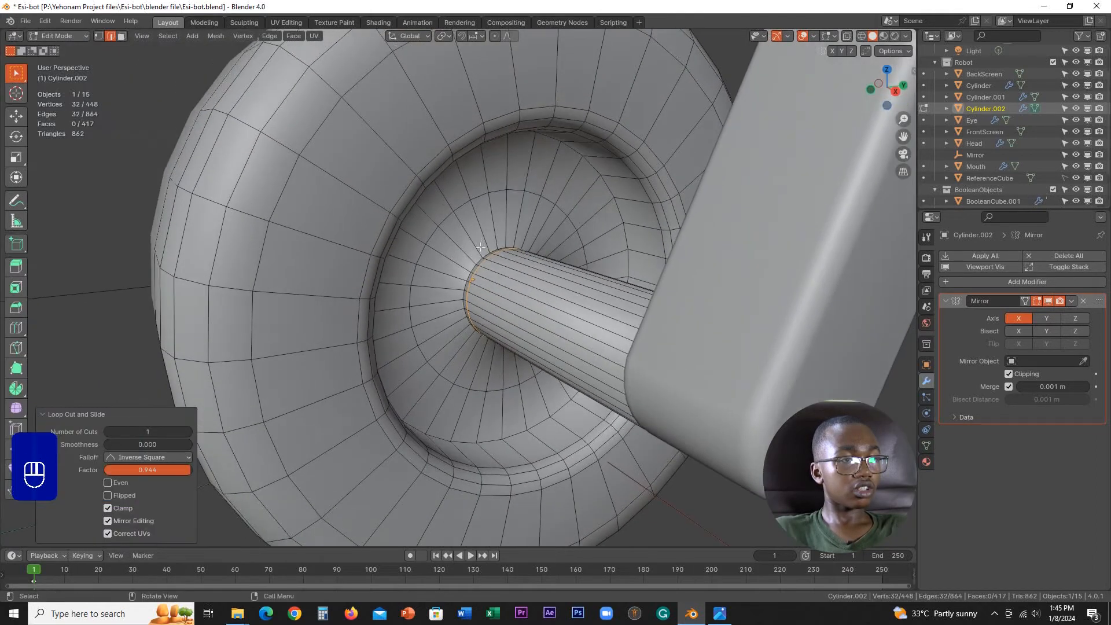
key(Tab)
mouse_move(454, 261)
middle_down()
mouse_move(460, 272)
mouse_move(456, 246)
middle_up()
key(Tab)
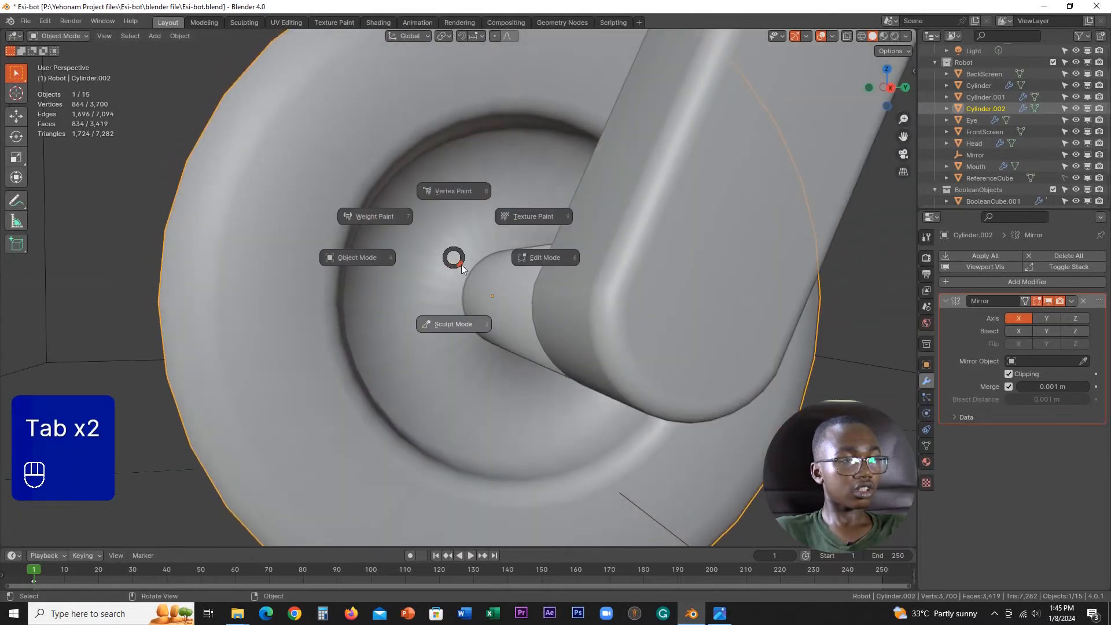
key(Tab)
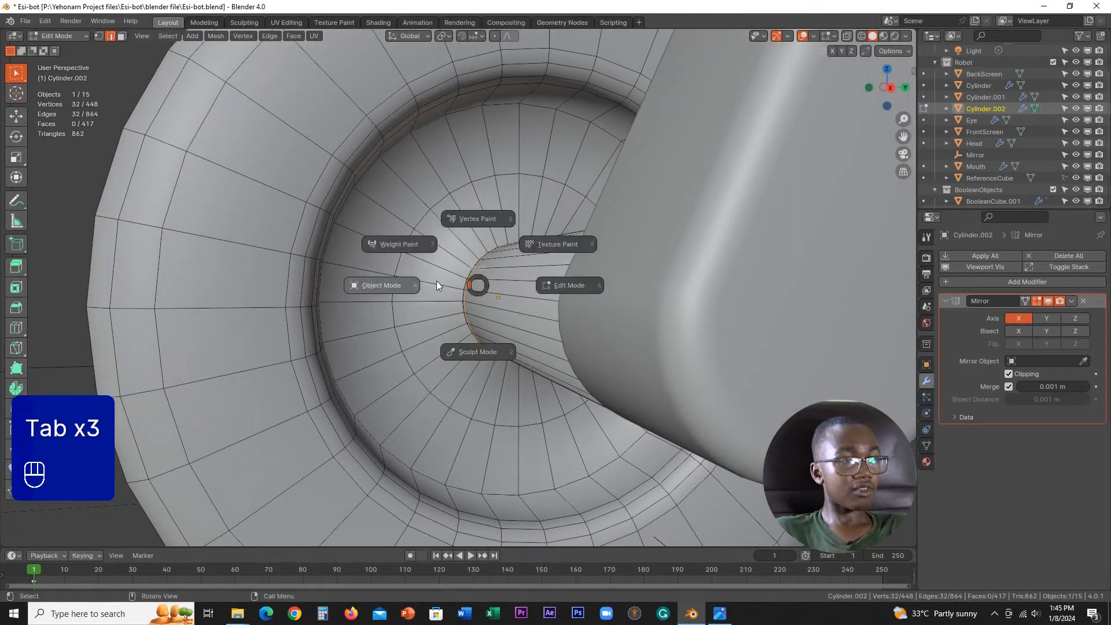
Step: Select the inner ring of hub faces around the axle base and set it to flat shading
middle_drag(527, 248, 543, 266)
scroll(515, 290, up, 4)
key(Tab)
click(683, 195)
scroll(677, 198, down, 2)
middle_drag(659, 205, 633, 211)
alt+click(476, 196)
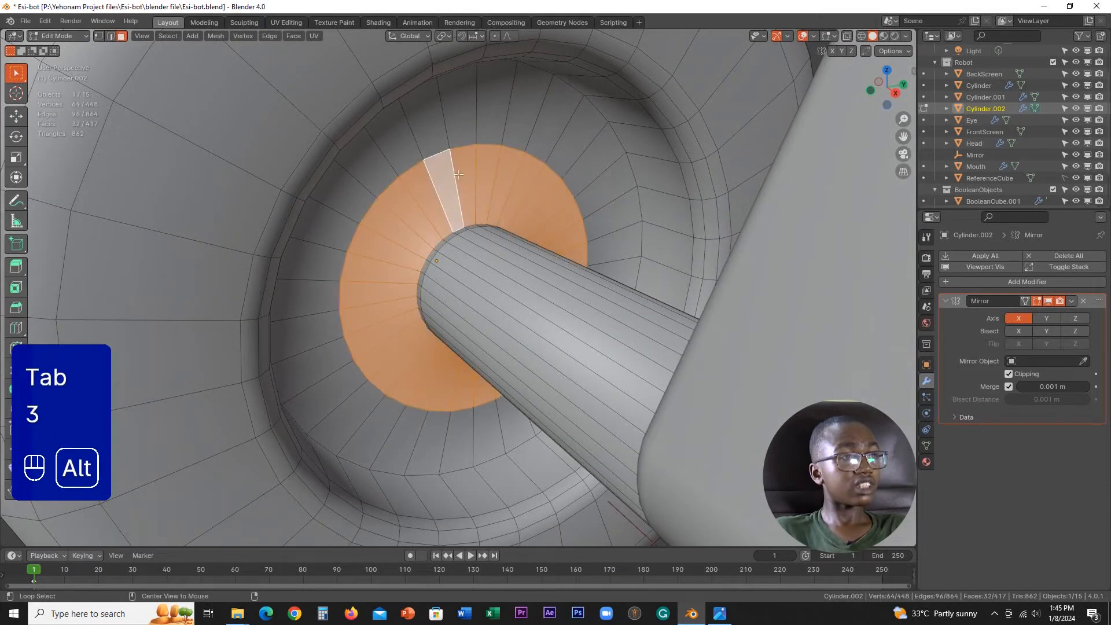
click(293, 36)
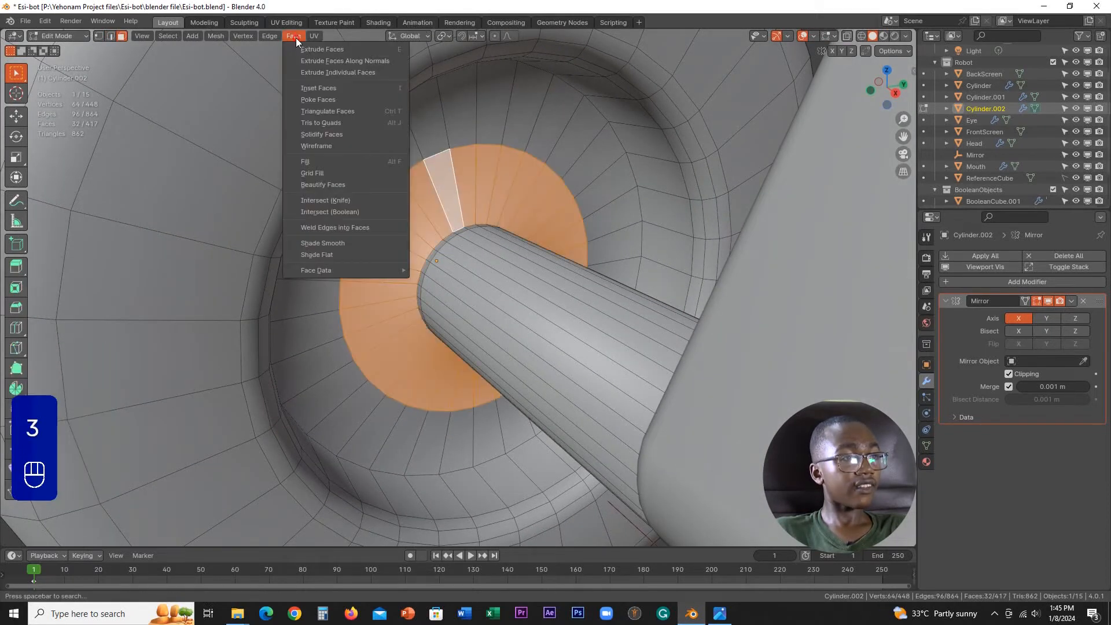
click(321, 255)
key(Tab)
middle_drag(421, 241, 401, 234)
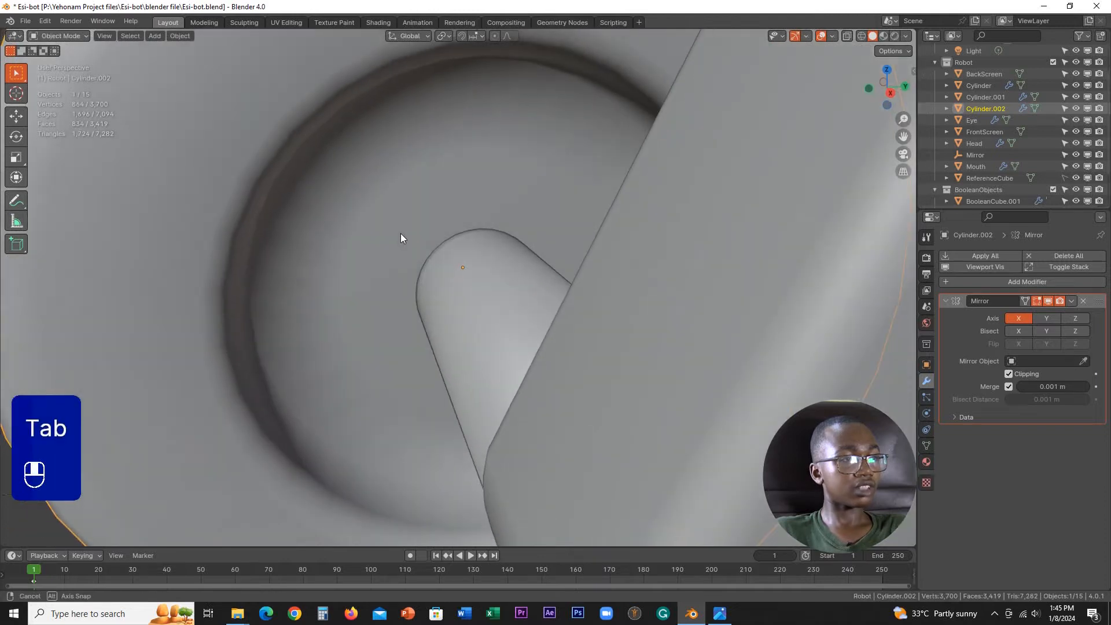
Step: Select the outer ring of faces on the hub's flat disc and set it to flat shading
key(Tab)
click(599, 262)
alt+click(325, 197)
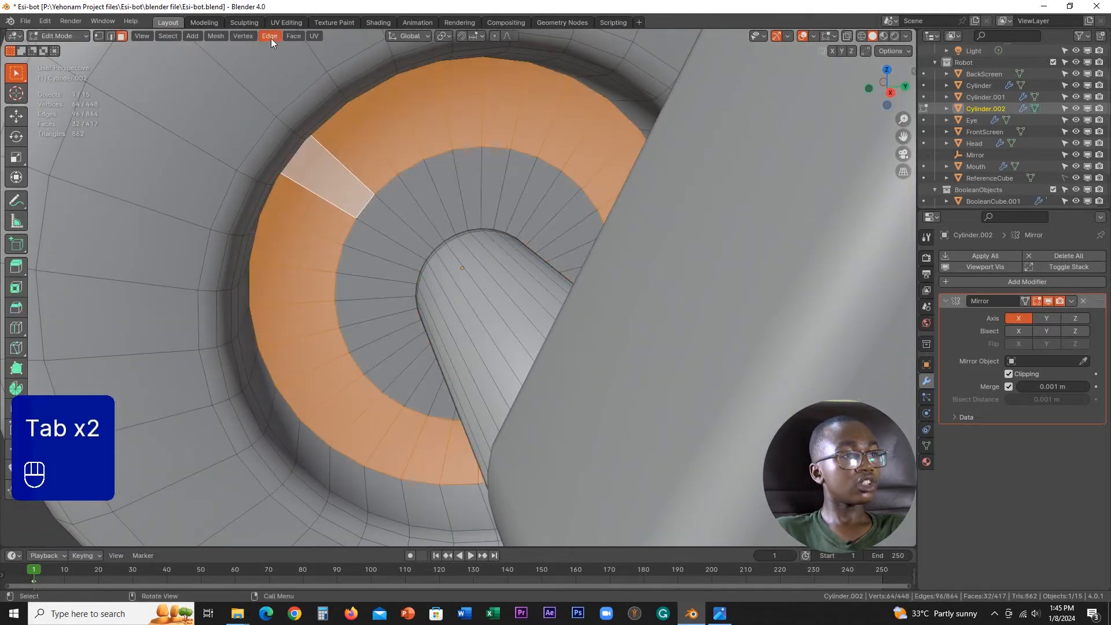
click(290, 37)
click(332, 253)
middle_drag(349, 251, 446, 214)
key(Tab)
key(Tab)
Step: Try flat shading on the face loop that forms the hub recess's inner wall
alt+click(567, 130)
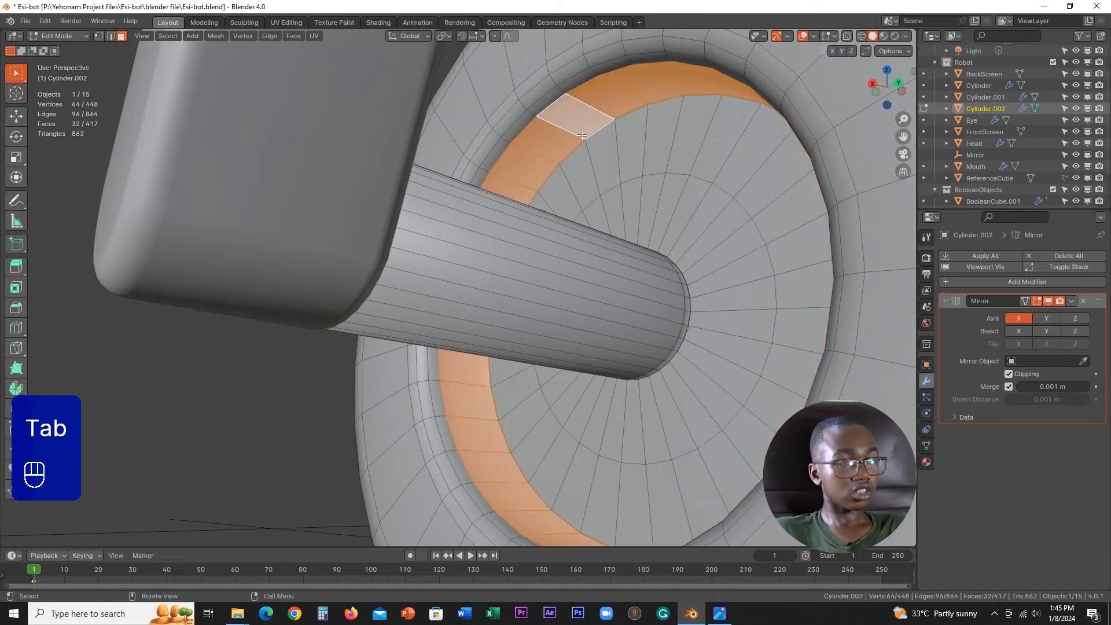
key(ctrl+f)
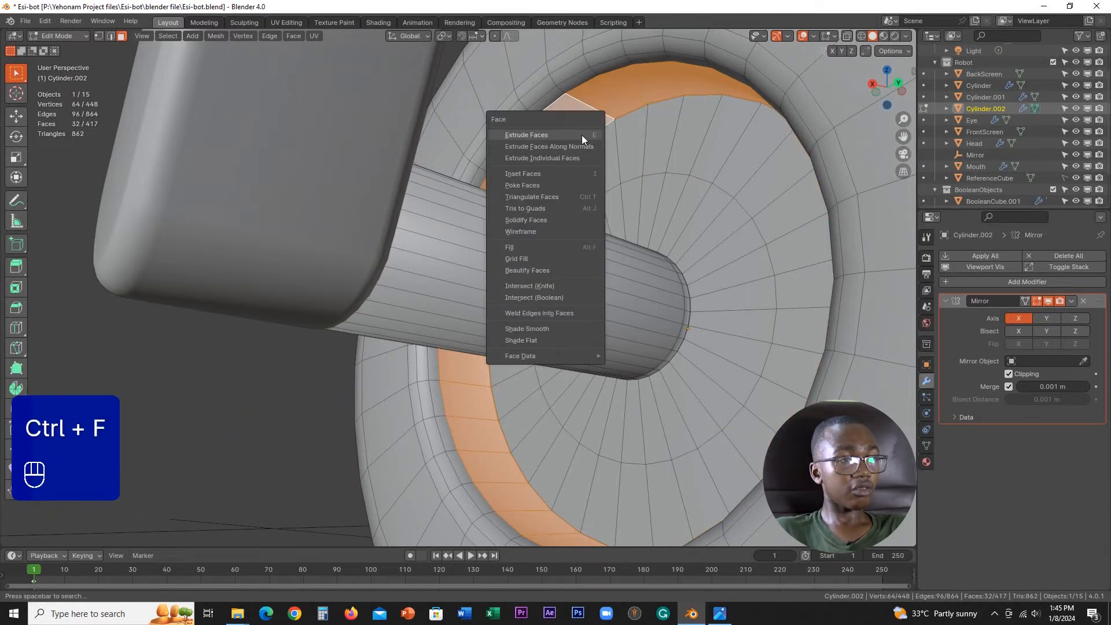
click(525, 340)
middle_drag(525, 340, 694, 322)
key(Tab)
middle_drag(479, 298, 572, 236)
Step: Set the hub recess's inner wall faces back to smooth shading
key(Tab)
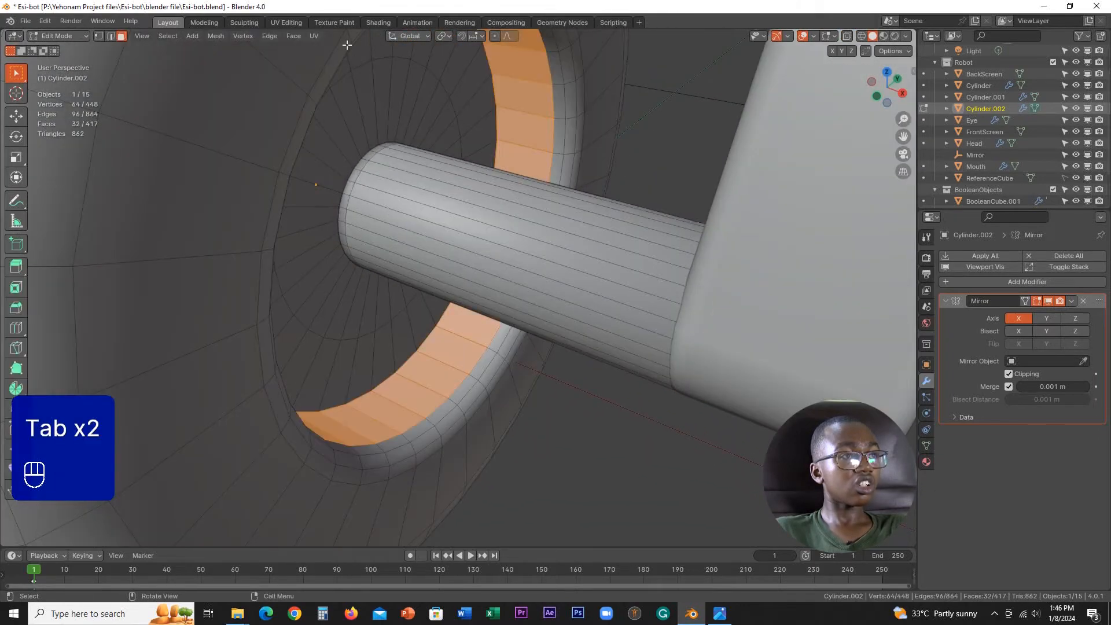
click(296, 36)
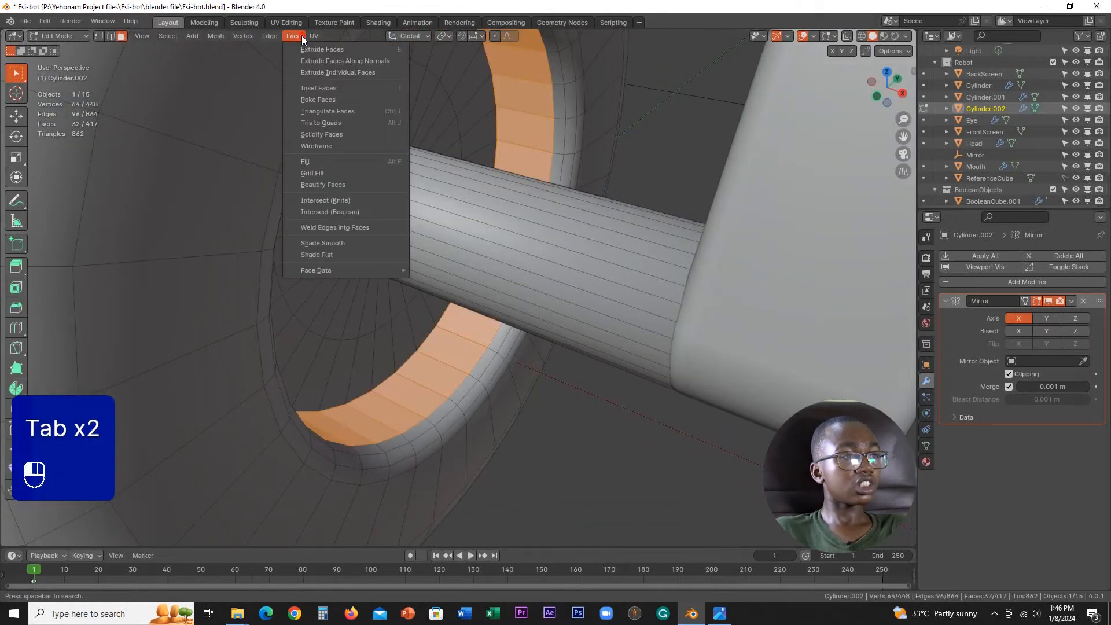
click(331, 242)
key(Tab)
middle_drag(464, 161, 511, 194)
Step: Add one centred loop cut around the tread, in the face band next to the wheel's mirror plane
scroll(569, 132, down, 5)
key(Tab)
key(ctrl+r)
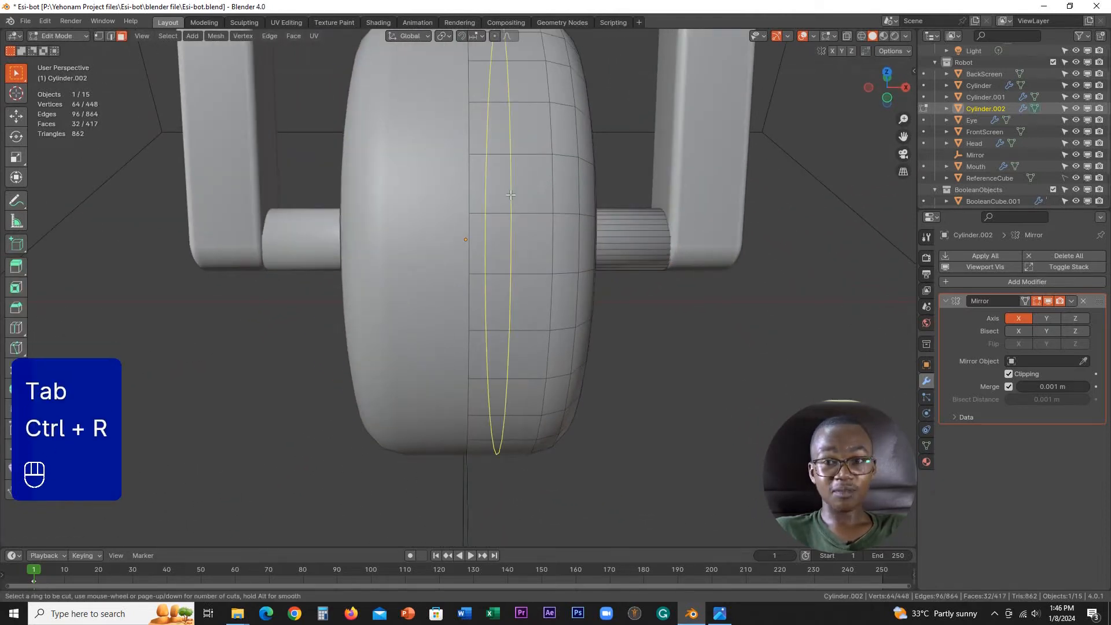
click(511, 194)
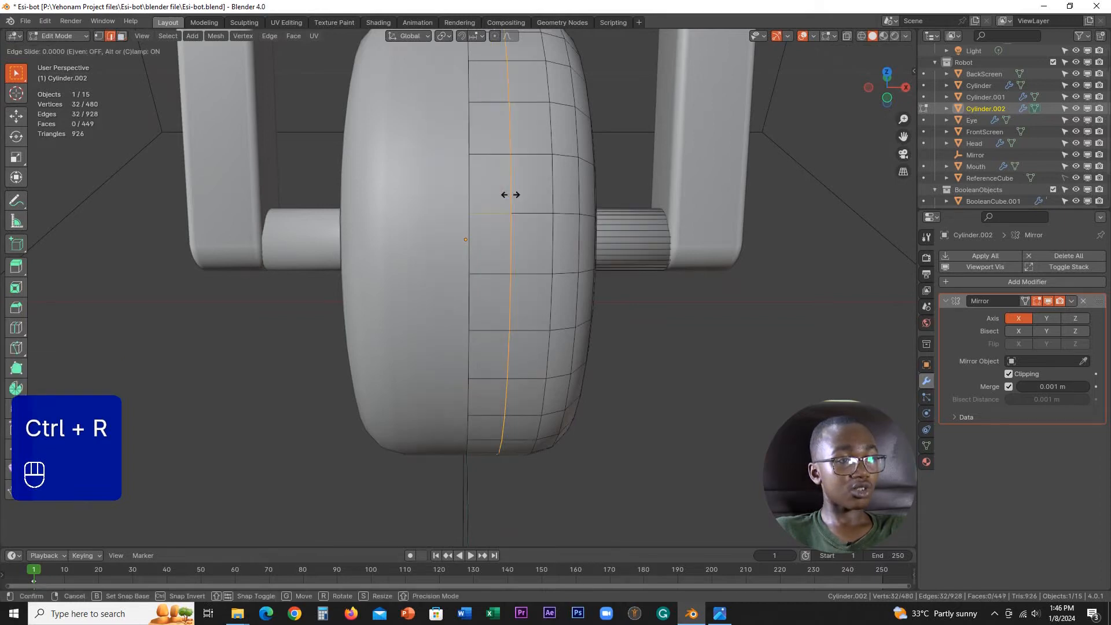
right_click(509, 192)
Step: Rotate the new tread edge loop 5° about the global X axis
middle_drag(509, 192, 572, 128)
key(r)
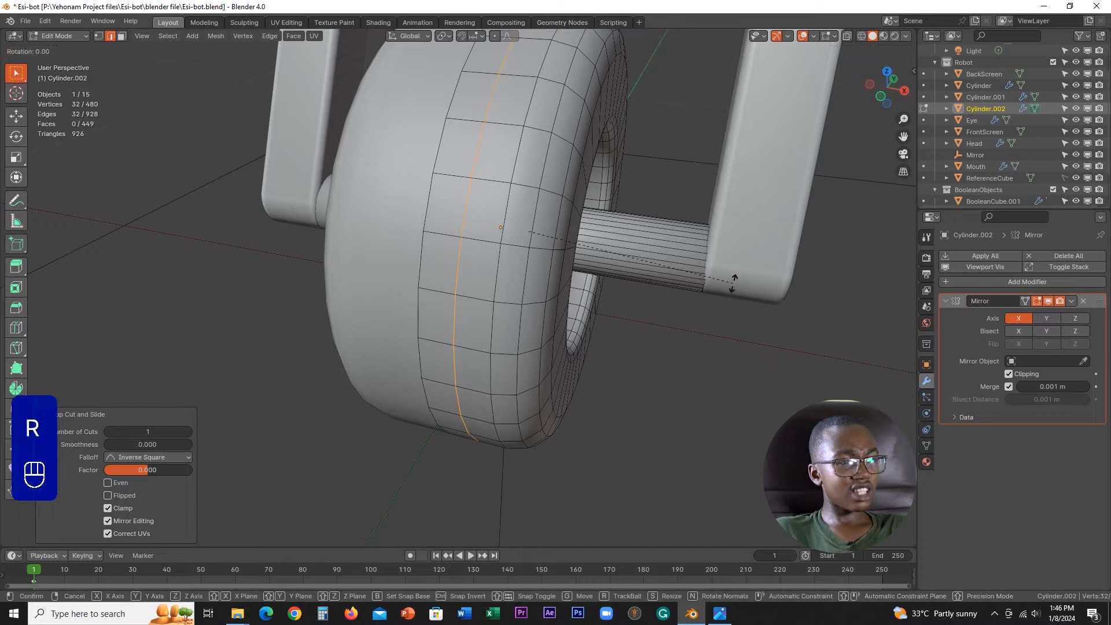
key(x)
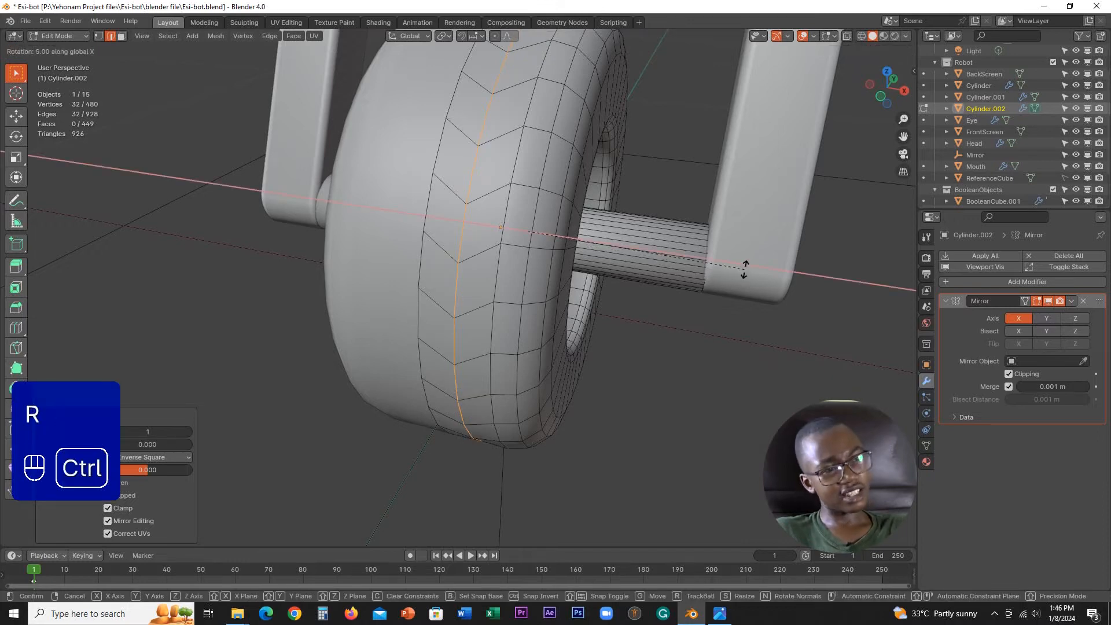
click(745, 268)
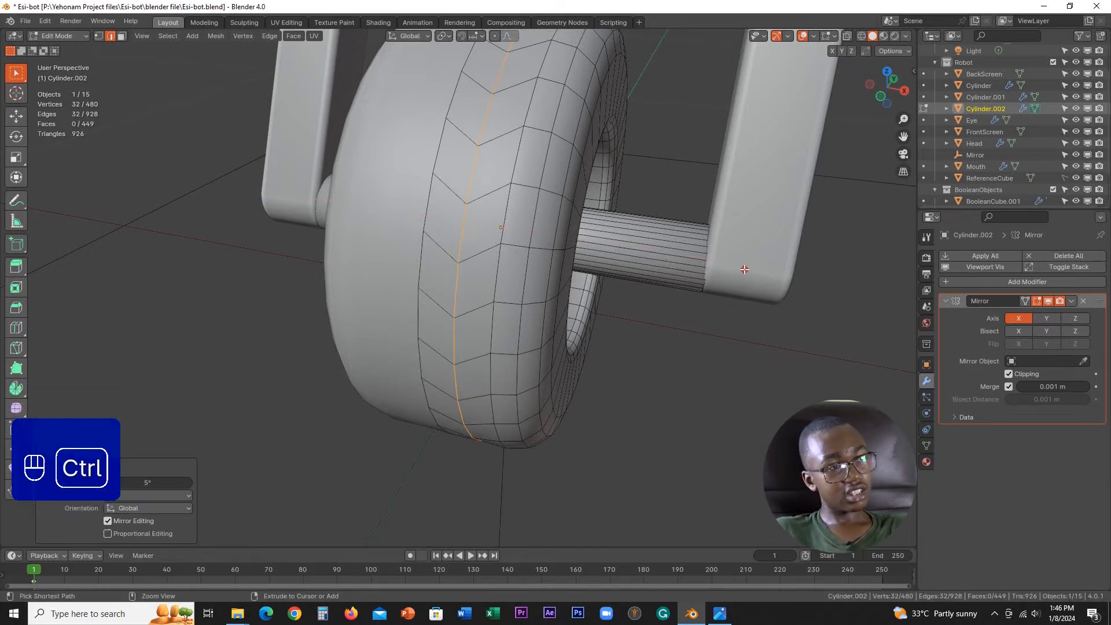
Step: Select both slanted face loops on the tread and inset their faces individually by about 0.0024 m
shift+middle_drag(745, 268, 557, 214)
key(3)
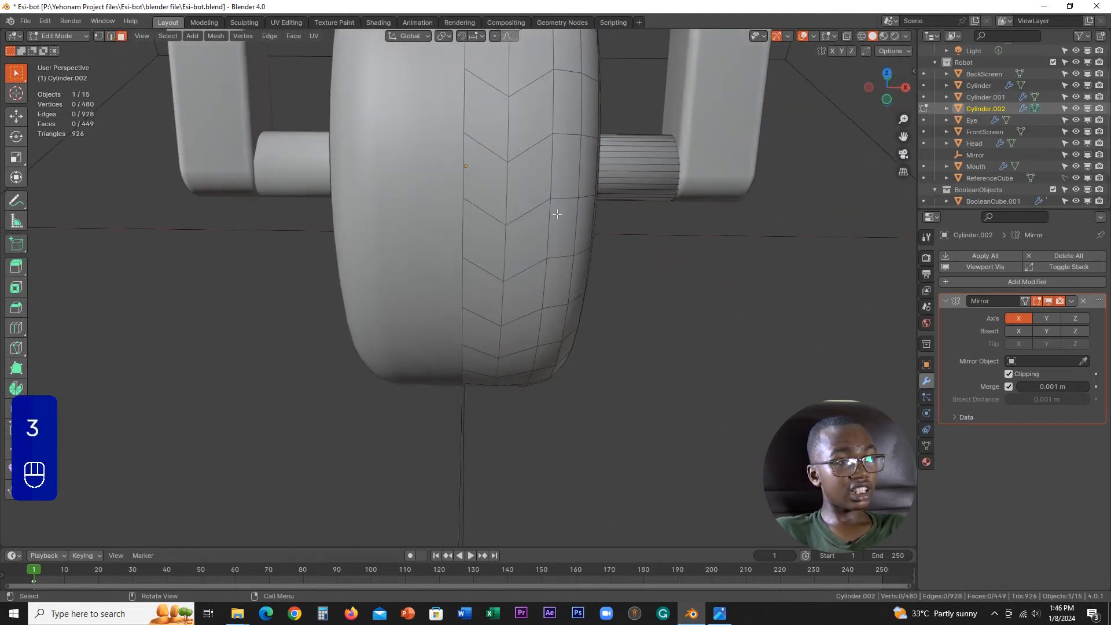
alt+click(511, 219)
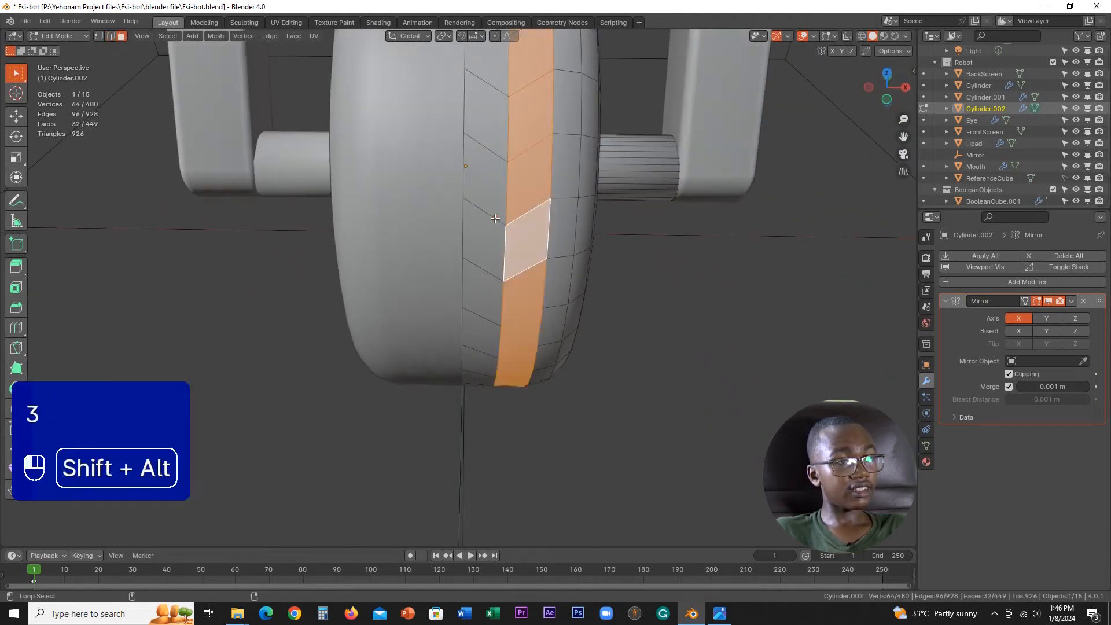
alt+shift+click(495, 218)
middle_drag(495, 219, 559, 229)
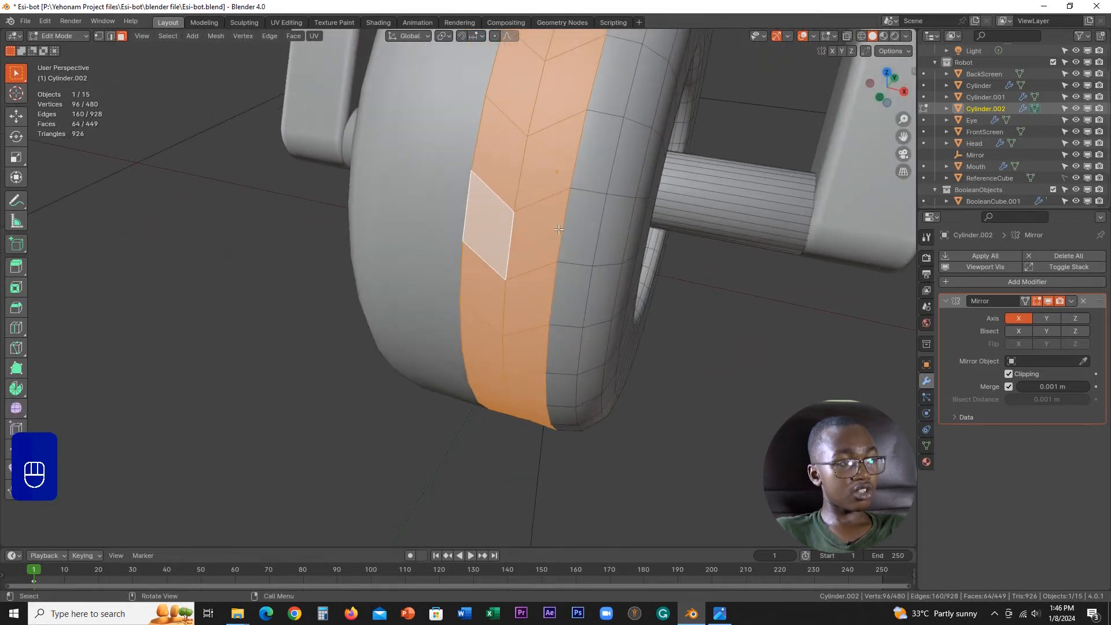
alt+click(537, 204)
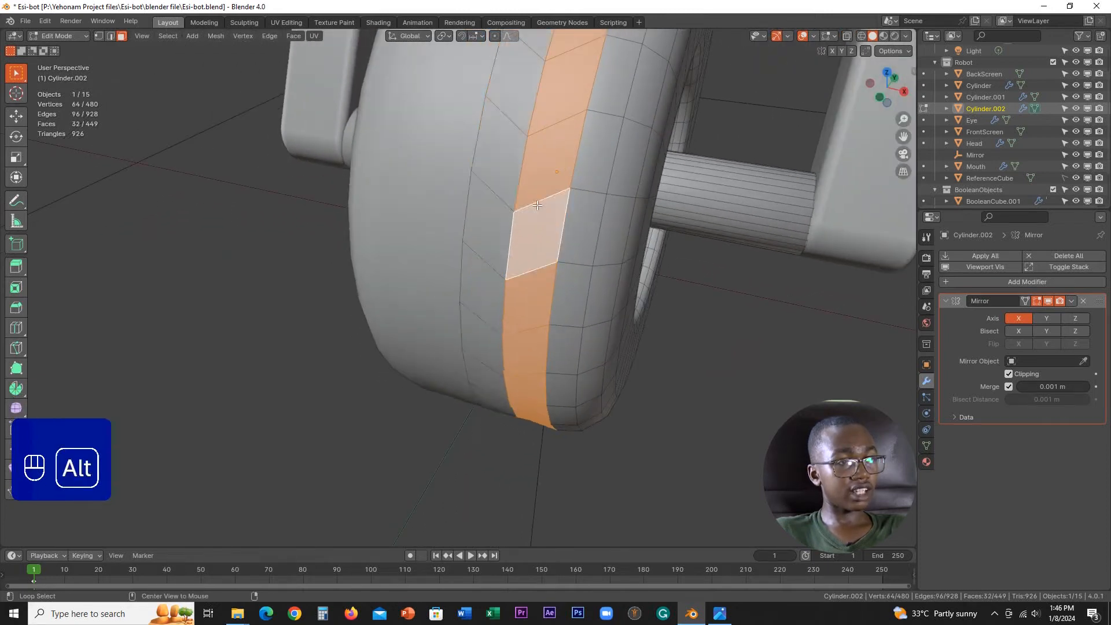
alt+shift+click(503, 198)
middle_drag(502, 198, 547, 223)
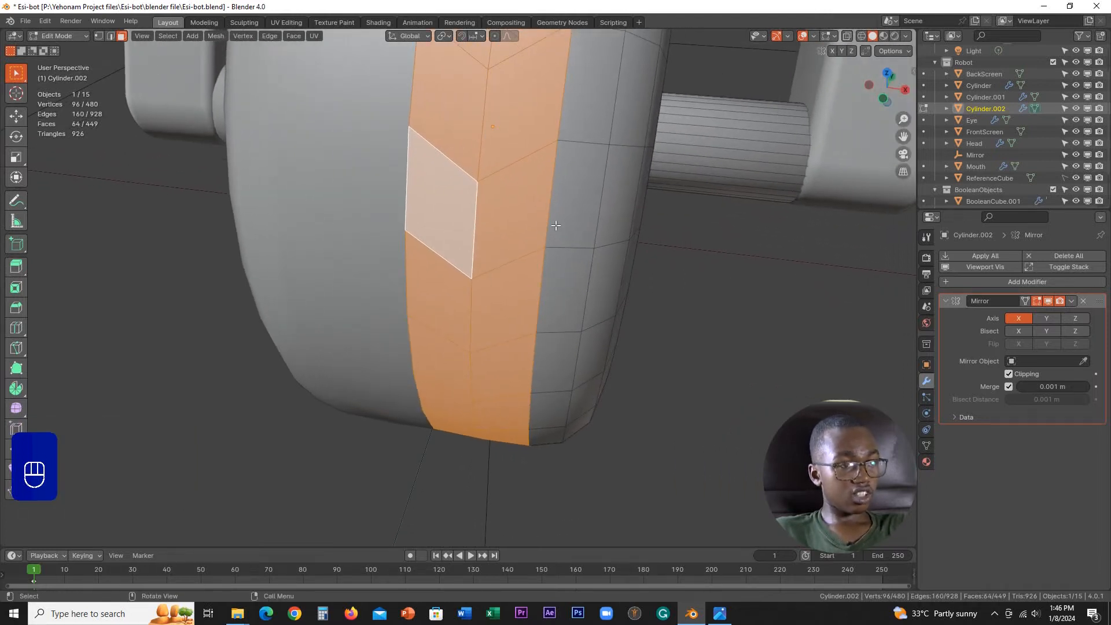
key(i)
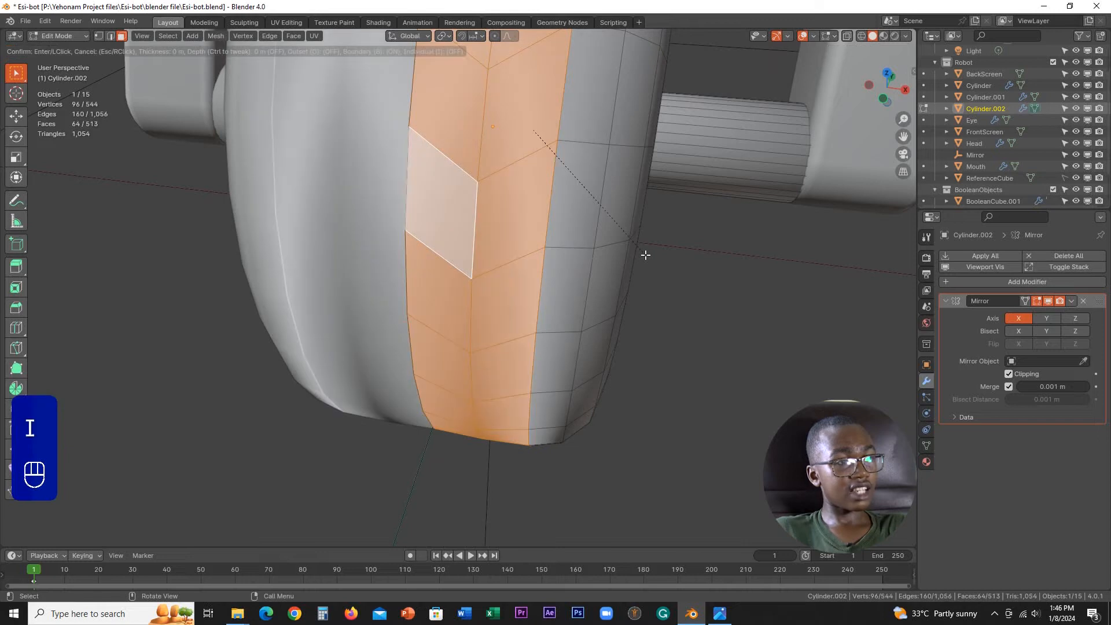
key(i)
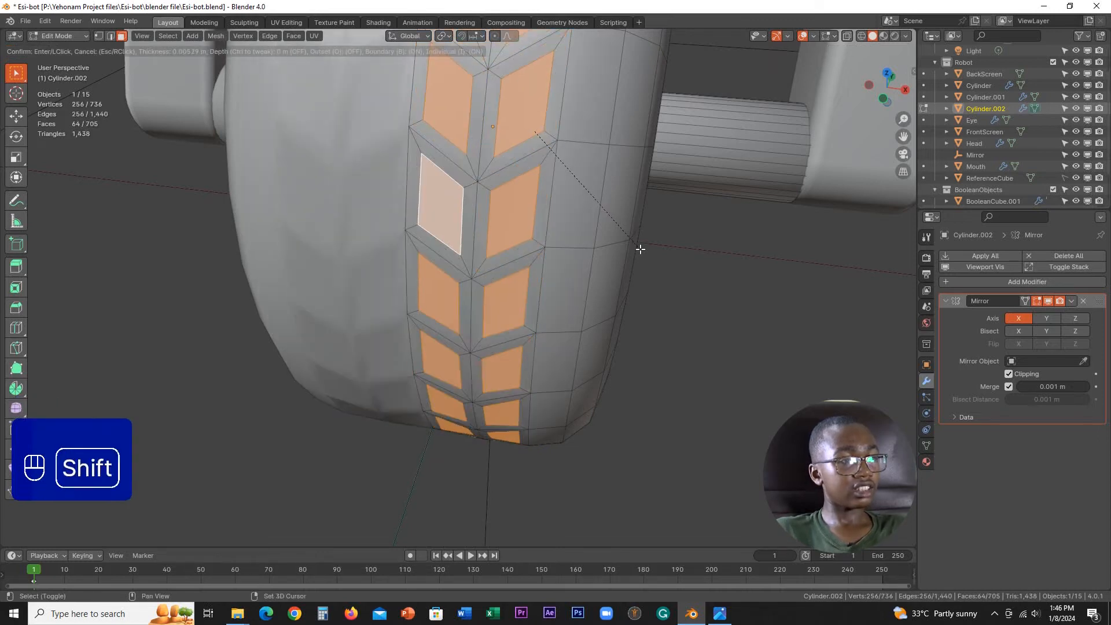
click(661, 287)
Step: Extrude the inset tread faces inward along their normals, with an offset of 0.00678 m
middle_drag(661, 287, 573, 242)
key(alt+e)
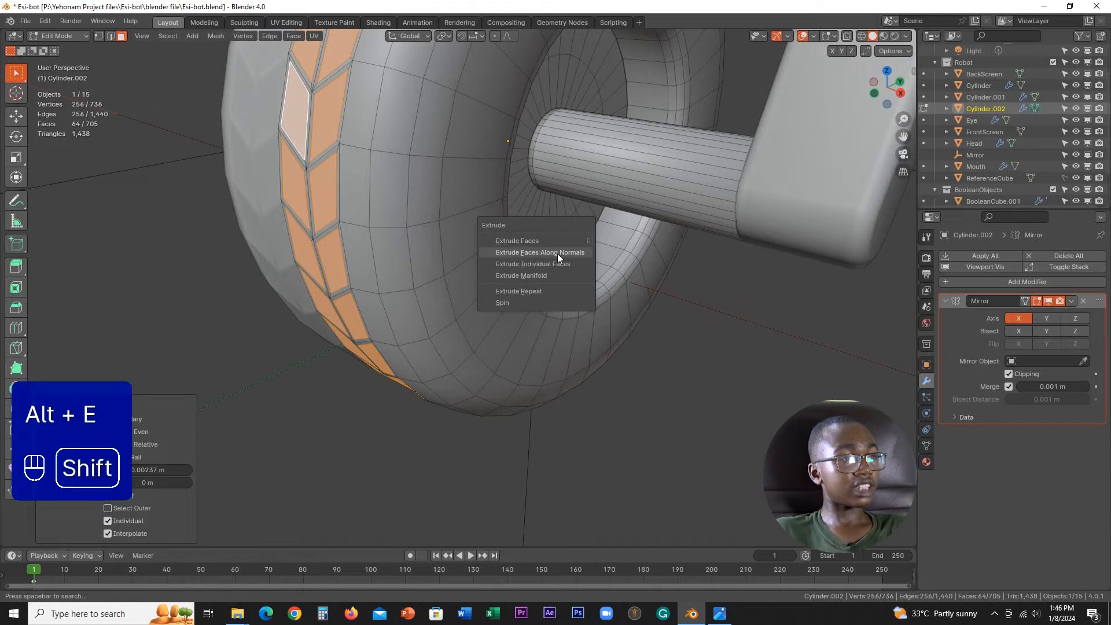
click(557, 253)
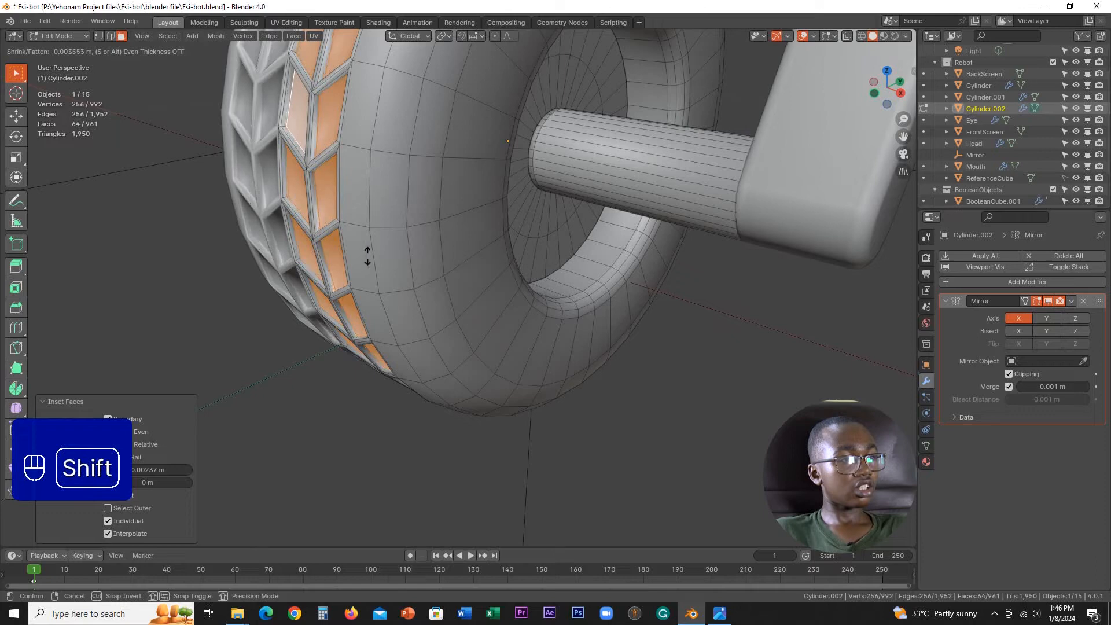
click(324, 287)
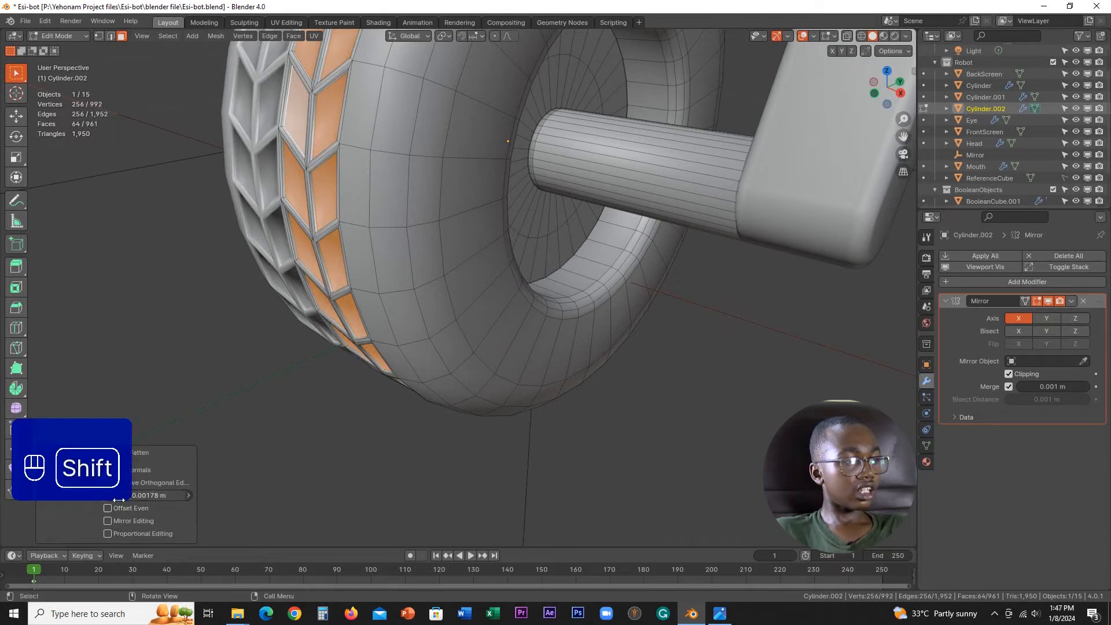
mouse_move(145, 495)
shift+mouse_down()
mouse_move(185, 495)
mouse_move(139, 495)
mouse_move(152, 495)
shift+mouse_up()
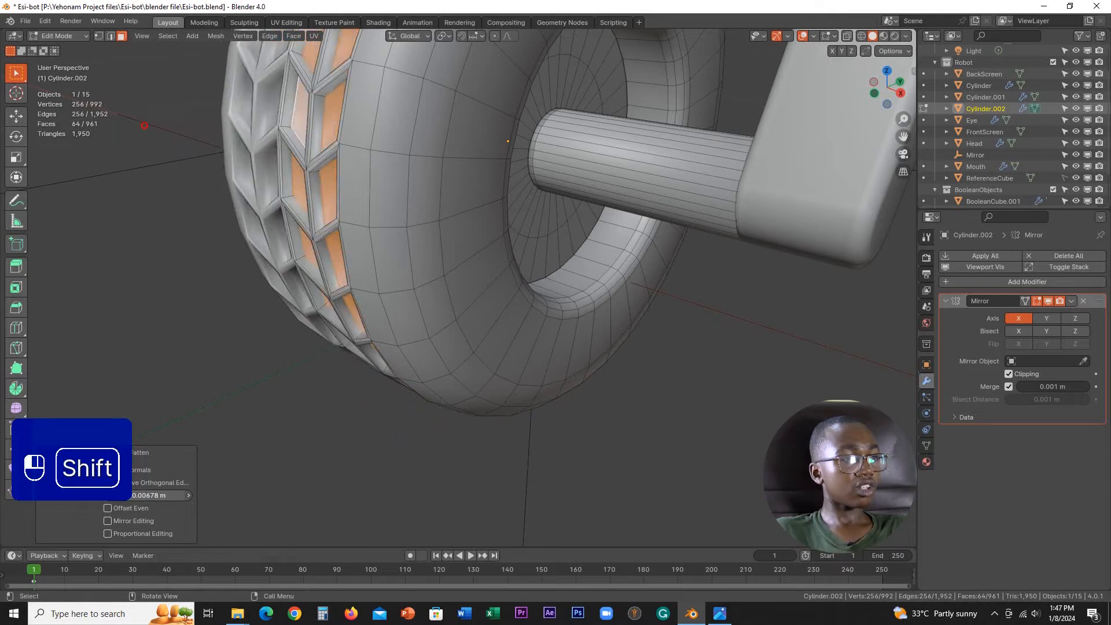
middle_drag(280, 454, 558, 310)
scroll(558, 310, up, 2)
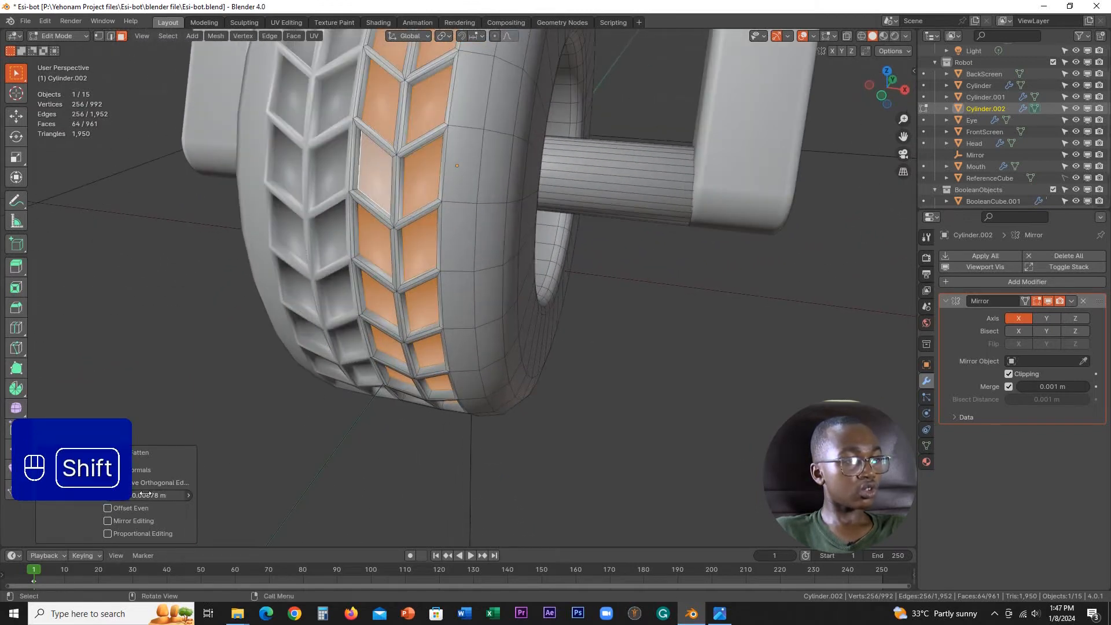
Step: Try raising the extruded tread faces outward with a 0.00522 m offset, and undo the extrusion
shift+drag(153, 495, 157, 495)
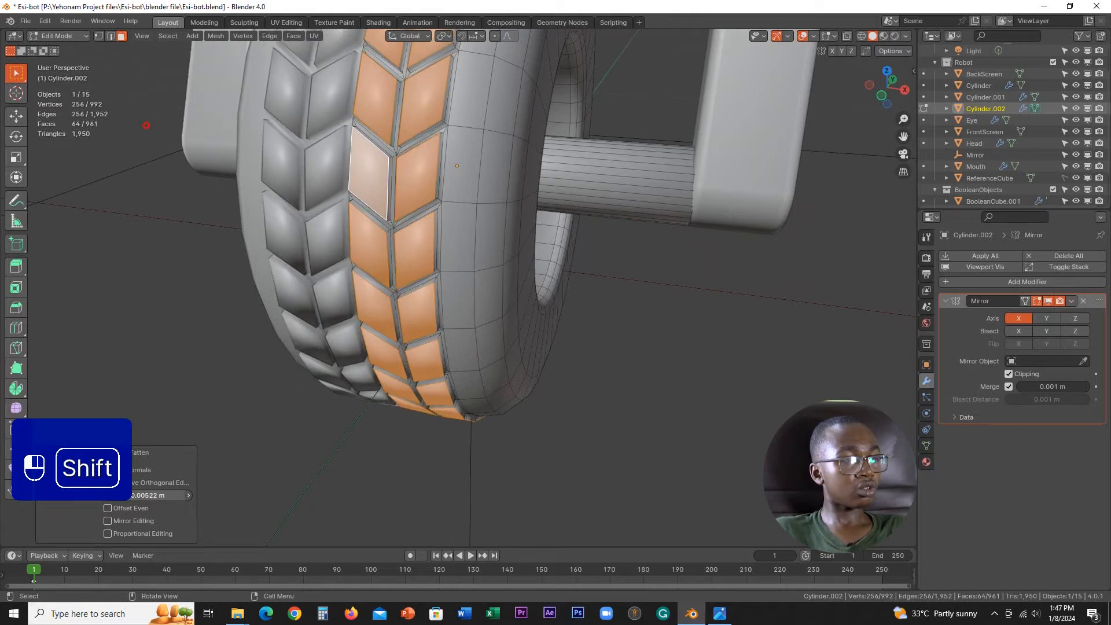
middle_drag(407, 391, 437, 310)
scroll(519, 370, up, 2)
key(ctrl+z)
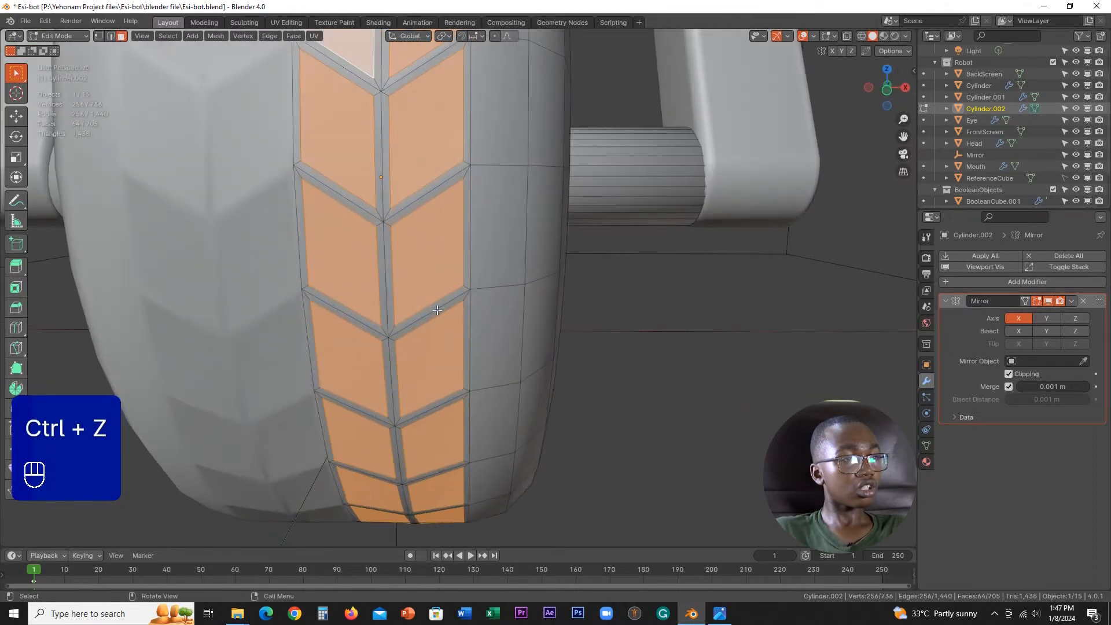
key(1)
alt+click(389, 271)
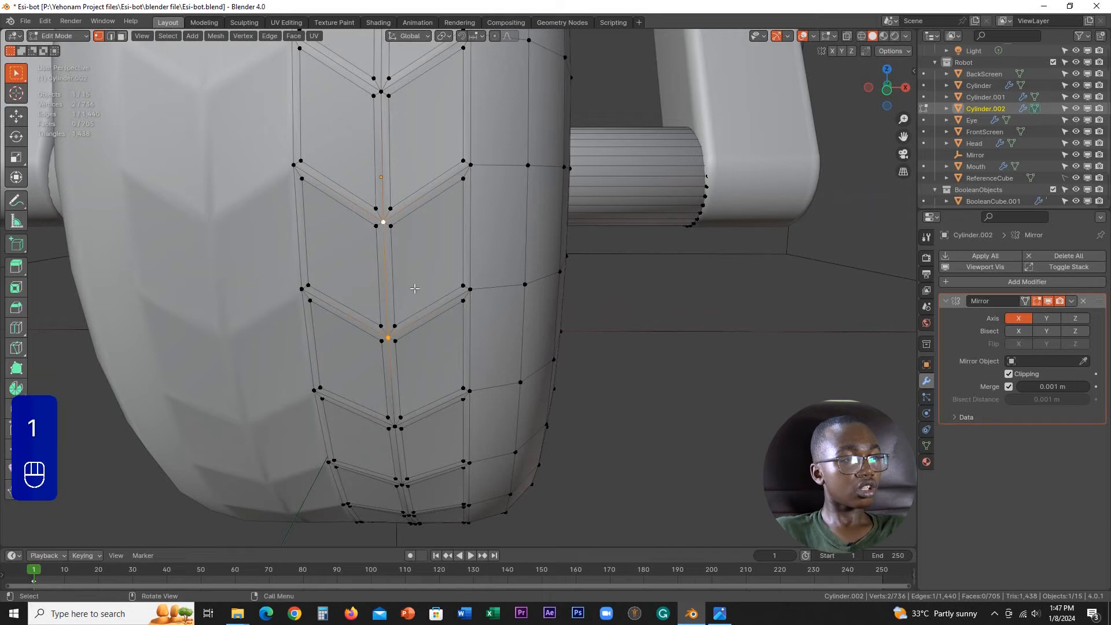
key(ctrl+z)
middle_drag(388, 270, 413, 345)
key(g)
right_click(421, 344)
Step: Try scaling the selected inset tread faces with the Z axis locked
key(s)
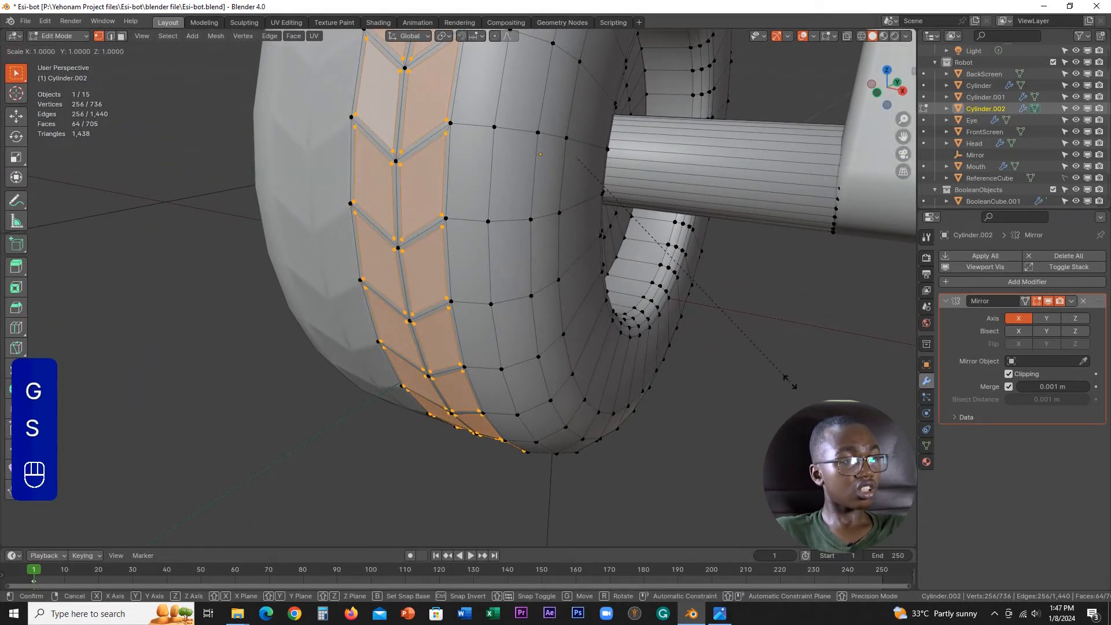
key(shift+z)
key(shift+z)
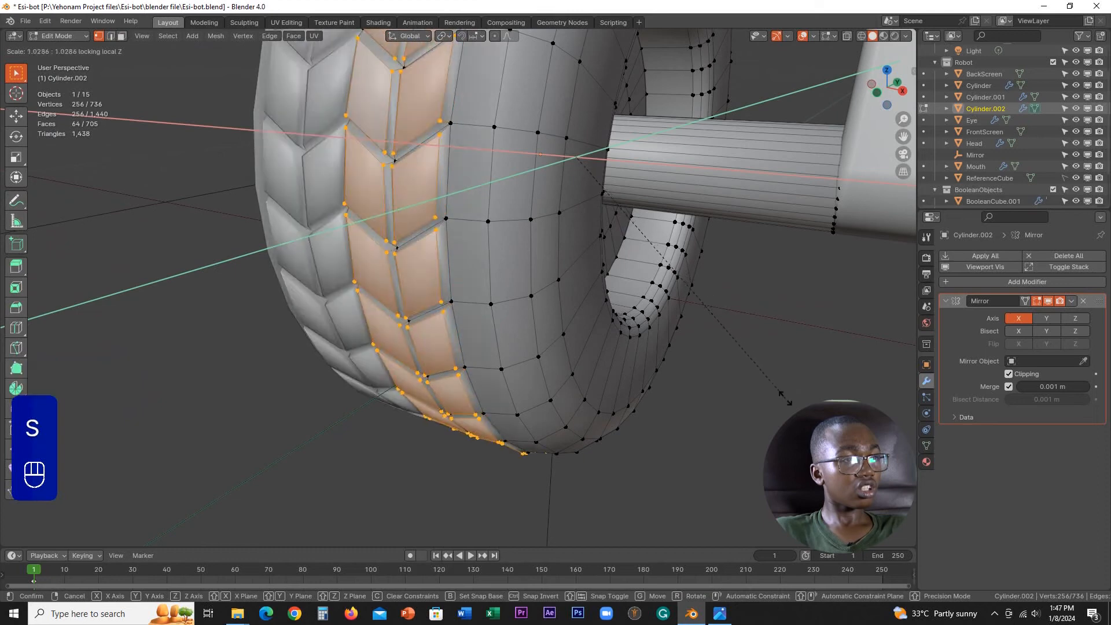
key(shift)
right_click(750, 385)
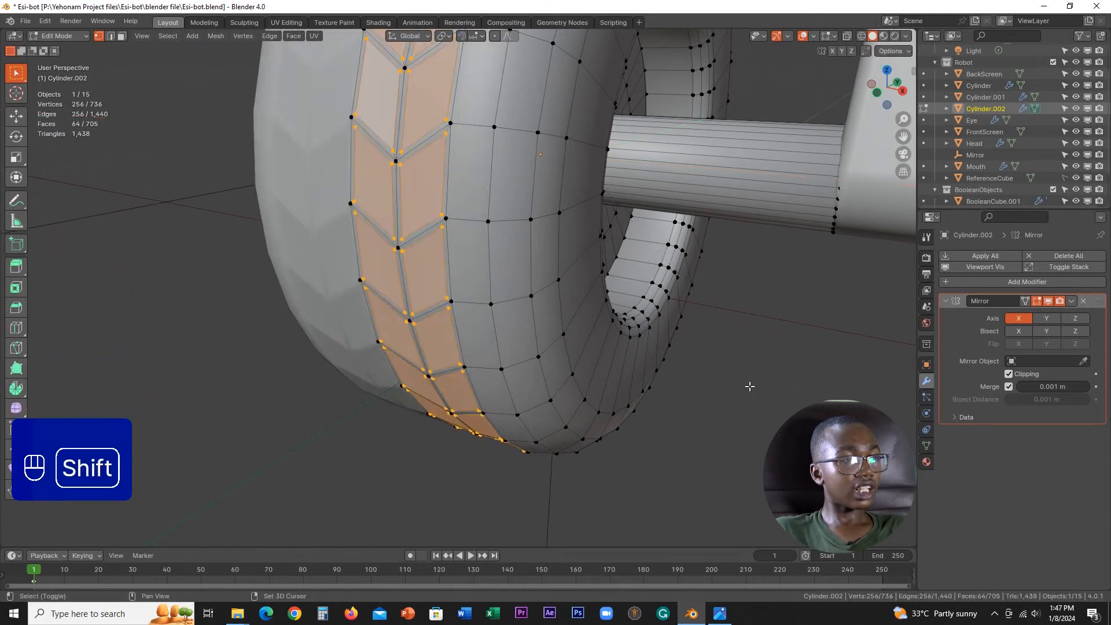
Step: Scale the selected inset tread faces outward by about 1.046 along Y and Z only, with the global X axis locked
scroll(657, 340, down, 3)
middle_drag(654, 340, 645, 349)
key(s)
key(shift+z)
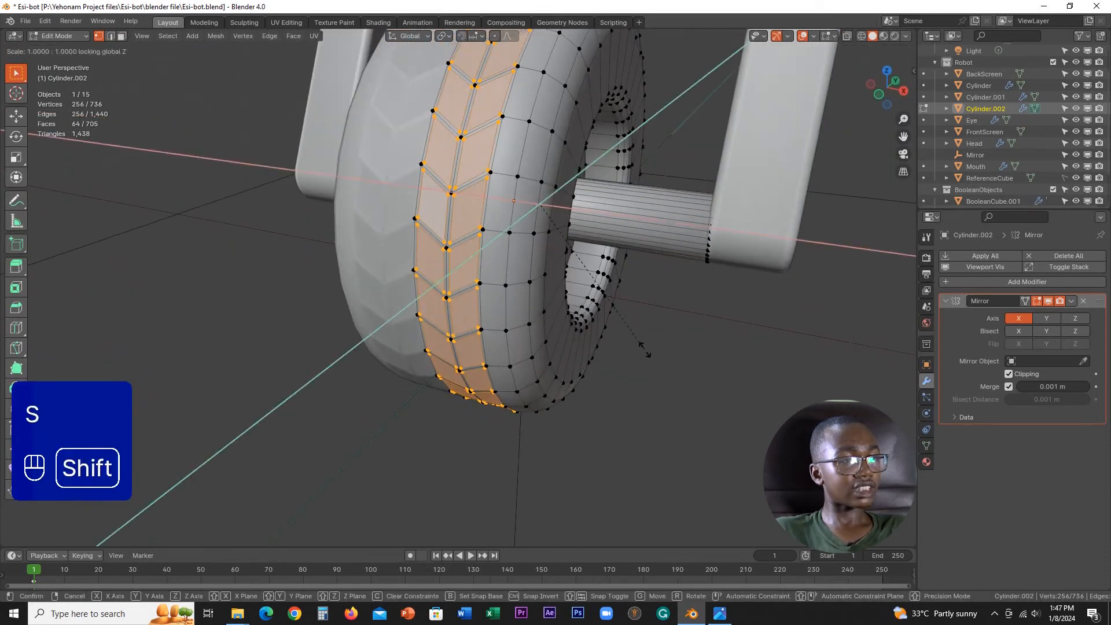
key(shift+z)
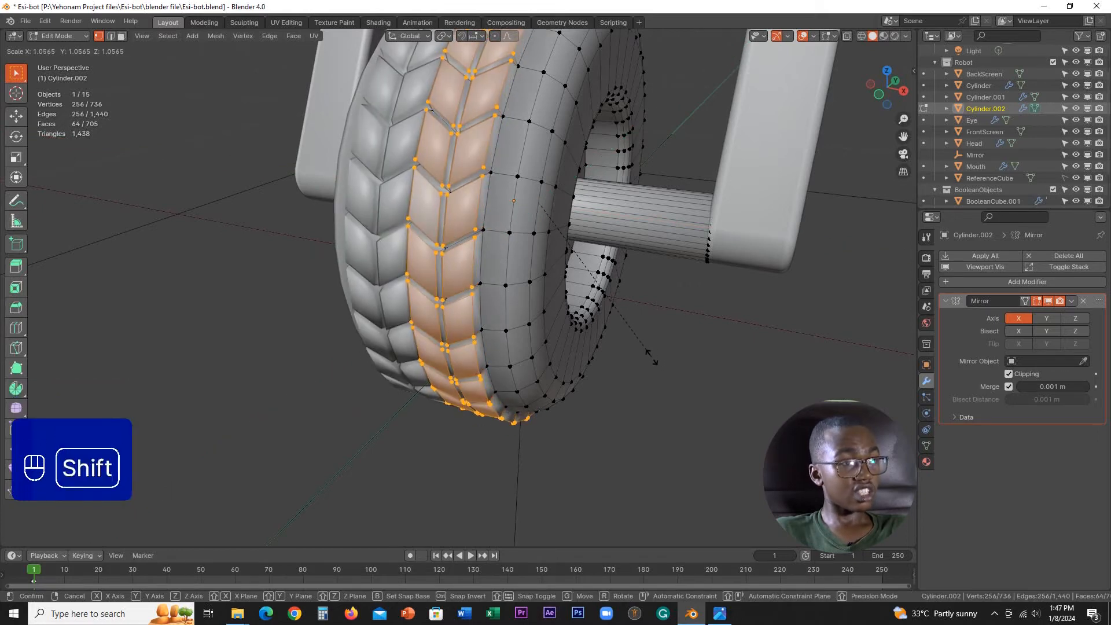
key(shift+x)
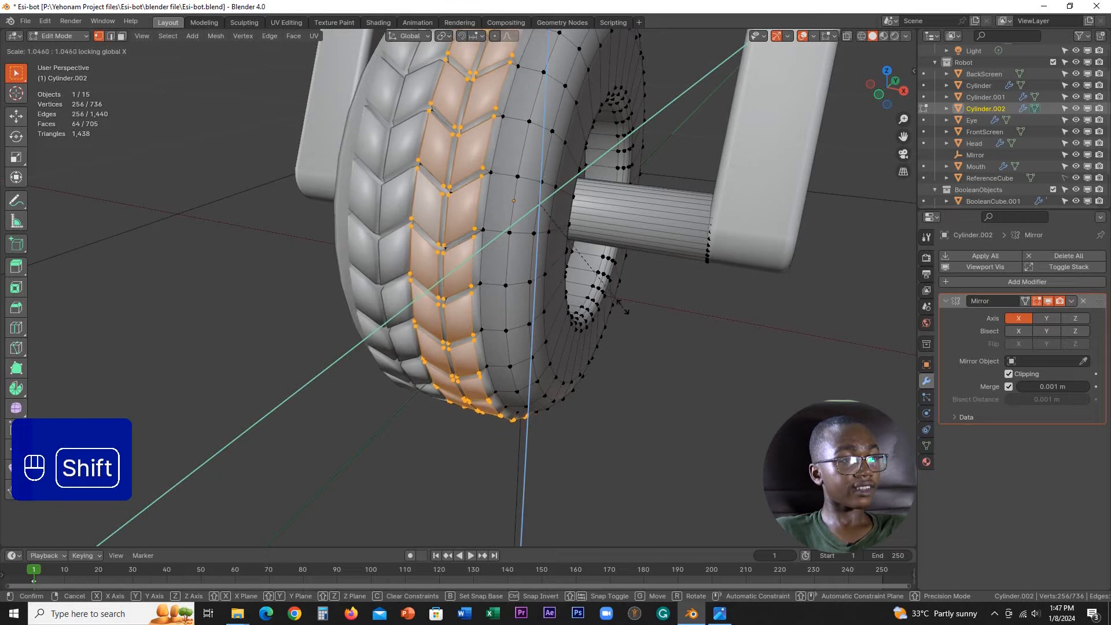
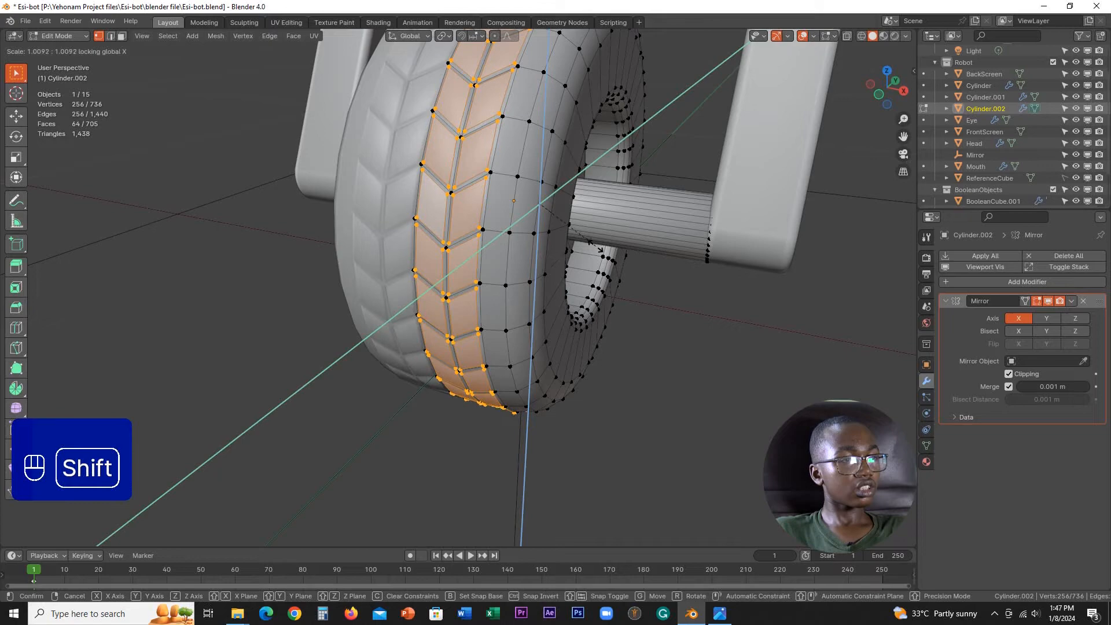
Step: Scale the selected inset tread faces by 1.011 along global Y and Z only, and check the wheel in Object Mode
click(596, 250)
middle_drag(596, 250, 538, 290)
key(Tab)
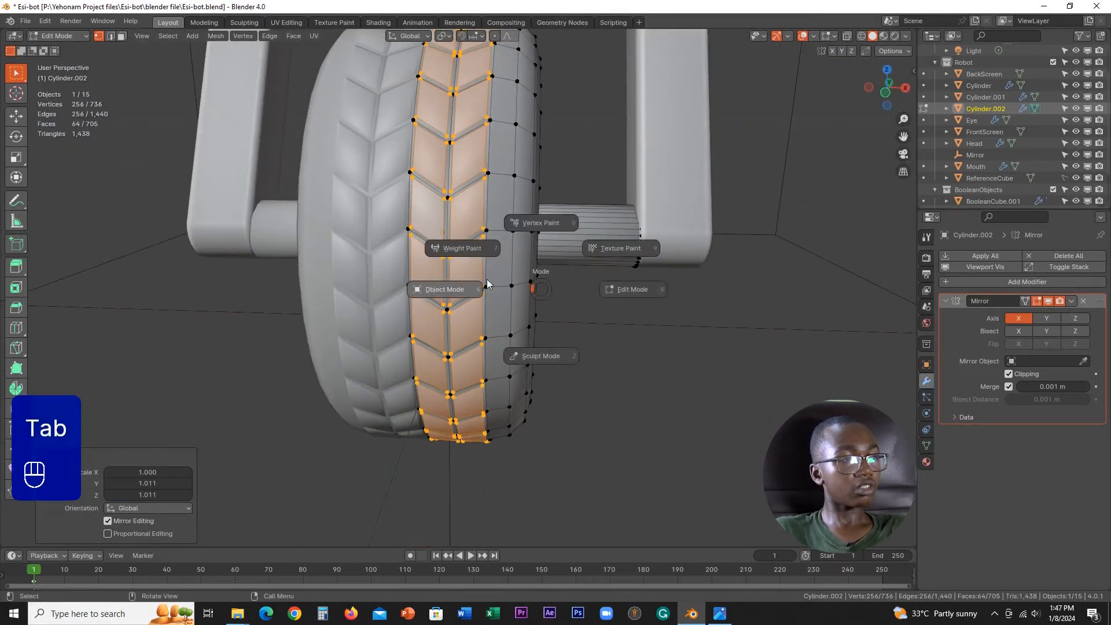
click(459, 288)
middle_drag(459, 283, 477, 296)
key(ctrl+z)
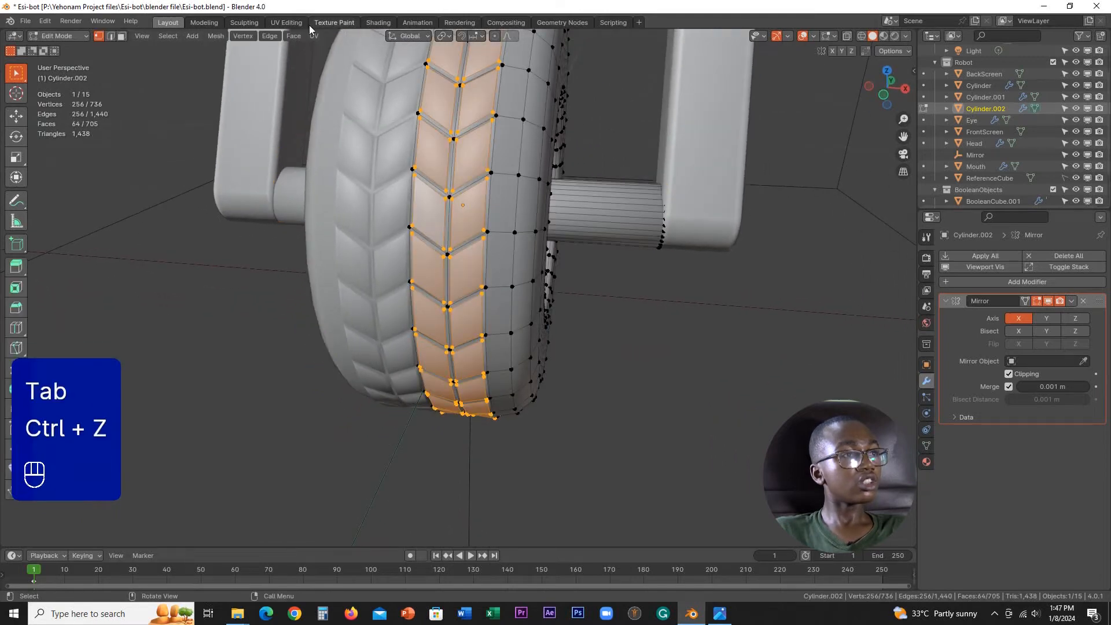
Step: Apply flat shading to the selected inset tread faces and inspect the wheel in Object Mode
click(294, 36)
click(336, 252)
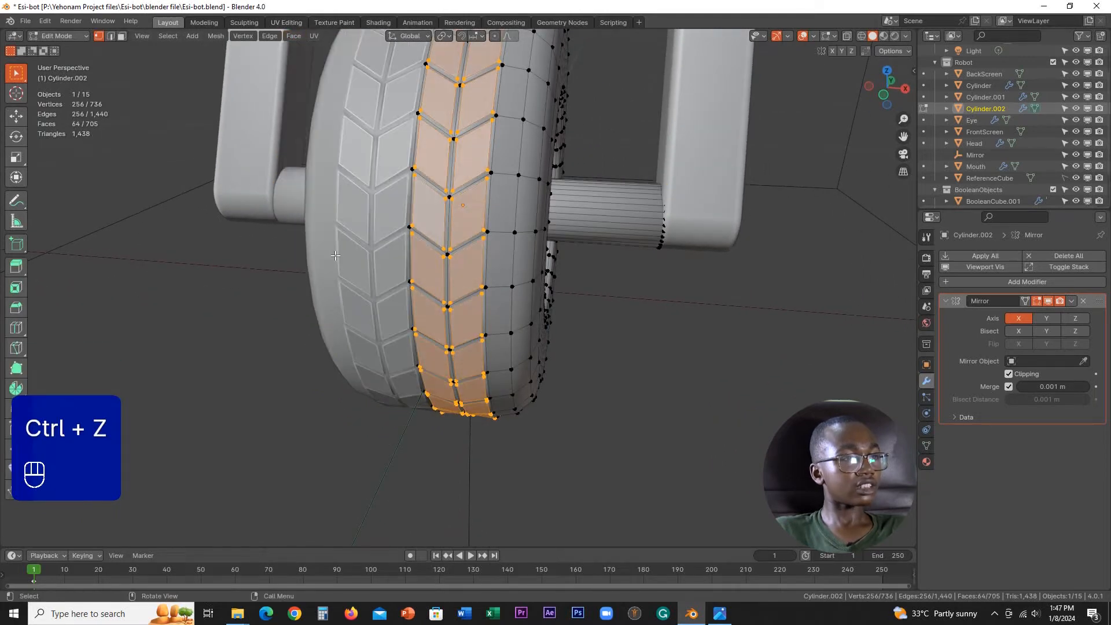
key(Tab)
click(456, 254)
scroll(457, 256, down, 2)
click(607, 319)
middle_drag(608, 323, 481, 293)
scroll(602, 314, up, 3)
Step: Add one centred loop cut around the tyre's side wall in Edit Mode
key(Tab)
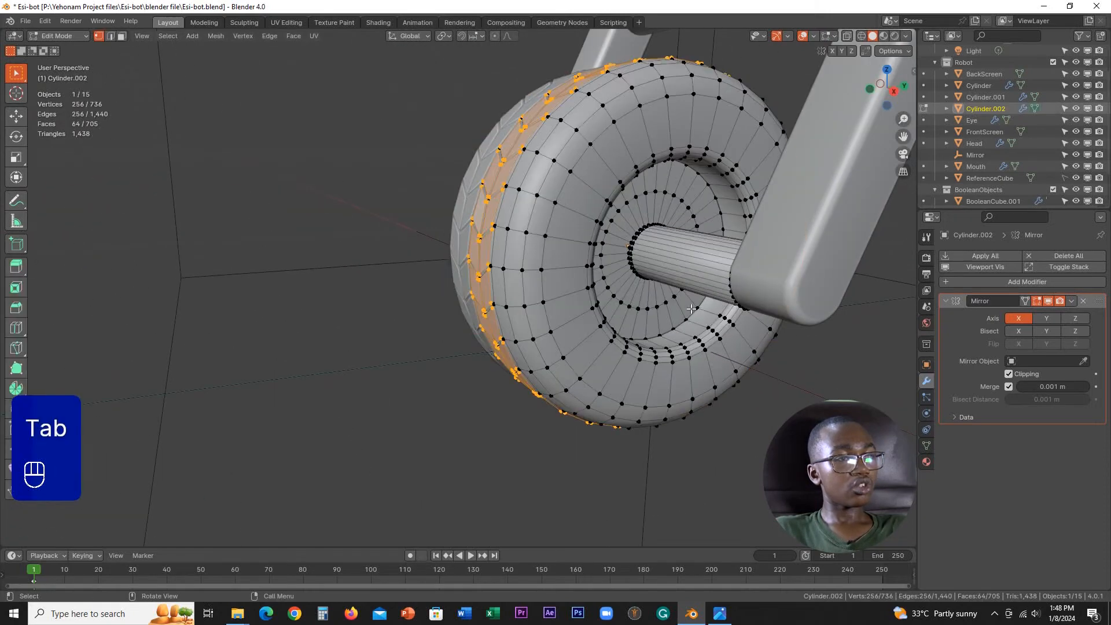
shift+middle_drag(561, 284, 538, 255)
scroll(538, 255, up, 2)
key(ctrl+r)
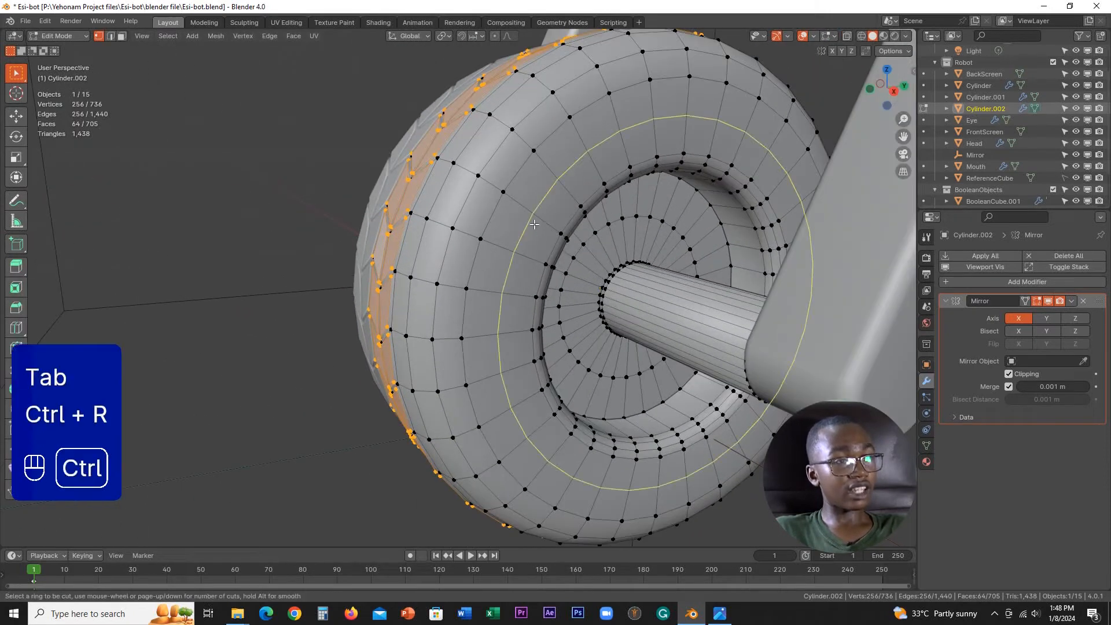
click(572, 196)
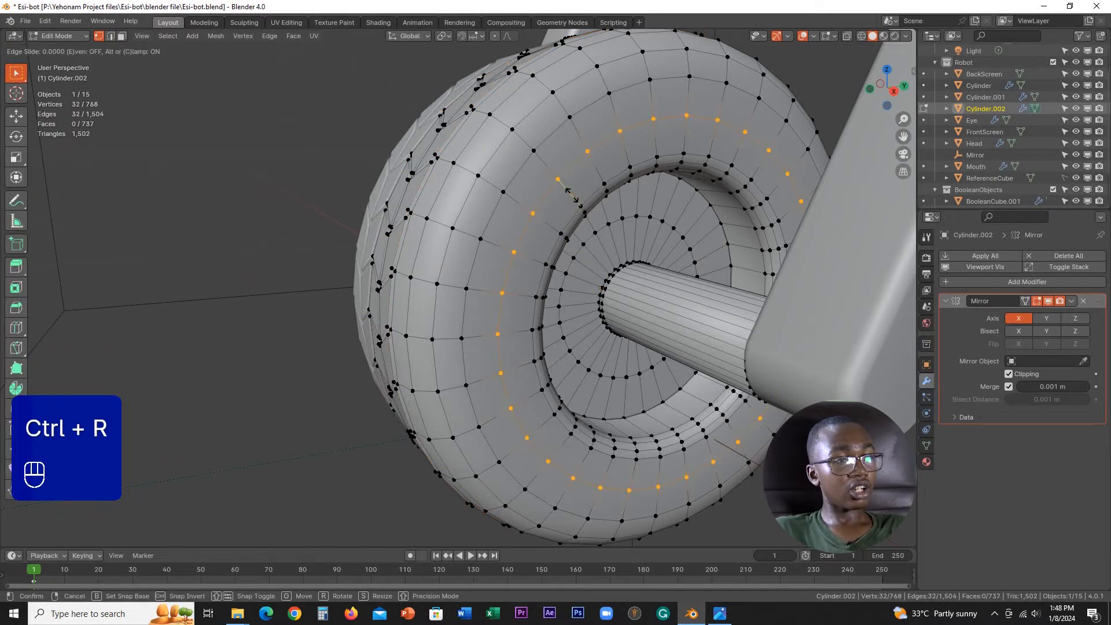
right_click(572, 196)
Step: Select three adjacent face loops around the tyre's side wall in face select mode
middle_drag(572, 196, 492, 359)
key(3)
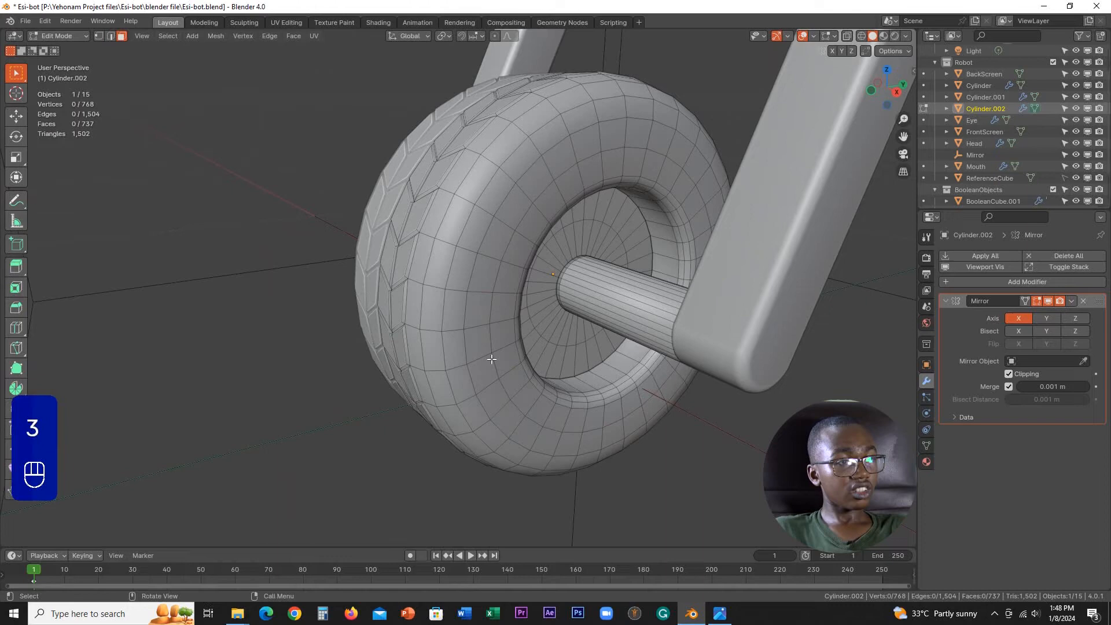
alt+click(481, 319)
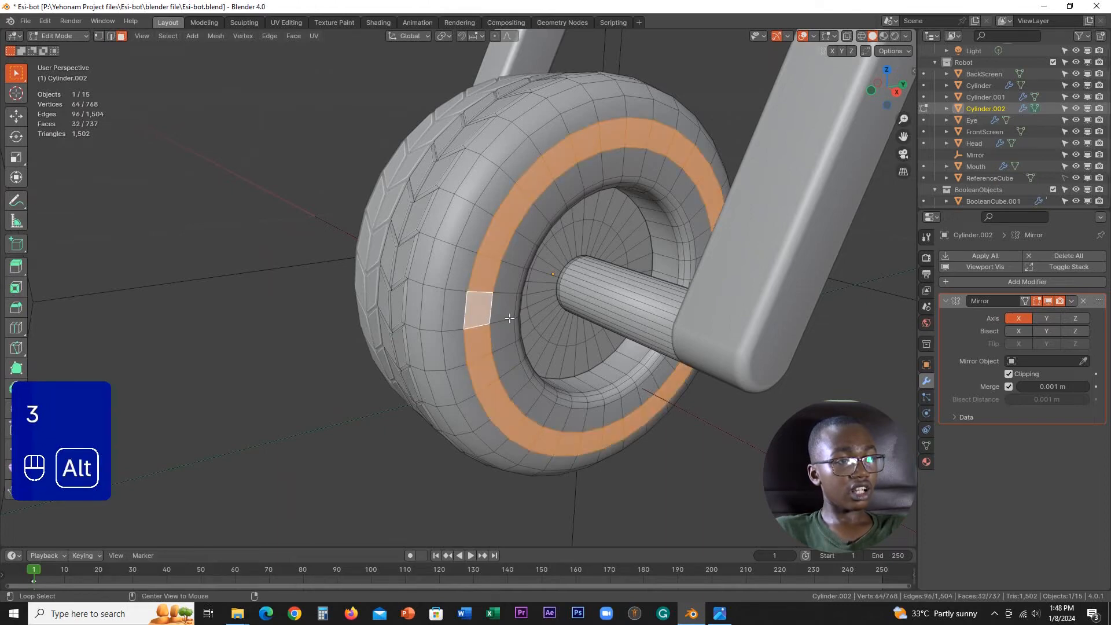
middle_drag(515, 347, 499, 321)
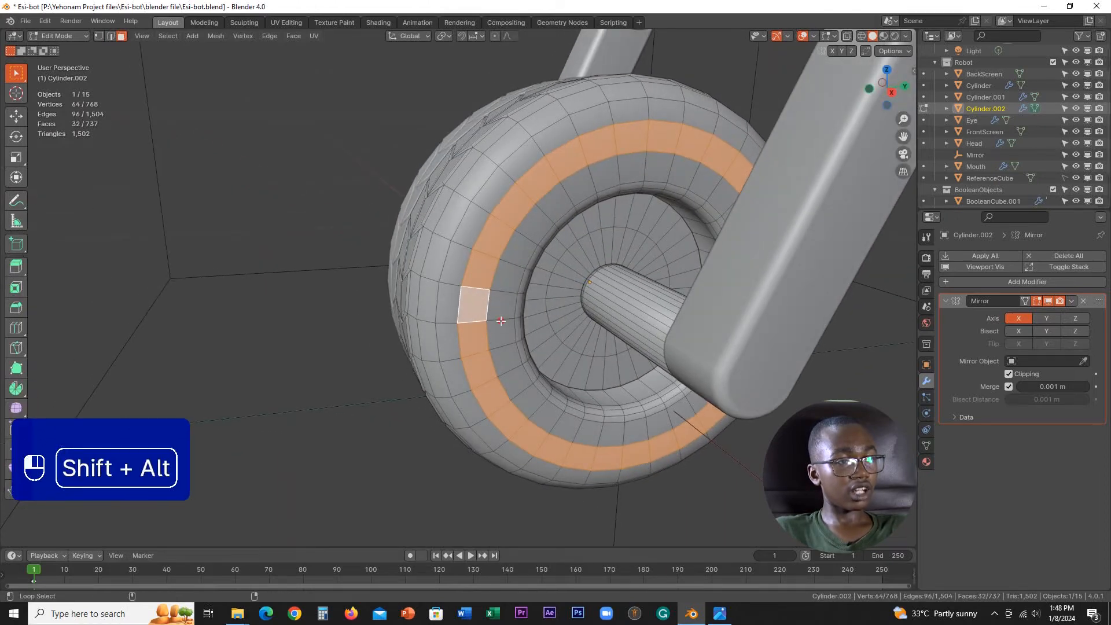
alt+shift+click(501, 320)
alt+shift+click(451, 322)
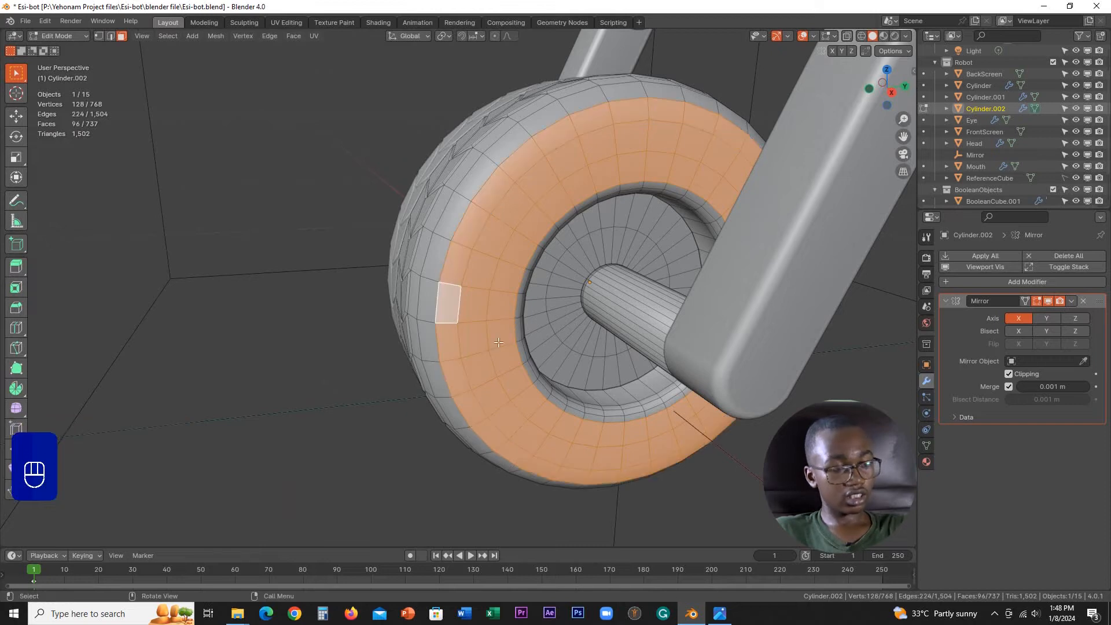
scroll(568, 360, up, 1)
key(i)
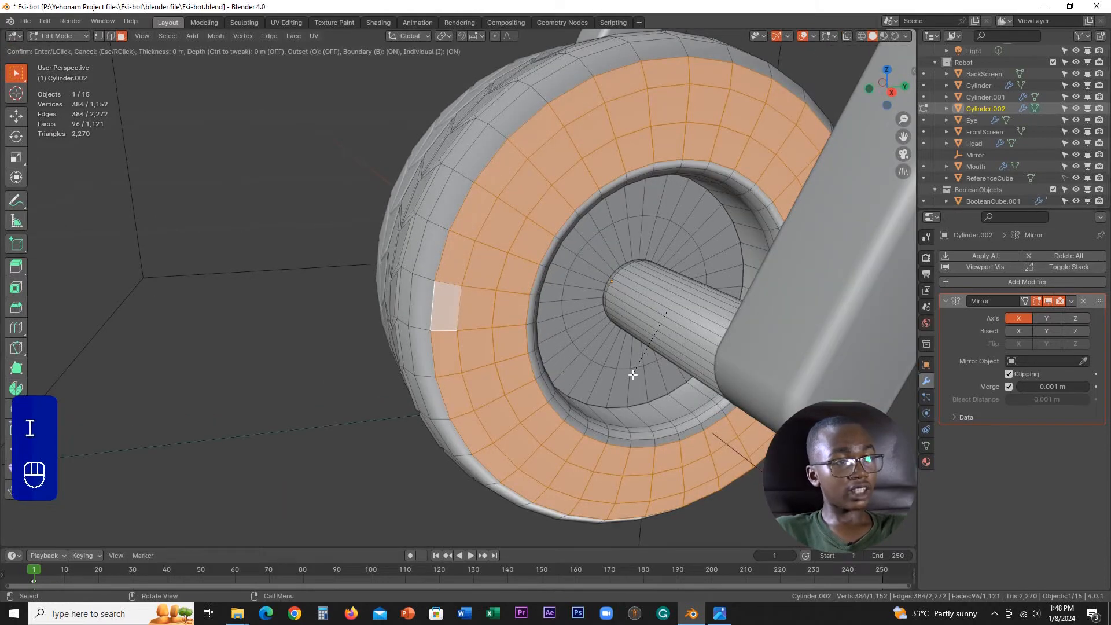
key(i)
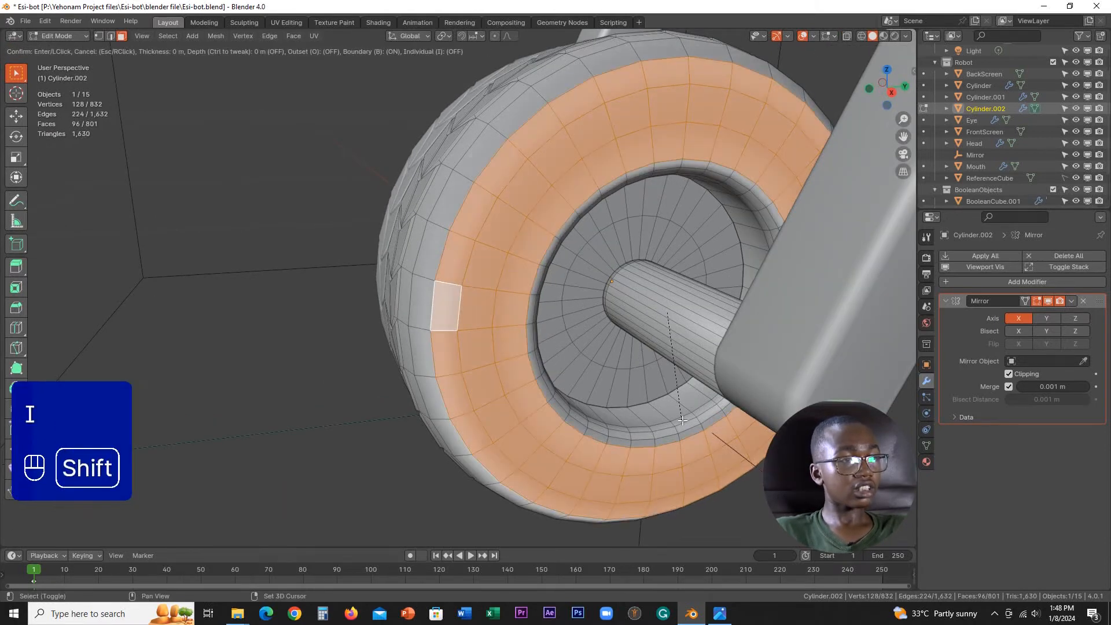
right_click(660, 379)
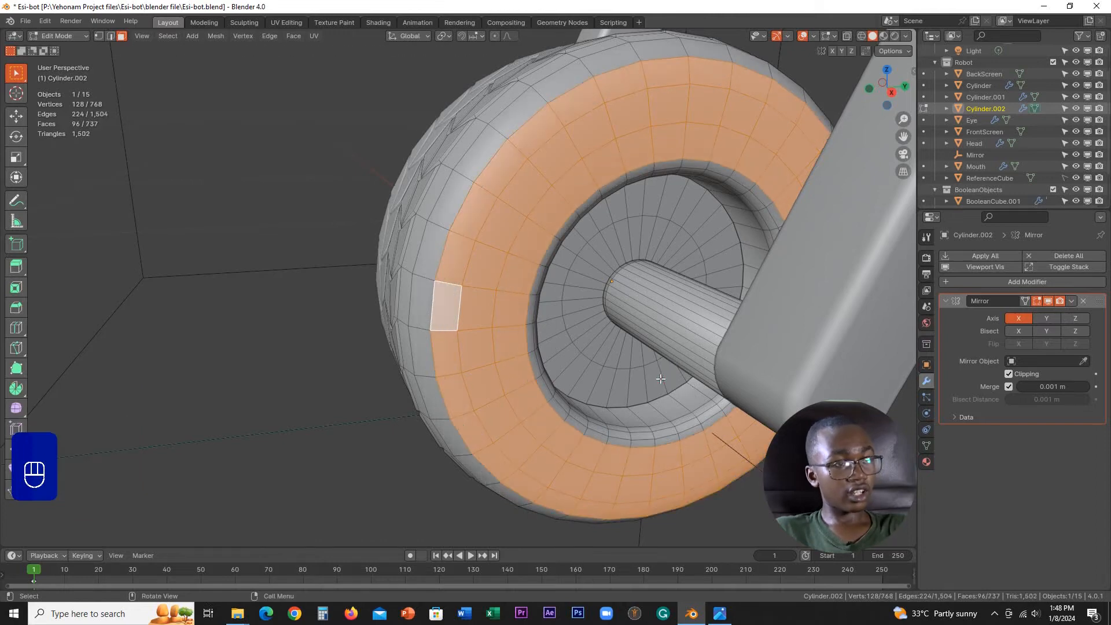
Step: Try insetting the selected side-wall faces individually with a thickness of 0.002906 m
key(i)
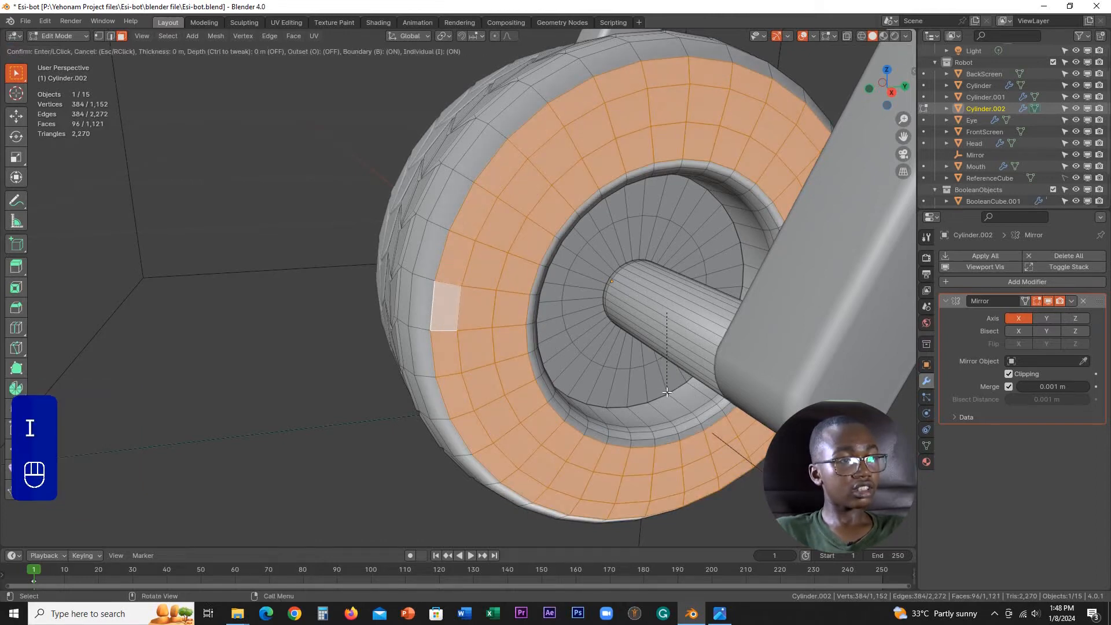
key(i)
key(shift)
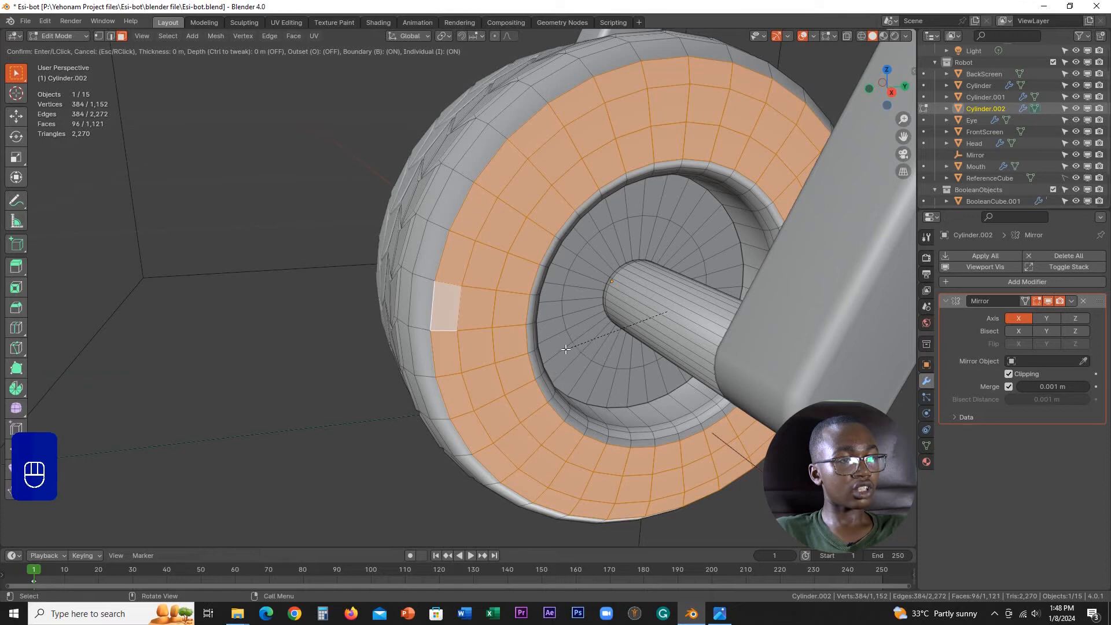
key(shift)
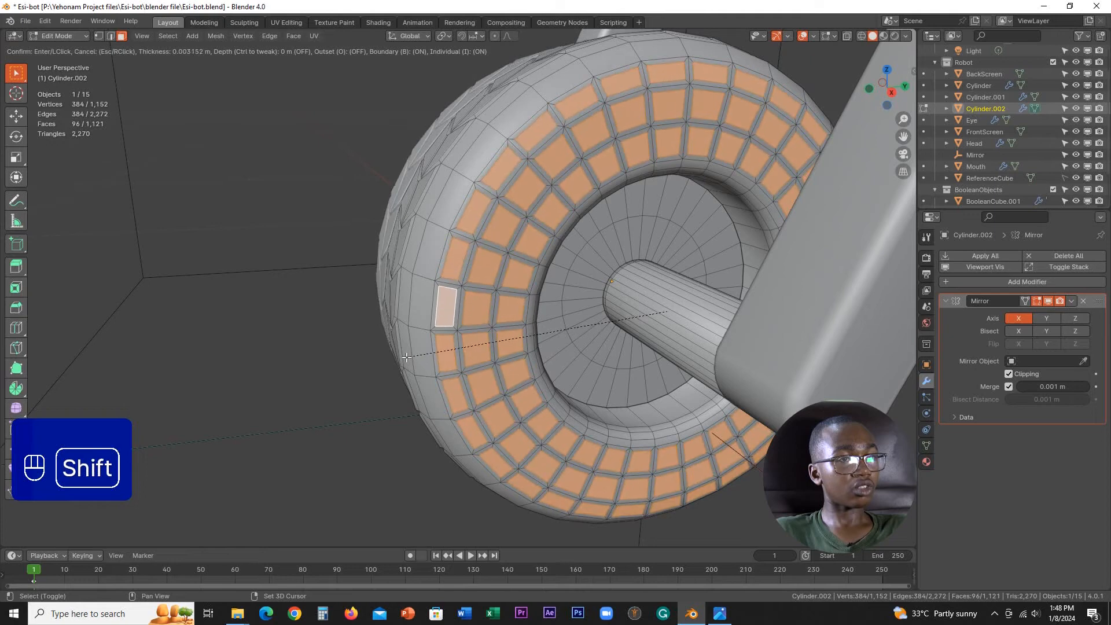
click(404, 359)
Step: Try extruding the inset side-wall faces along their normals with an offset of 0.00245 m
middle_drag(404, 358, 568, 346)
key(alt+e)
click(568, 346)
key(shift)
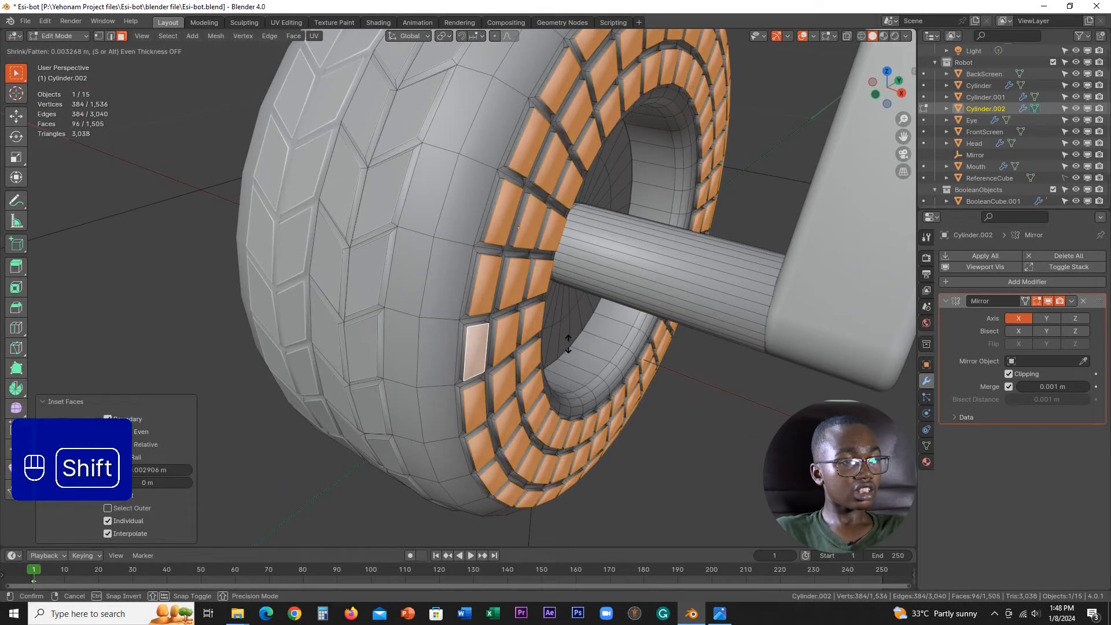
click(573, 344)
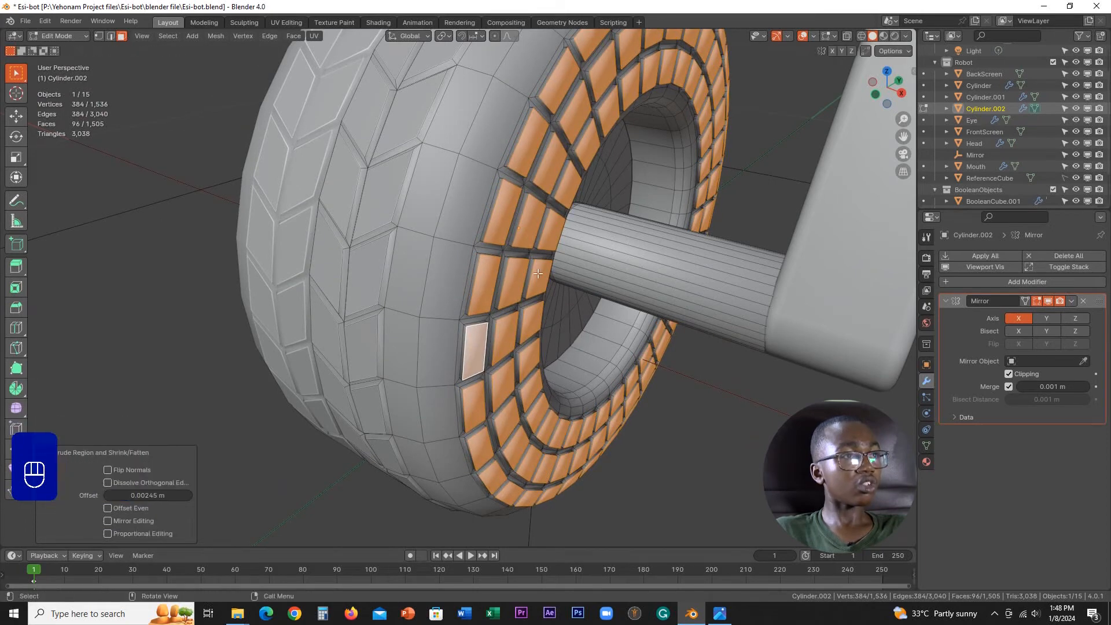
Step: Try changing the shading of the extruded side-wall faces, and view the wheel in Object Mode
click(301, 36)
click(331, 256)
scroll(487, 290, down, 1)
middle_drag(487, 290, 552, 309)
key(Tab)
click(374, 290)
scroll(512, 285, down, 2)
Step: Undo the shading change, the extrusion and the inset on the tyre's side wall
key(ctrl+z)
key(ctrl+z)
key(ctrl+z)
key(ctrl+z)
scroll(555, 333, up, 1)
Step: Examine the wheel's tread and side wall from several angles in Object Mode and Edit Mode
key(Tab)
click(826, 310)
middle_drag(524, 312, 481, 300)
scroll(482, 300, down, 3)
mouse_move(554, 319)
middle_down()
mouse_move(614, 330)
mouse_move(653, 314)
mouse_move(554, 317)
middle_up()
key(Tab)
scroll(627, 335, up, 3)
middle_drag(628, 335, 665, 335)
scroll(665, 335, down, 3)
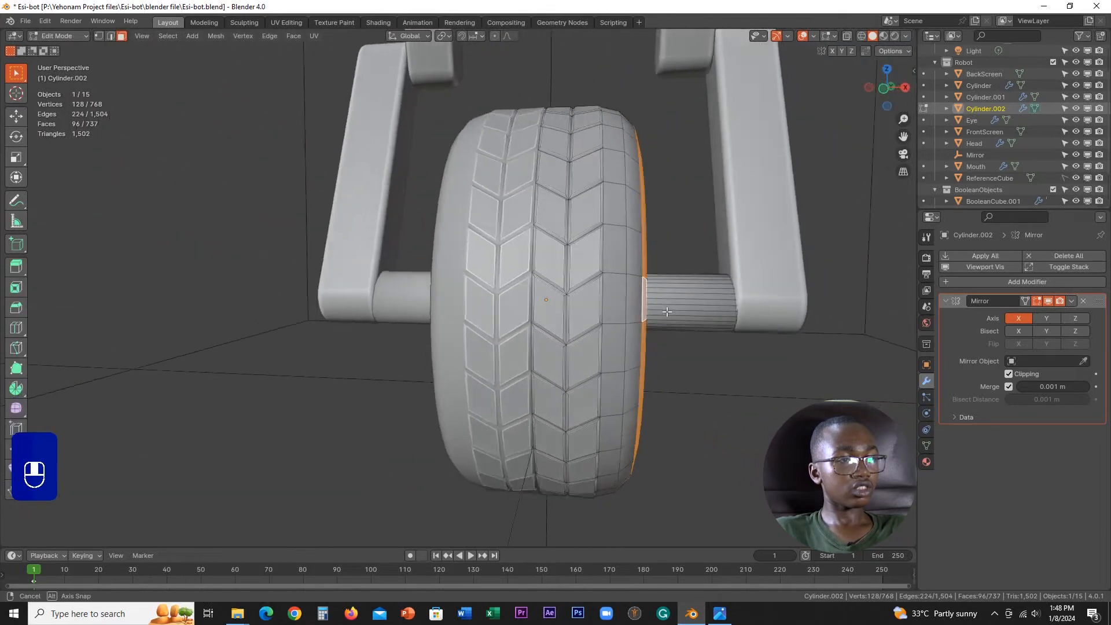
Step: Return the wheel to Object Mode and save the file
key(Tab)
scroll(544, 317, down, 2)
middle_drag(599, 299, 563, 313)
scroll(561, 313, up, 5)
key(ctrl+s)
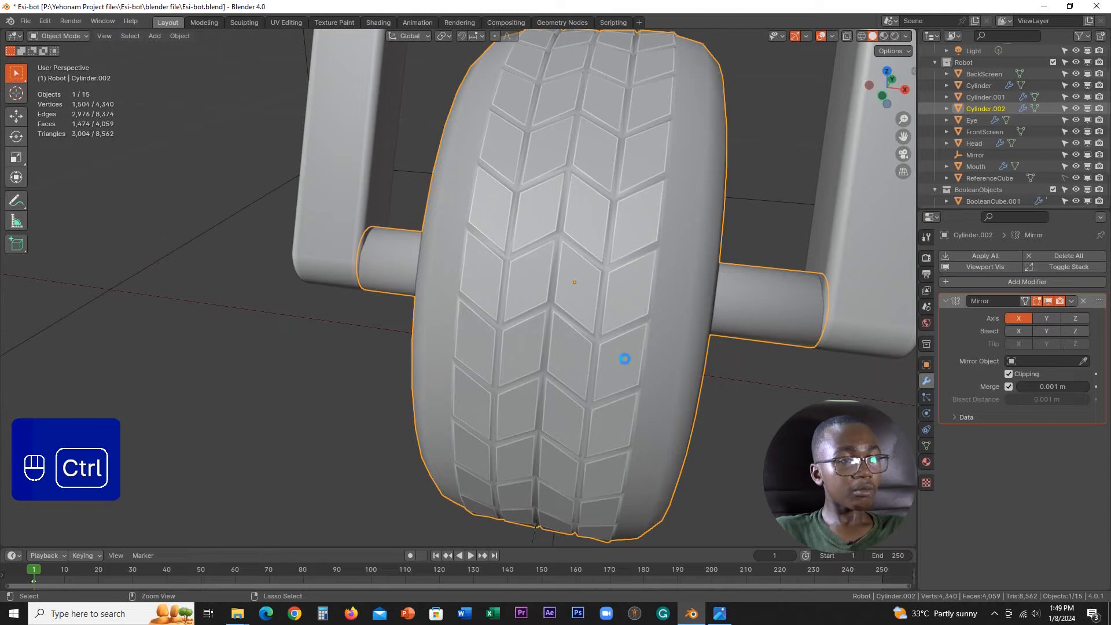
Step: Examine the wheel's side wall and mesh, and how the wheel fits the whole robot
scroll(614, 328, down, 4)
middle_drag(613, 327, 486, 290)
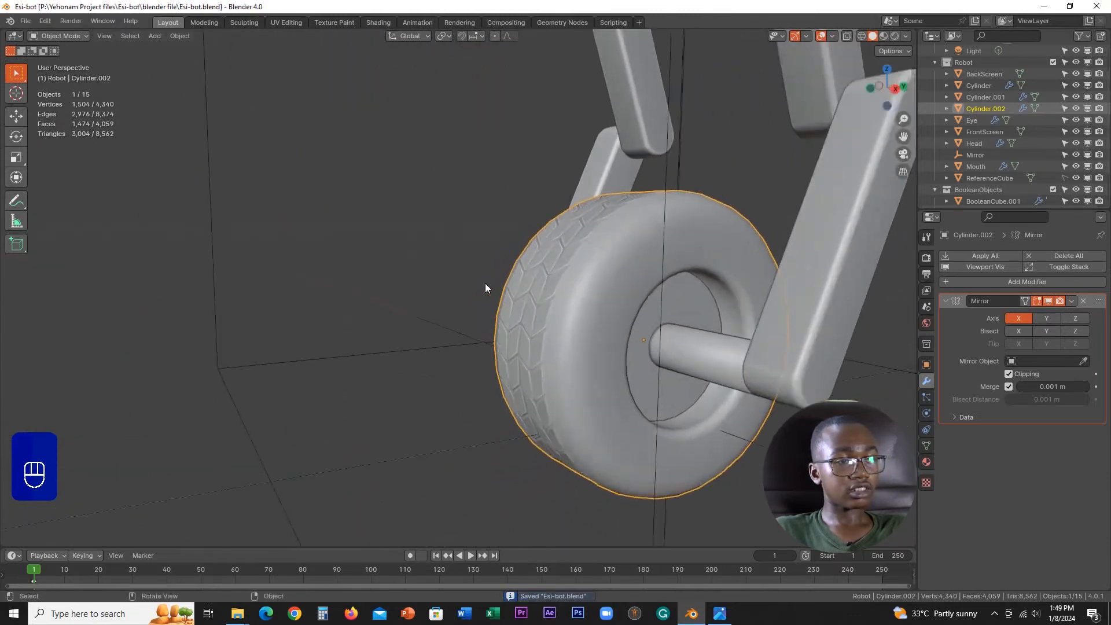
scroll(643, 376, up, 4)
shift+middle_drag(644, 376, 639, 342)
key(Tab)
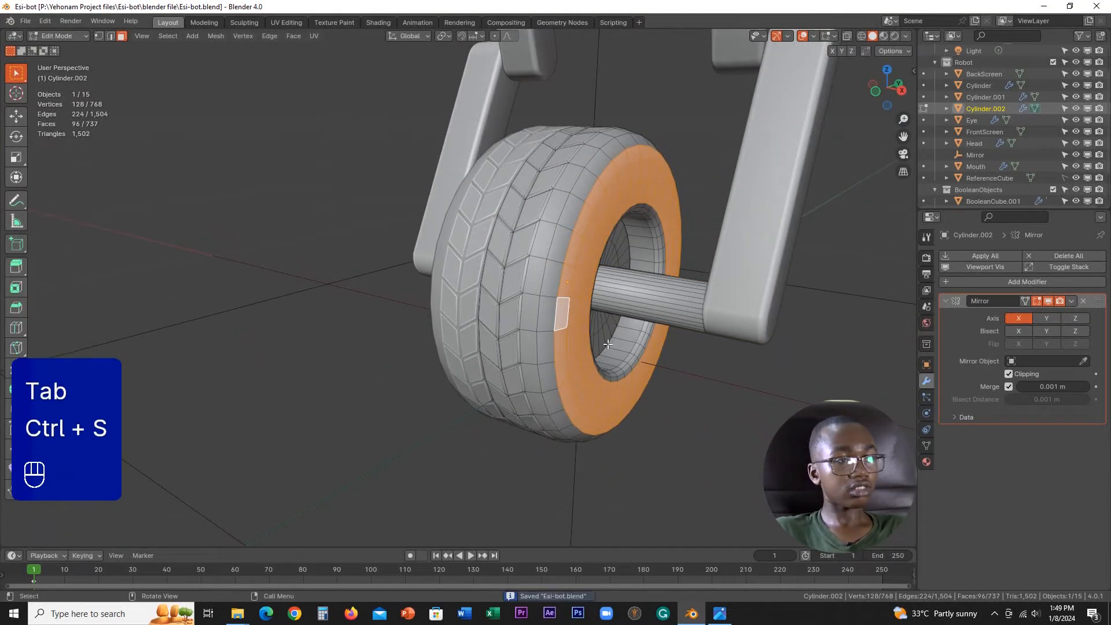
scroll(608, 344, down, 4)
middle_drag(550, 330, 590, 322)
key(Tab)
scroll(584, 295, down, 4)
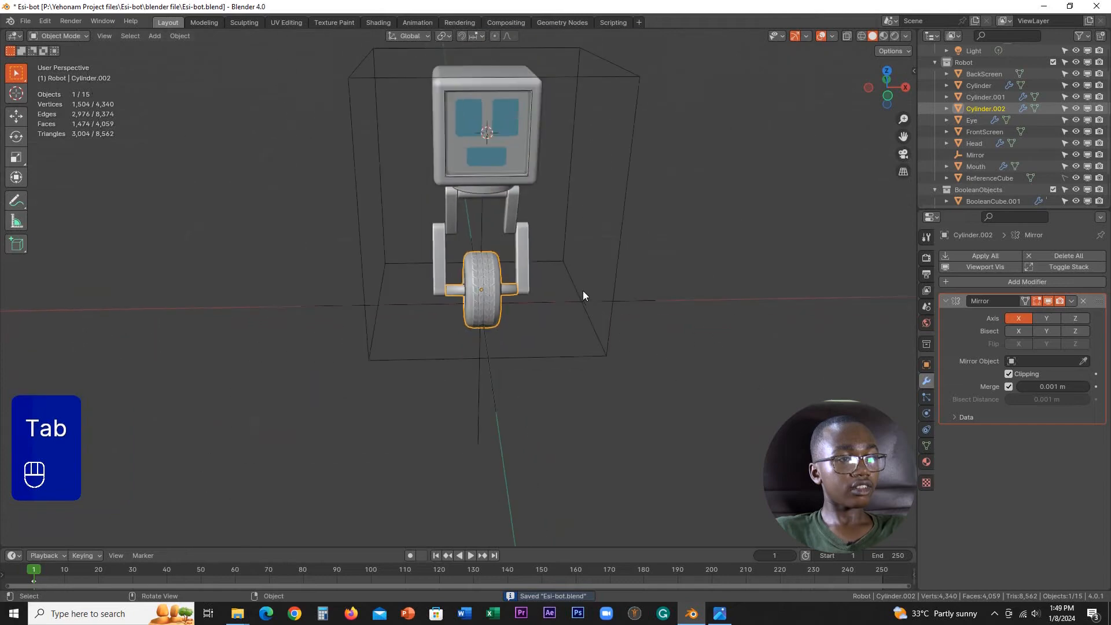
scroll(582, 291, up, 5)
Step: Try Shade Auto Smooth on the wheel, and undo it
right_click(571, 263)
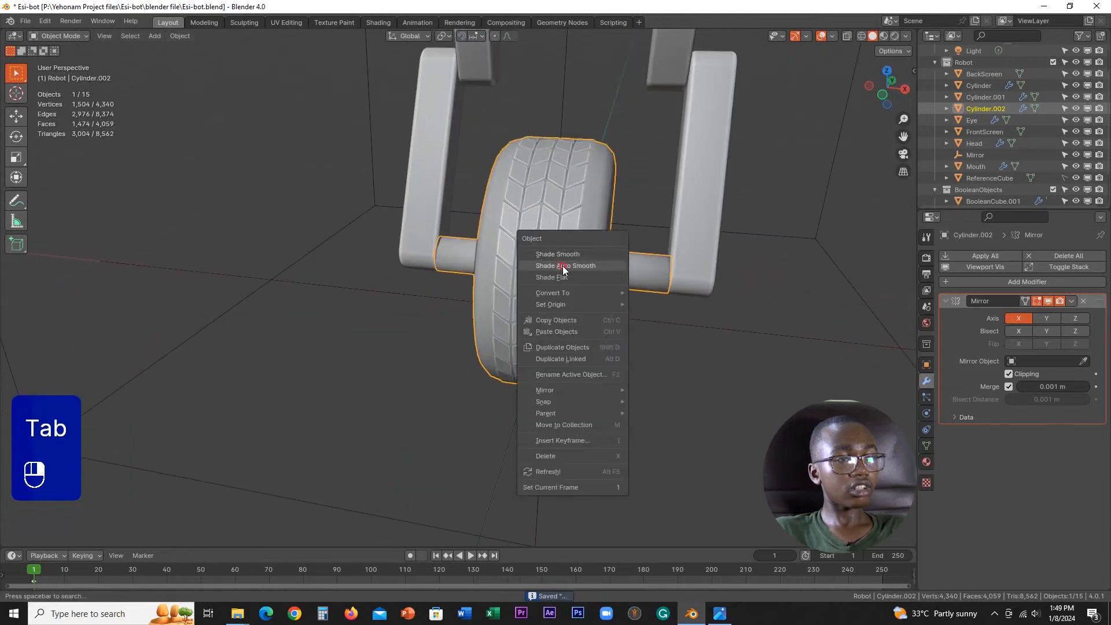
click(563, 270)
mouse_move(563, 270)
middle_down()
mouse_move(586, 293)
mouse_move(537, 278)
mouse_move(578, 282)
middle_up()
key(ctrl+z)
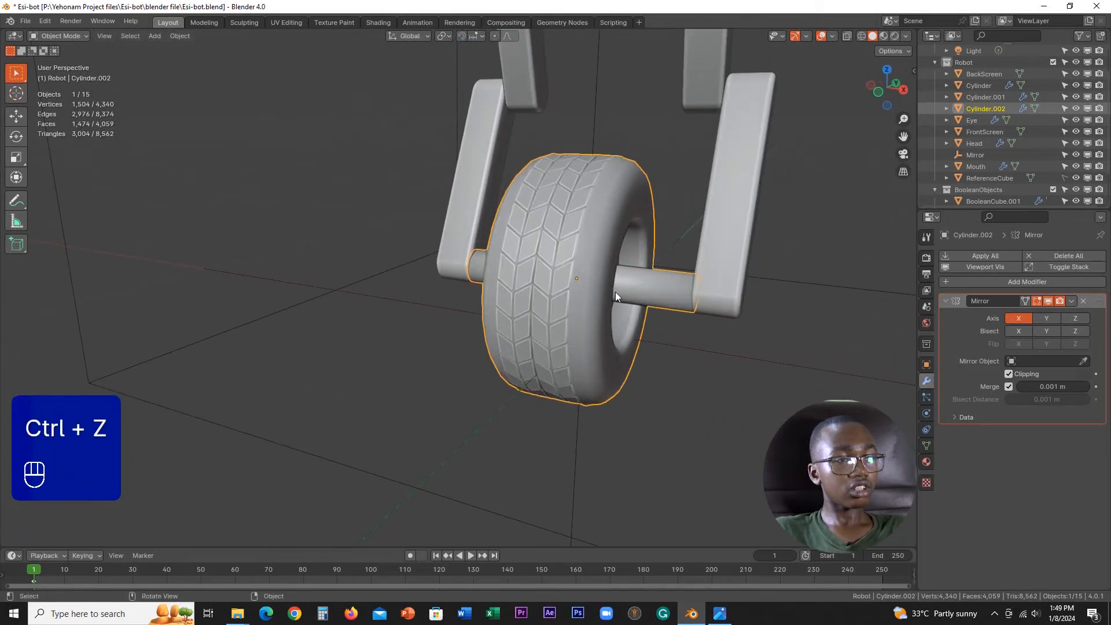
Step: Check the wheel's shading up close and save the file again
scroll(619, 296, up, 2)
scroll(551, 352, down, 2)
shift+middle_drag(629, 311, 585, 333)
key(ctrl+s)
Step: Select the wheel's entire mesh in Edit Mode and display its split normals and face normals
scroll(548, 321, down, 3)
key(Tab)
key(a)
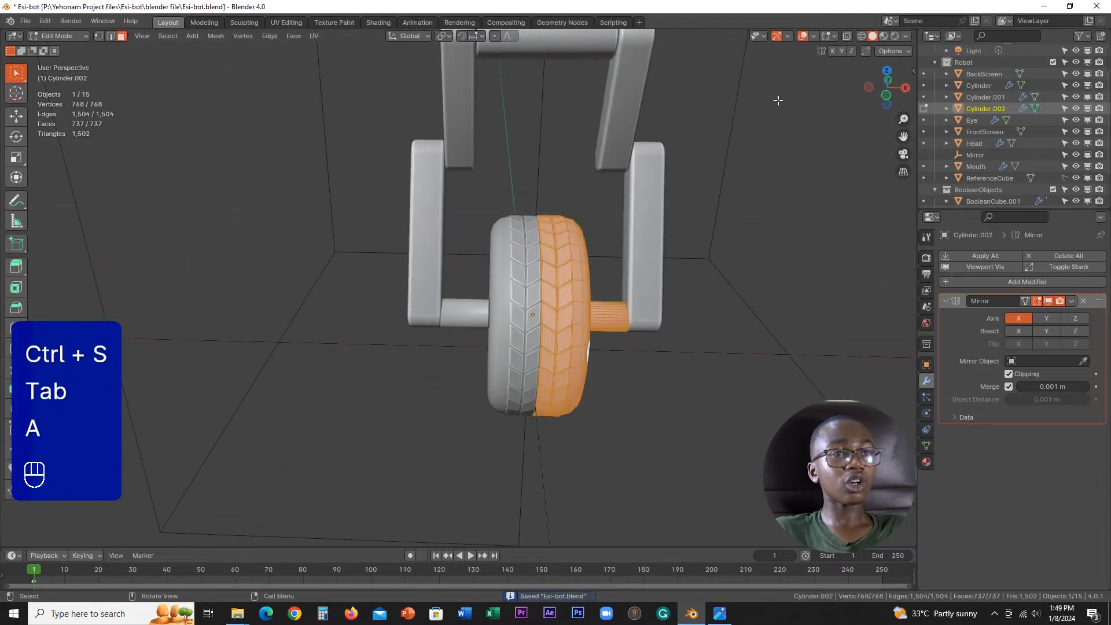
click(811, 35)
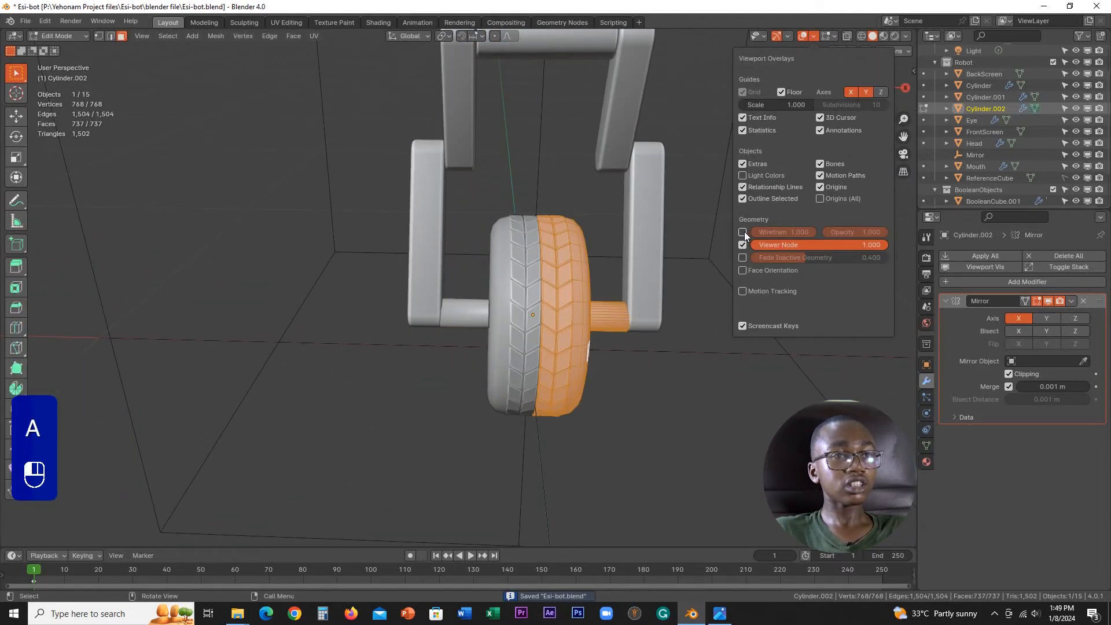
click(835, 36)
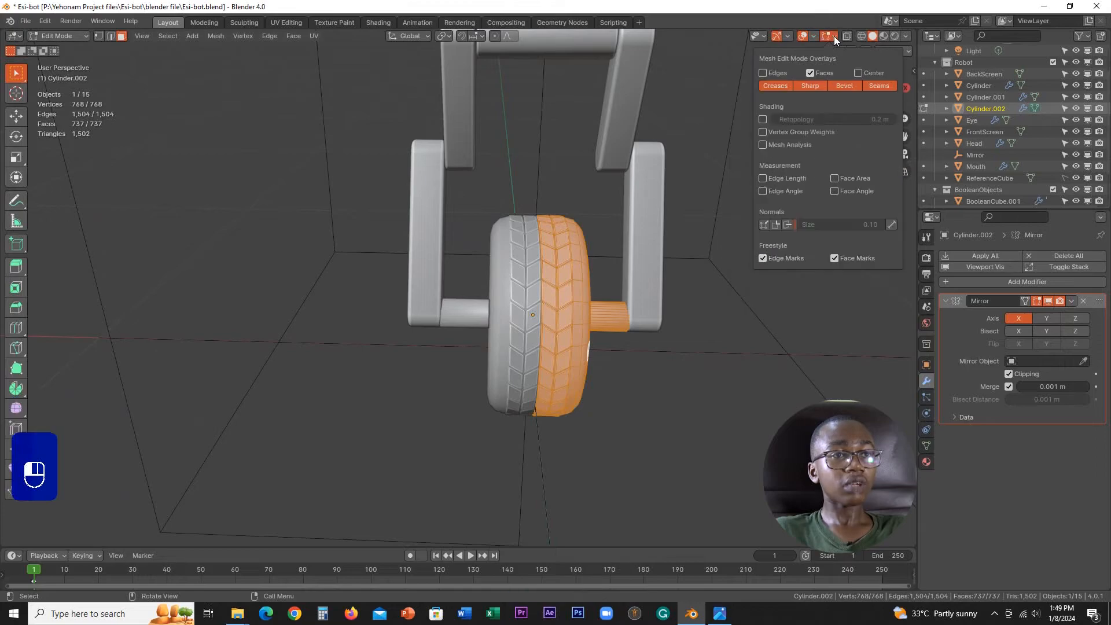
click(775, 224)
click(788, 224)
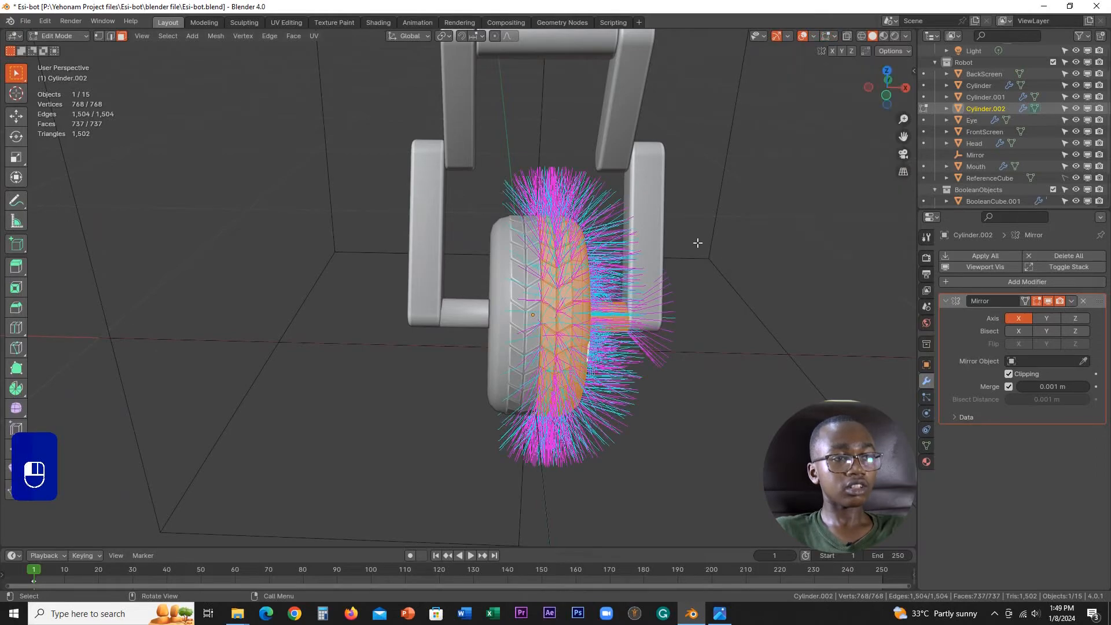
Step: Recalculate the wheel mesh's normals to the outside, and try recalculating them to the inside
middle_drag(697, 243, 628, 272)
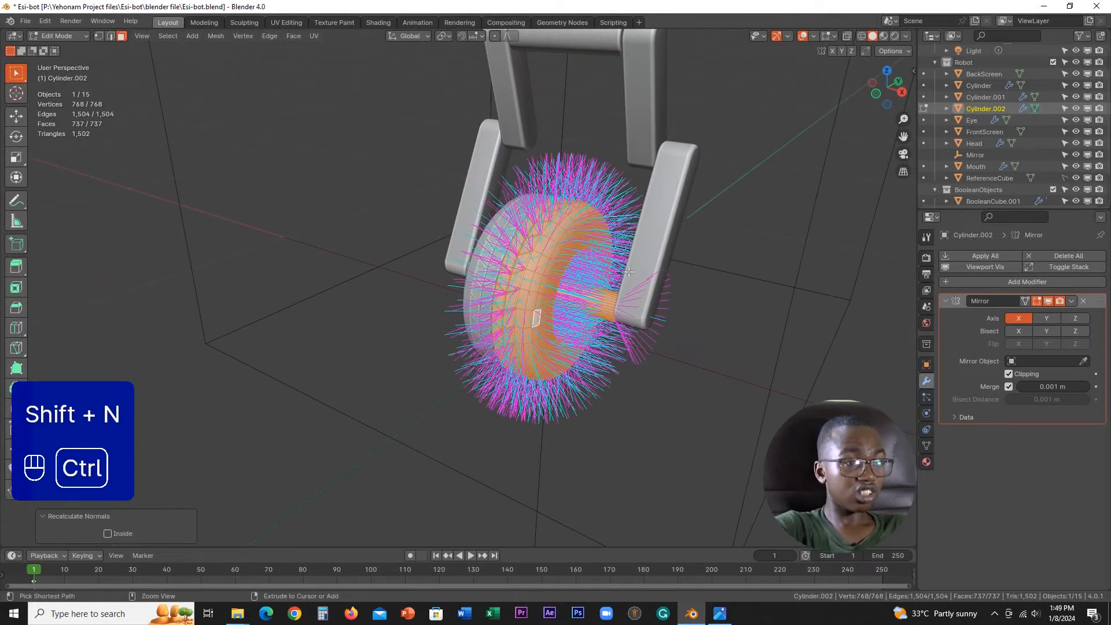
key(shift+ctrl+n)
scroll(628, 272, up, 3)
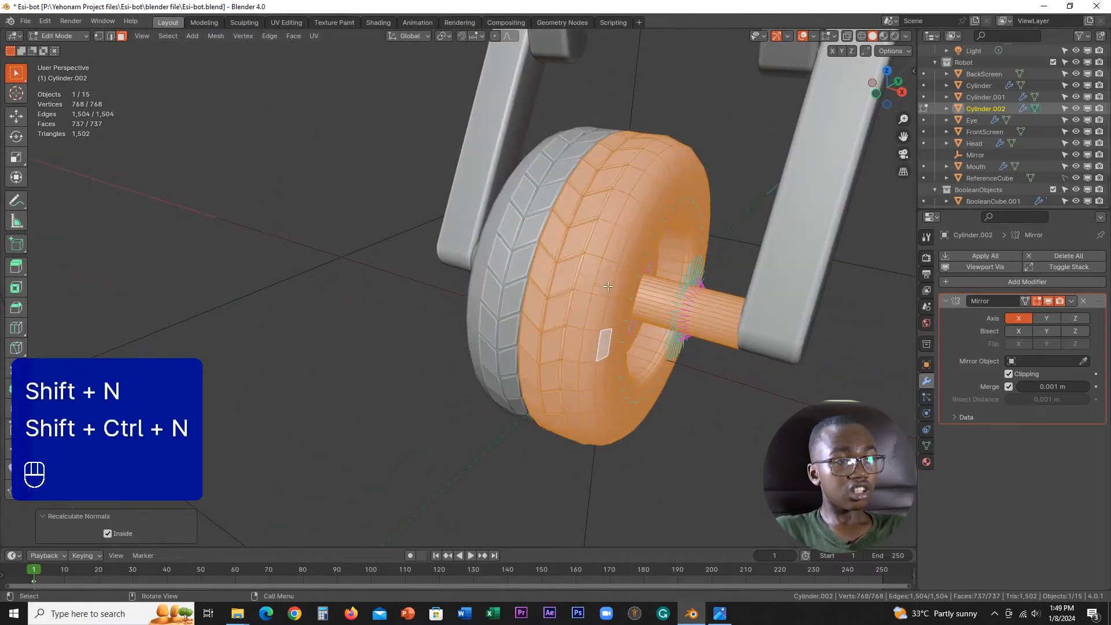
Step: Try changing the wheel's shading in Object Mode, and undo the change
key(Tab)
right_click(519, 285)
click(591, 283)
middle_drag(586, 284, 623, 286)
key(ctrl+z)
Step: Recalculate the entire wheel mesh's normals to the outside in Edit Mode, and return to Object Mode to view the robot
key(Tab)
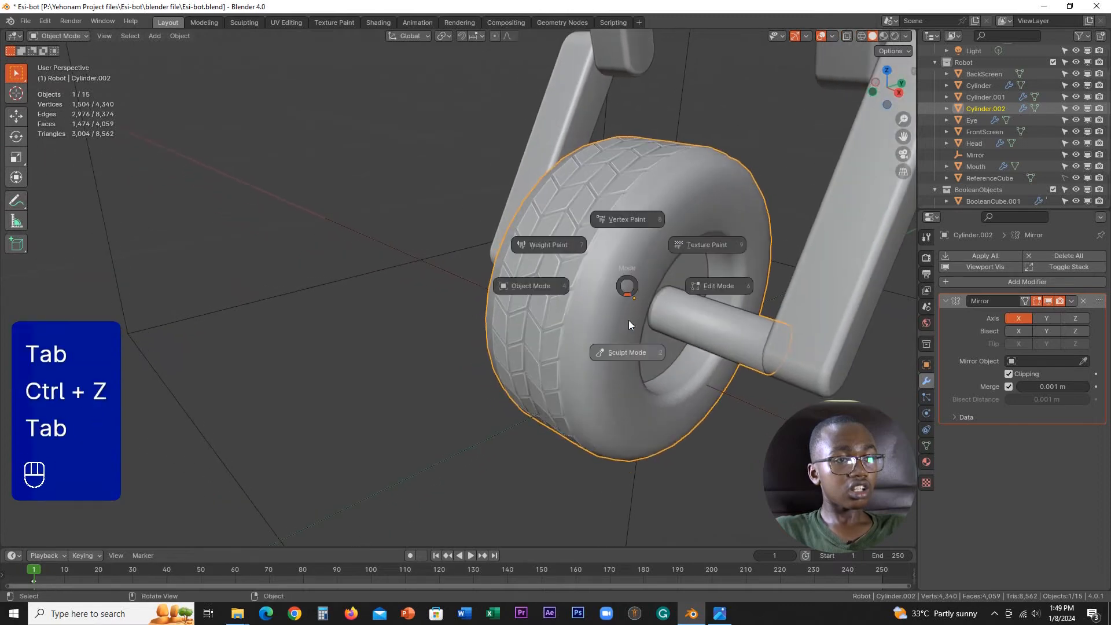
click(735, 294)
middle_drag(708, 301, 657, 308)
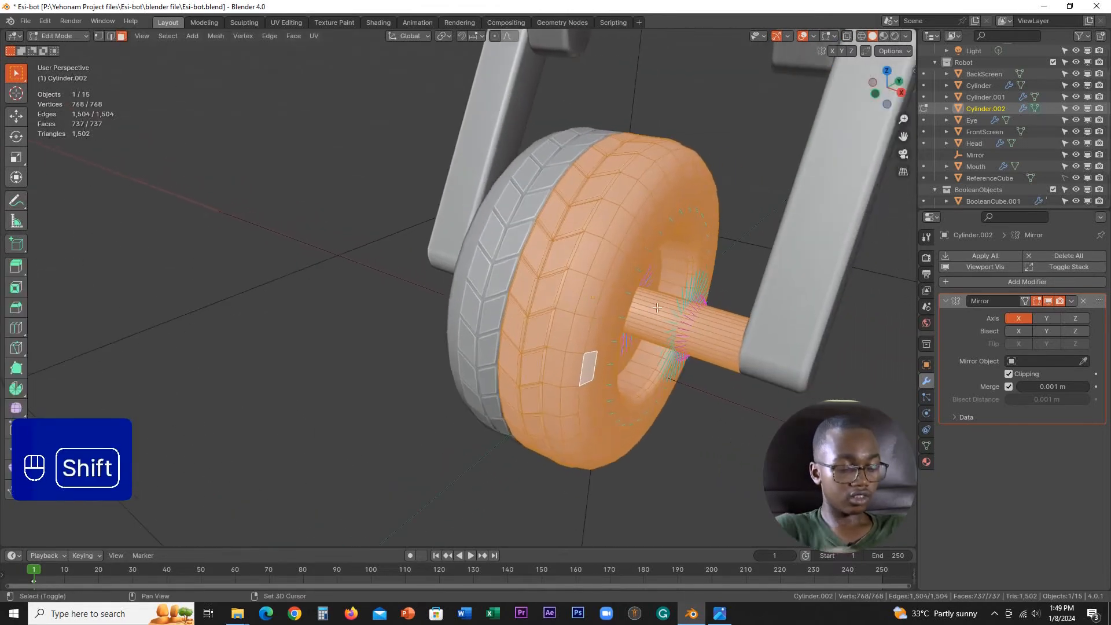
key(shift+n)
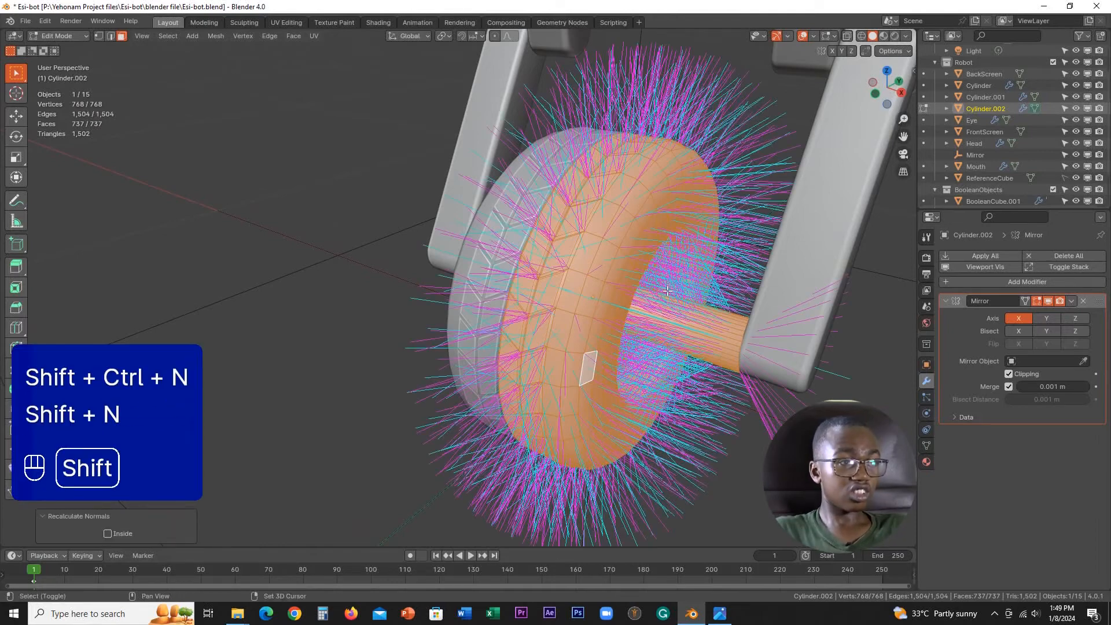
key(Tab)
click(612, 277)
scroll(612, 277, down, 2)
middle_drag(612, 276, 619, 241)
scroll(674, 295, down, 2)
scroll(675, 296, down, 3)
scroll(605, 265, down, 4)
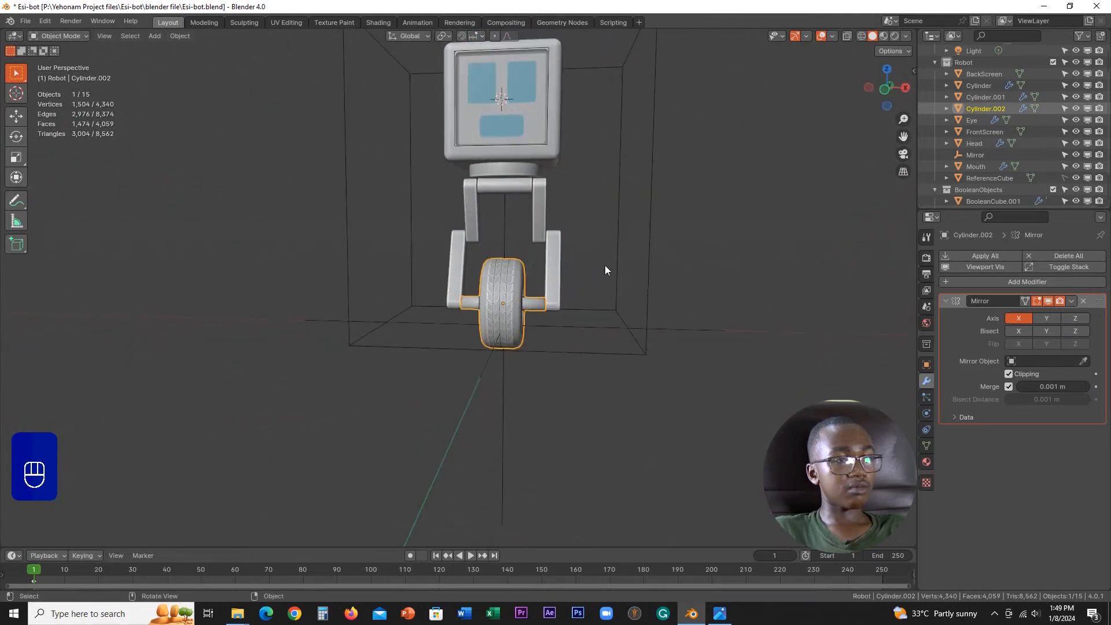
Step: Examine the wheel, its tread and the axle from the front and the side
scroll(543, 282, up, 4)
scroll(609, 287, down, 4)
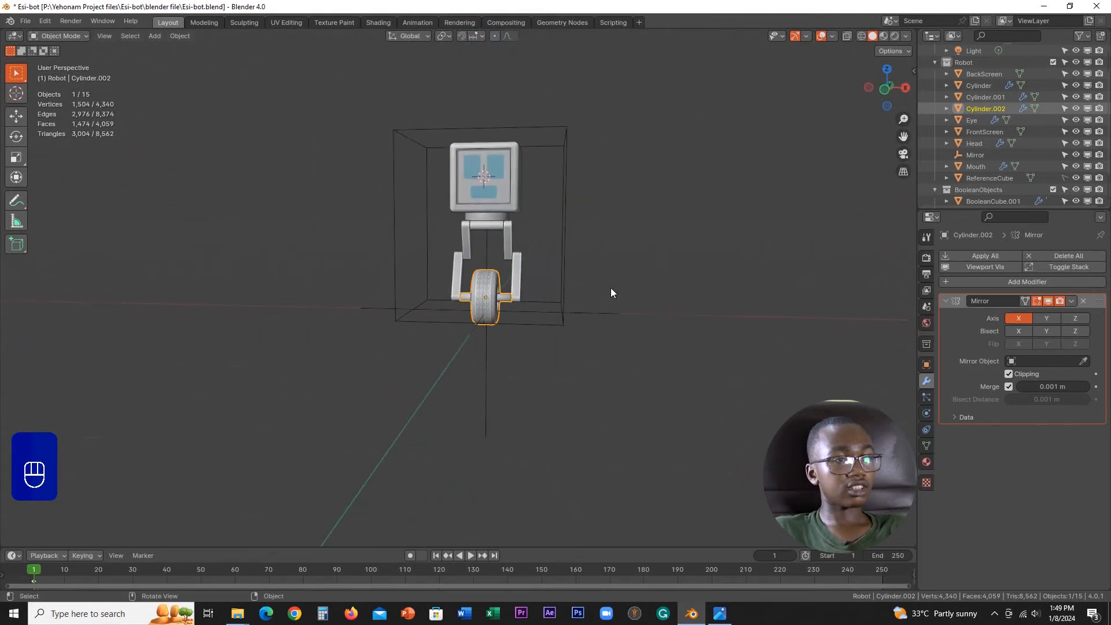
mouse_move(609, 287)
middle_down()
mouse_move(527, 295)
mouse_move(612, 300)
mouse_move(738, 274)
mouse_move(606, 289)
middle_up()
scroll(595, 290, up, 3)
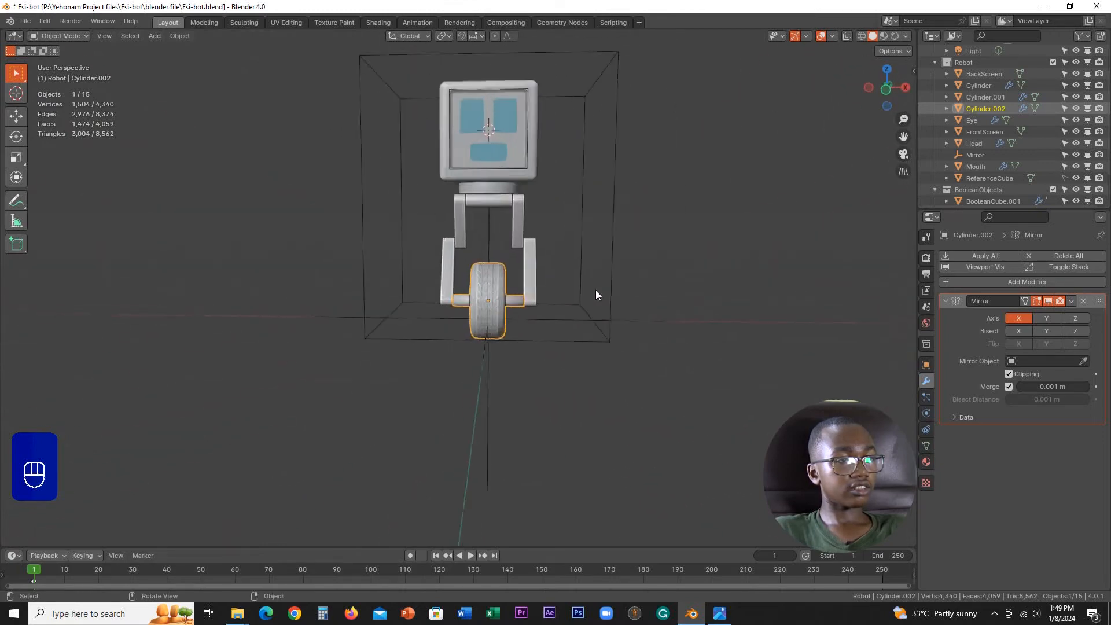
scroll(558, 358, up, 6)
shift+middle_drag(544, 317, 554, 134)
middle_drag(557, 252, 536, 306)
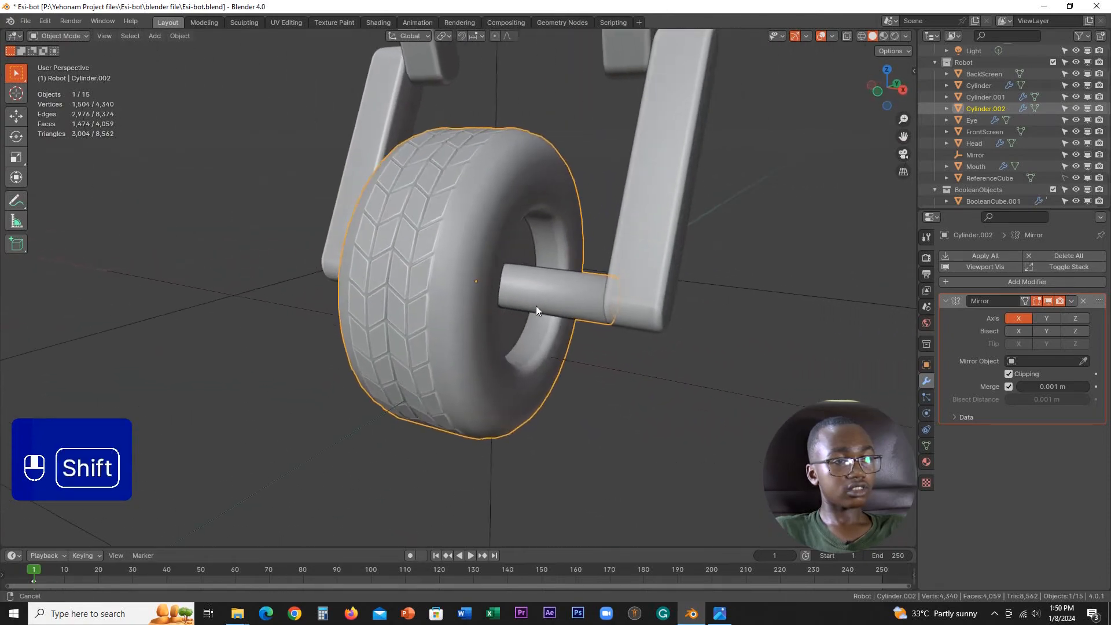
scroll(536, 307, up, 2)
Step: Hide the split normals and face normals of the wheel mesh in Edit Mode
key(Tab)
click(650, 308)
scroll(637, 321, up, 3)
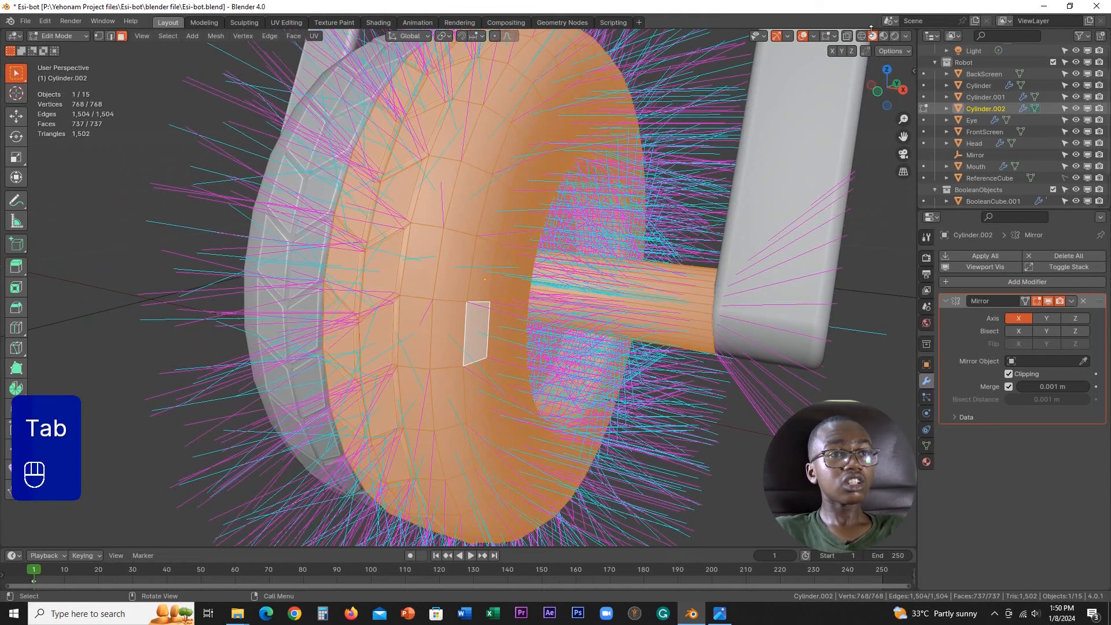
click(835, 35)
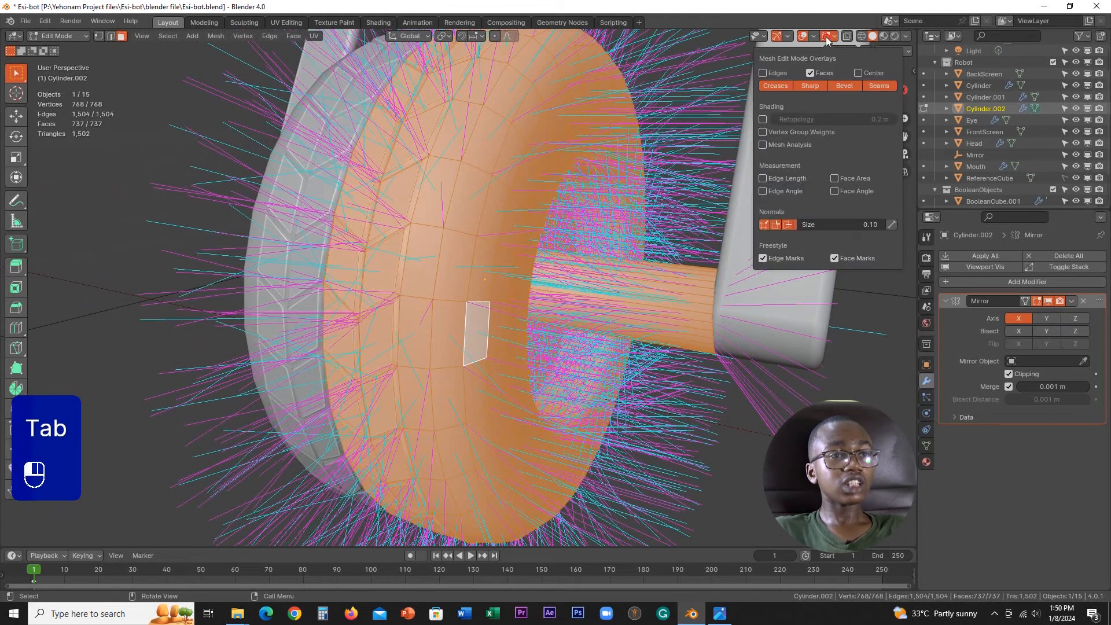
click(779, 224)
click(787, 225)
Step: Inspect the wheel mesh around the rim and axle without normals, and return to Object Mode
scroll(648, 278, down, 5)
middle_drag(584, 249, 547, 283)
scroll(544, 292, up, 3)
shift+middle_drag(516, 347, 491, 230)
scroll(490, 230, up, 1)
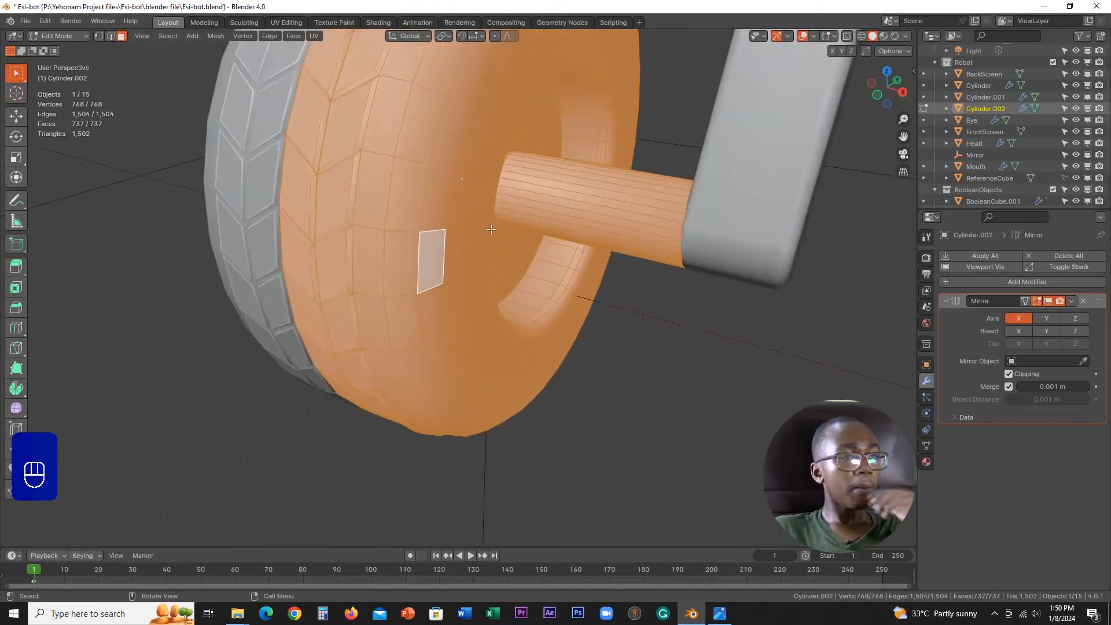
scroll(490, 230, down, 4)
click(863, 305)
scroll(689, 268, down, 3)
middle_drag(662, 260, 561, 283)
scroll(710, 299, up, 2)
key(Tab)
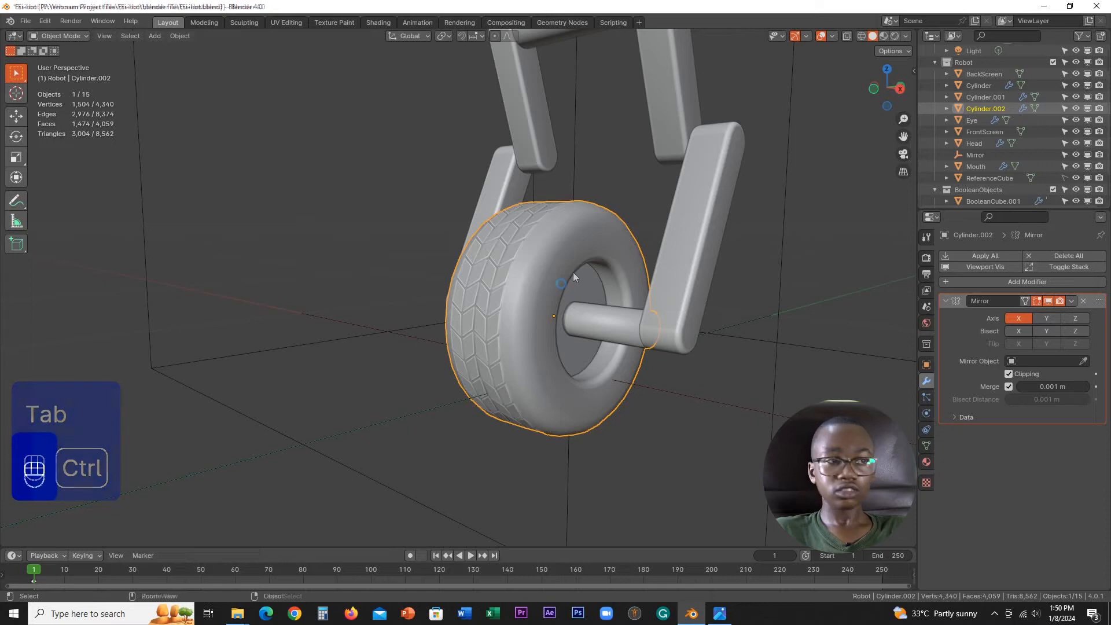
Step: Select the front screen over the robot's mouth and list the overlapping objects at that spot
scroll(573, 271, down, 3)
middle_drag(572, 272, 484, 356)
scroll(594, 317, up, 3)
scroll(582, 302, down, 2)
scroll(523, 288, down, 2)
scroll(523, 290, down, 3)
scroll(484, 355, up, 6)
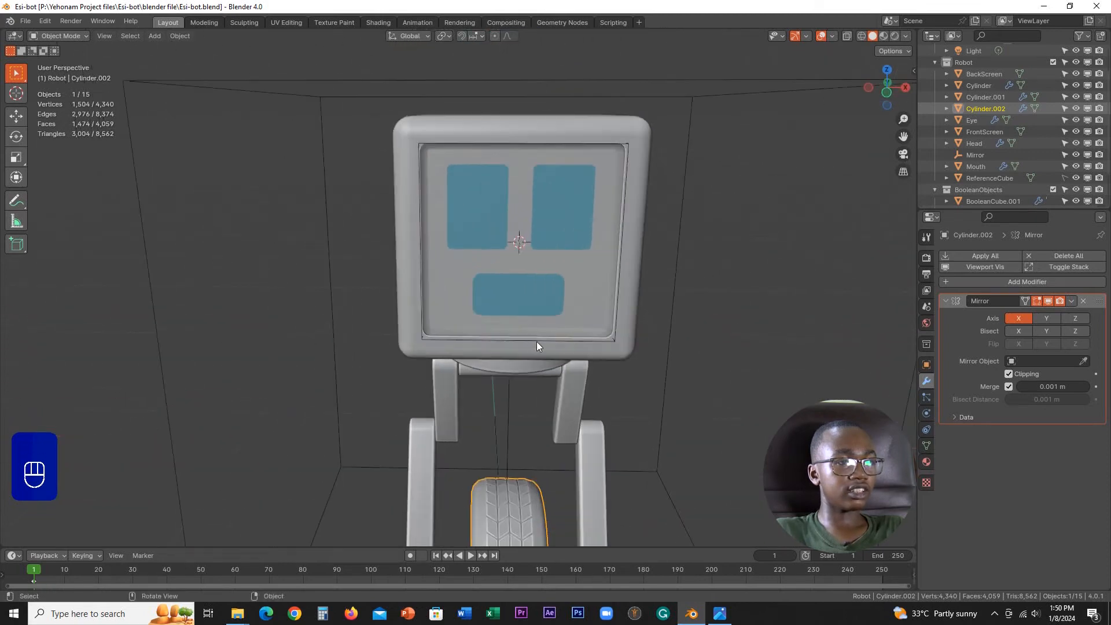
shift+middle_drag(555, 347, 538, 300)
scroll(538, 300, up, 2)
click(558, 272)
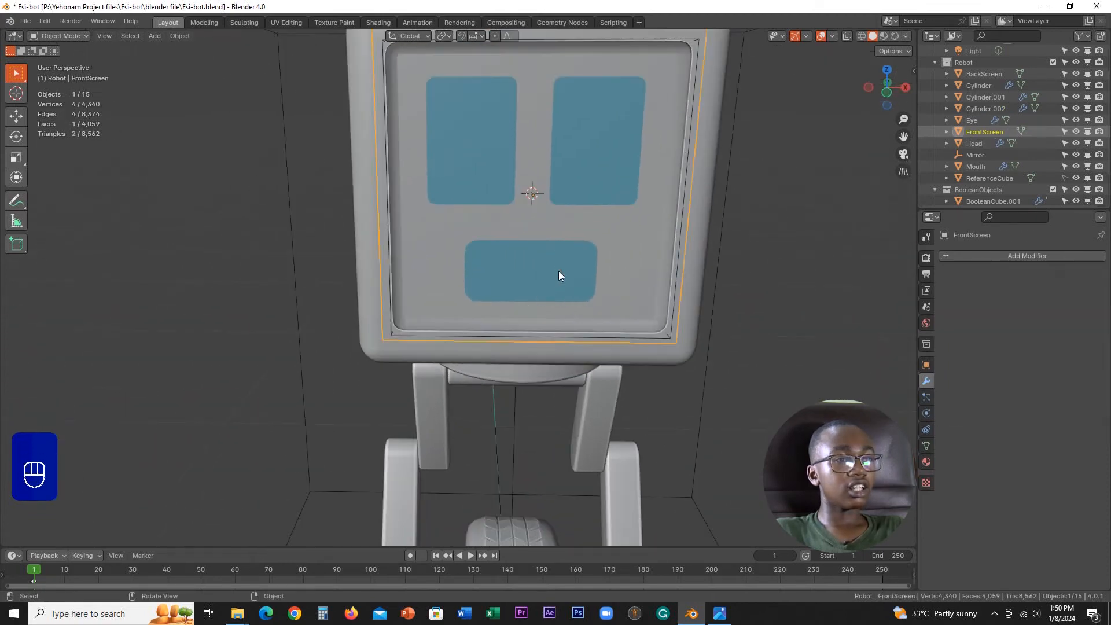
alt+click(565, 287)
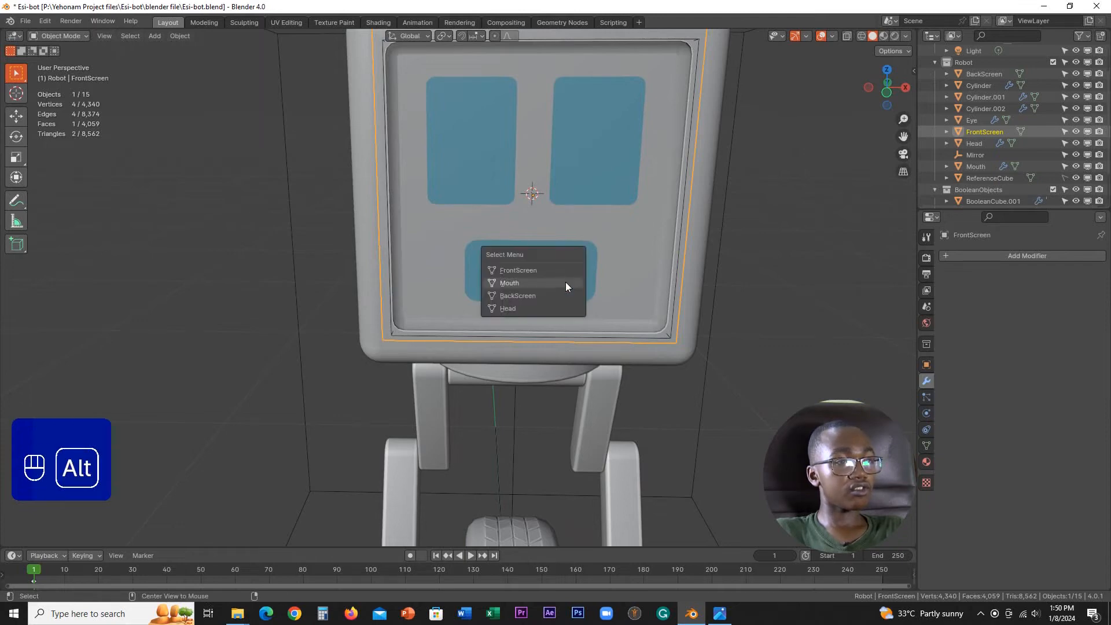
Step: Examine the robot's legs, axle and wheel tread from both sides and from the front
scroll(613, 201, down, 5)
middle_drag(546, 273, 551, 326)
scroll(591, 290, down, 3)
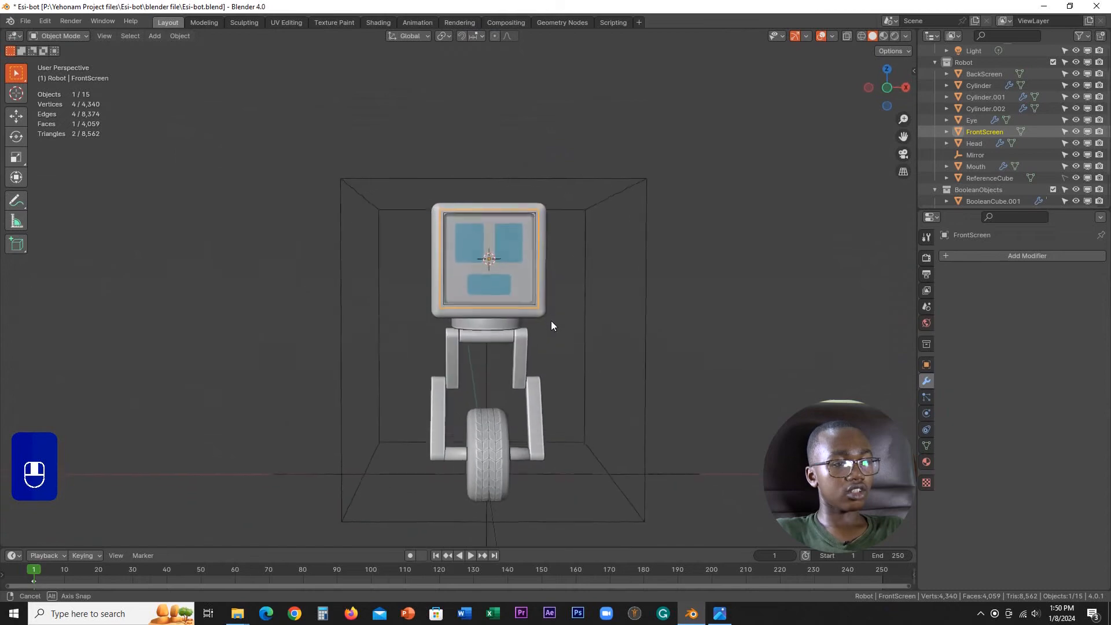
scroll(551, 325, up, 2)
shift+middle_drag(570, 393, 574, 273)
scroll(574, 276, up, 4)
scroll(574, 308, up, 3)
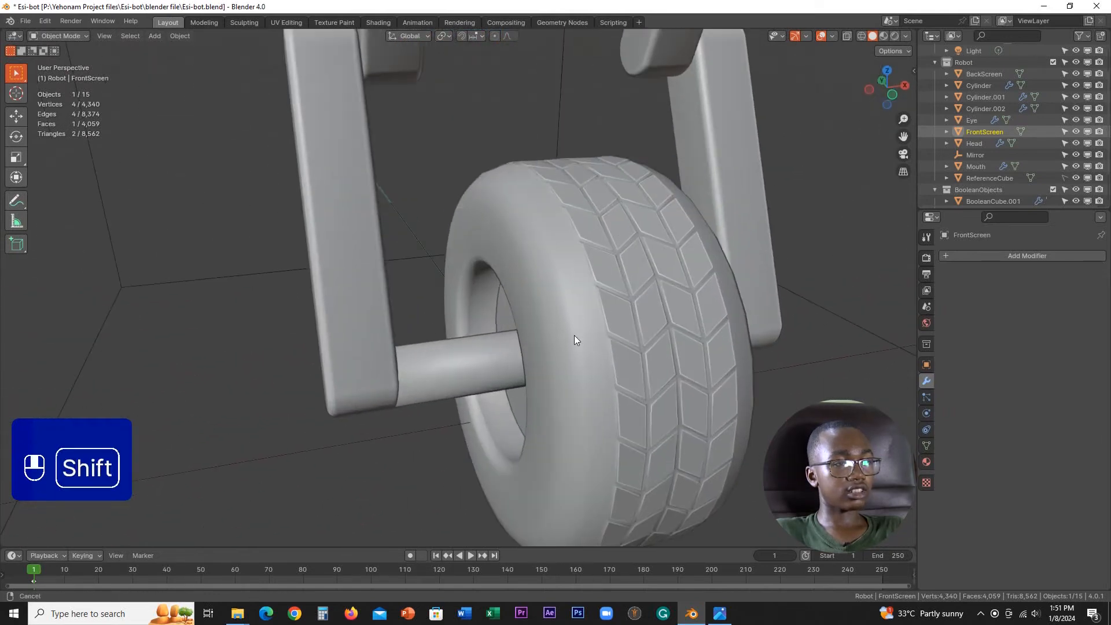
shift+middle_drag(574, 335, 561, 359)
scroll(638, 286, down, 6)
scroll(638, 286, down, 3)
scroll(566, 304, up, 6)
middle_drag(569, 305, 555, 228)
scroll(599, 305, down, 4)
scroll(557, 253, up, 3)
scroll(557, 253, up, 2)
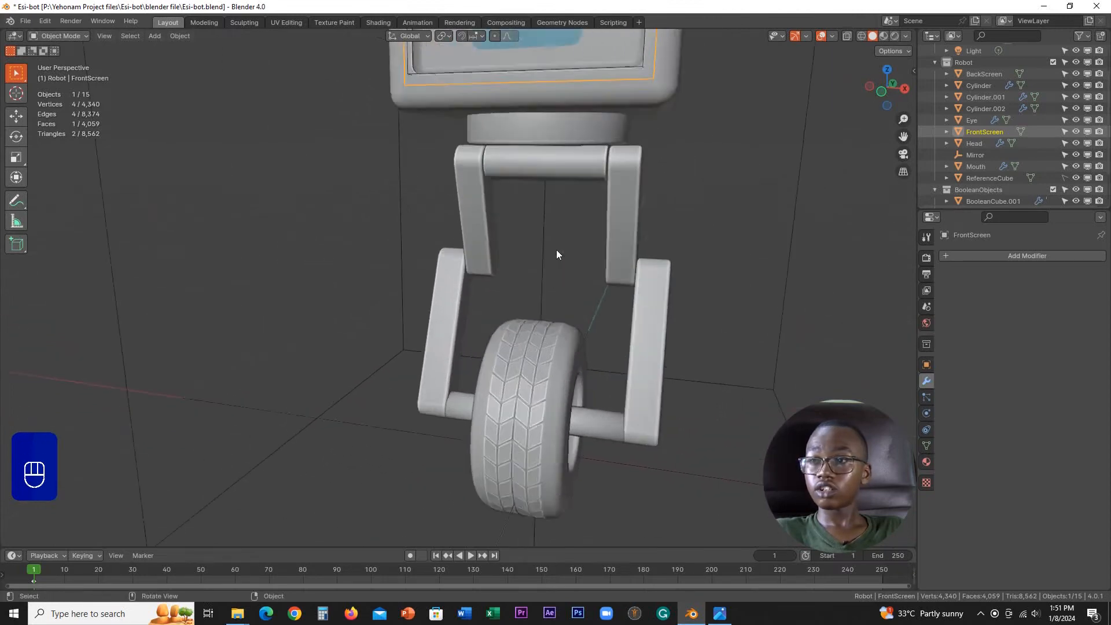
Step: Save the robot project file and view the whole model
scroll(556, 253, down, 5)
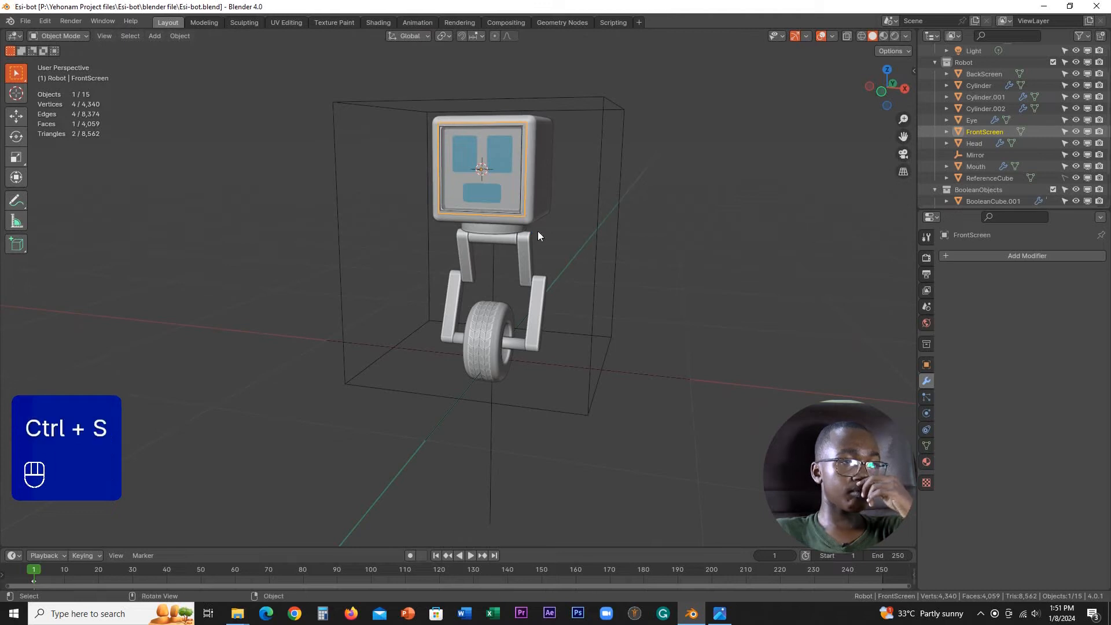
scroll(536, 252, up, 4)
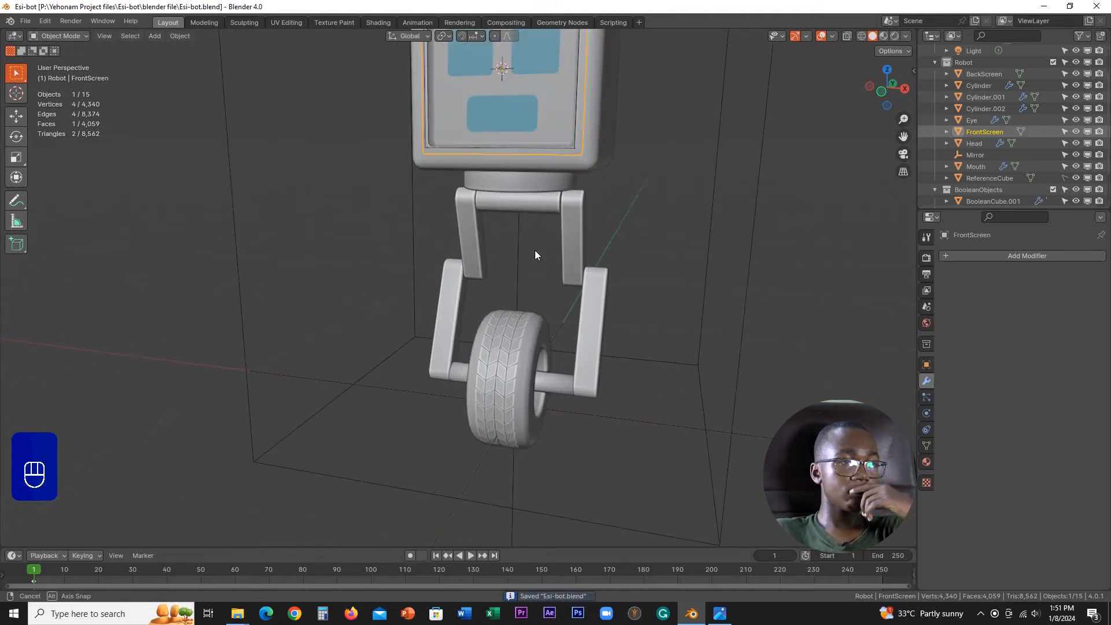
mouse_move(533, 250)
middle_down()
mouse_move(571, 248)
mouse_move(553, 220)
mouse_move(547, 235)
middle_up()
scroll(550, 238, down, 5)
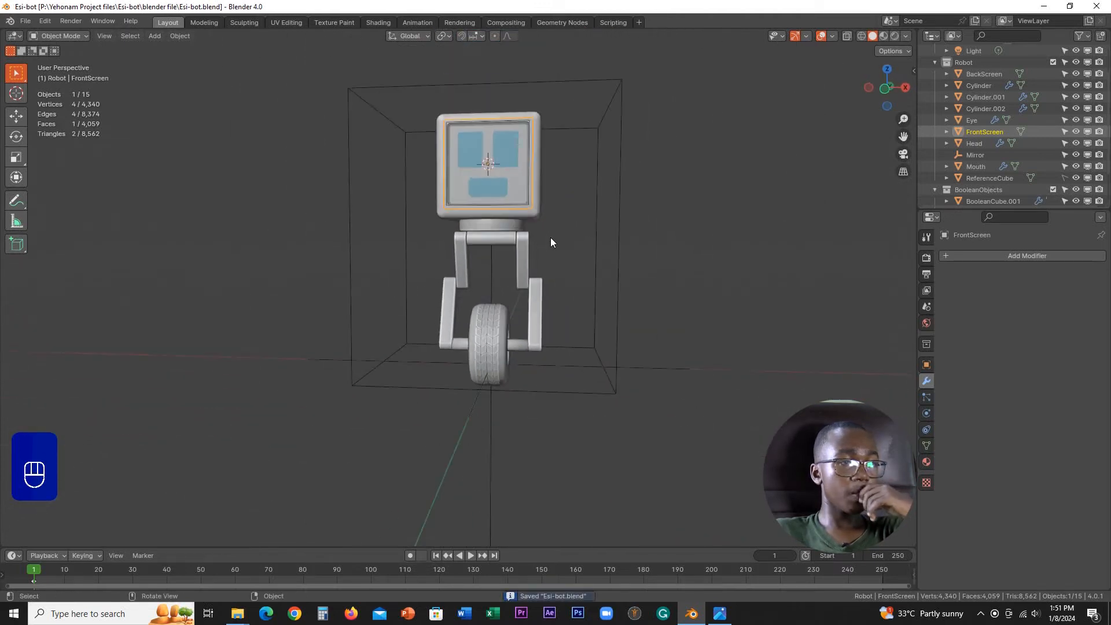
Step: Select the robot's head in Object Mode and save the file again
key(Tab)
scroll(513, 280, up, 3)
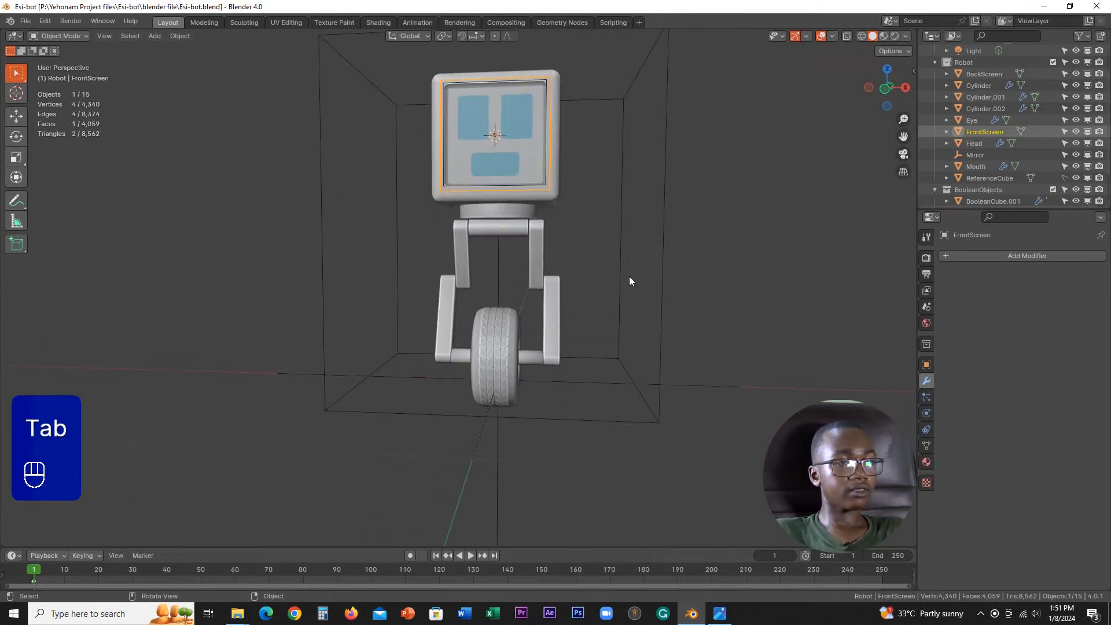
click(568, 253)
shift+middle_drag(508, 121, 477, 235)
key(Tab)
click(433, 290)
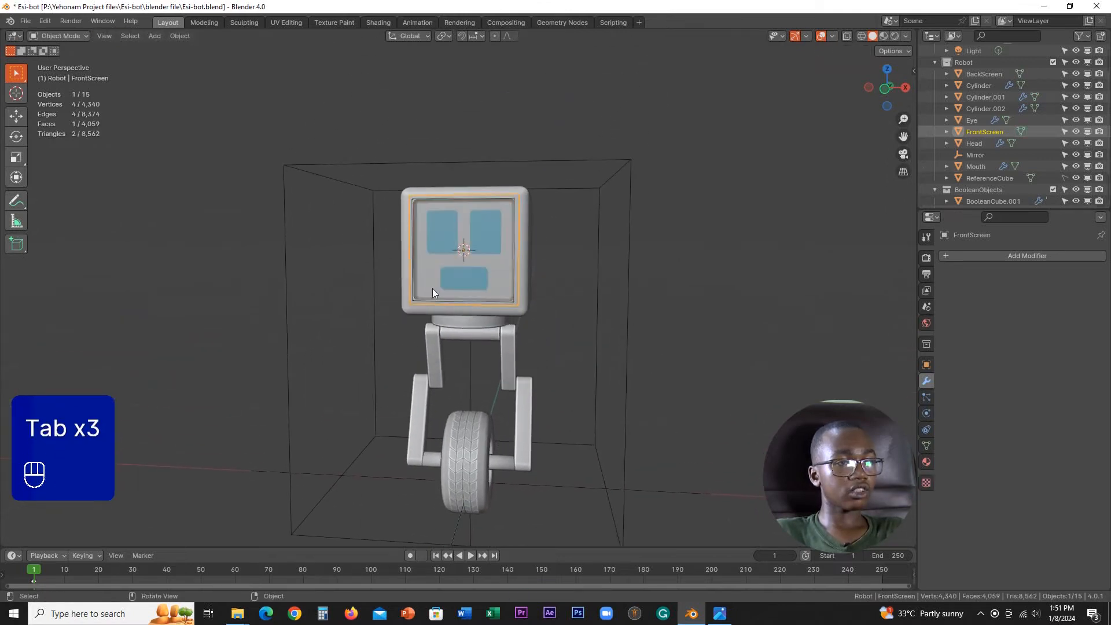
click(487, 314)
scroll(538, 318, down, 3)
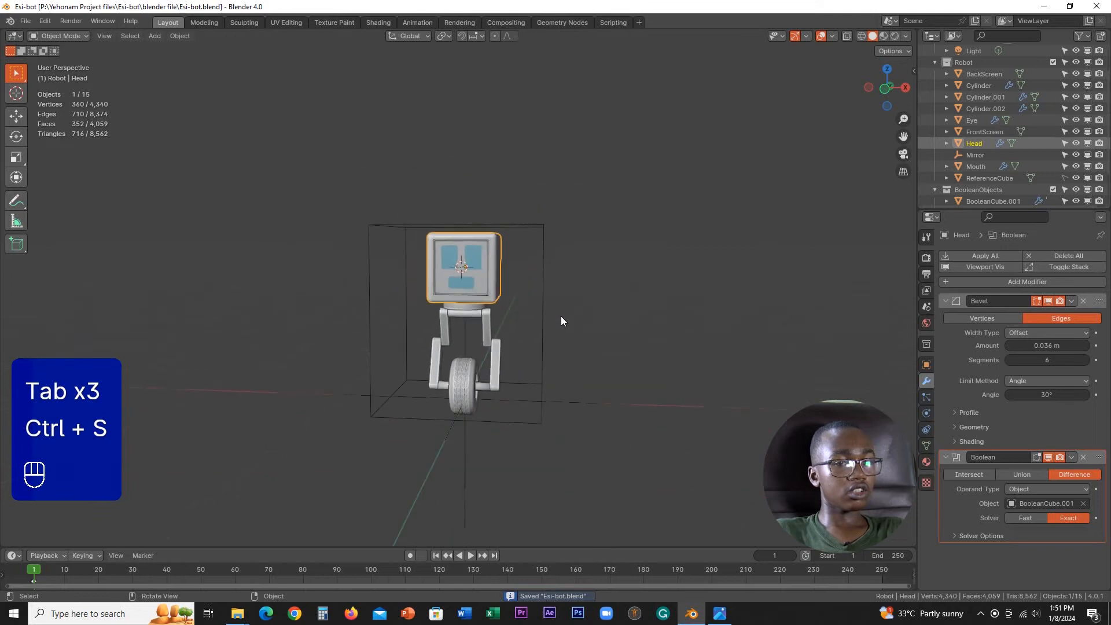
Step: Examine the whole robot from an angle, comparing the head, legs and wheel within the reference cube
middle_drag(560, 316, 474, 280)
scroll(544, 327, up, 3)
scroll(530, 267, up, 2)
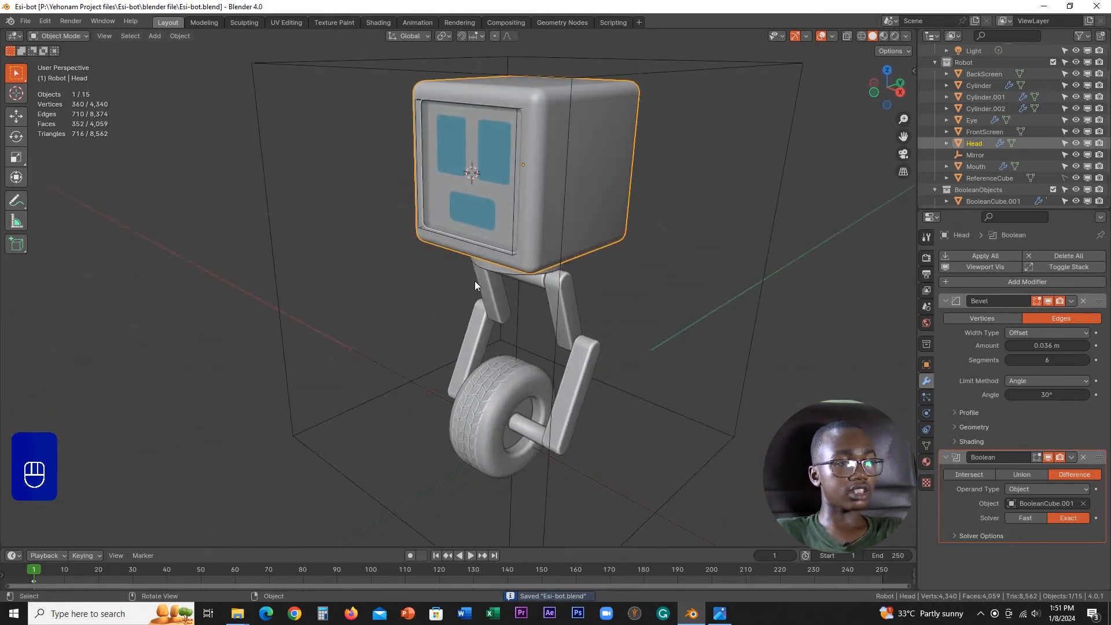
scroll(525, 272, down, 4)
scroll(526, 272, up, 4)
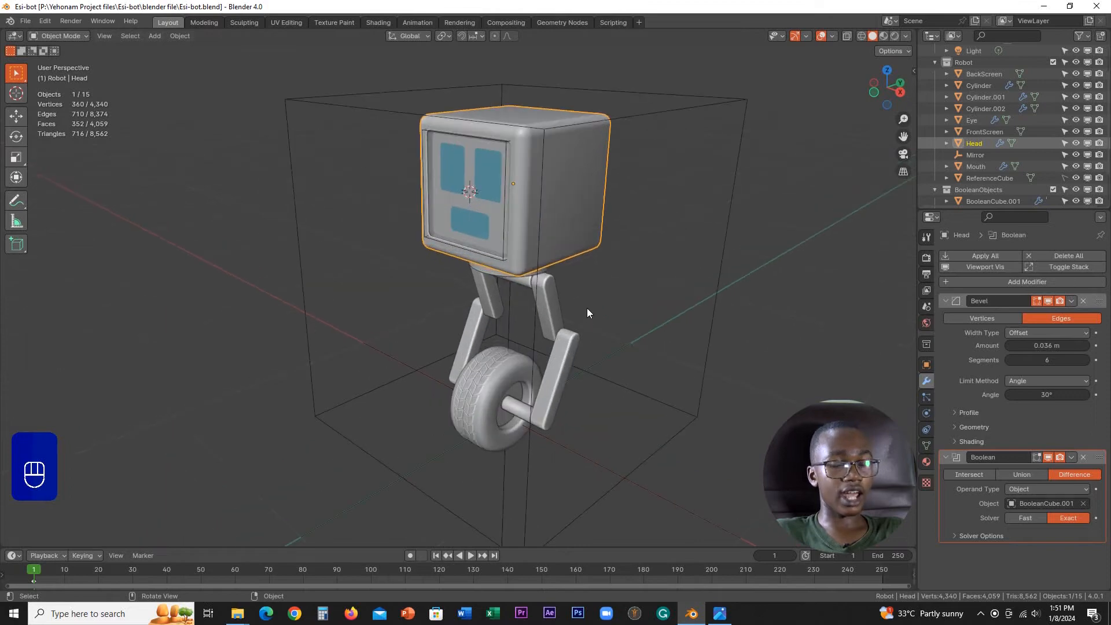
scroll(587, 308, down, 8)
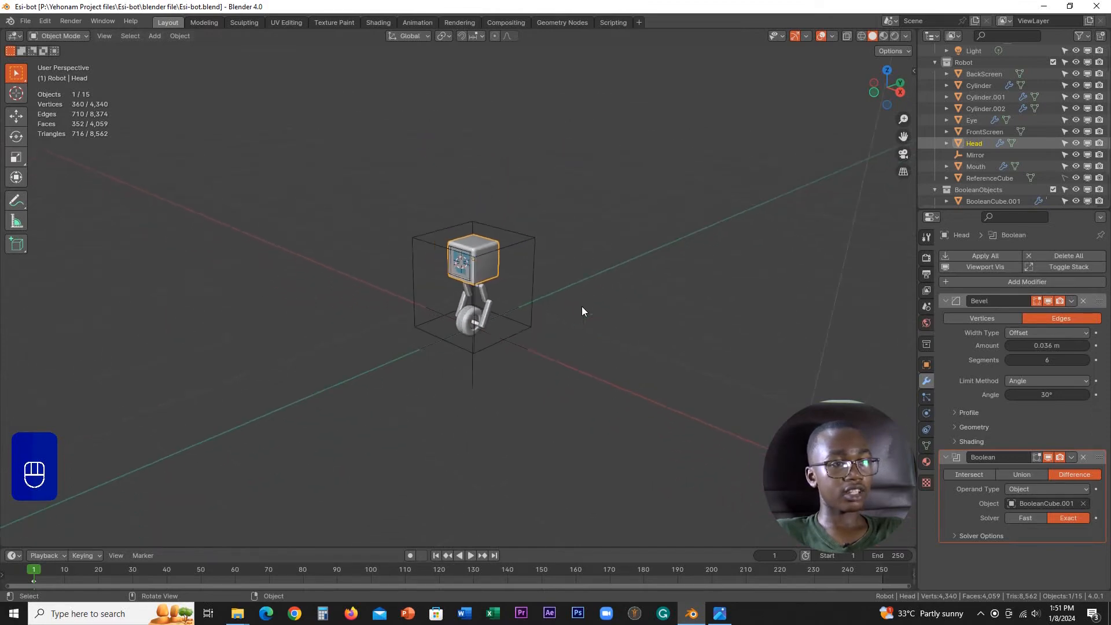
scroll(440, 346, up, 3)
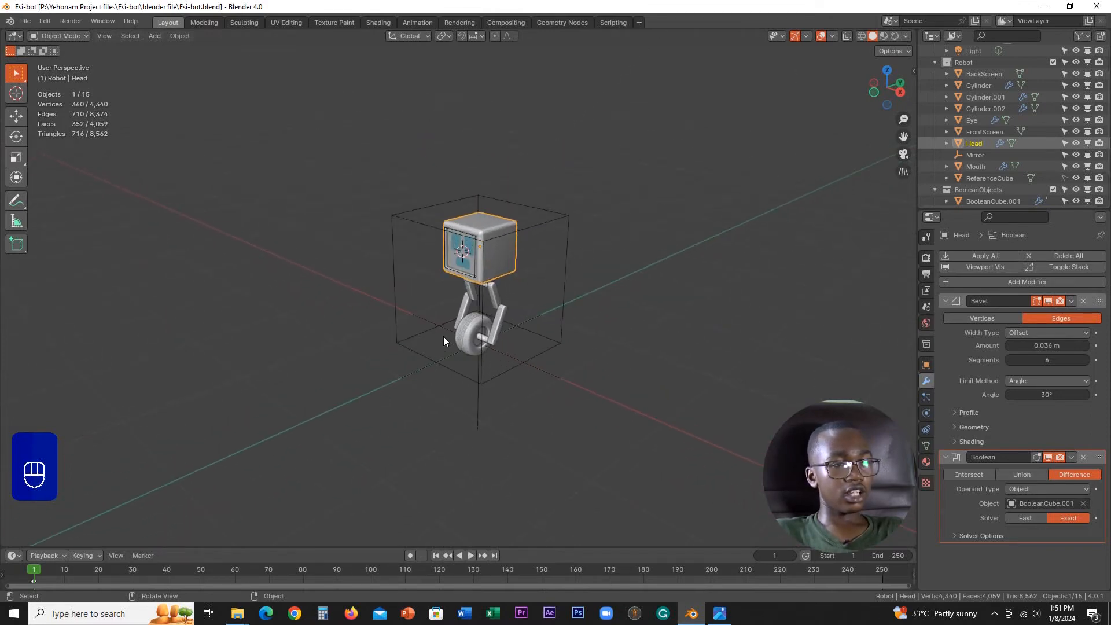
scroll(495, 332, up, 5)
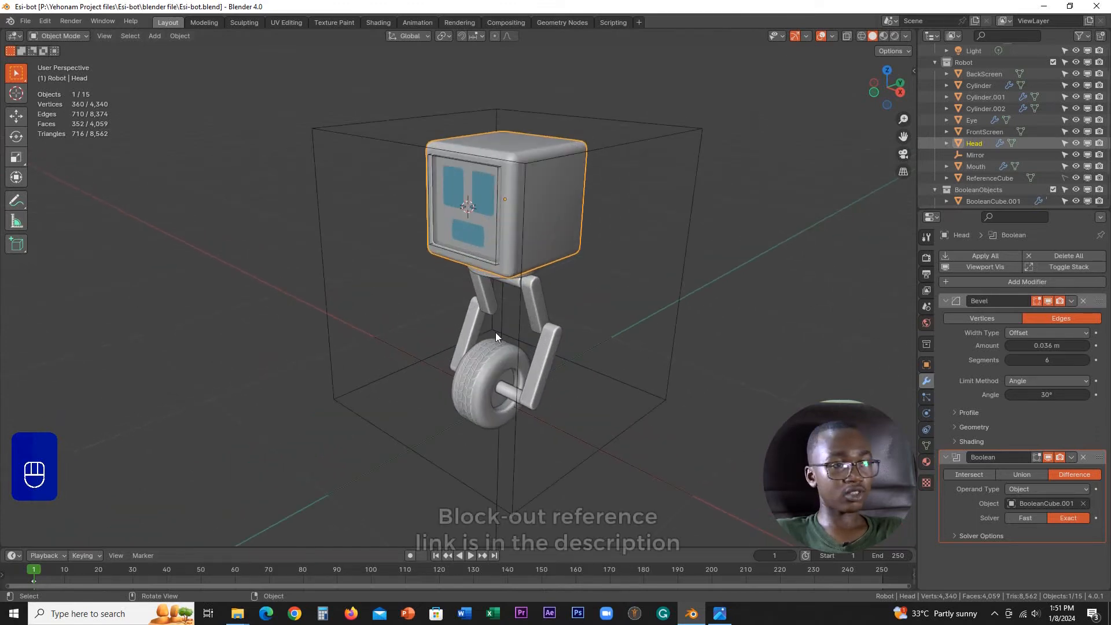
scroll(495, 332, down, 2)
middle_drag(495, 332, 528, 320)
scroll(528, 321, up, 5)
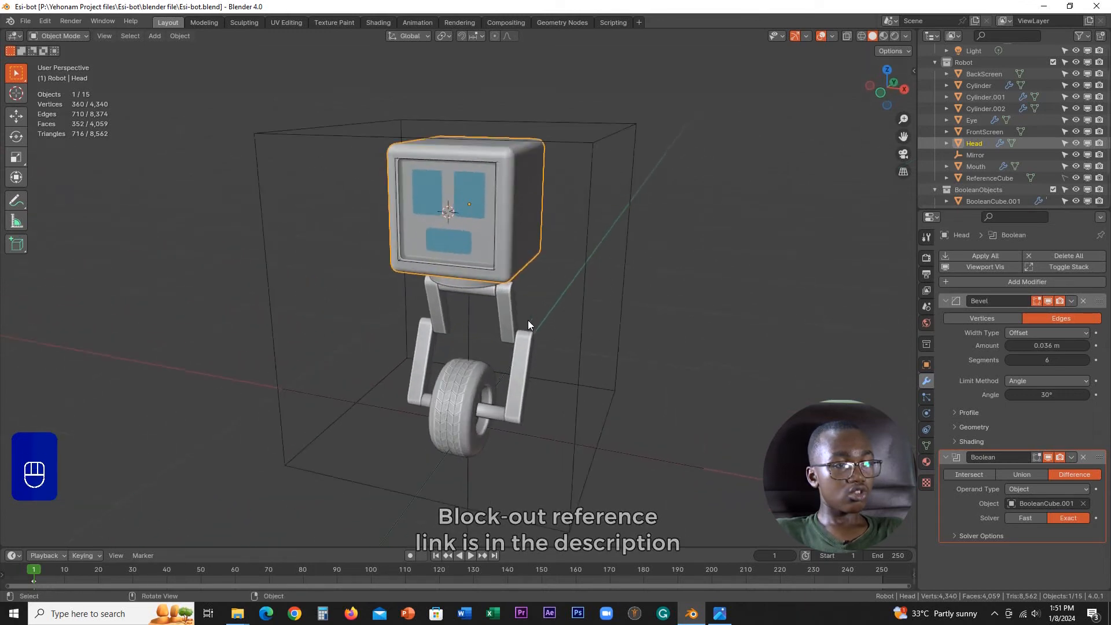
scroll(527, 324, down, 6)
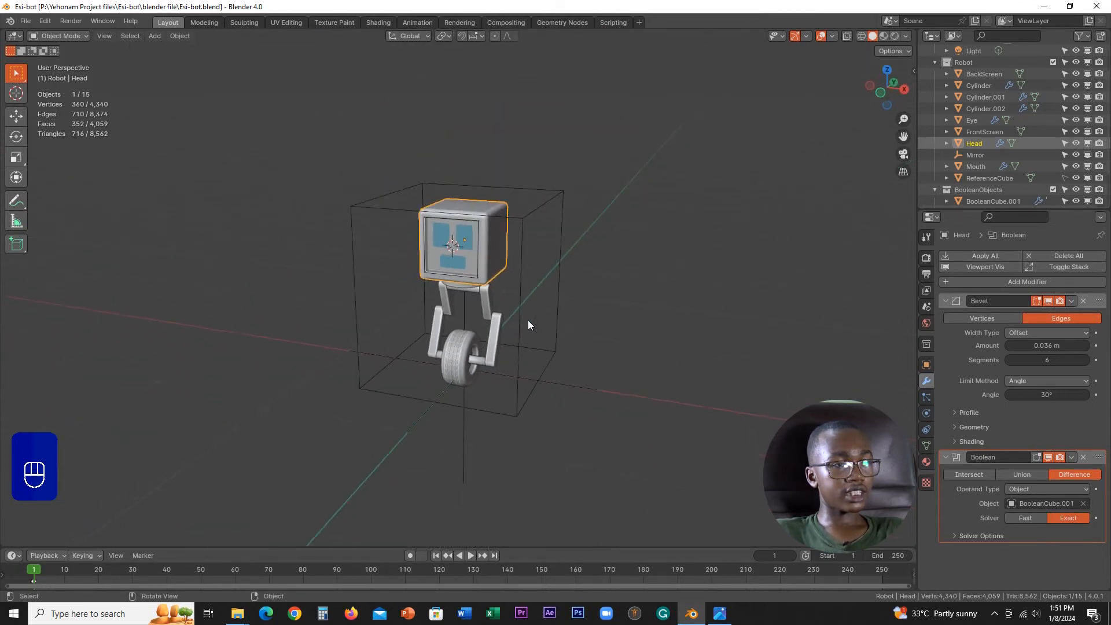
scroll(528, 324, up, 4)
Step: Add a 32-vertex cylinder with 0.141 m radius and 0.233 m depth at the 3D cursor in front view
key(KP_1)
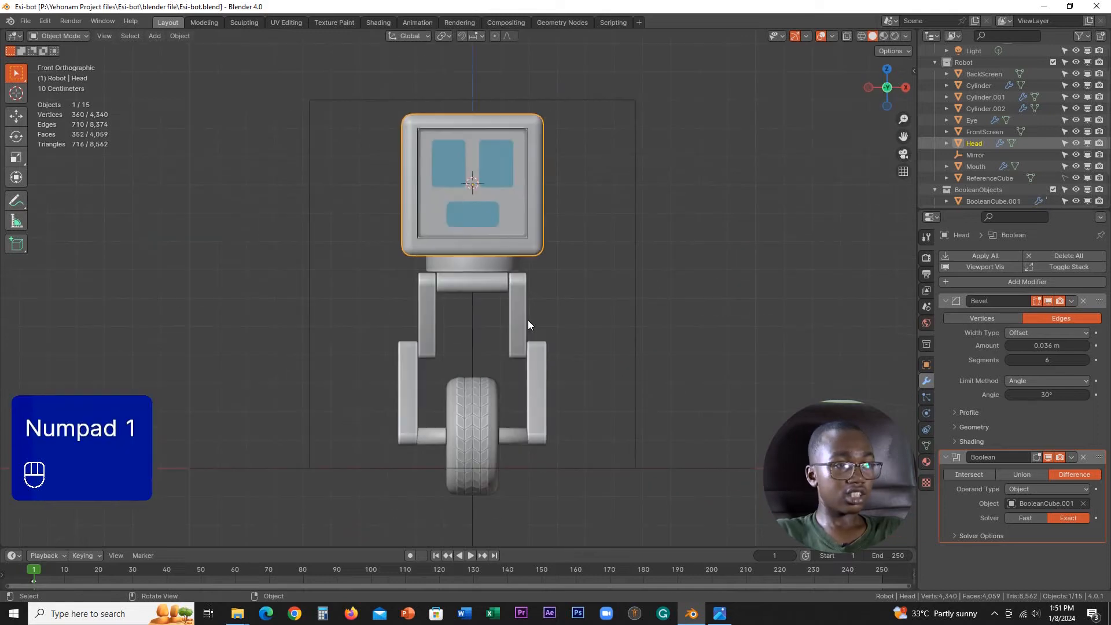
shift+middle_drag(527, 321, 491, 291)
scroll(491, 291, up, 3)
key(shift+a)
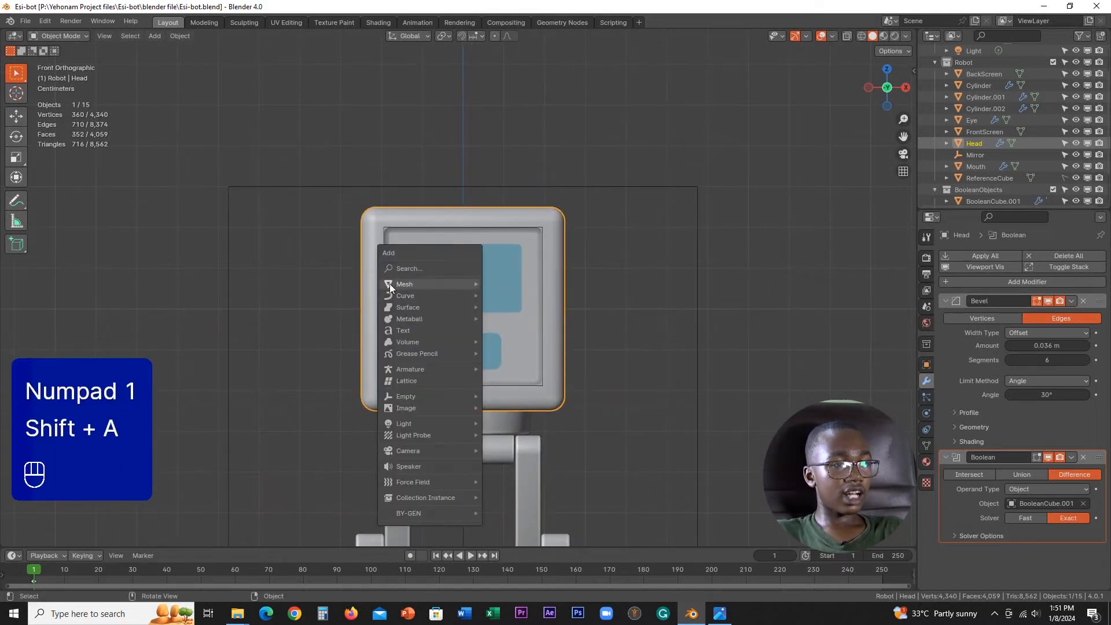
mouse_move(429, 284)
click(505, 344)
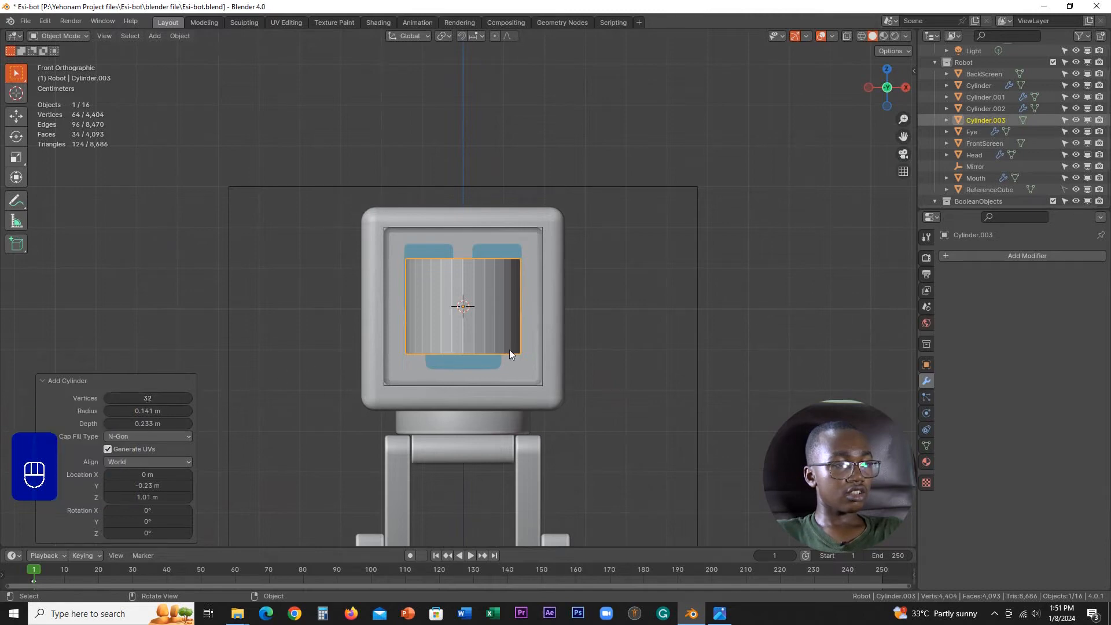
Step: Rotate the new cylinder 90° about the Y axis and move it about 0.346 m along X to the head's side
key(r)
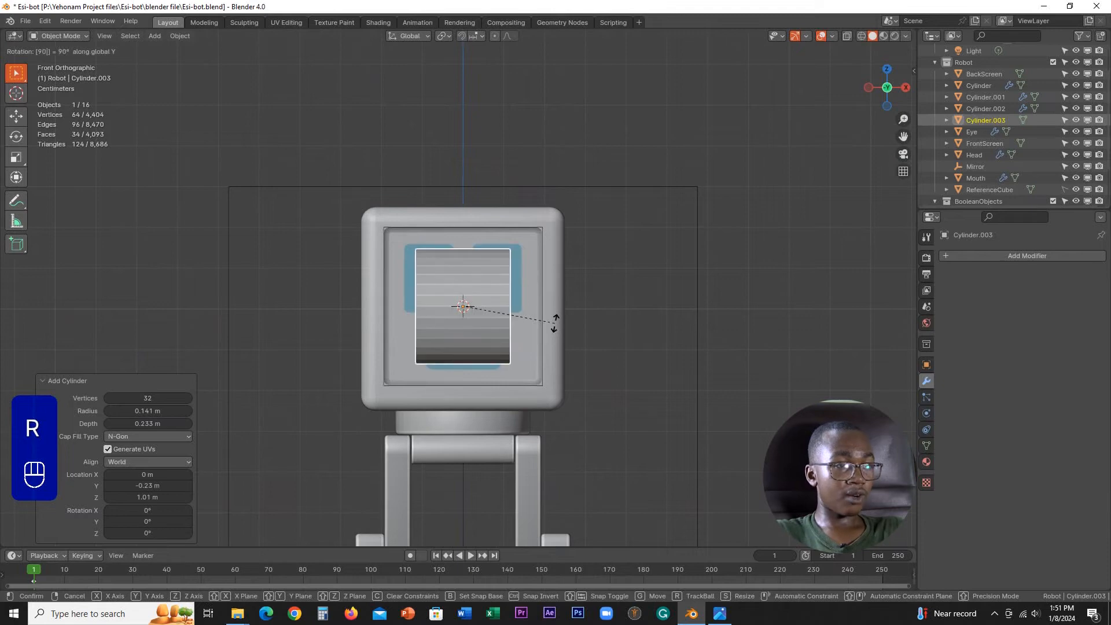
key(Return)
scroll(564, 322, up, 2)
key(g)
key(x)
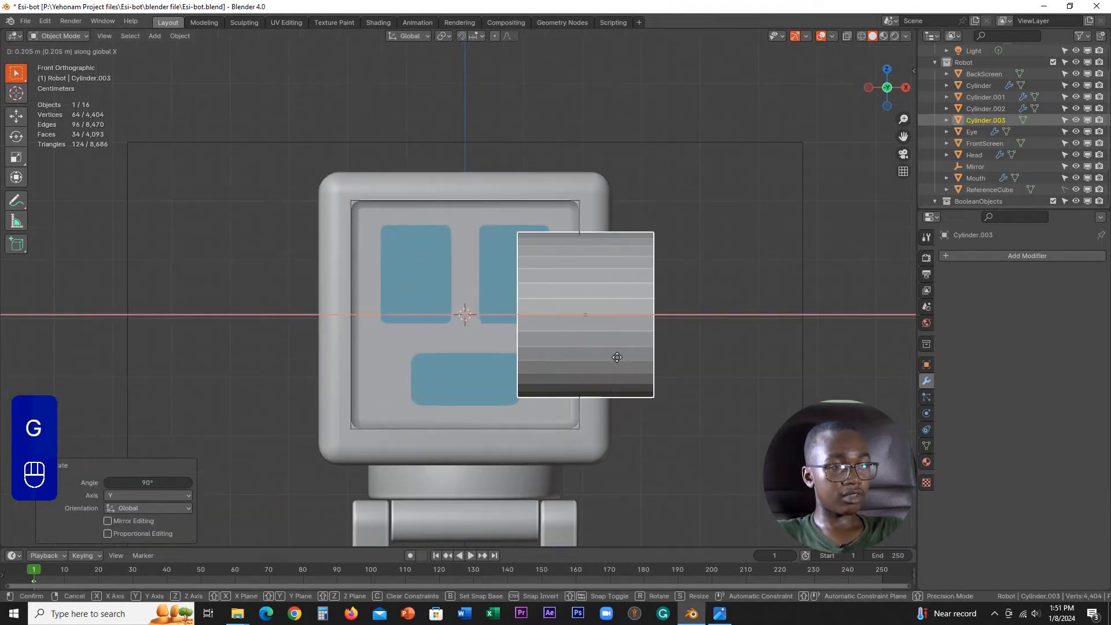
click(695, 357)
Step: Move the cylinder about 0.22 m along Y in the right view to centre it on the side of the head
middle_drag(695, 341, 586, 351)
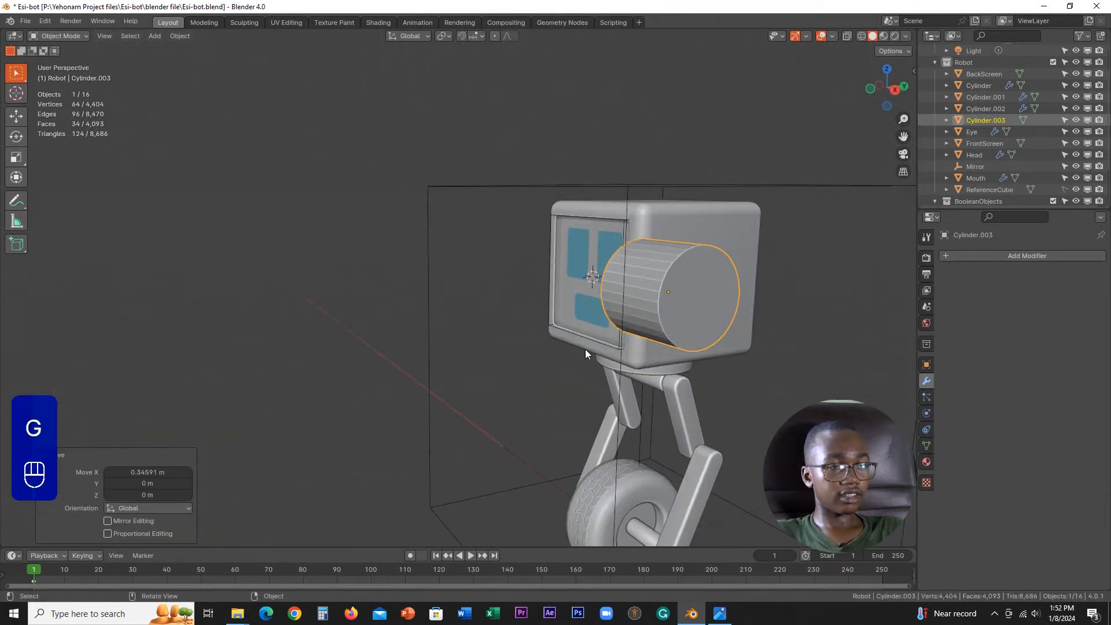
shift+middle_drag(720, 323, 562, 361)
scroll(563, 362, up, 2)
key(KP_3)
key(g)
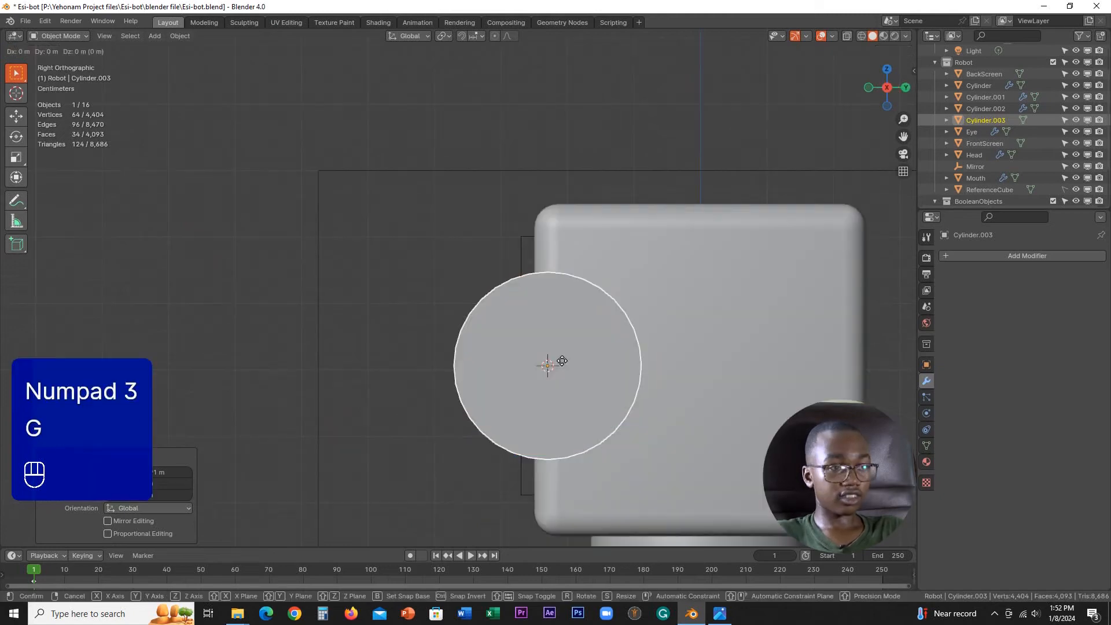
key(y)
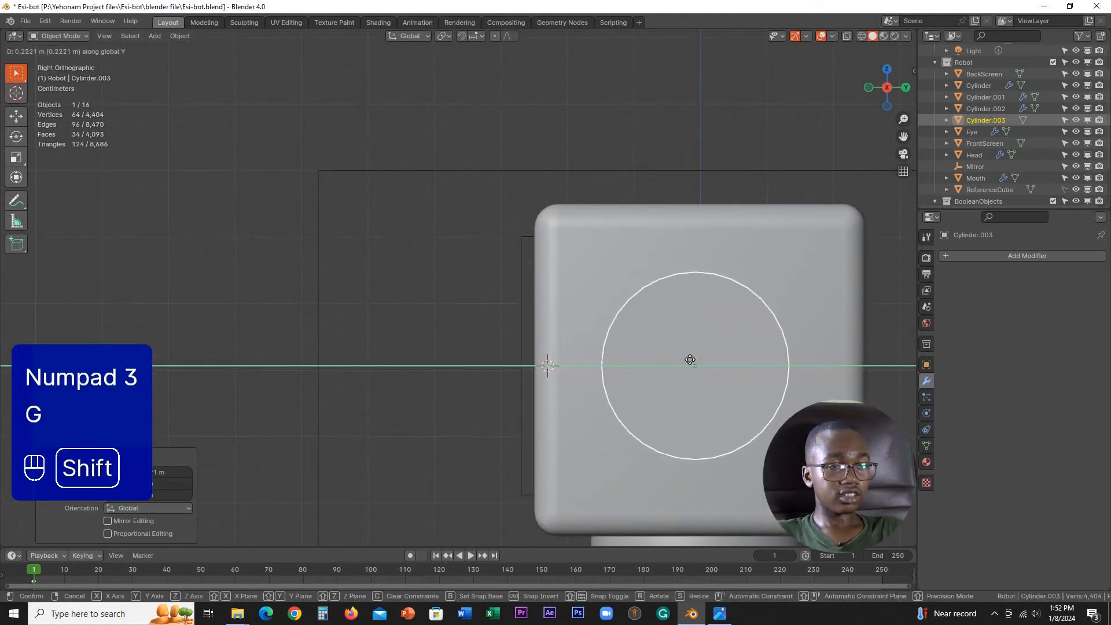
Step: Flatten the ear cylinder's whole mesh along X in Edit Mode to a scale of about 0.117
scroll(717, 365, down, 2)
shift+middle_drag(716, 365, 732, 287)
key(Tab)
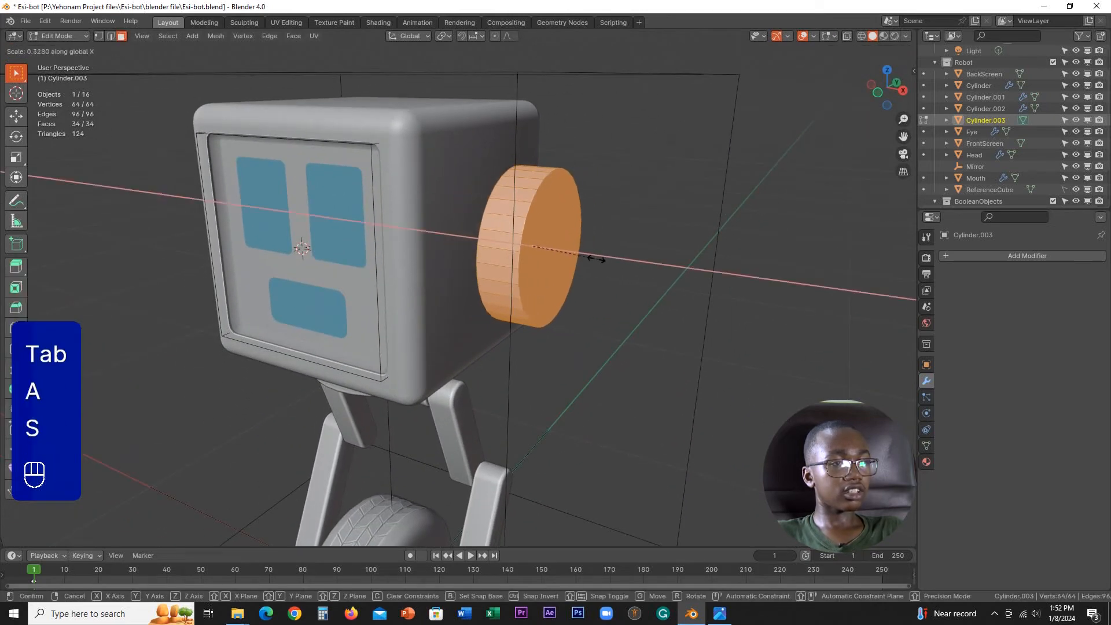
click(570, 256)
Step: Move the flattened ear mesh about 0.08 m inward along X so it sits against the side of the head
scroll(642, 292, up, 2)
key(g)
key(x)
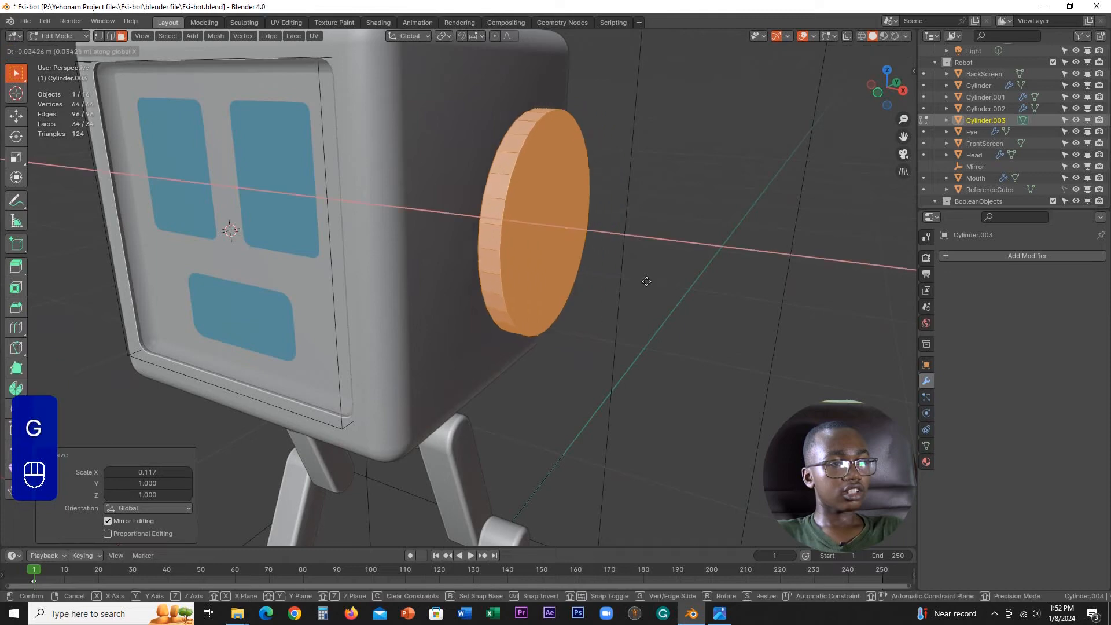
key(shift)
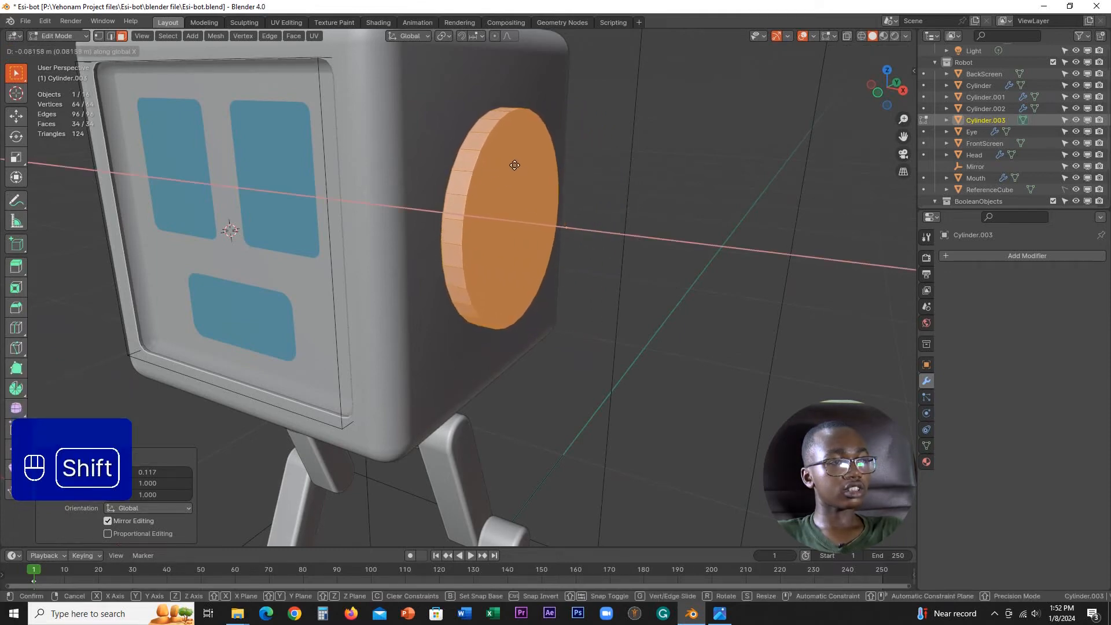
middle_drag(591, 225, 509, 243)
Step: Return to Object Mode and set the ear disc's origin to its geometry
scroll(509, 243, down, 3)
key(Tab)
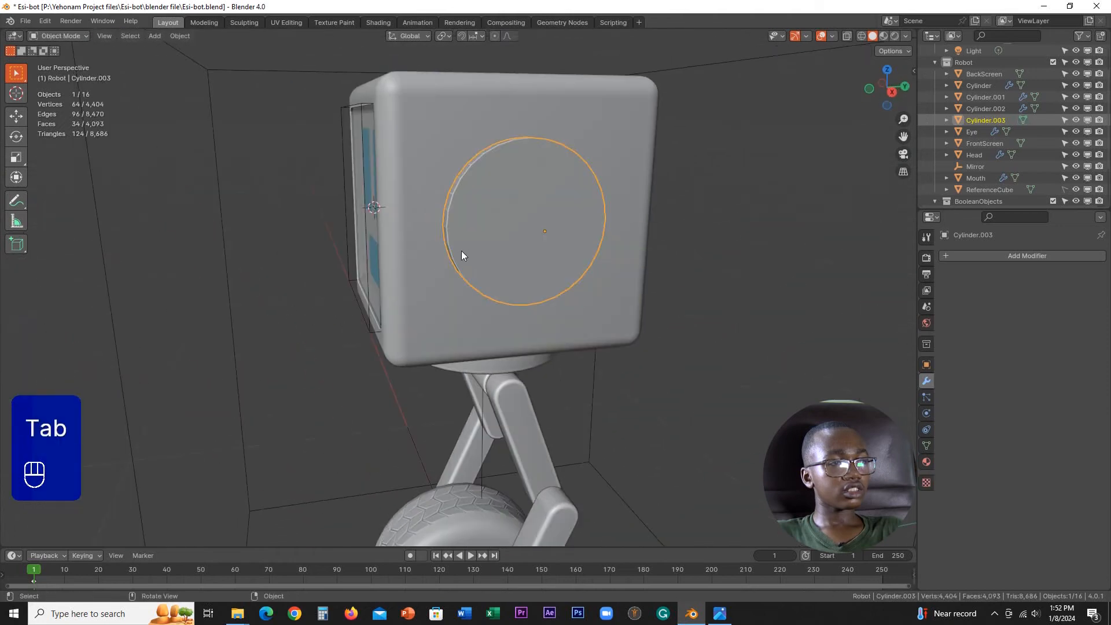
right_click(470, 249)
mouse_move(480, 290)
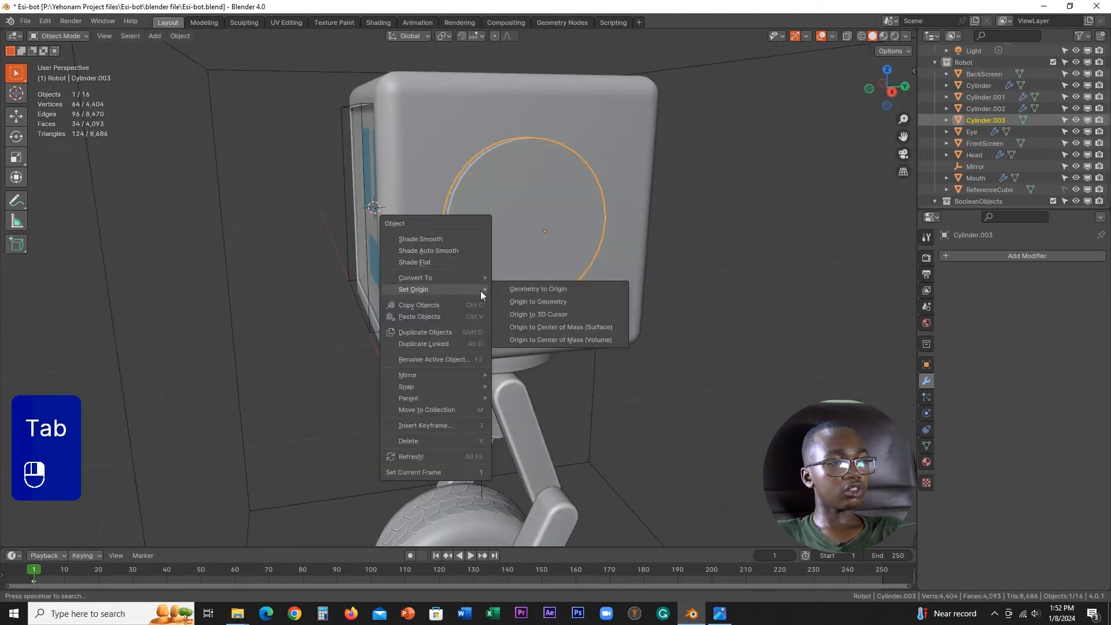
click(537, 300)
Step: Scale the ear disc to about 0.656 on Y and Z while keeping its X thickness locked
shift+middle_drag(556, 295, 549, 334)
scroll(548, 334, up, 1)
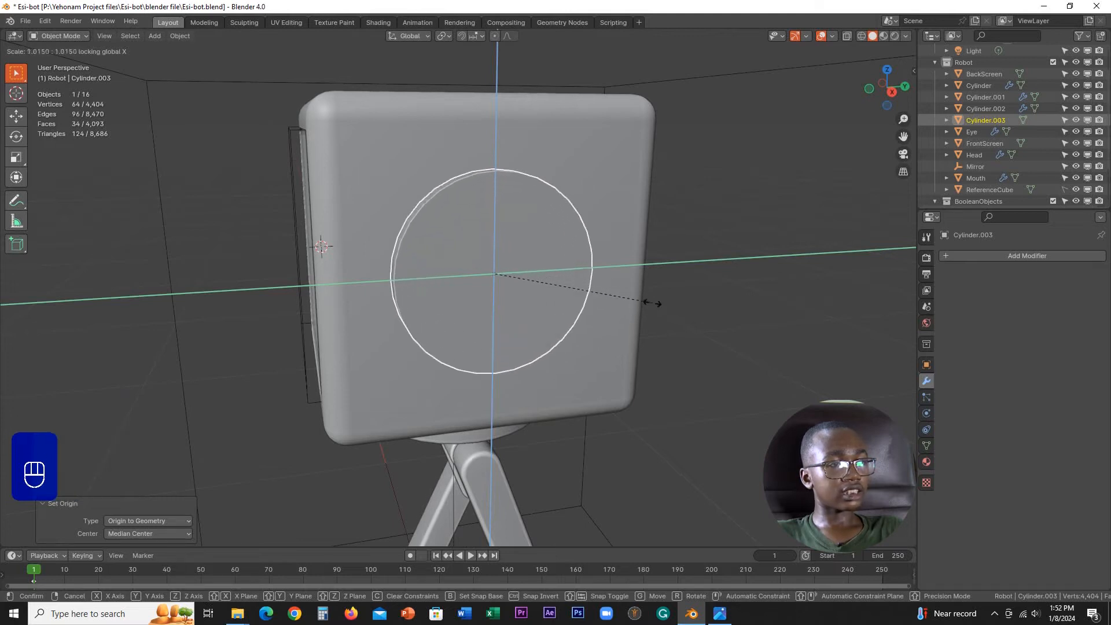
key(shift)
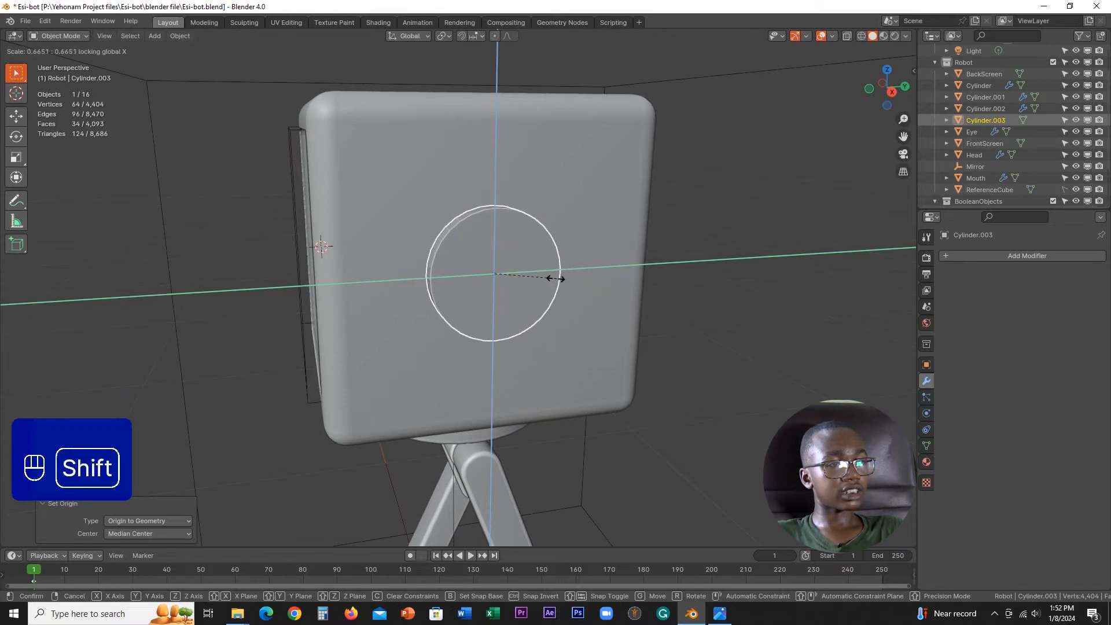
click(542, 274)
Step: Try to scale the ear disc again on every axis except X
key(s)
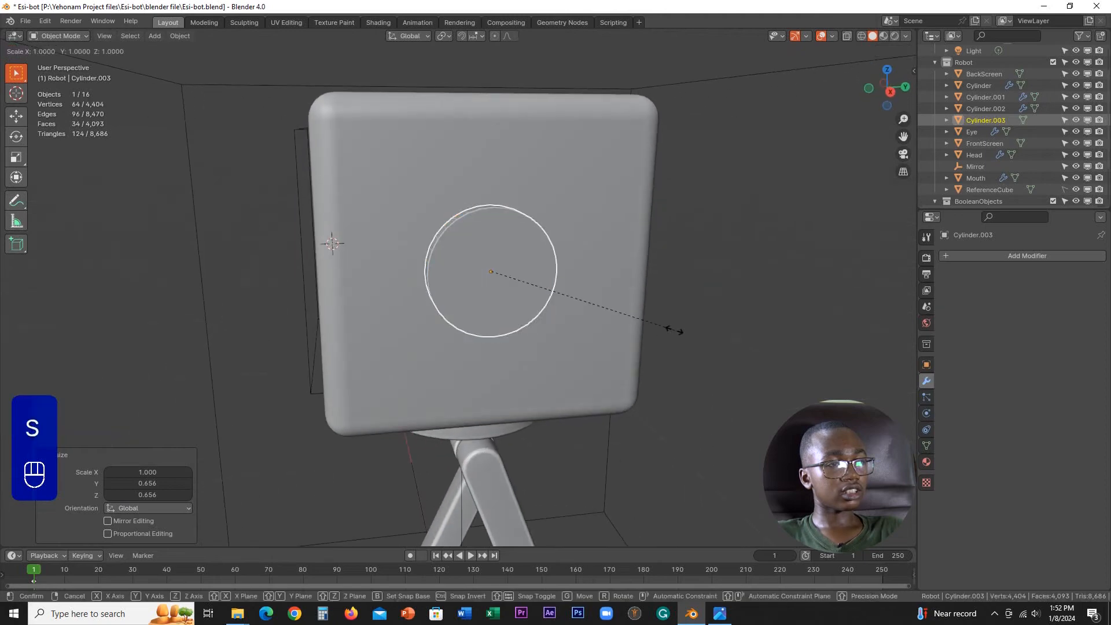
key(shift+x)
key(shift+x)
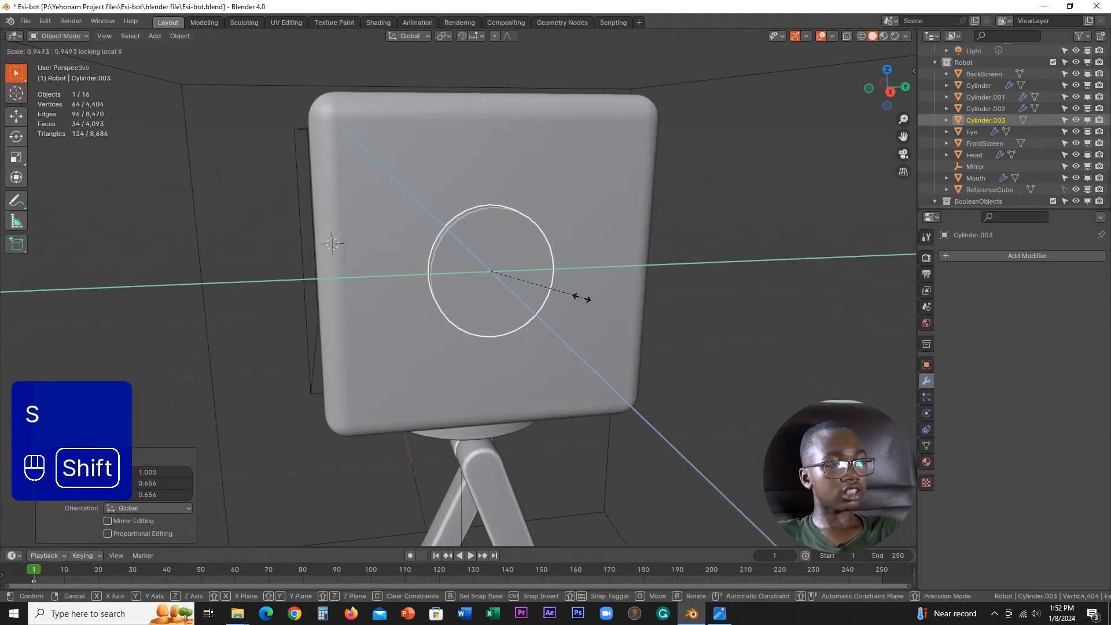
key(shift+x)
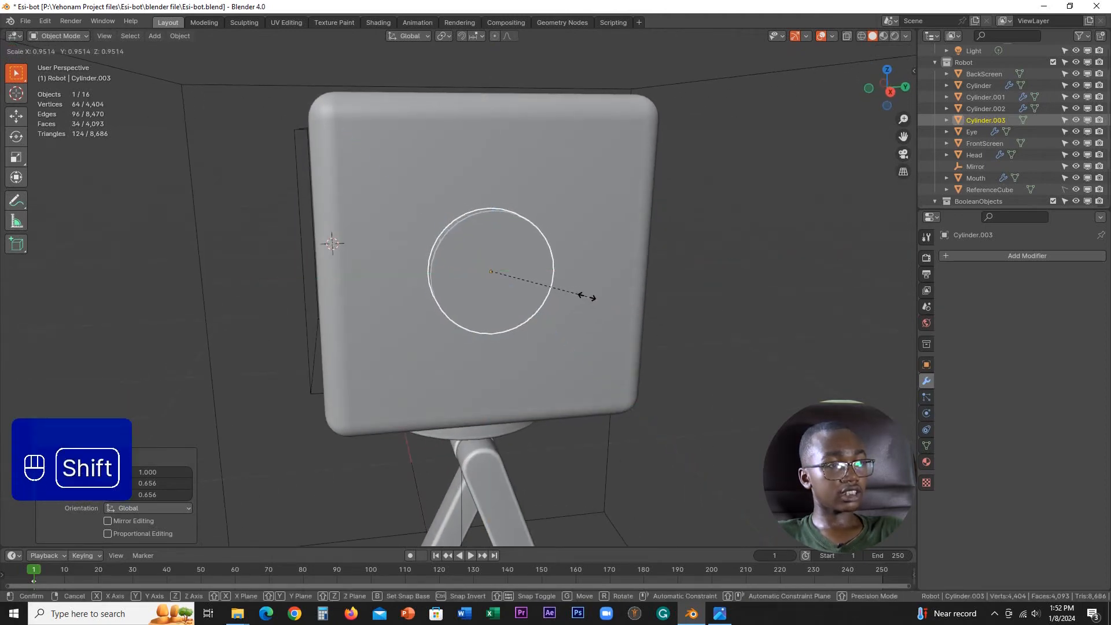
key(shift+x)
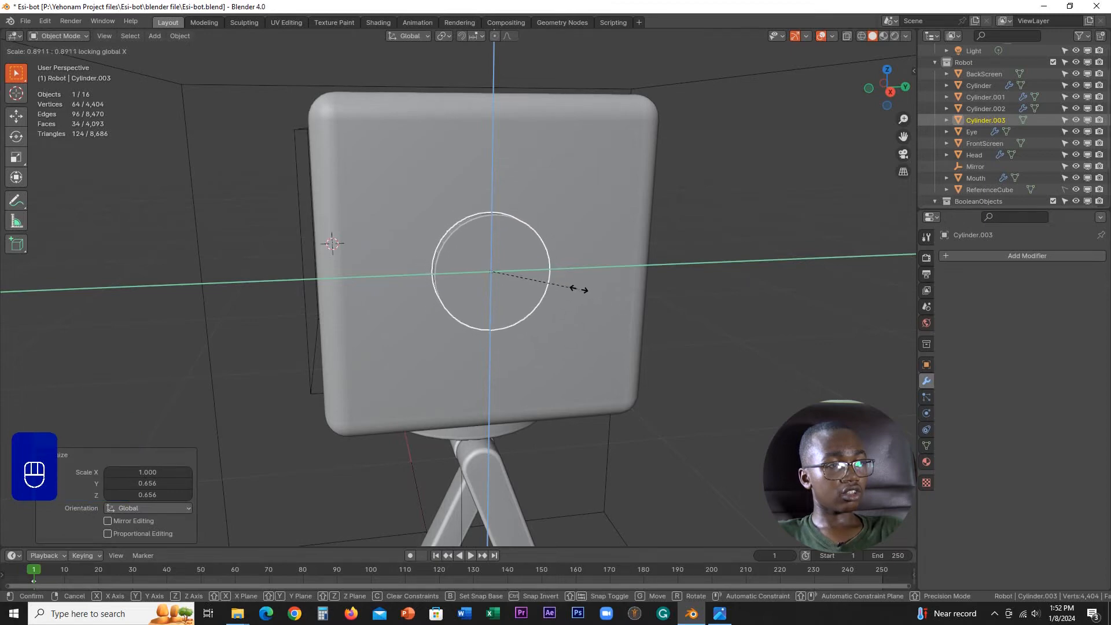
click(591, 301)
Step: Add a Mirror modifier on X to the ear disc, using the Mirror empty as its mirror object
middle_drag(595, 299, 764, 216)
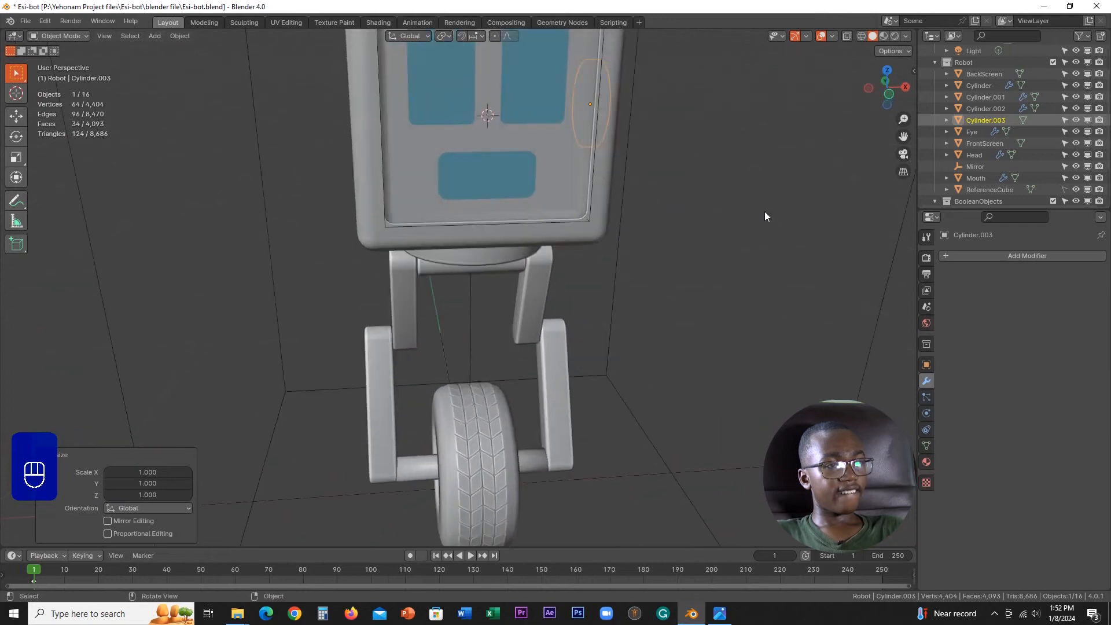
click(993, 255)
mouse_move(942, 255)
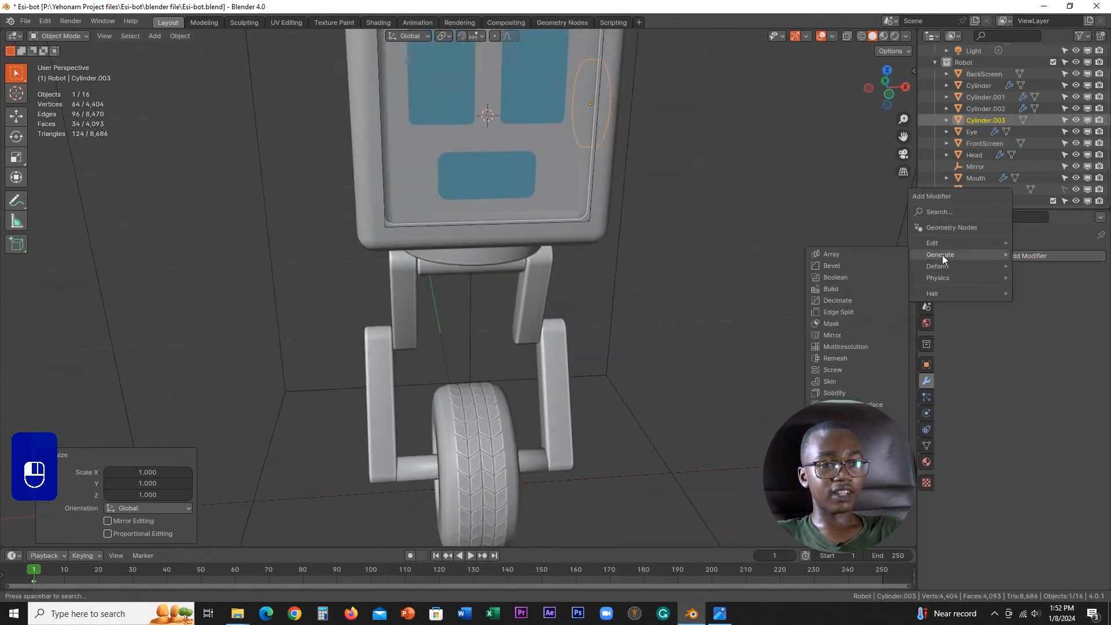
click(831, 336)
scroll(695, 360, down, 5)
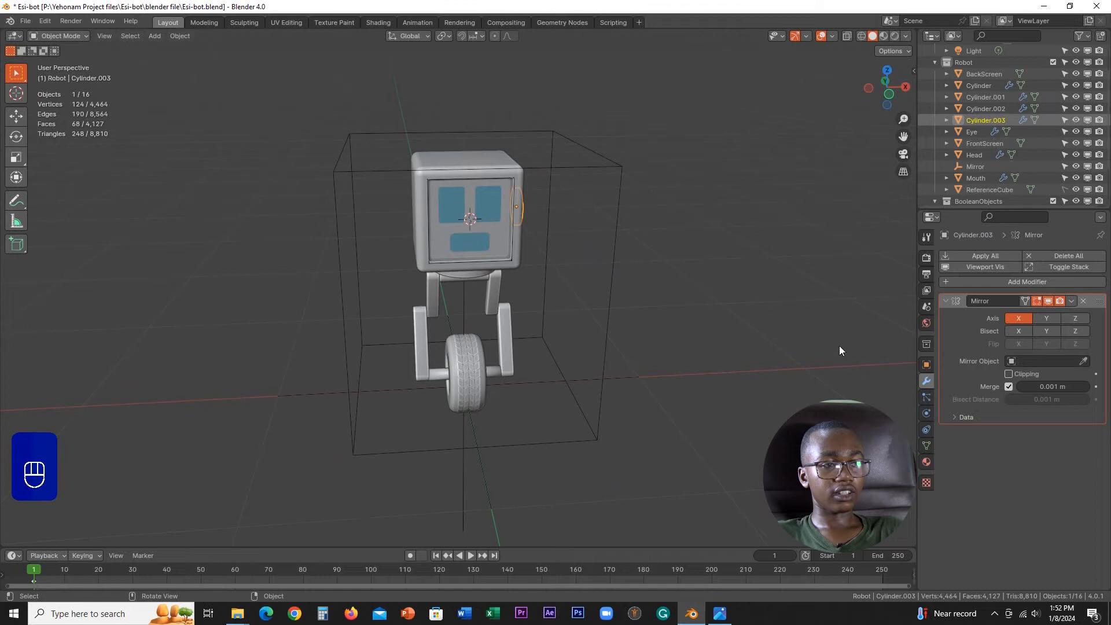
click(1046, 361)
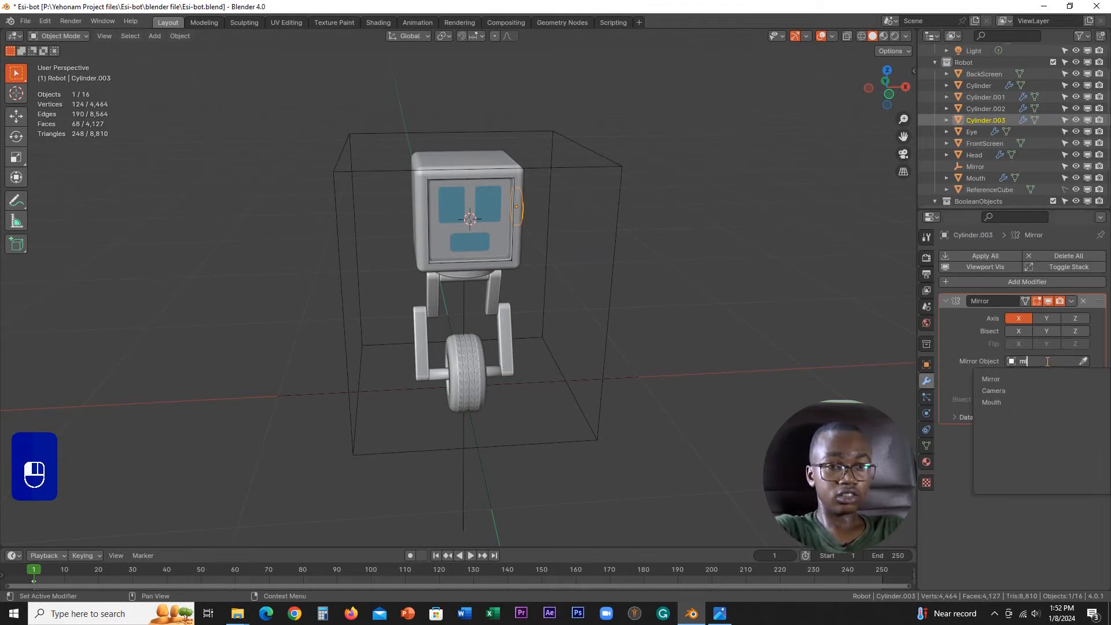
middle_drag(712, 356, 542, 378)
scroll(536, 293, up, 5)
Step: Apply the ear disc's scale in Object Mode
key(Tab)
click(732, 336)
scroll(690, 409, up, 1)
shift+middle_drag(689, 409, 637, 320)
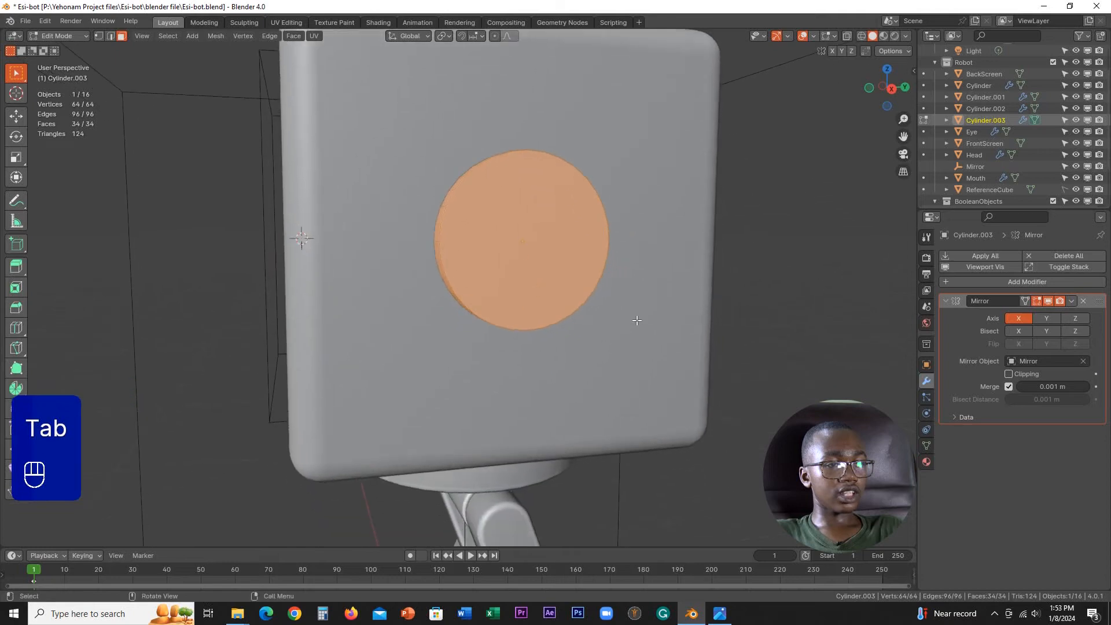
click(927, 366)
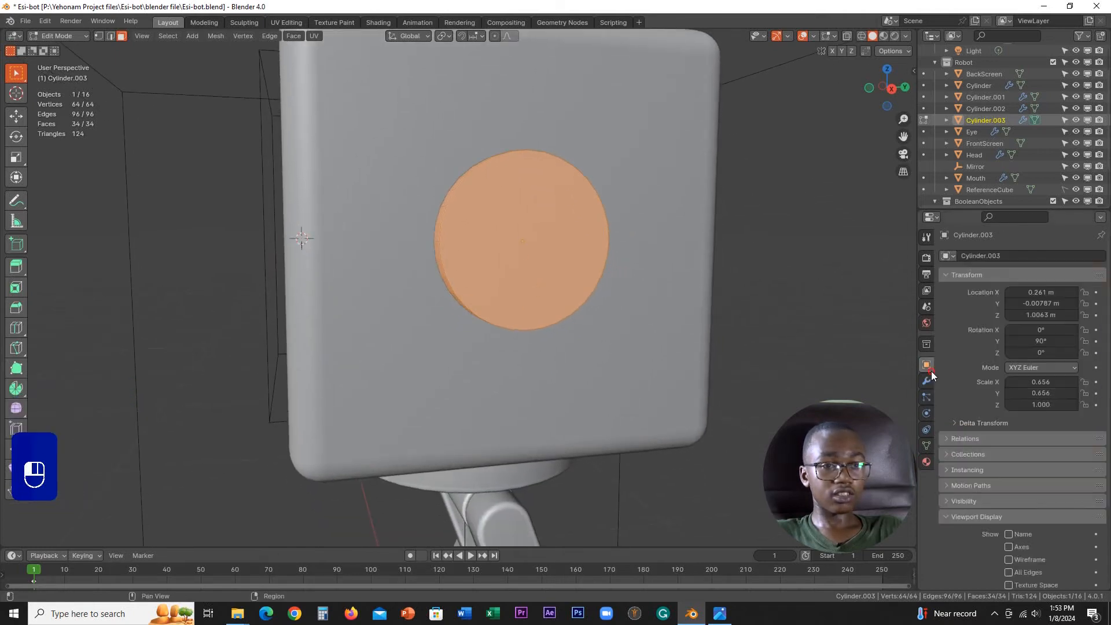
key(Tab)
key(ctrl+a)
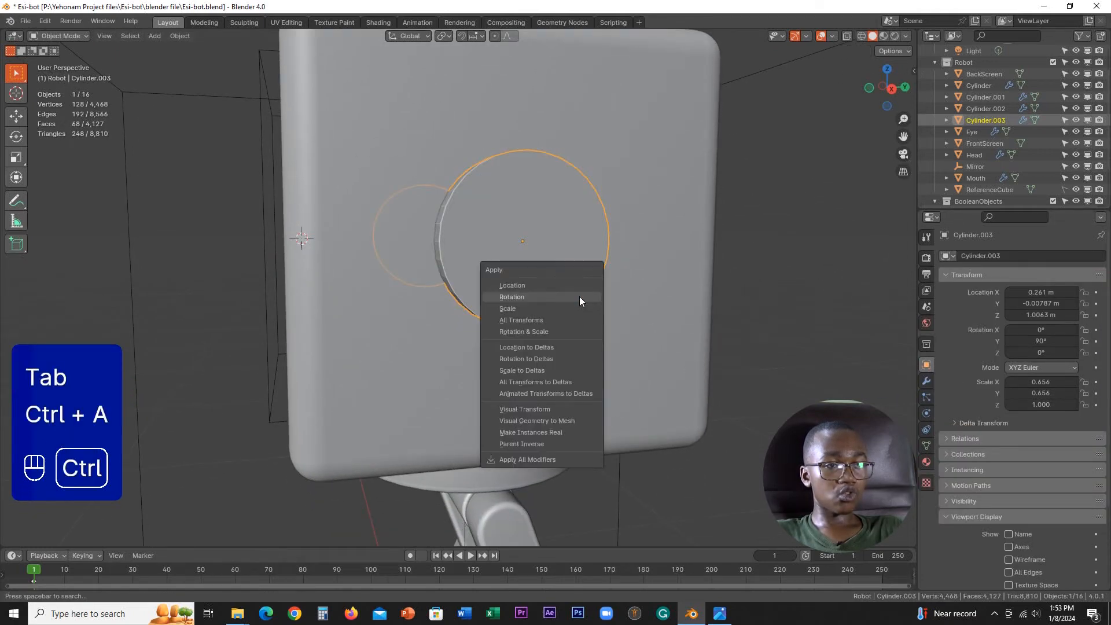
click(532, 307)
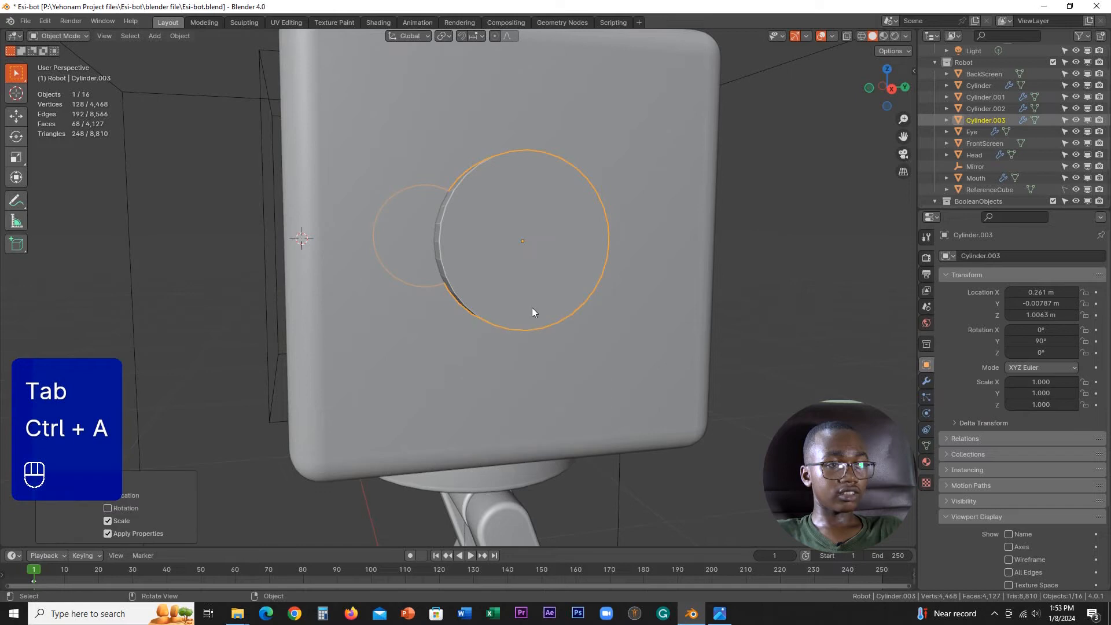
Step: Add a Bevel modifier to the ear disc and set its amount to 0.005 m
click(927, 380)
click(977, 285)
mouse_move(937, 288)
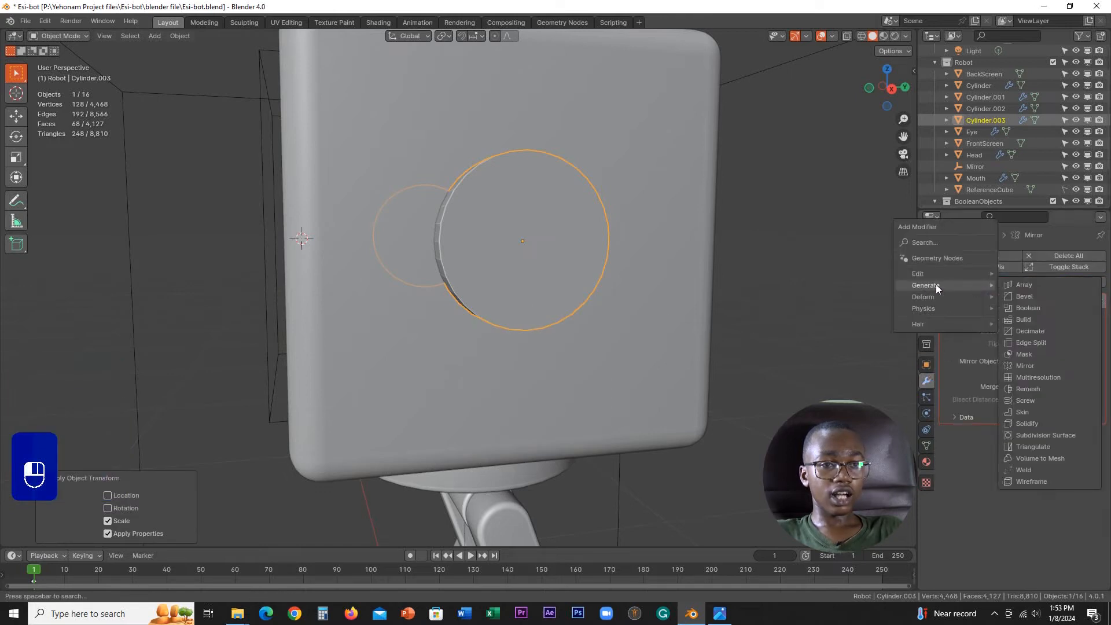
click(1025, 297)
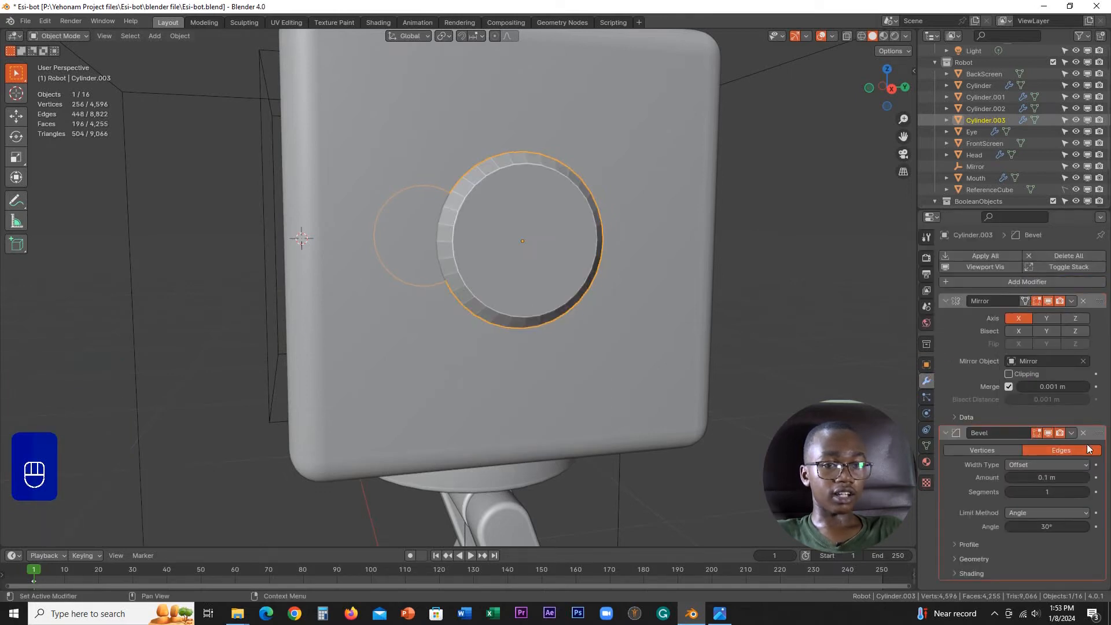
scroll(613, 370, up, 2)
shift+middle_drag(586, 336, 663, 387)
scroll(663, 387, up, 3)
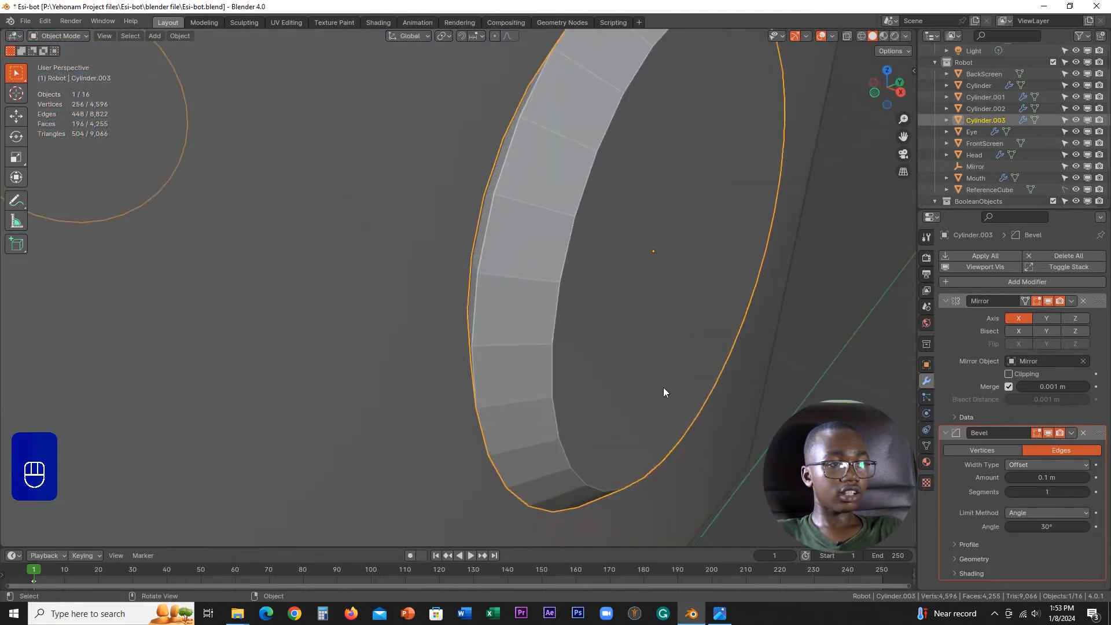
shift+drag(1066, 482, 1066, 482)
shift+drag(147, 482, 995, 480)
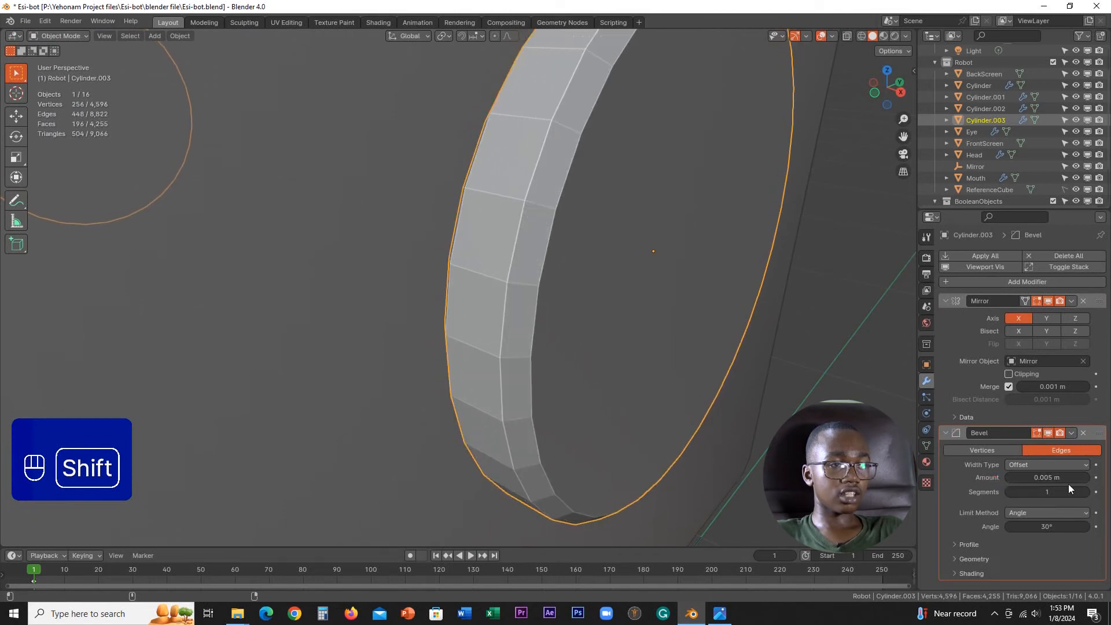
Step: Raise the ear's Bevel modifier to 6 segments
click(1085, 492)
click(1085, 492)
click(1085, 492)
click(1085, 492)
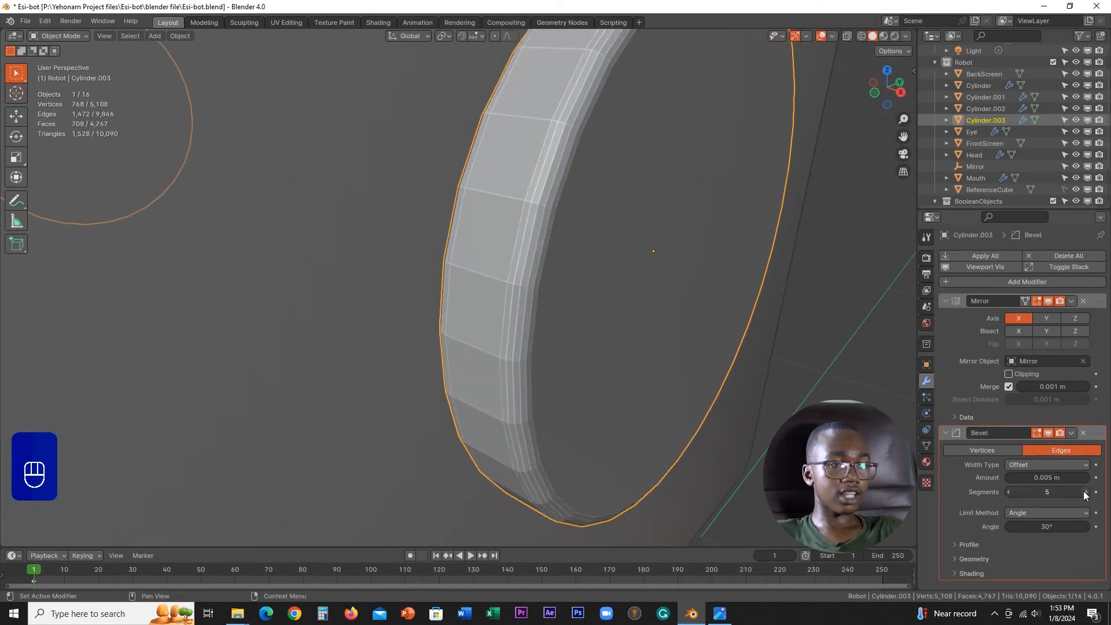
click(1085, 491)
Step: Apply Shade Auto Smooth to the ear disc and reduce its bevel amount to 0.003 m
right_click(701, 317)
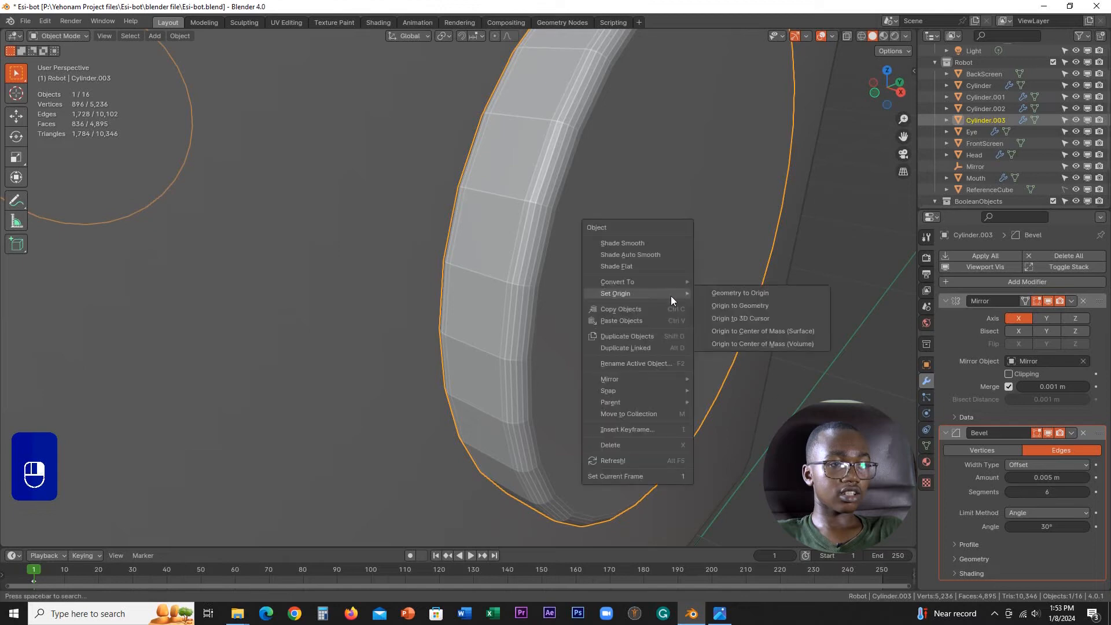
click(641, 254)
scroll(649, 284, down, 3)
scroll(617, 284, up, 4)
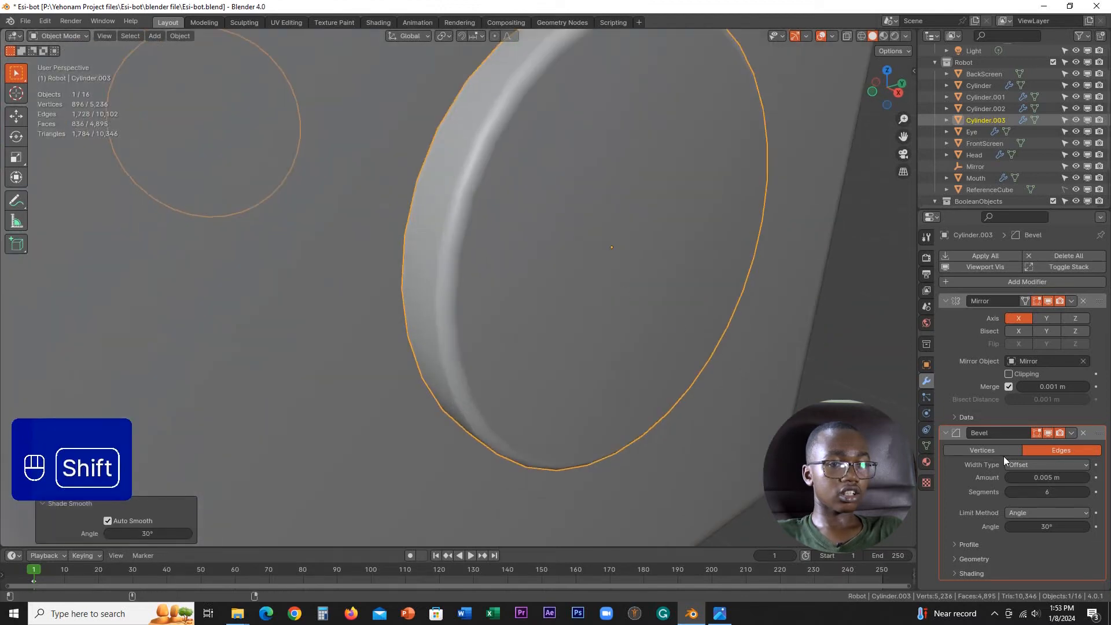
mouse_move(1047, 479)
shift+mouse_down()
mouse_move(1024, 479)
mouse_move(1059, 479)
mouse_move(1021, 479)
mouse_move(1035, 479)
shift+mouse_up()
scroll(728, 301, down, 5)
Step: Inset the ear's outer circular face by about 0.02 m in Edit Mode
key(Tab)
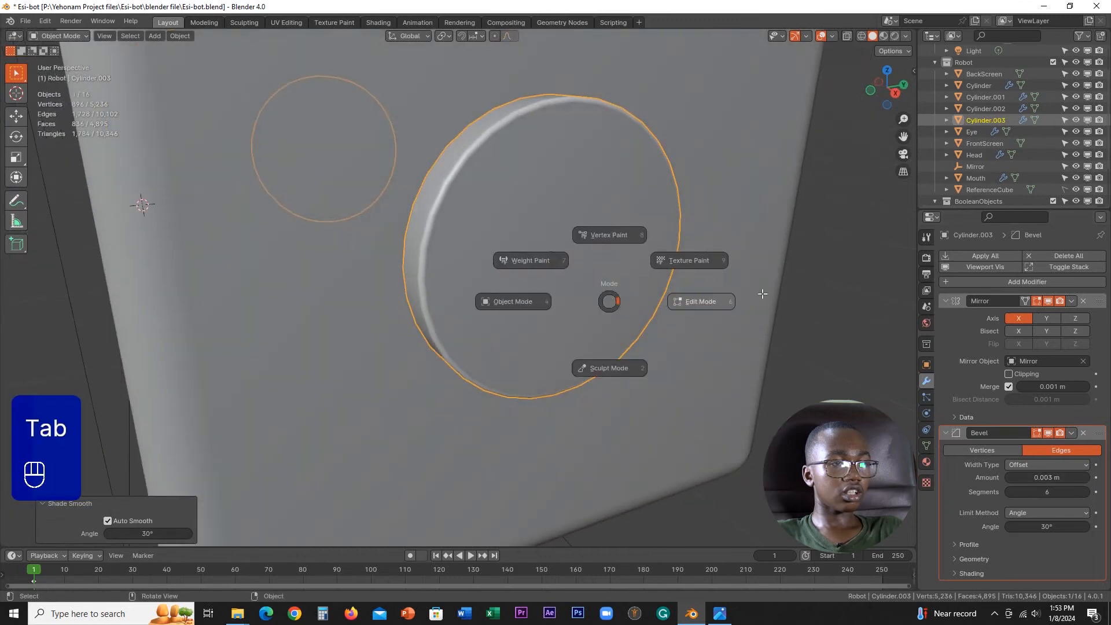
click(625, 253)
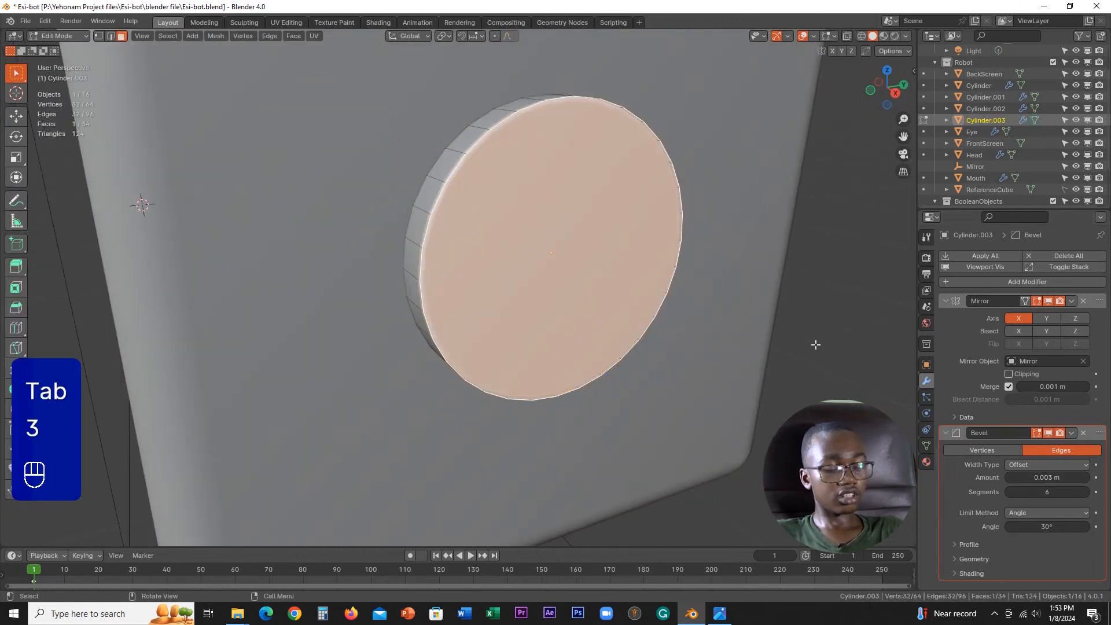
key(i)
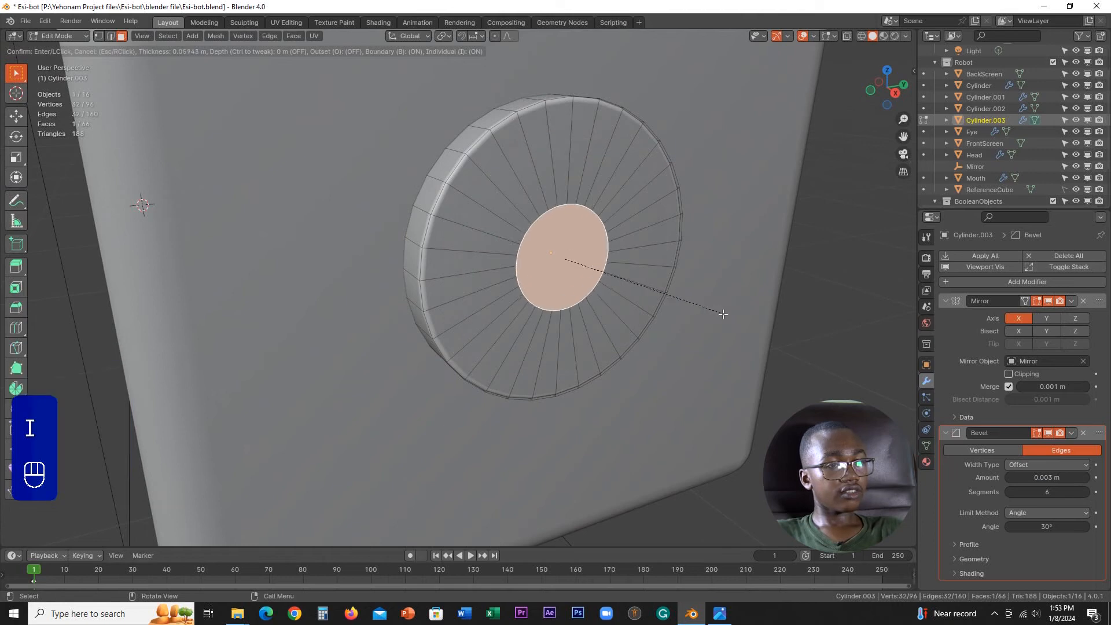
click(776, 351)
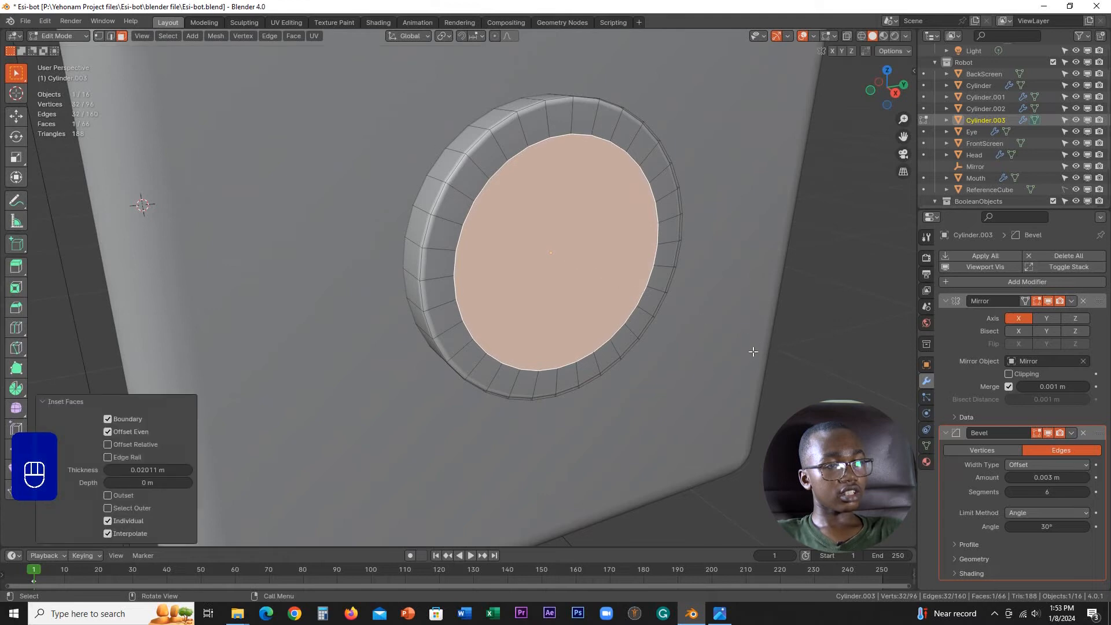
Step: Extrude the inset face about 0.017 m inward to form a round recess in the ear
middle_drag(752, 352, 792, 373)
key(e)
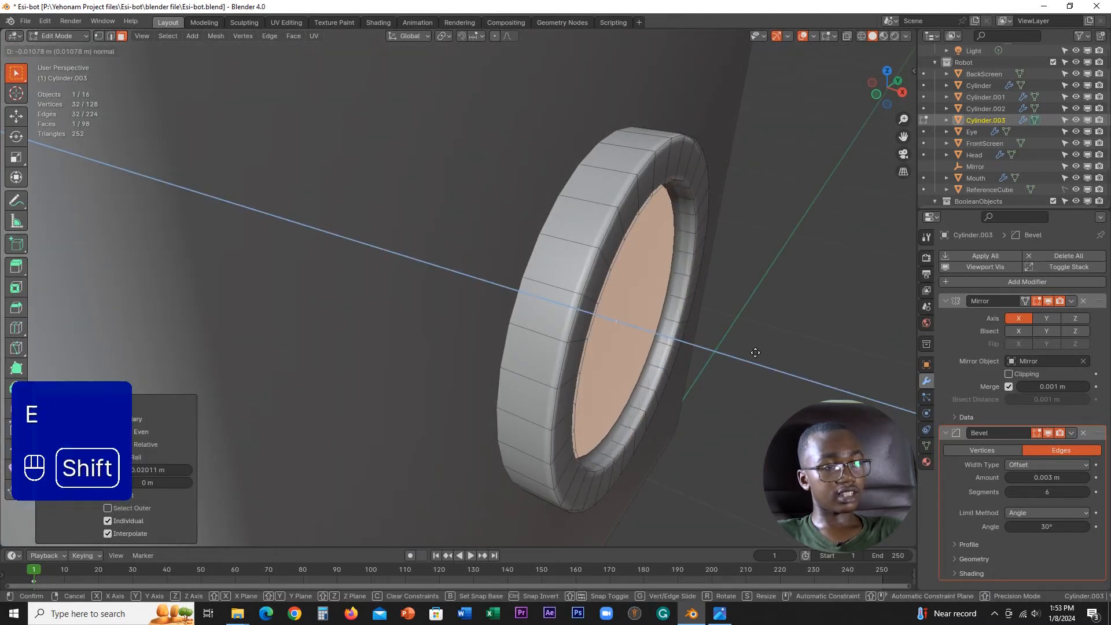
click(654, 322)
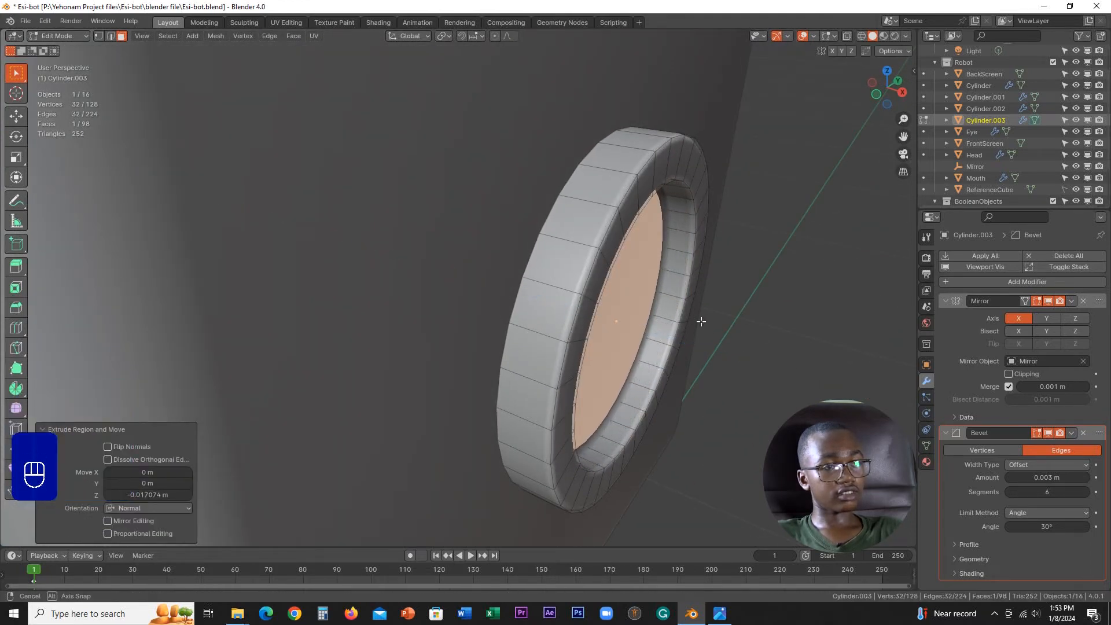
Step: Select the ear recess's inner wall loop and floor, and scale them to about 0.941 in the local XY plane
middle_drag(699, 321, 625, 335)
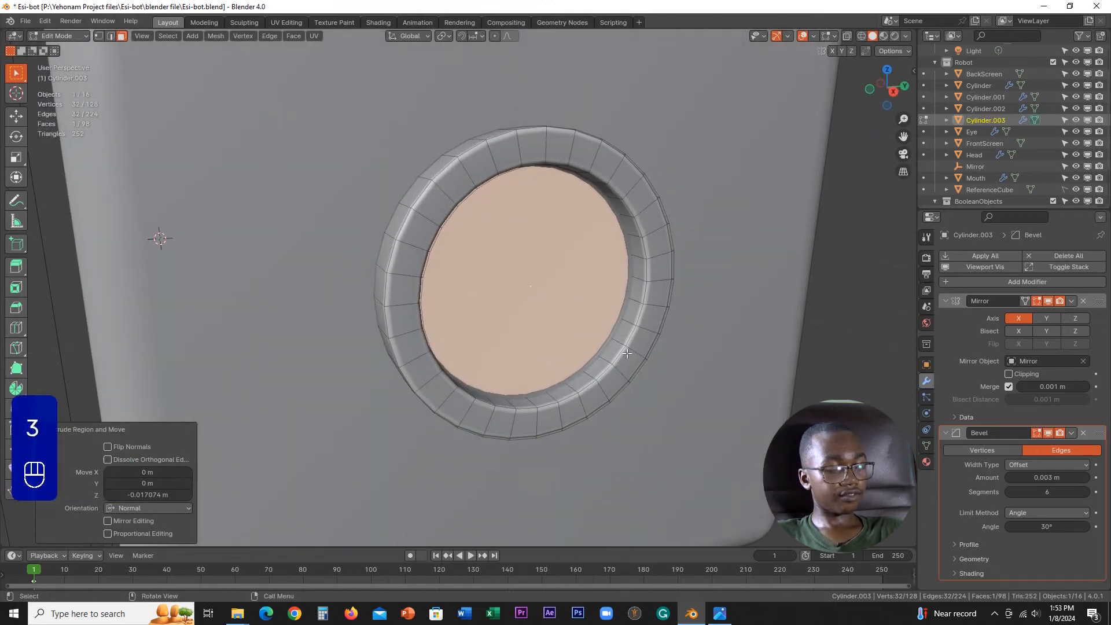
alt+click(625, 345)
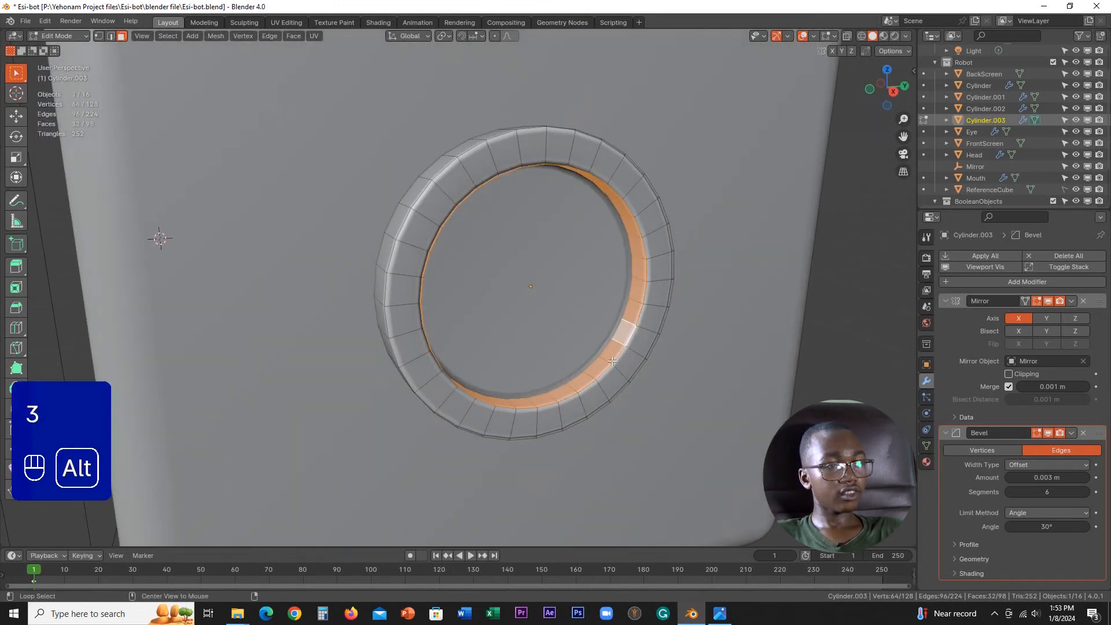
shift+click(594, 312)
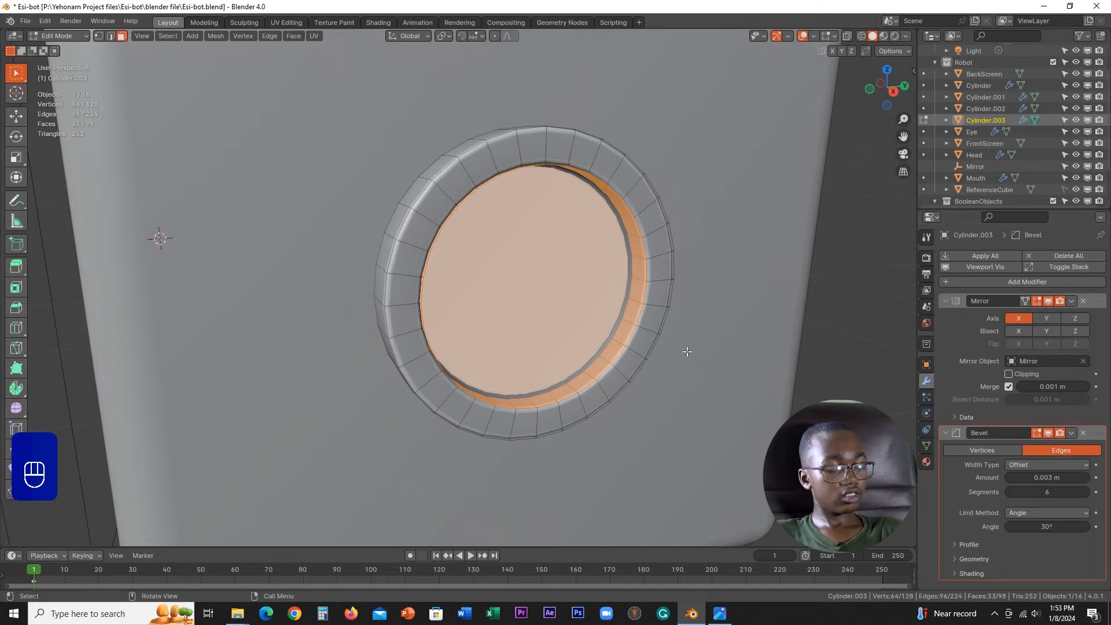
key(s)
key(shift+z)
key(shift+z)
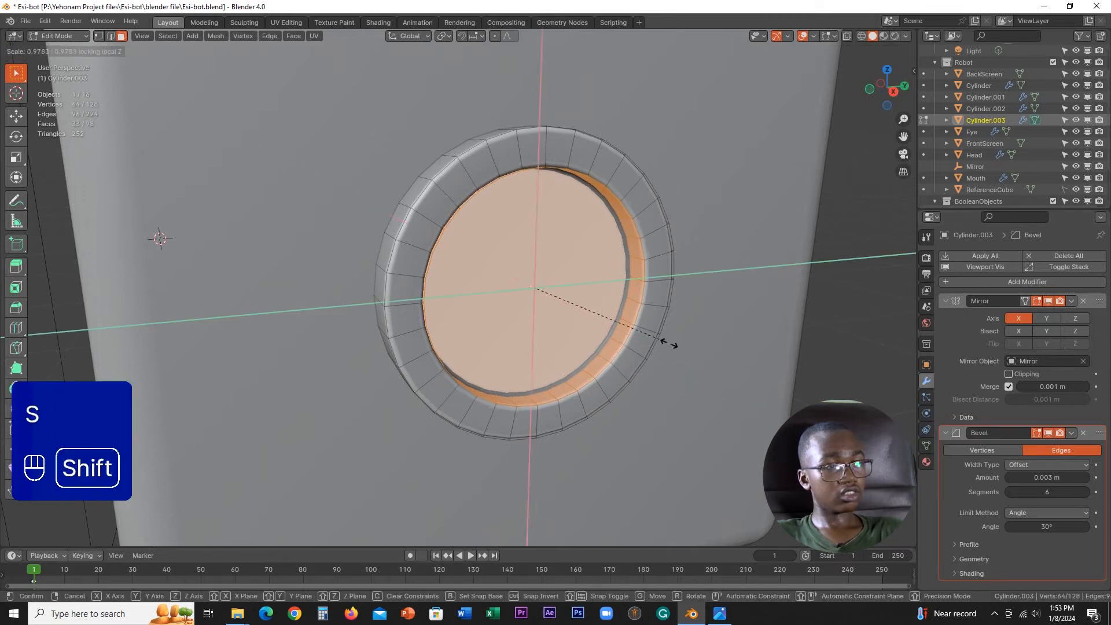
click(617, 314)
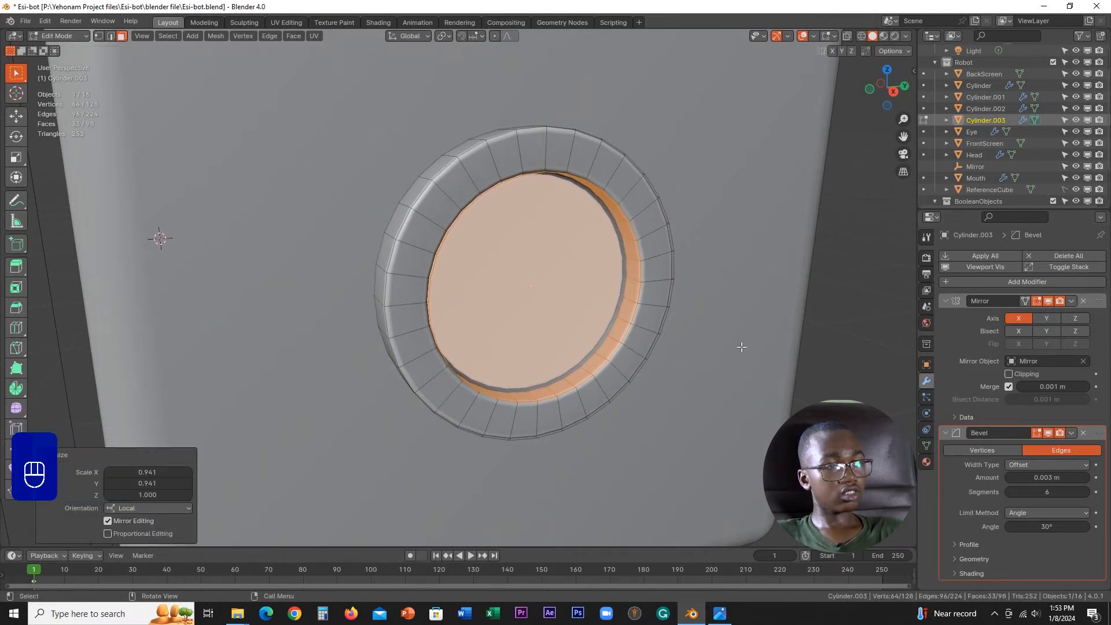
Step: Shrink the recess's wall and floor slightly further in the local XY plane, and deselect the faces
scroll(742, 346, up, 1)
key(s)
key(shift+z)
key(shift+z)
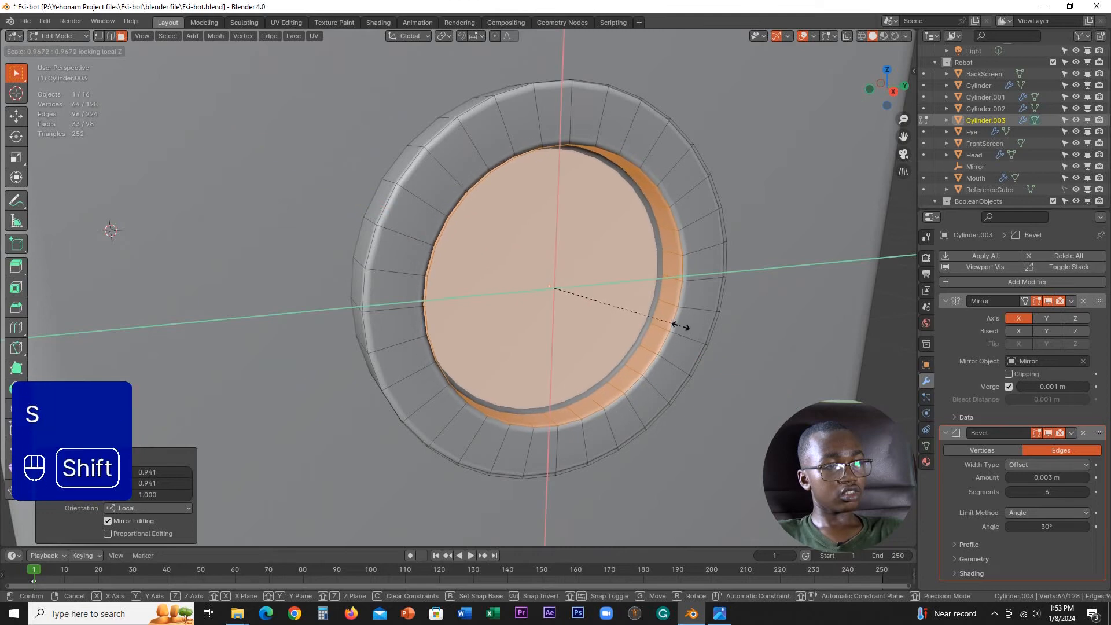
click(668, 331)
middle_drag(668, 331, 692, 334)
click(721, 342)
Step: Add a single centred loop cut around the ear's front rim
scroll(721, 343, up, 1)
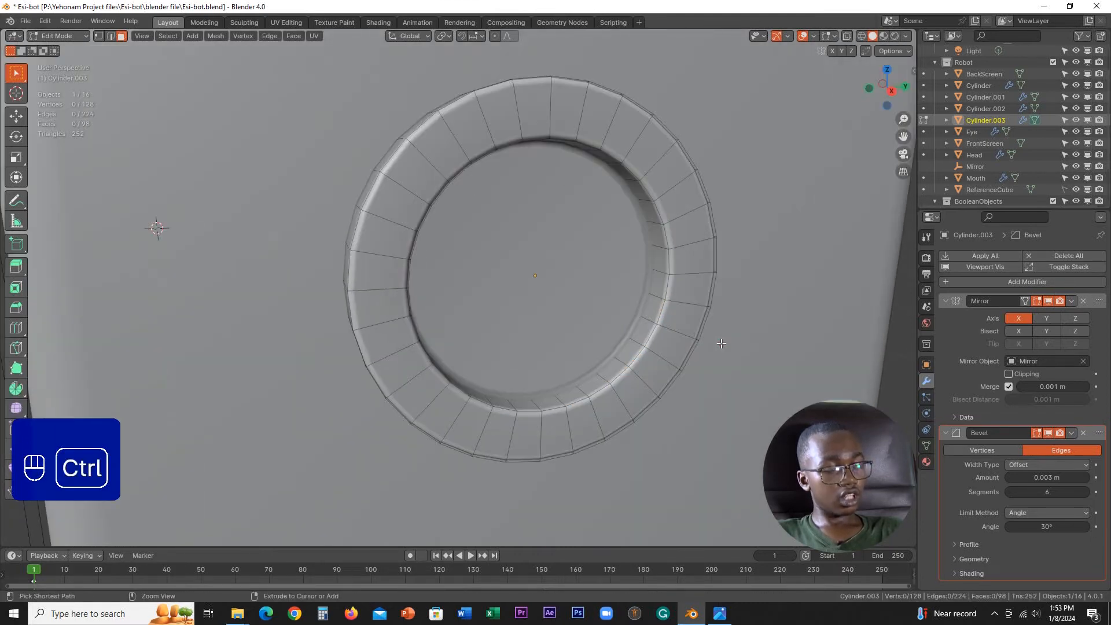
key(ctrl+r)
click(694, 238)
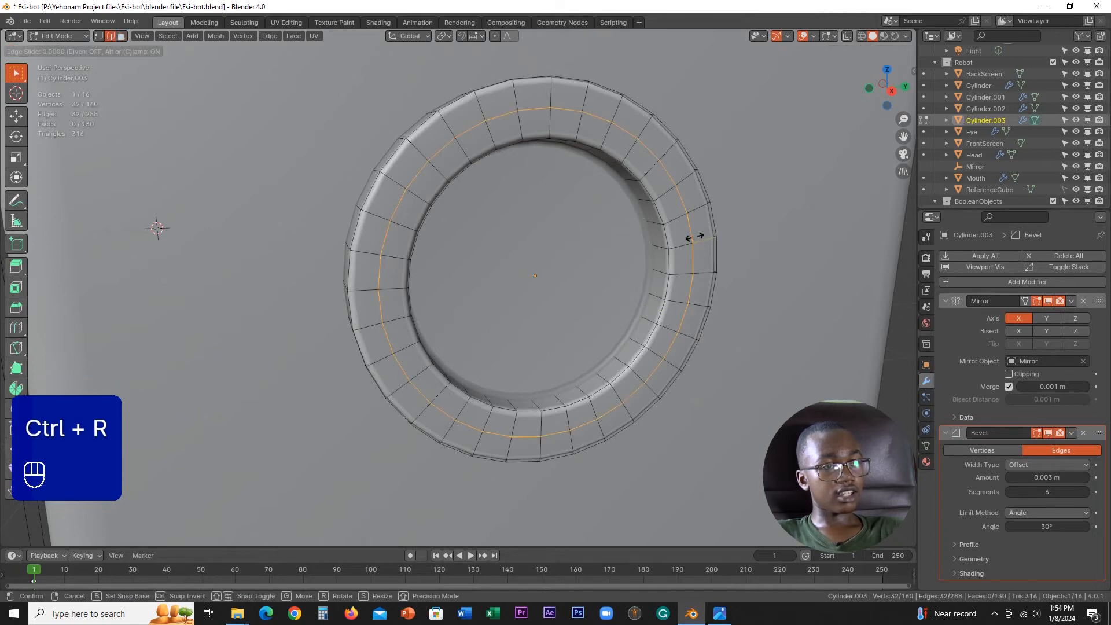
click(695, 237)
middle_drag(710, 296, 688, 299)
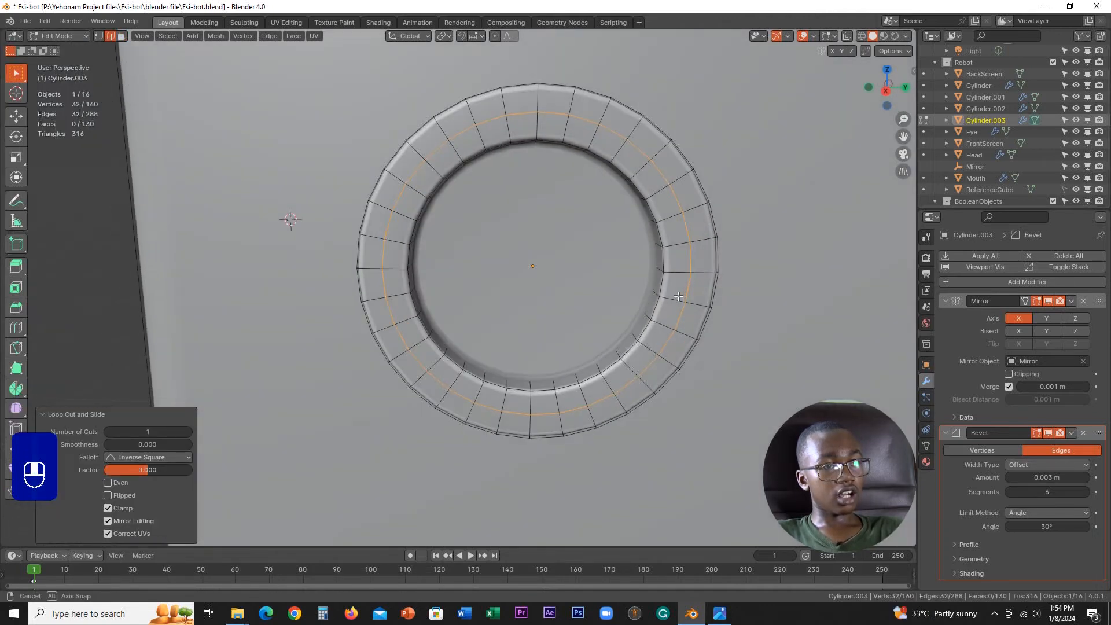
Step: Bevel the rim's new edge loop to about 0.00225 m with one segment, making a narrow ring of faces
shift+middle_drag(740, 346, 696, 317)
scroll(696, 318, up, 1)
key(ctrl+b)
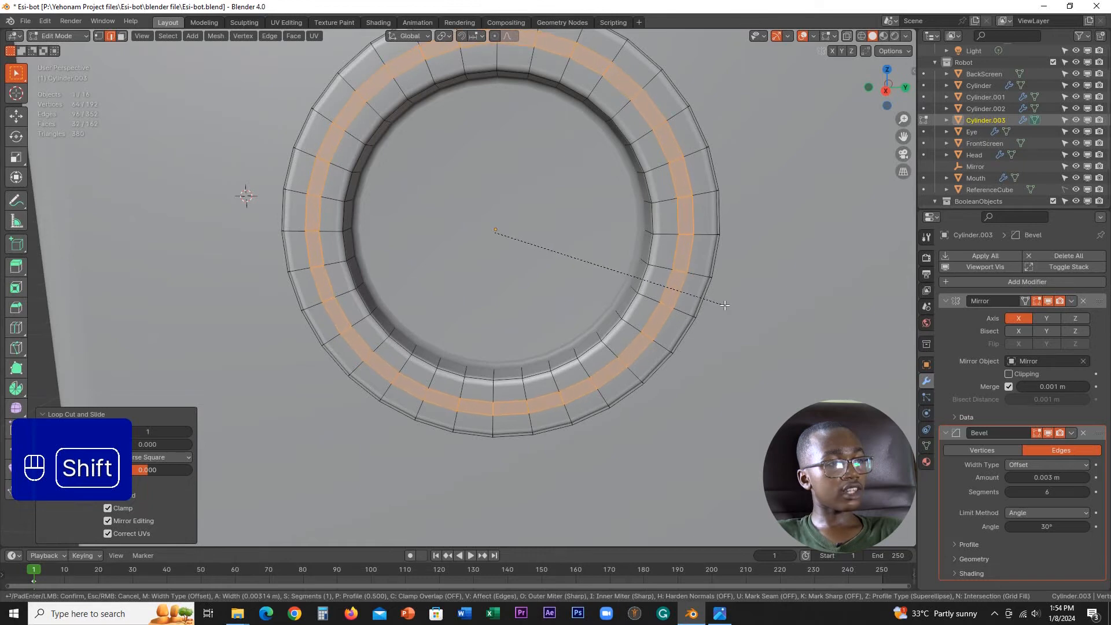
click(706, 292)
middle_drag(706, 292, 724, 301)
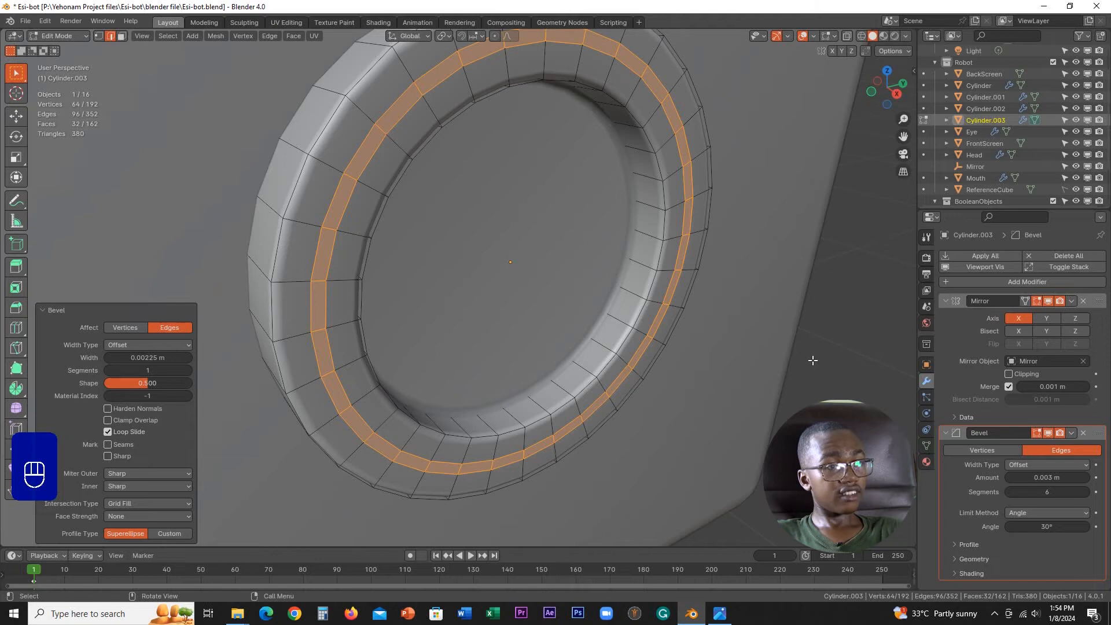
Step: Extrude the narrow ring of faces about 0.009 m inward to cut a groove in the ear's rim
key(e)
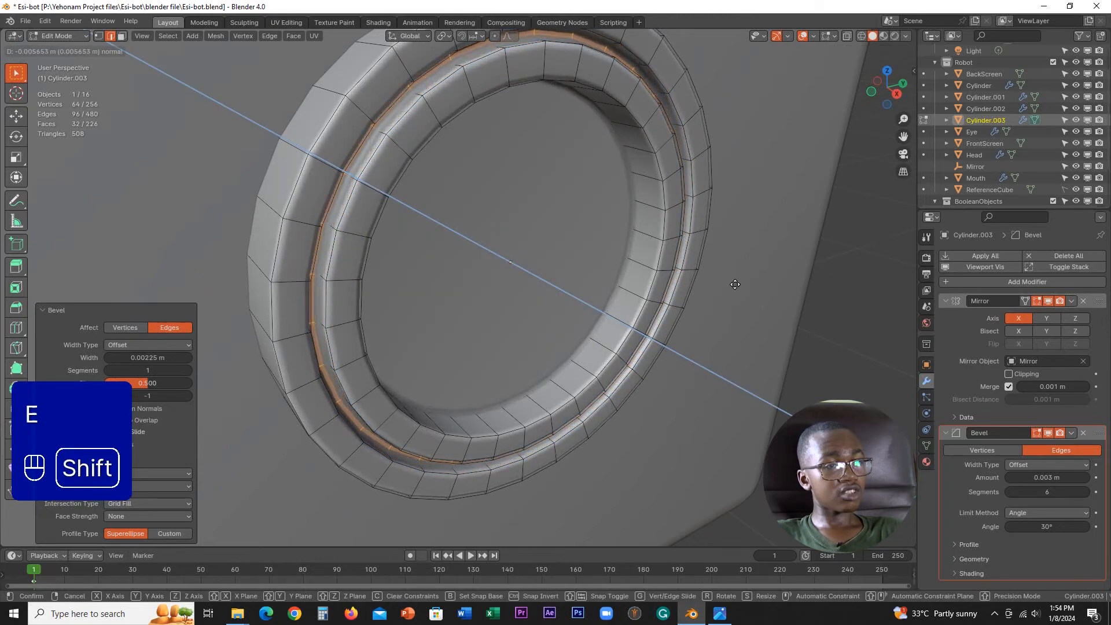
click(700, 259)
scroll(707, 284, down, 3)
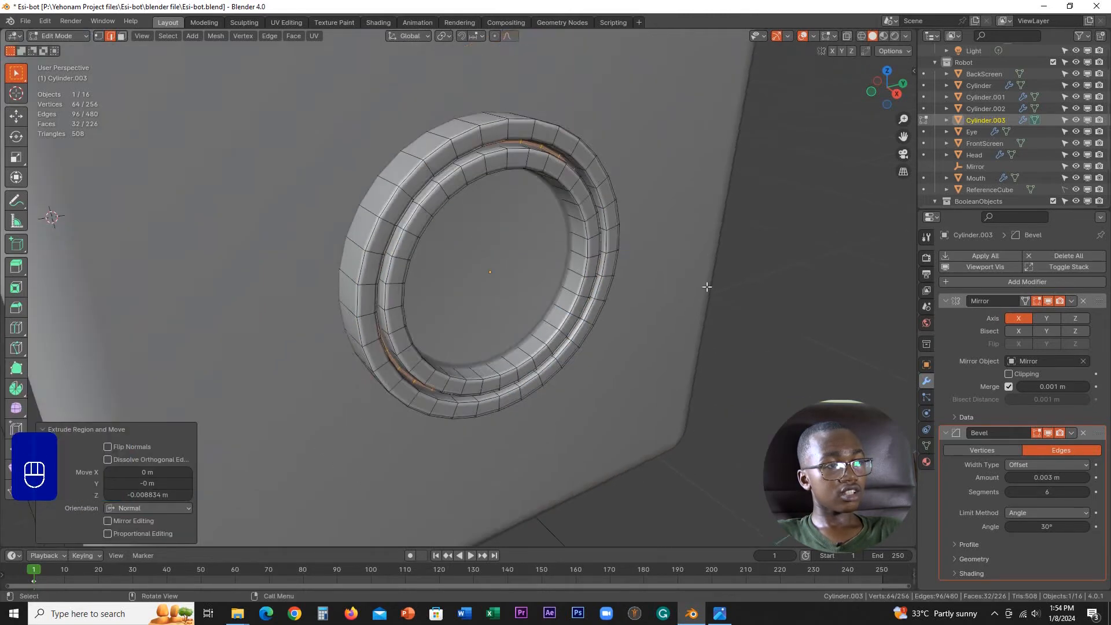
middle_drag(706, 285, 637, 324)
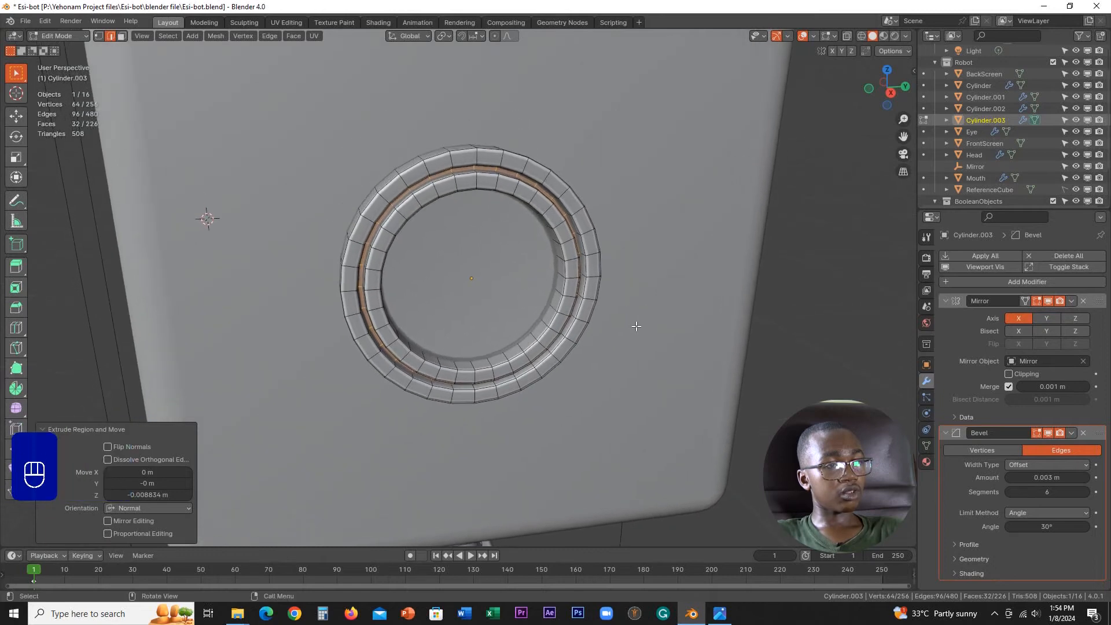
Step: Move the groove's floor faces about 0.0034 m outward along the global X axis and return to Object Mode
key(Tab)
middle_drag(674, 283, 677, 339)
key(Tab)
key(g)
key(y)
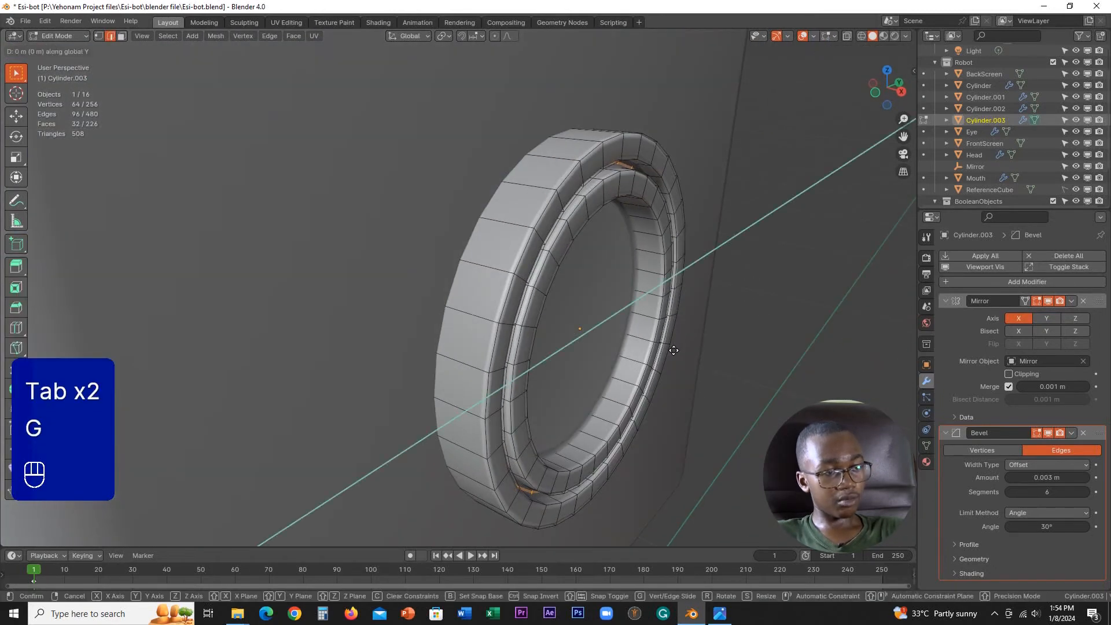
key(x)
key(shift)
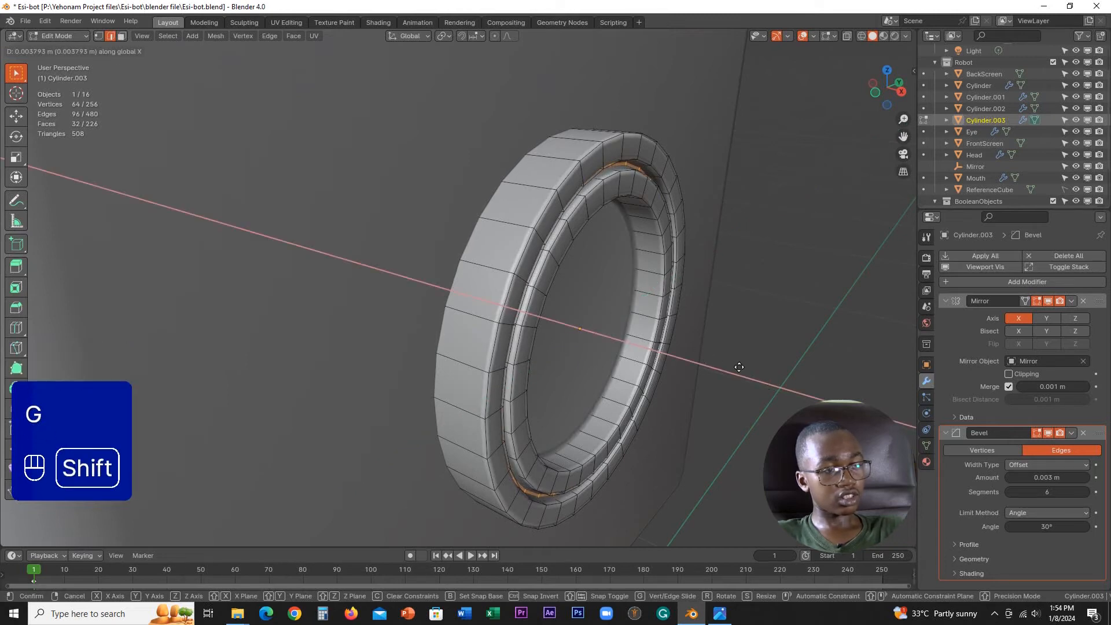
click(731, 370)
scroll(725, 369, down, 1)
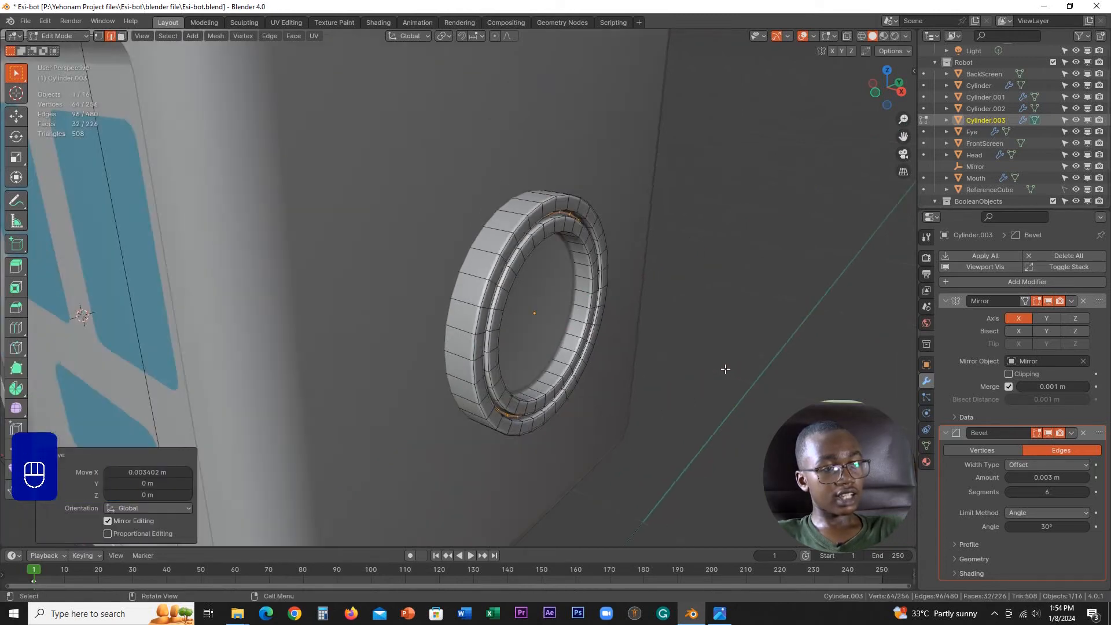
key(Tab)
Step: Add two material slots to the ear, leave the first empty, and name a new material in the second Mood_Colour
scroll(601, 356, down, 2)
mouse_move(557, 328)
middle_down()
mouse_move(503, 326)
mouse_move(505, 307)
mouse_move(536, 328)
middle_up()
scroll(498, 320, down, 2)
scroll(636, 359, up, 5)
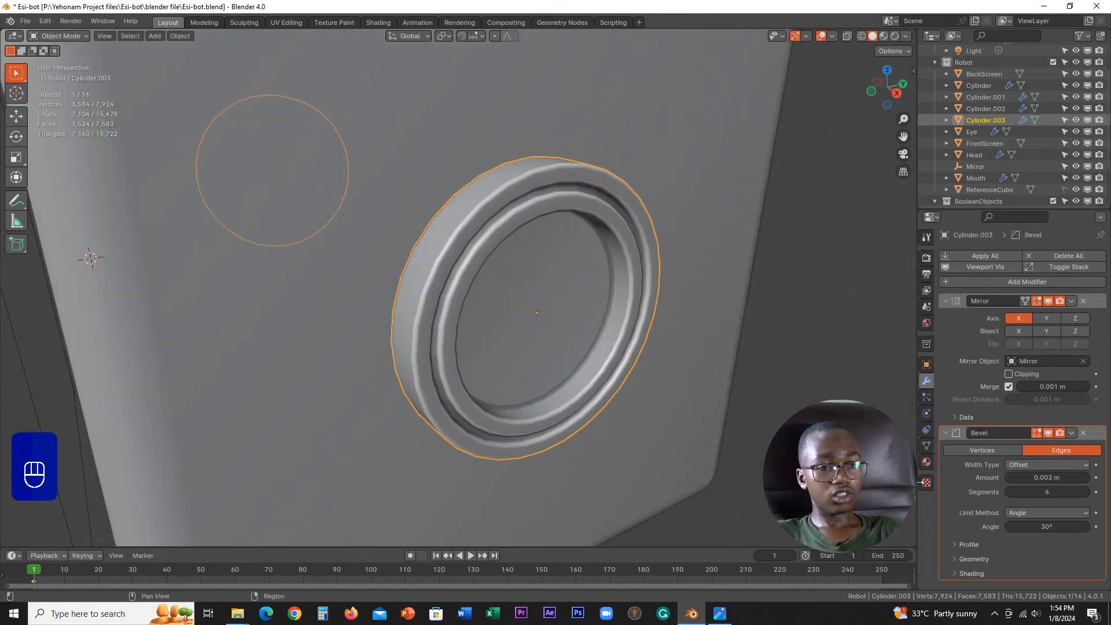
click(927, 462)
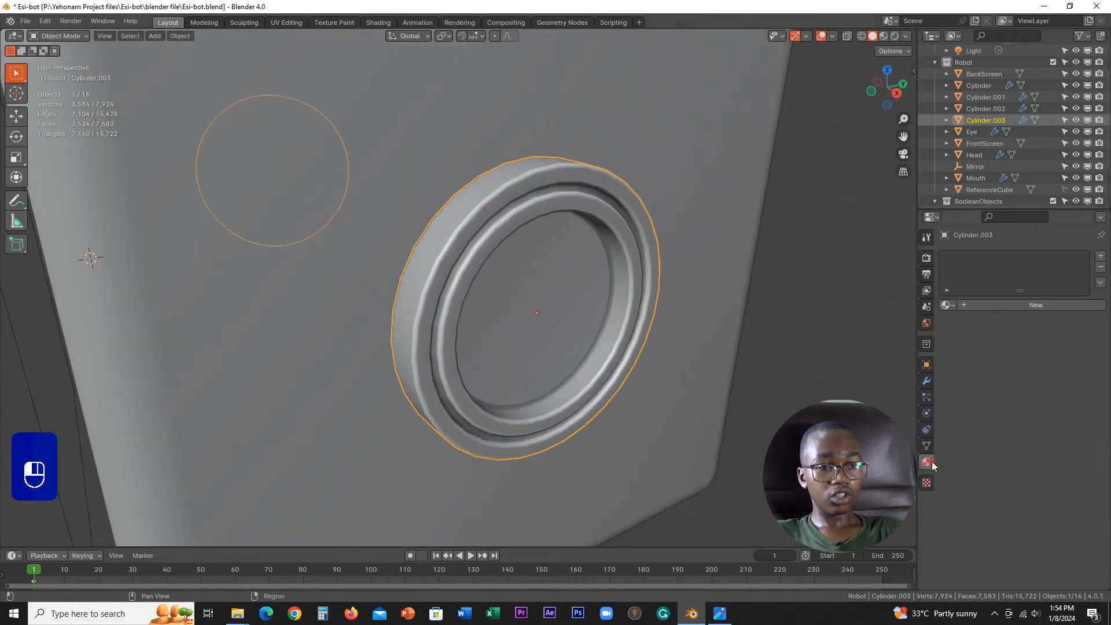
click(1101, 257)
click(998, 332)
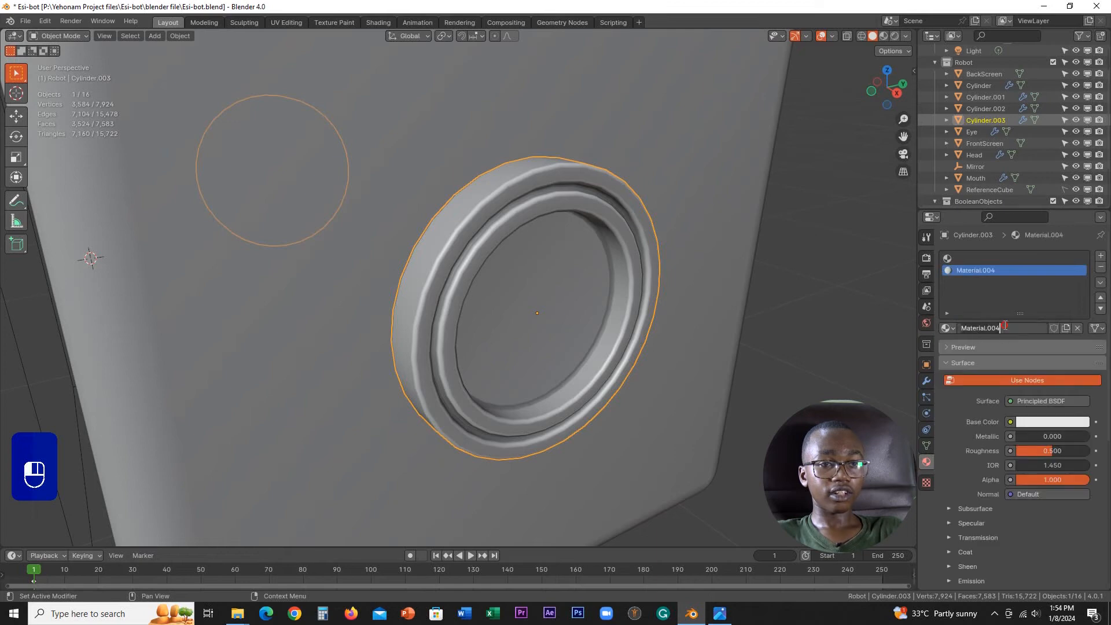
text(Moo)
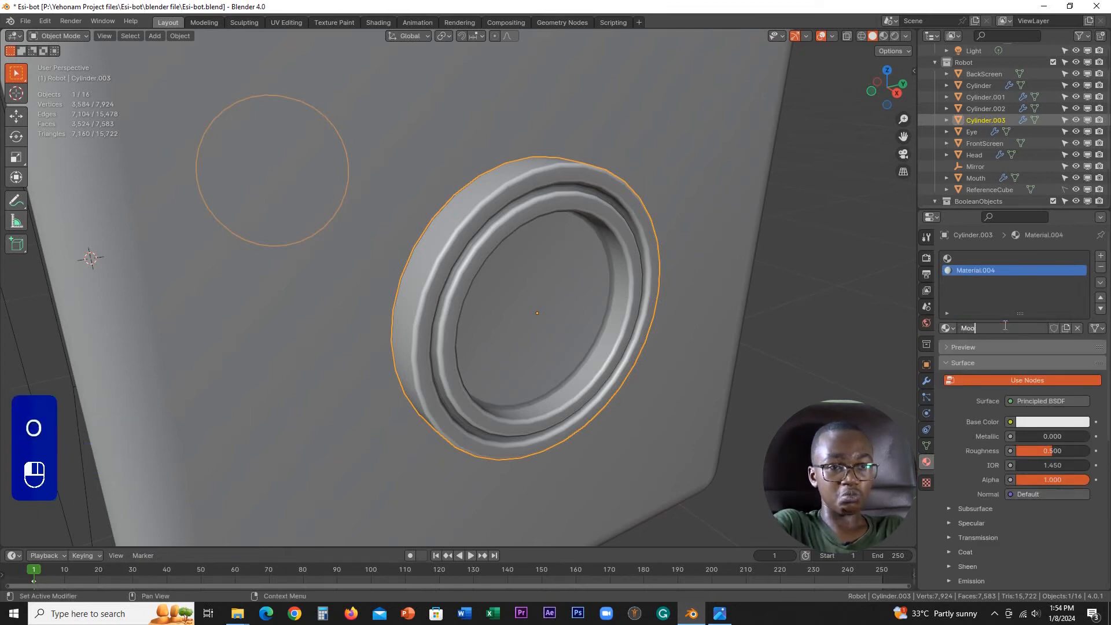
text(d_c)
text(Colour)
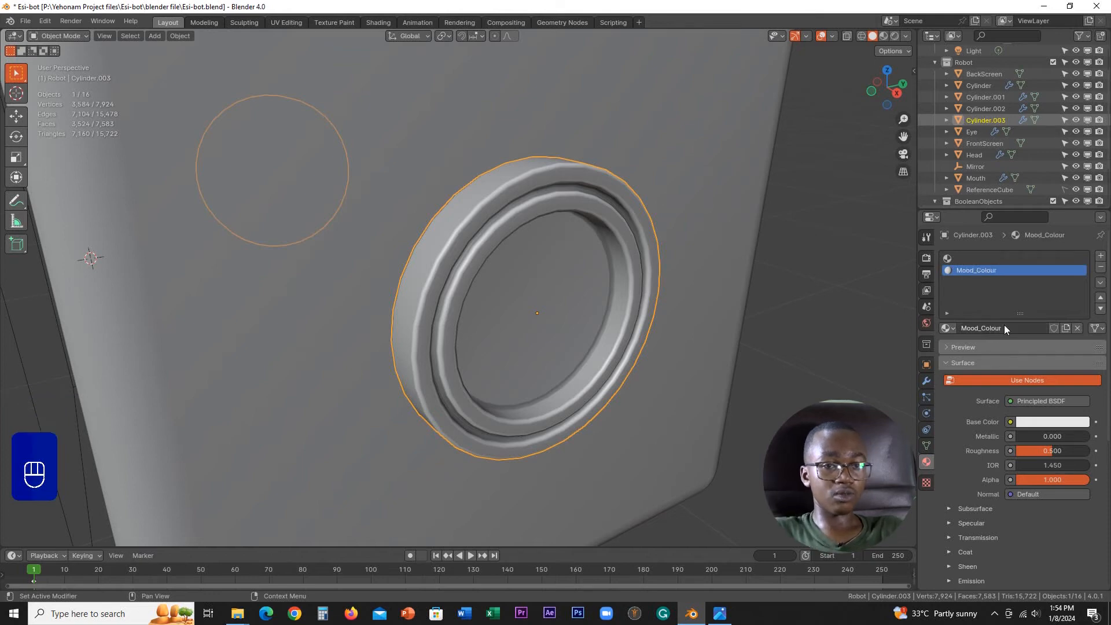
Step: Set the Mood_Colour material's viewport display colour to a bright blue
scroll(550, 294, down, 4)
middle_drag(550, 294, 507, 287)
scroll(550, 357, up, 5)
scroll(550, 357, up, 3)
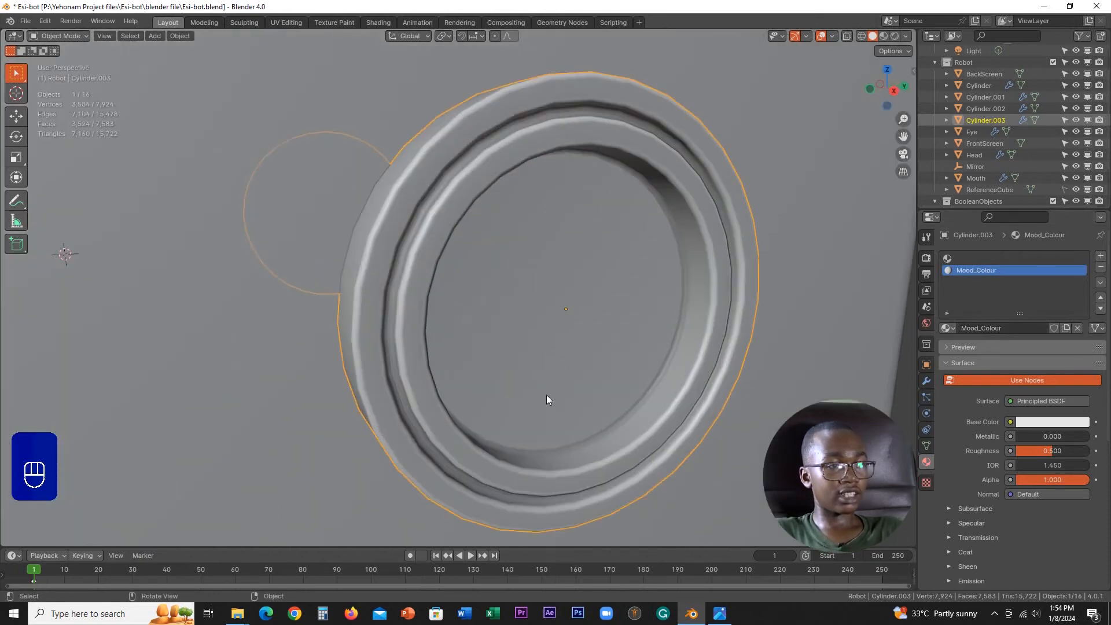
scroll(536, 436, down, 2)
shift+middle_drag(519, 436, 525, 334)
scroll(527, 334, up, 2)
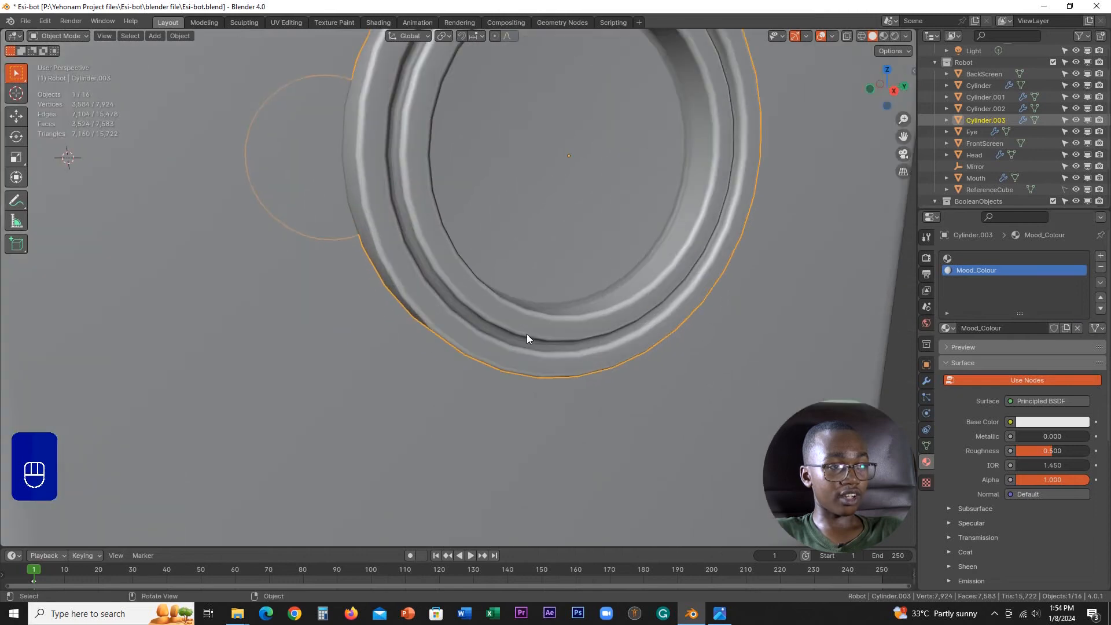
scroll(1021, 448, down, 8)
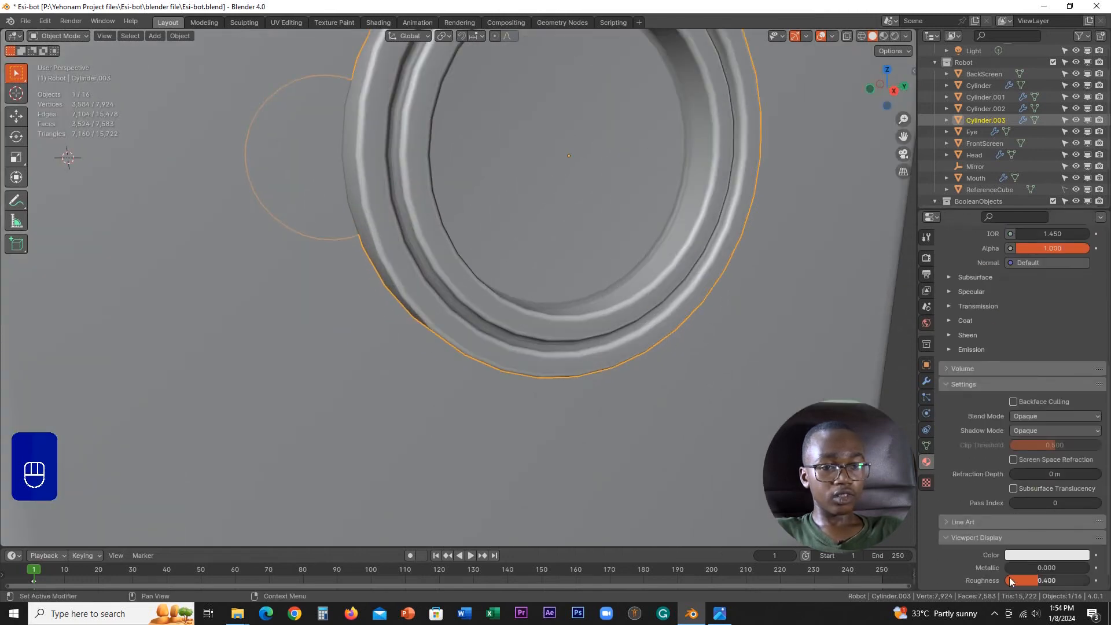
click(1040, 557)
drag(1024, 415, 1019, 433)
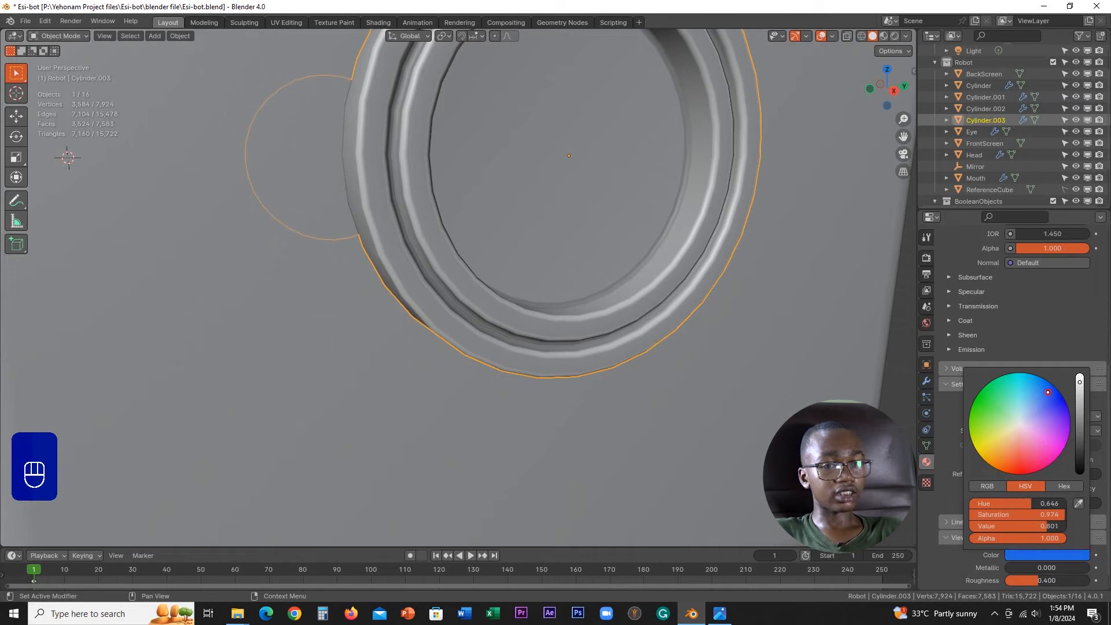
Step: Assign the Mood_Colour material to the groove's floor faces in Edit Mode and return to Object Mode
key(Tab)
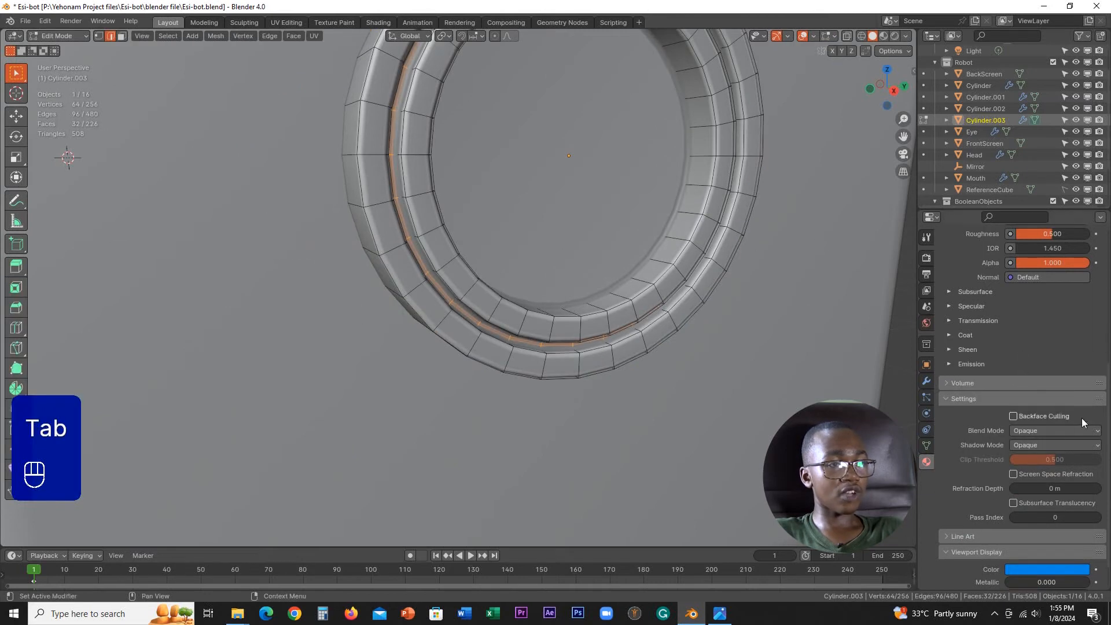
scroll(1041, 370, up, 8)
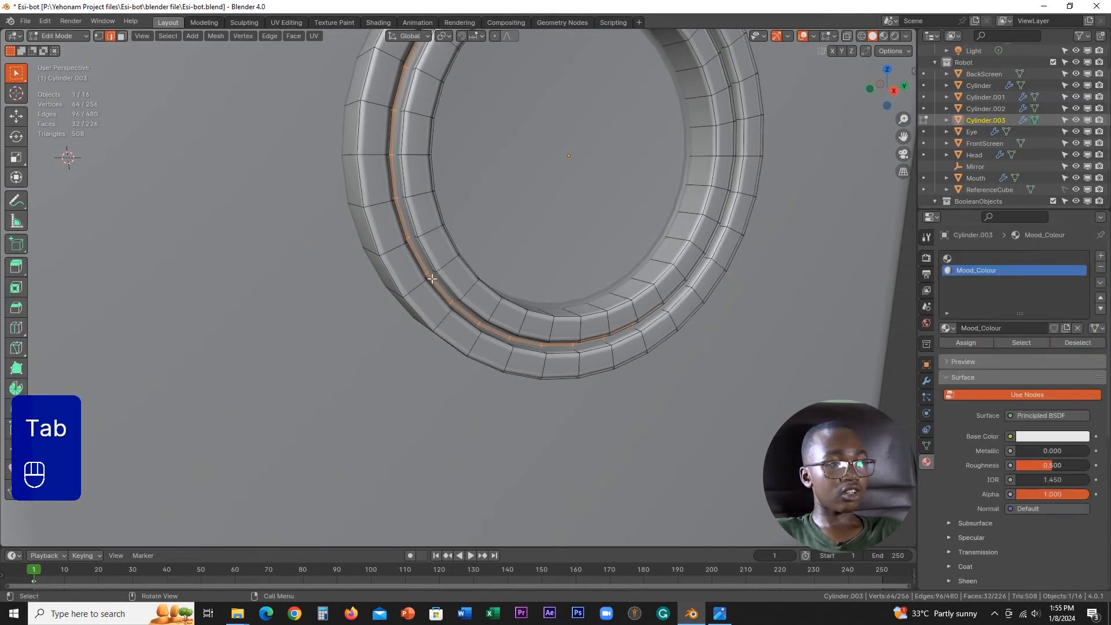
middle_drag(432, 278, 336, 125)
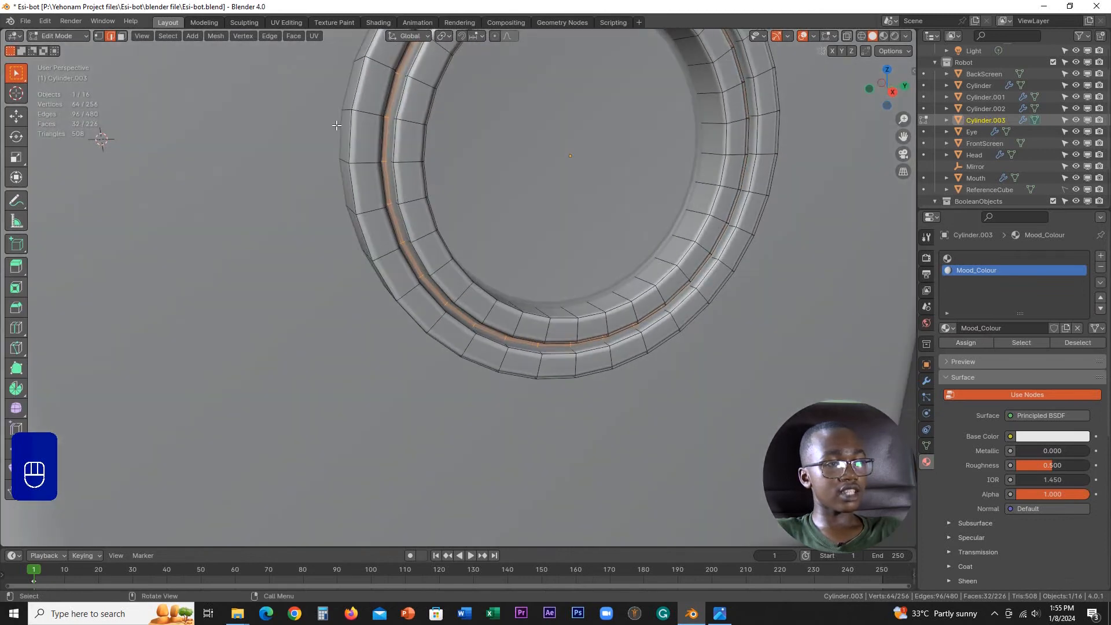
click(970, 342)
key(Tab)
Step: Set the ear object's origin to its geometry
middle_drag(402, 304, 585, 303)
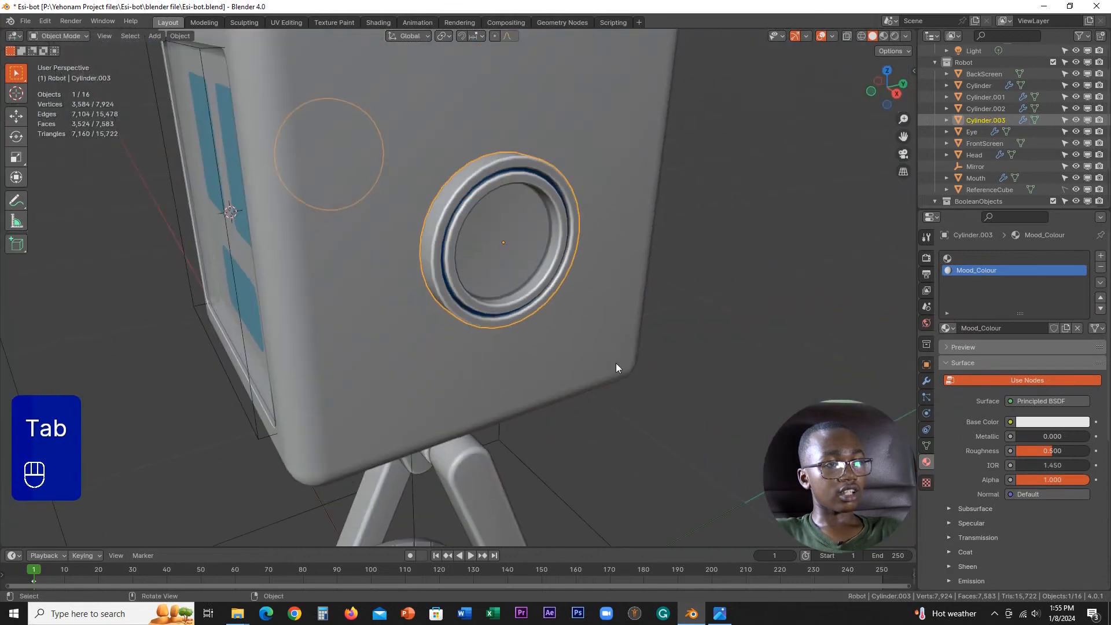
middle_drag(615, 363, 675, 321)
right_click(664, 240)
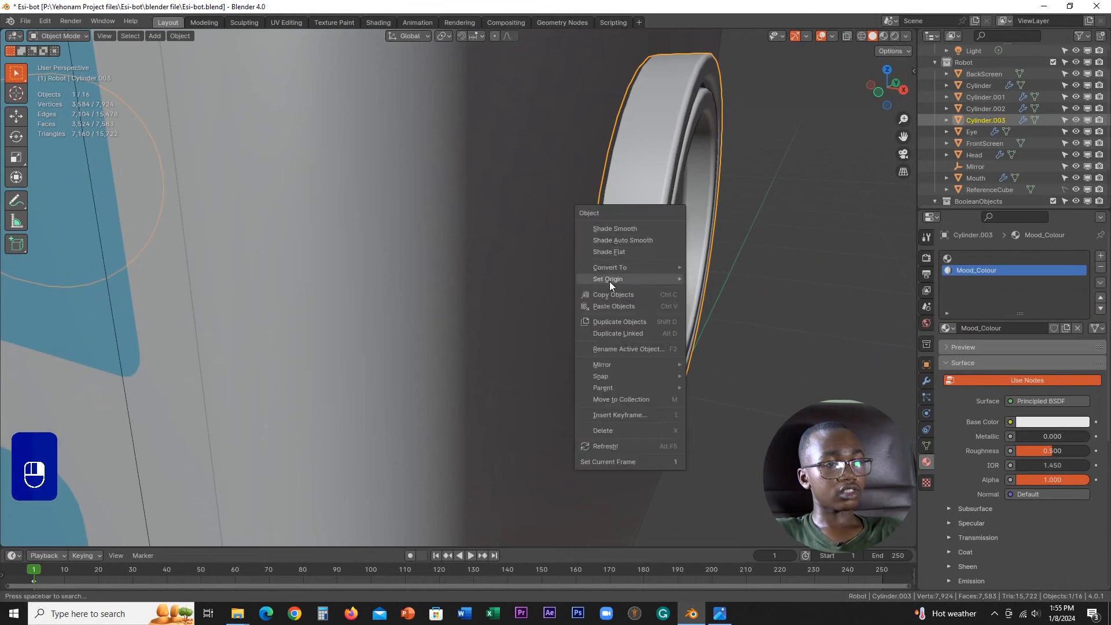
mouse_move(609, 280)
click(707, 292)
middle_drag(742, 286, 375, 270)
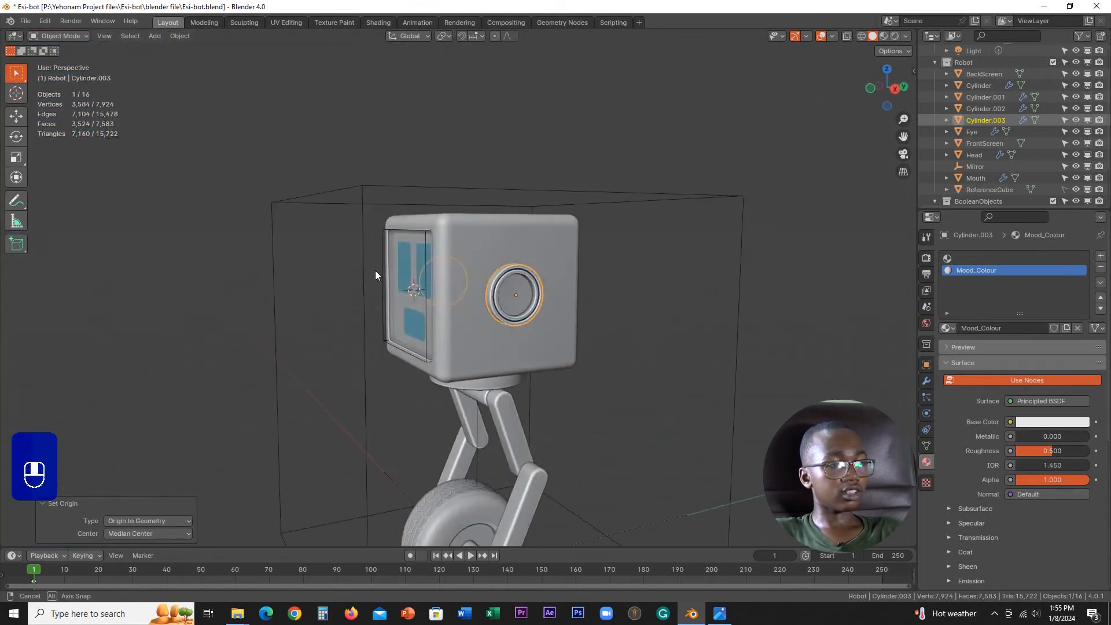
Step: Select the robot's lower leg segment, examine its mesh in Edit Mode, and return to Object Mode
scroll(375, 269, down, 6)
shift+middle_drag(554, 373, 508, 313)
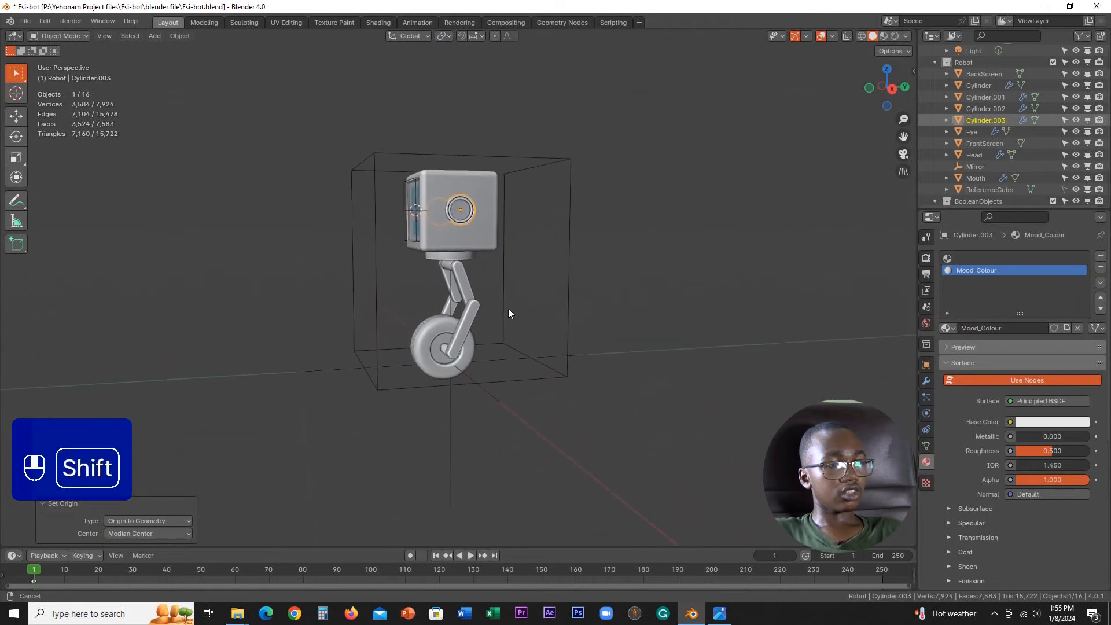
scroll(508, 313, up, 5)
shift+middle_drag(554, 429, 519, 242)
click(478, 294)
key(Tab)
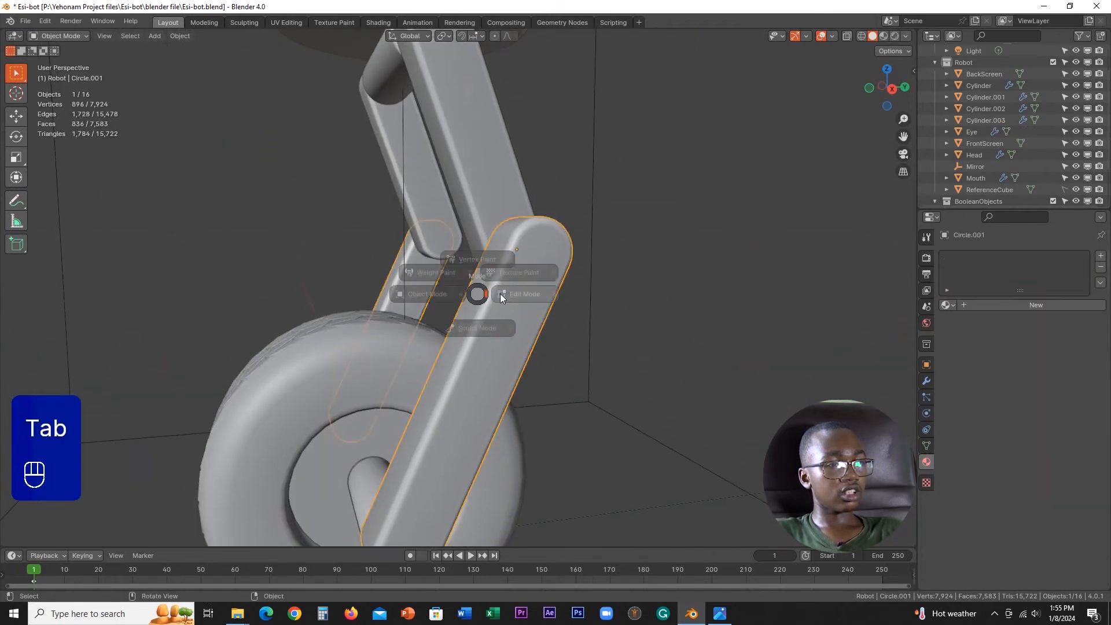
click(500, 293)
middle_drag(575, 288, 549, 306)
key(Tab)
click(440, 308)
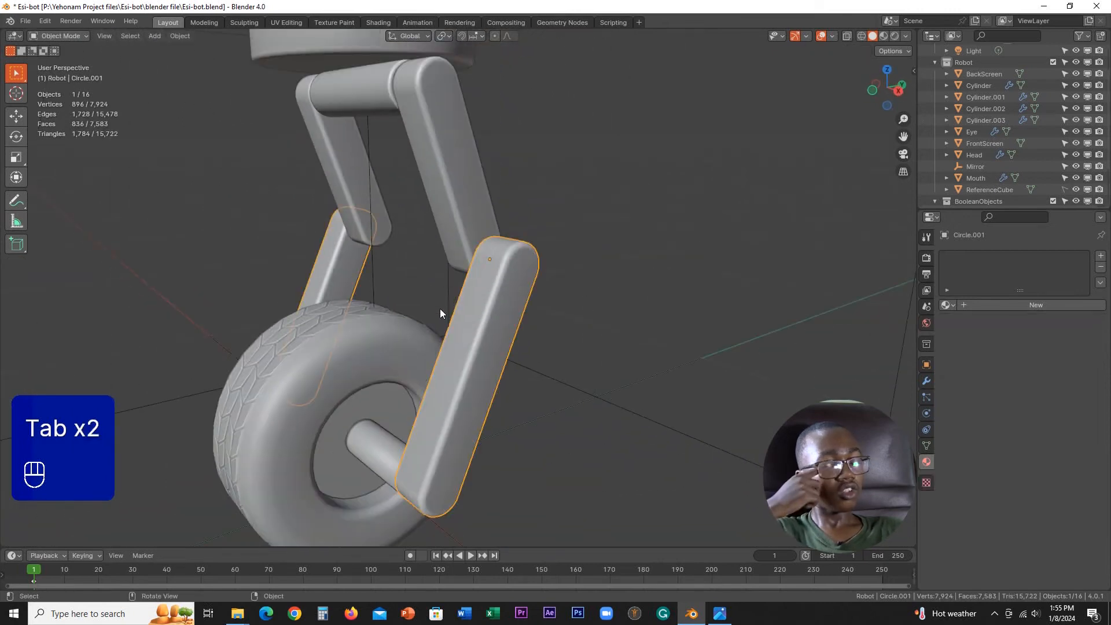
Step: Select the robot's round ear and examine how the ears, head and legs look together
scroll(439, 307, down, 10)
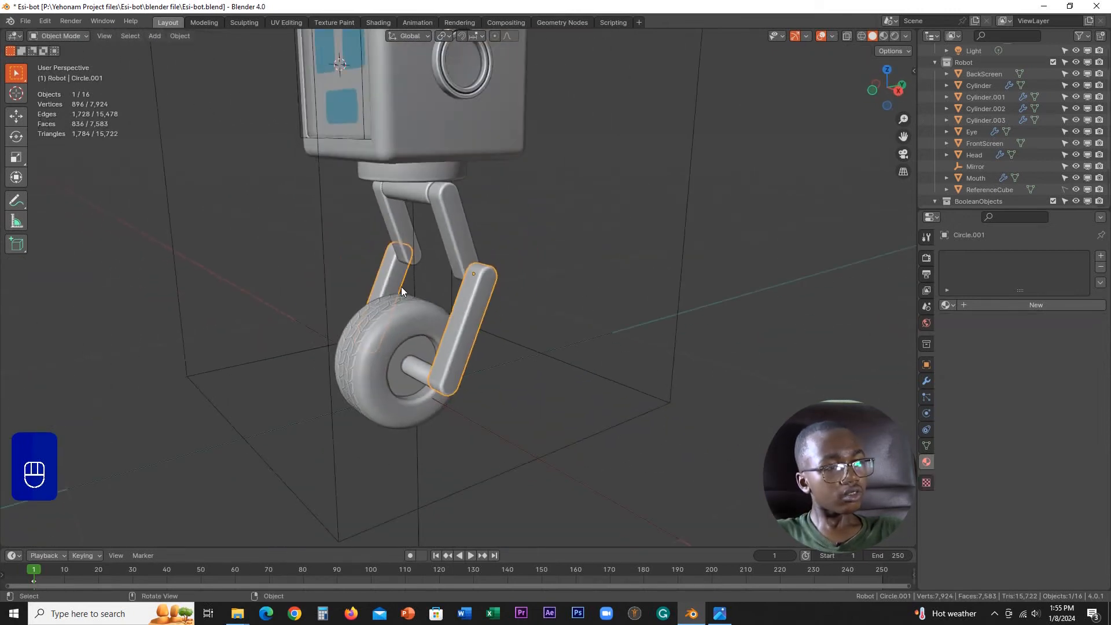
middle_drag(407, 286, 481, 363)
scroll(401, 295, up, 6)
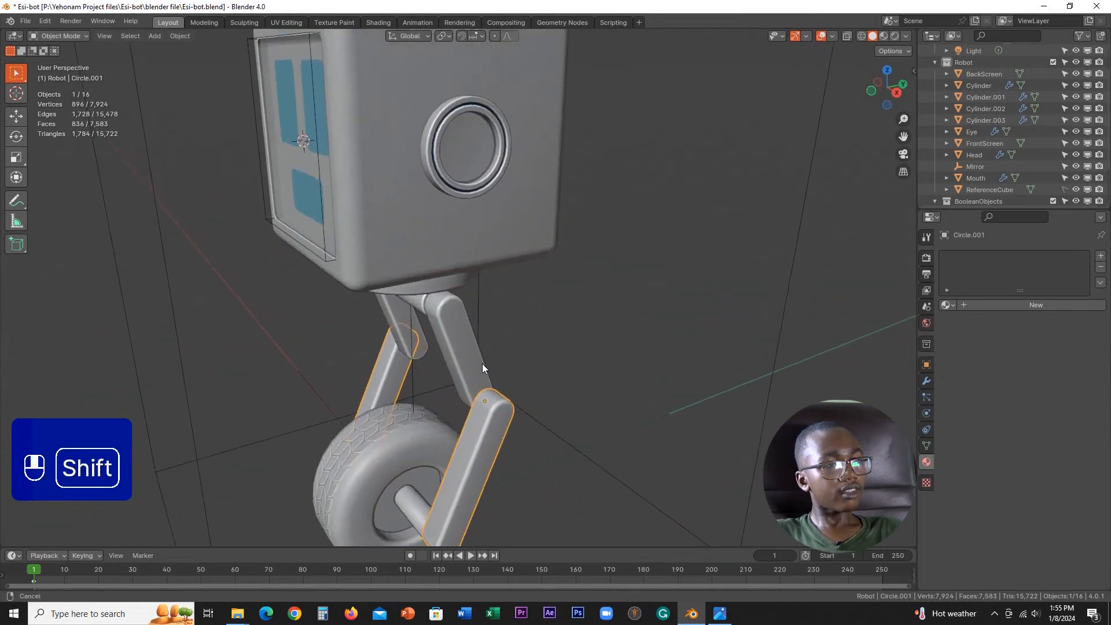
click(440, 173)
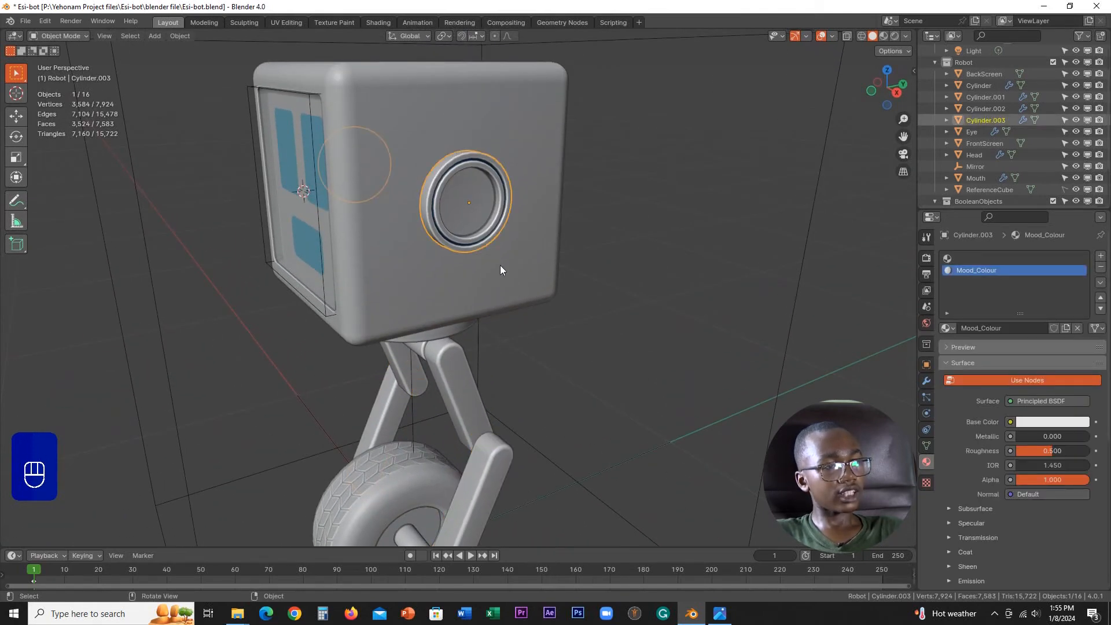
key(g)
scroll(498, 256, down, 4)
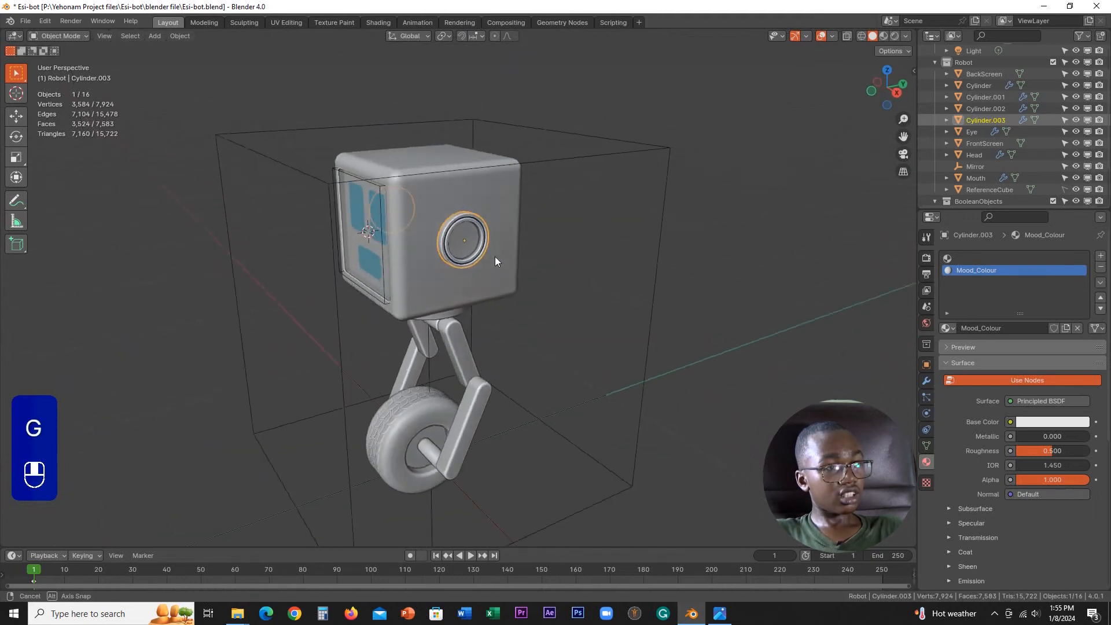
middle_drag(495, 256, 494, 54)
scroll(489, 328, up, 4)
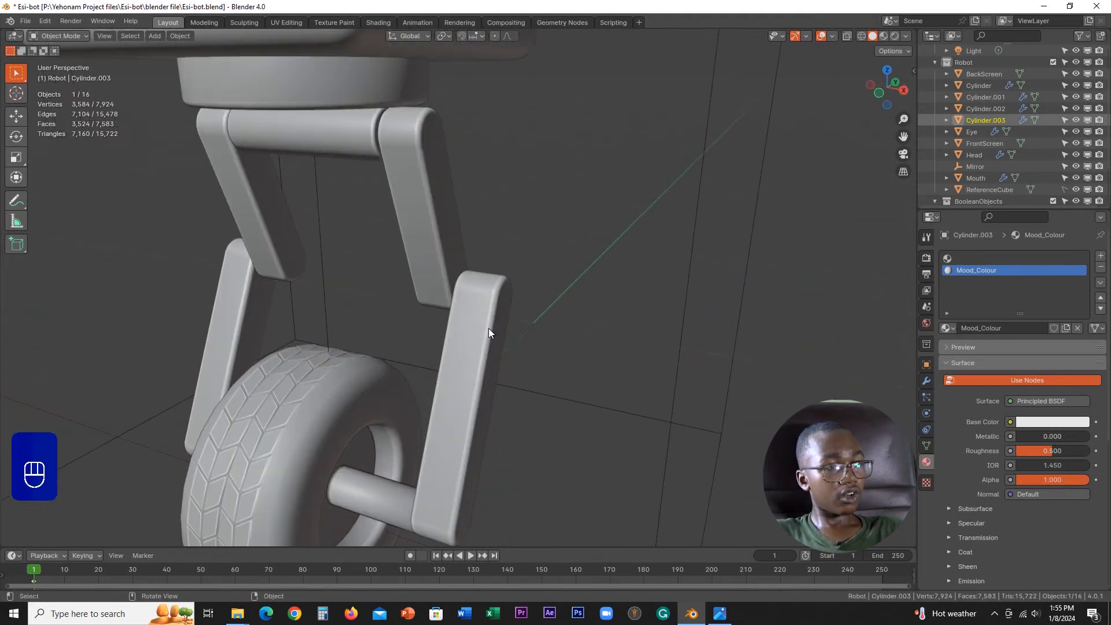
Step: Select the lower leg segment beside the wheel in Object Mode
click(489, 329)
middle_drag(469, 318, 583, 373)
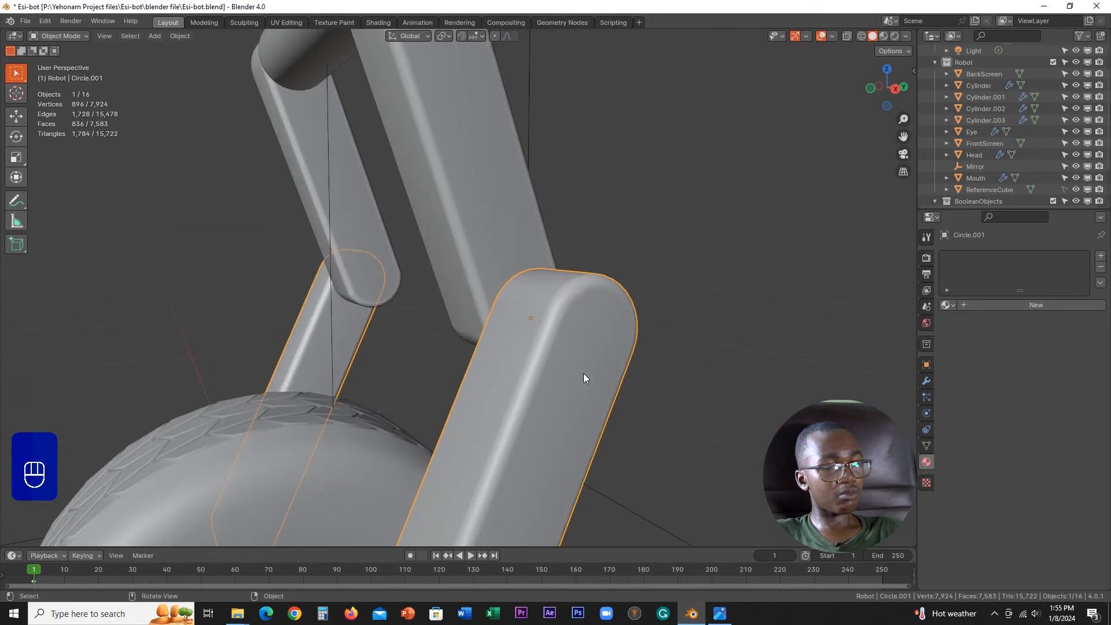
mouse_move(573, 308)
middle_down()
mouse_move(532, 326)
mouse_move(650, 336)
mouse_move(545, 325)
mouse_move(571, 324)
middle_up()
key(Tab)
scroll(481, 320, down, 5)
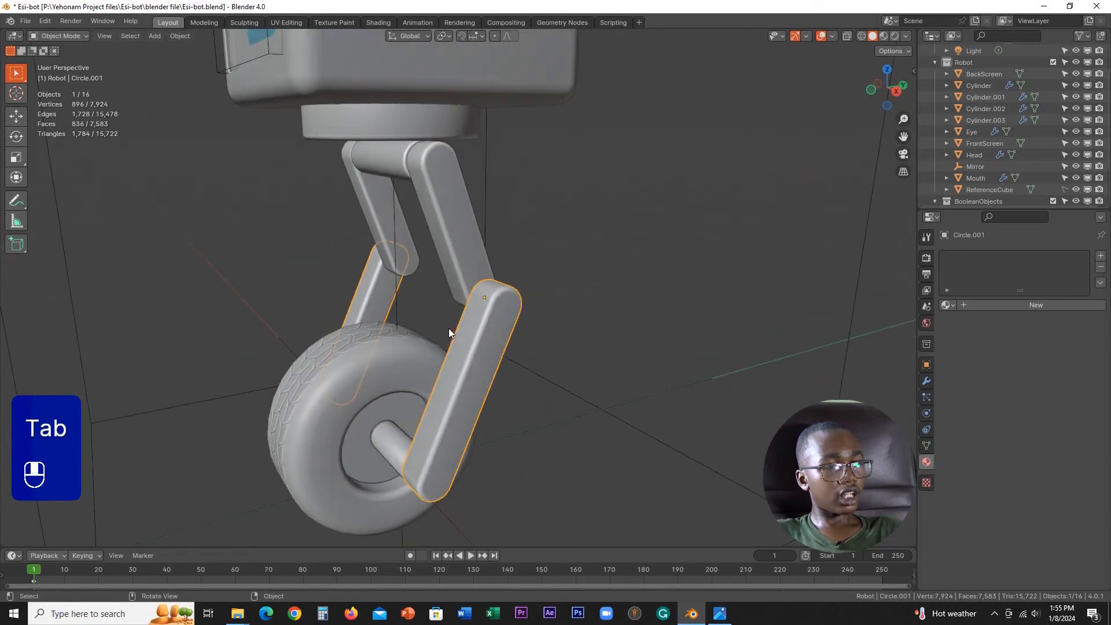
Step: Look through the mesh types available for adding, down to the Bolt entry
key(shift+a)
mouse_move(473, 320)
key(shift+a)
mouse_move(367, 171)
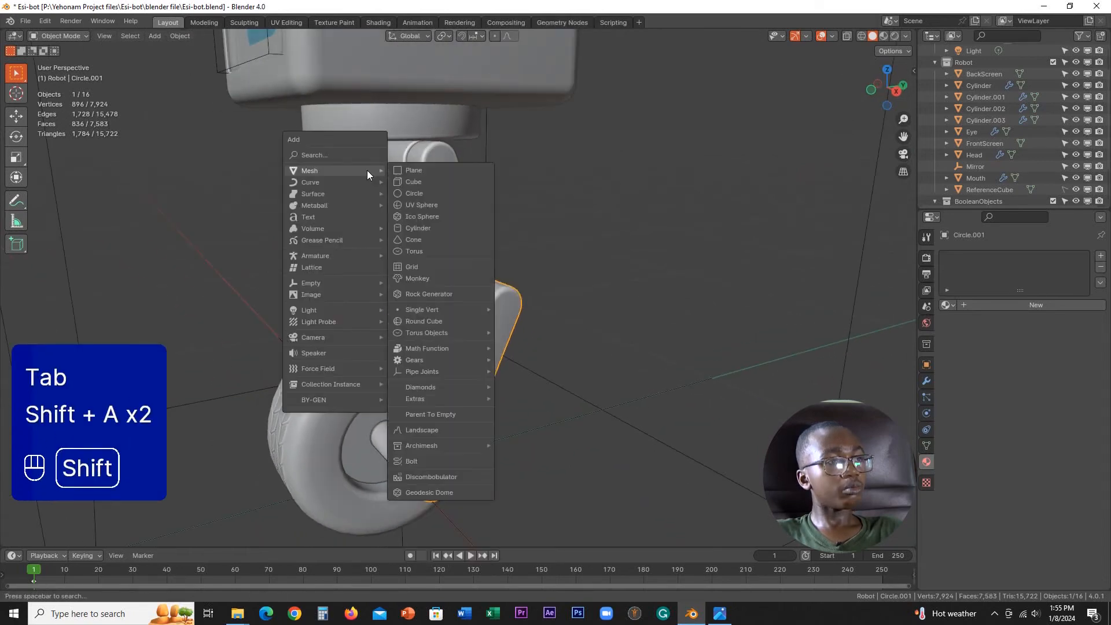
mouse_move(431, 388)
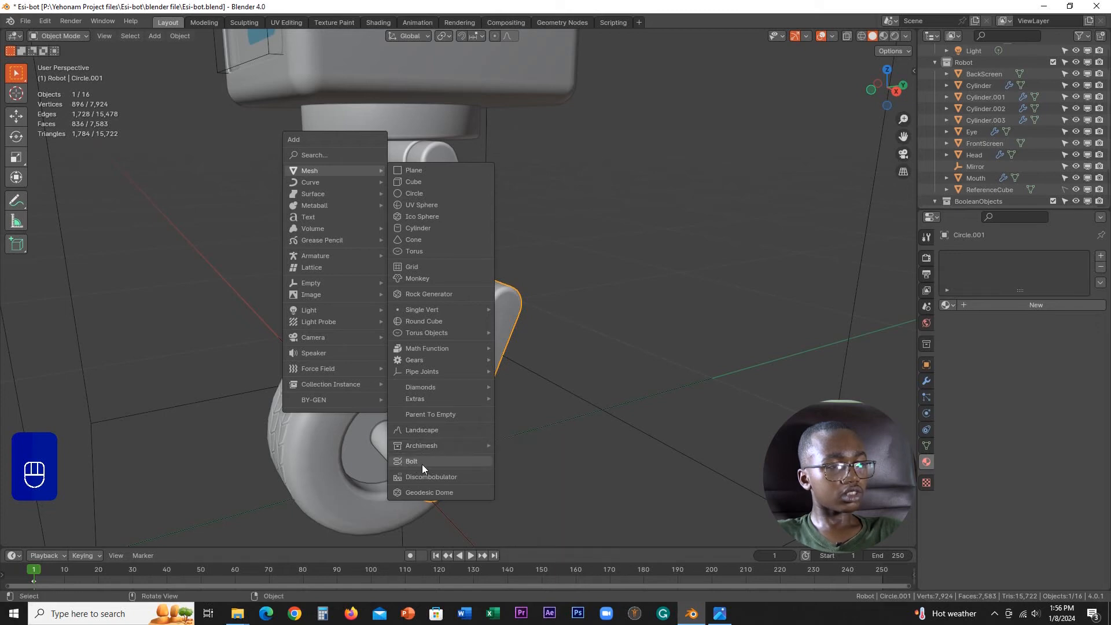
Step: Search the add-ons in Preferences for "bolt" and view the details of Add Mesh: BoltFactory
click(40, 21)
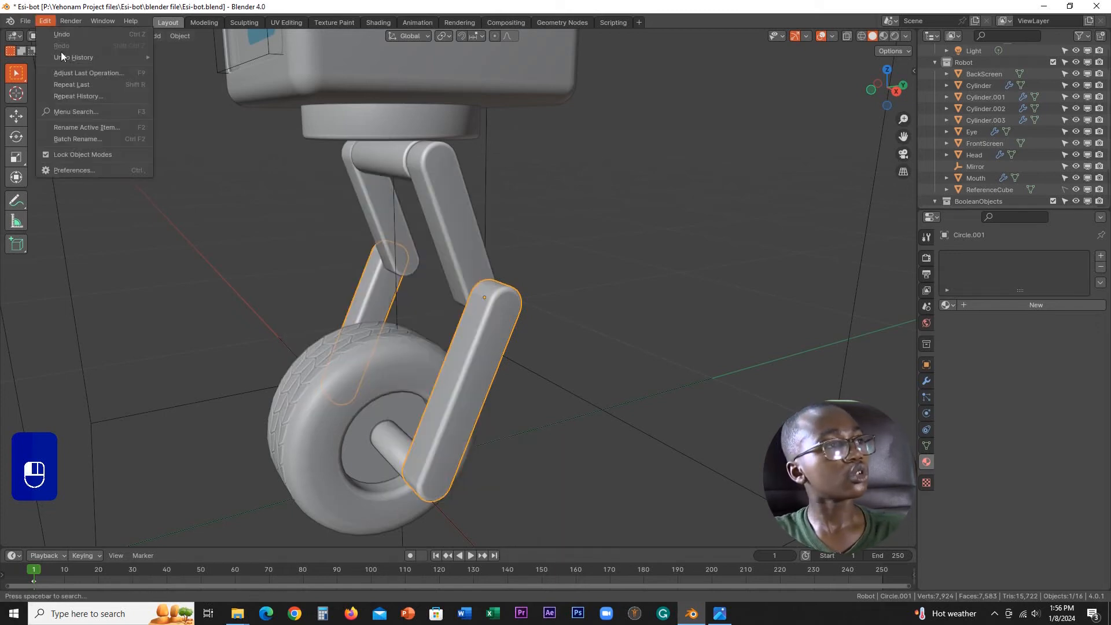
click(89, 175)
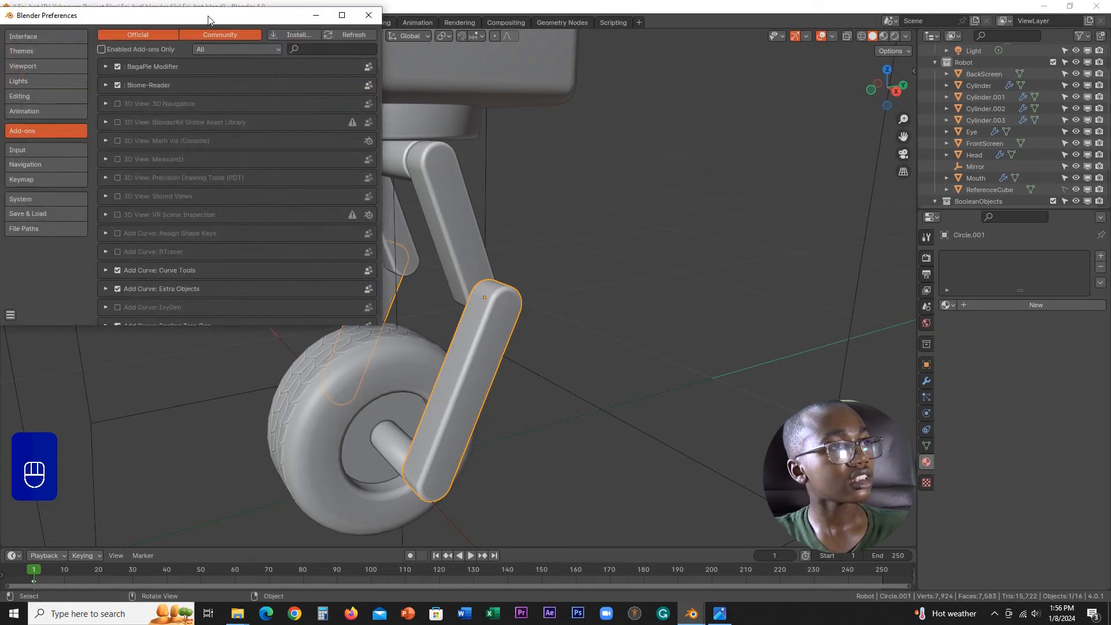
drag(209, 17, 676, 194)
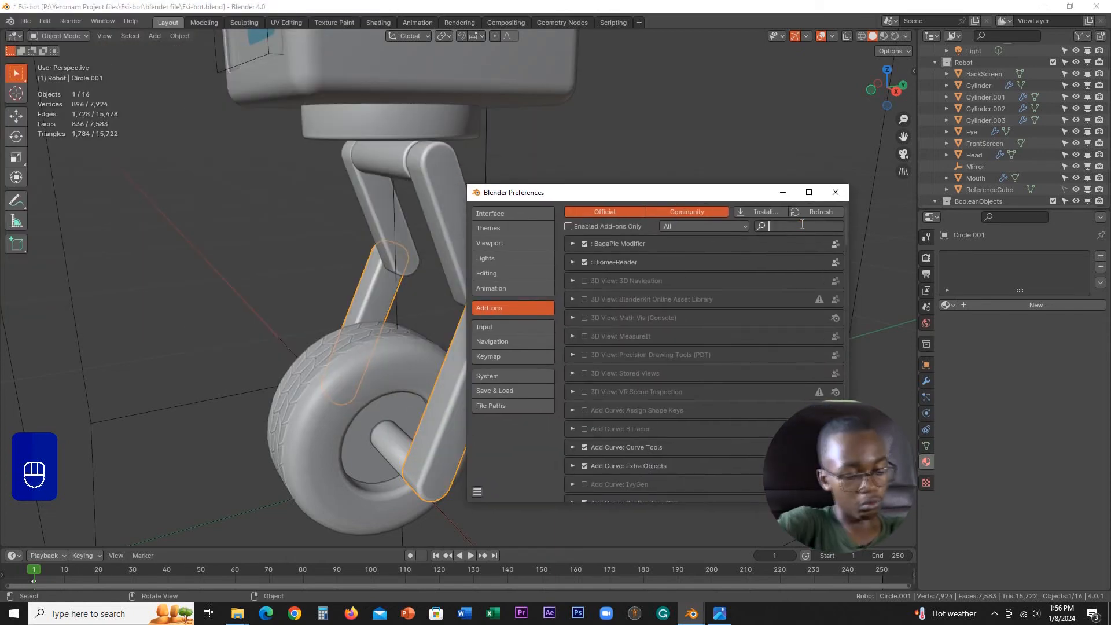
text(bolt)
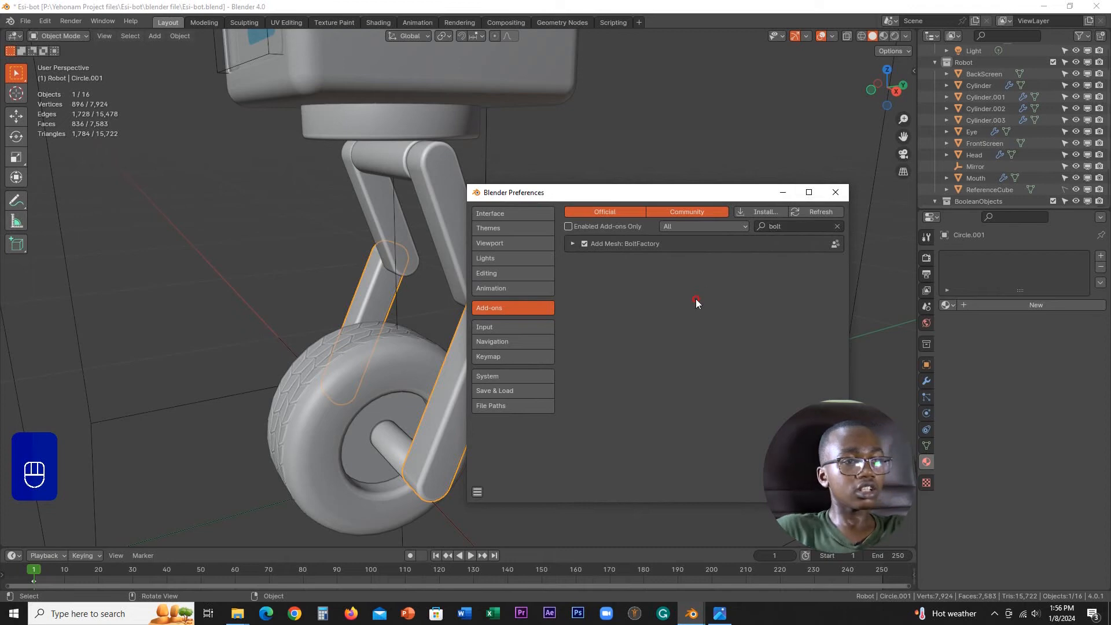
click(572, 244)
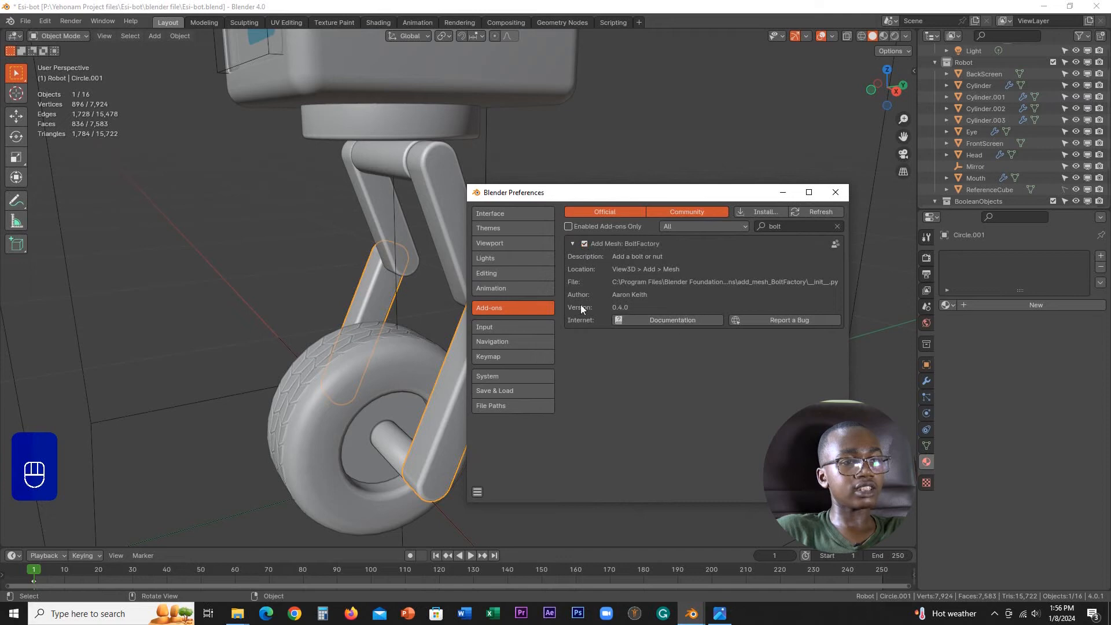
click(576, 243)
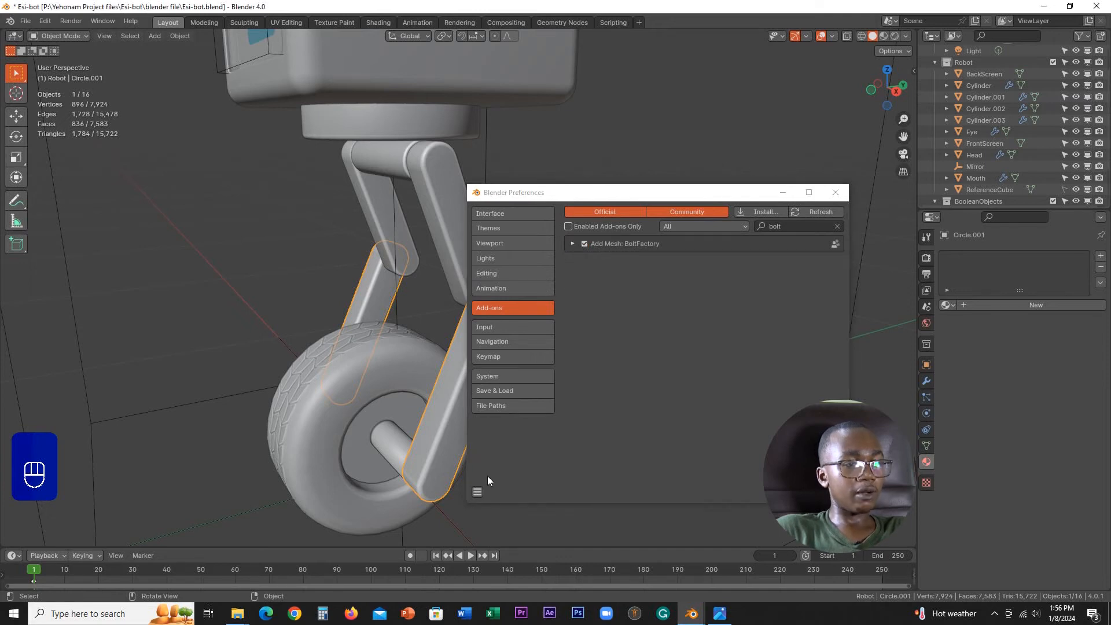
Step: Save the preferences and close the Preferences window
click(478, 492)
click(519, 455)
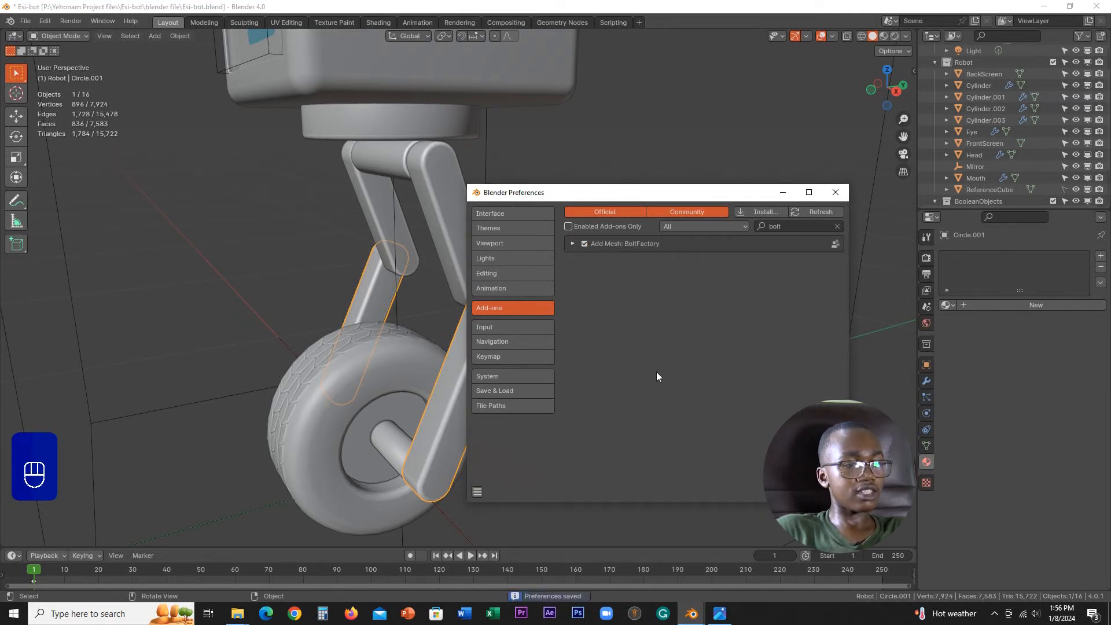
click(825, 191)
Step: Examine the leg joints and the lower leg segment's mesh in Edit Mode, returning to Object Mode
scroll(651, 191, down, 2)
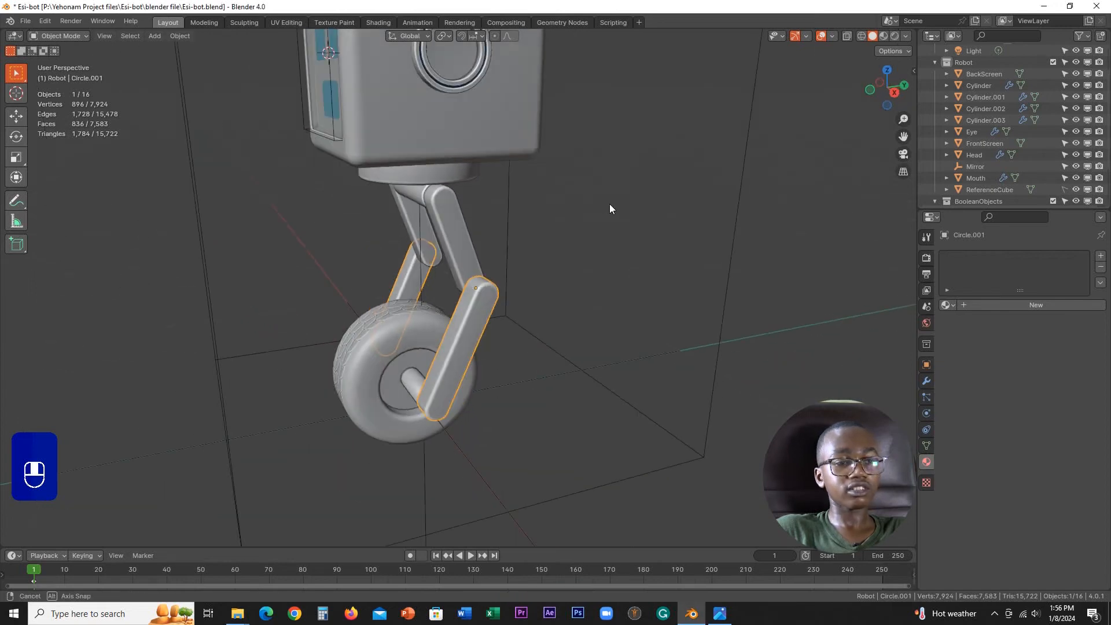
middle_drag(609, 204, 643, 214)
scroll(644, 214, up, 1)
shift+middle_drag(587, 240, 626, 172)
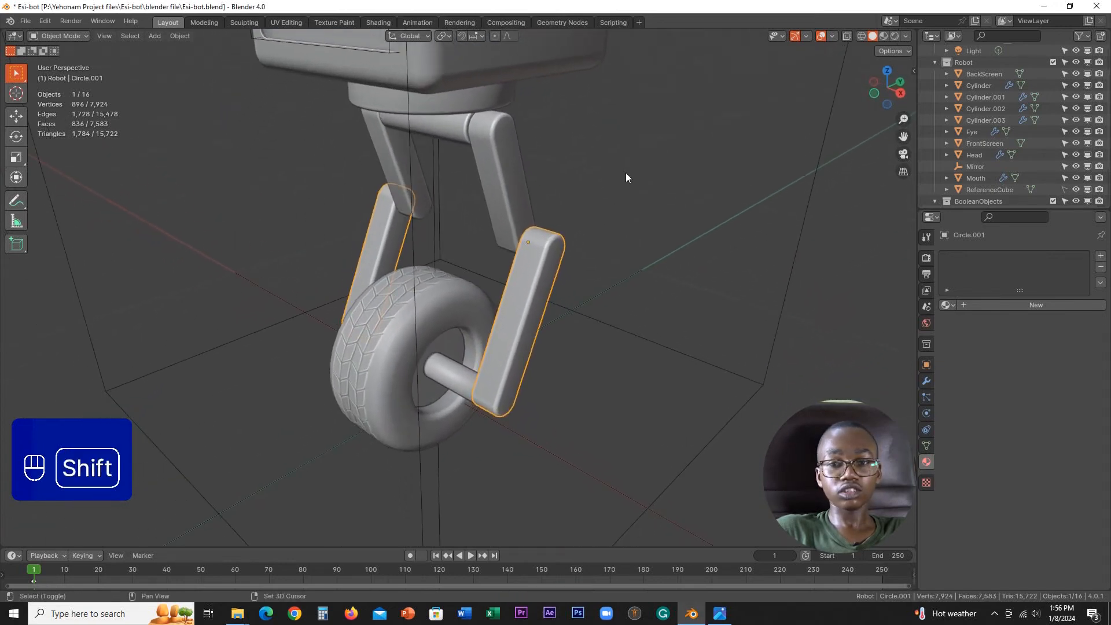
scroll(560, 204, down, 2)
middle_drag(560, 204, 453, 241)
scroll(565, 193, up, 2)
scroll(494, 224, up, 2)
key(Tab)
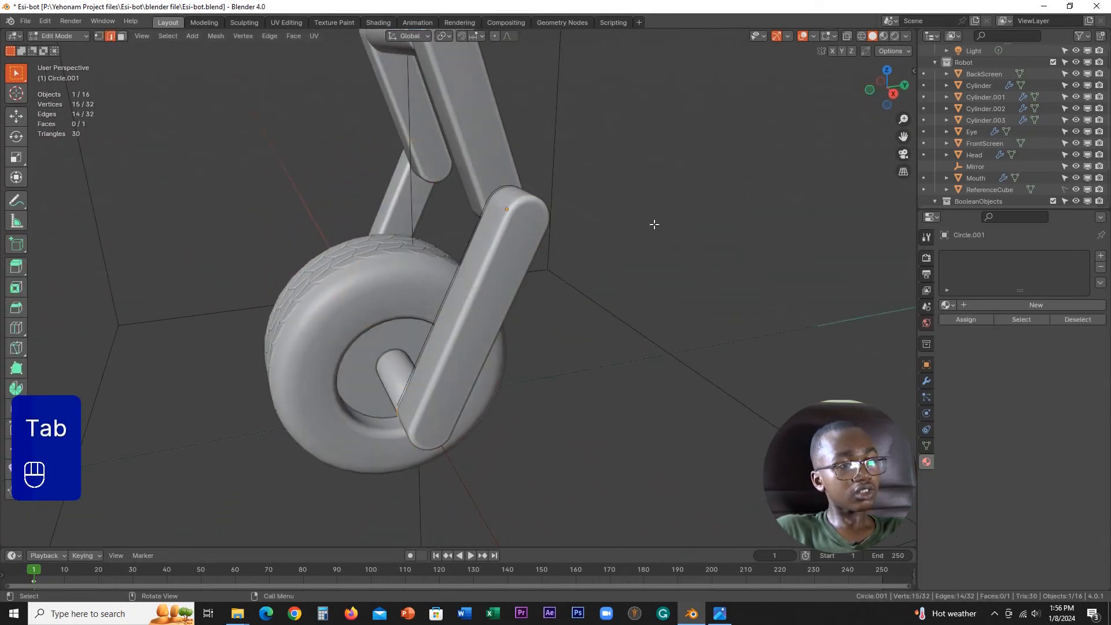
middle_drag(585, 232, 625, 235)
key(Tab)
click(522, 234)
middle_drag(522, 231, 517, 230)
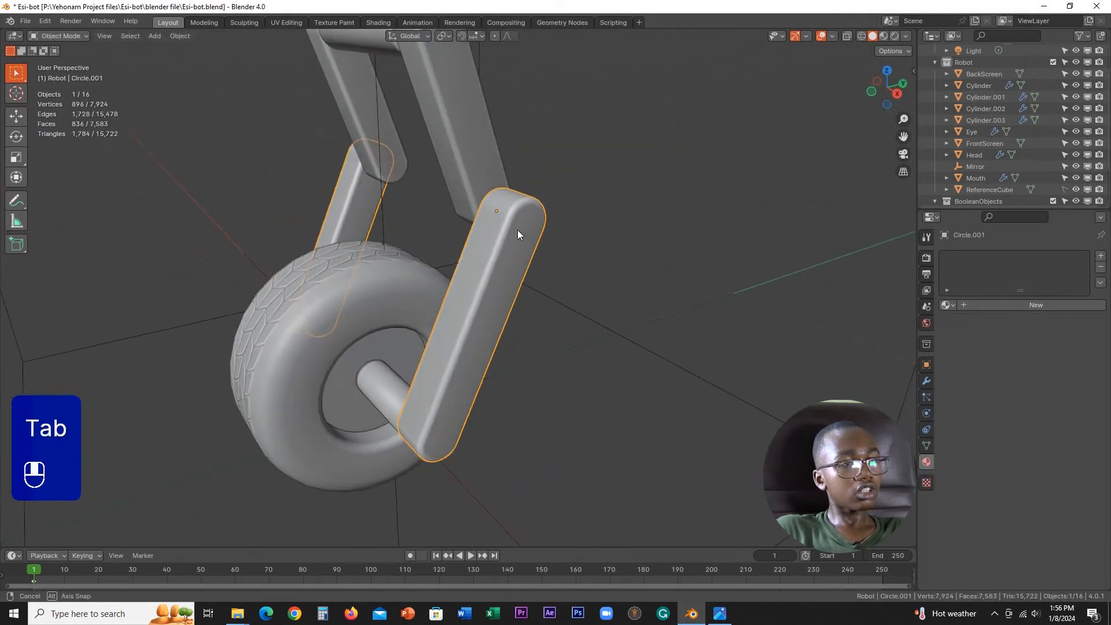
key(r)
key(x)
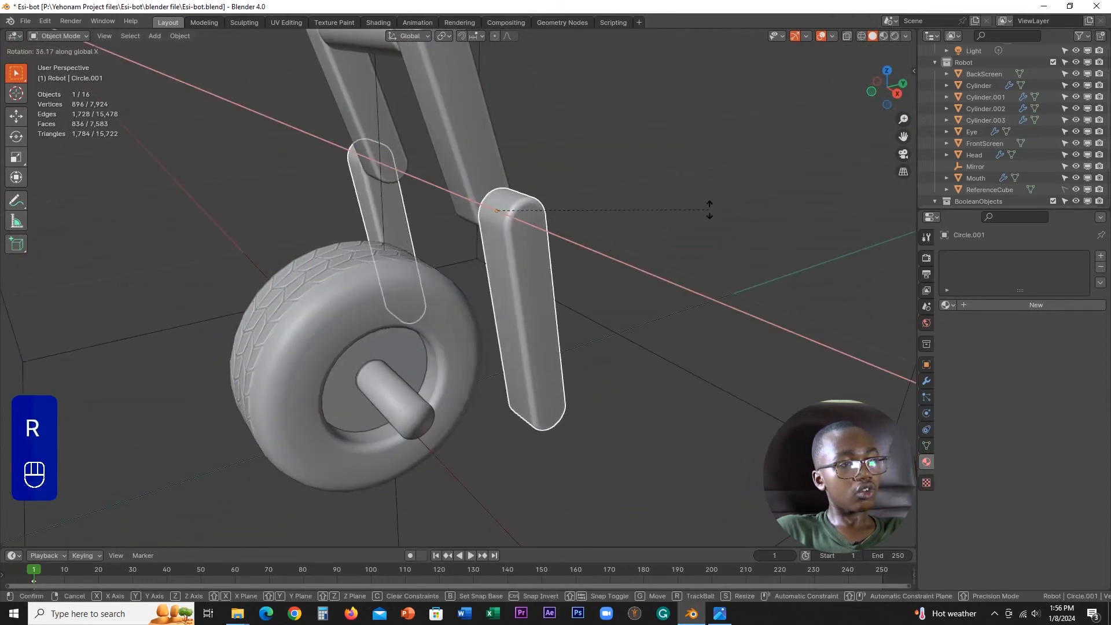
right_click(553, 259)
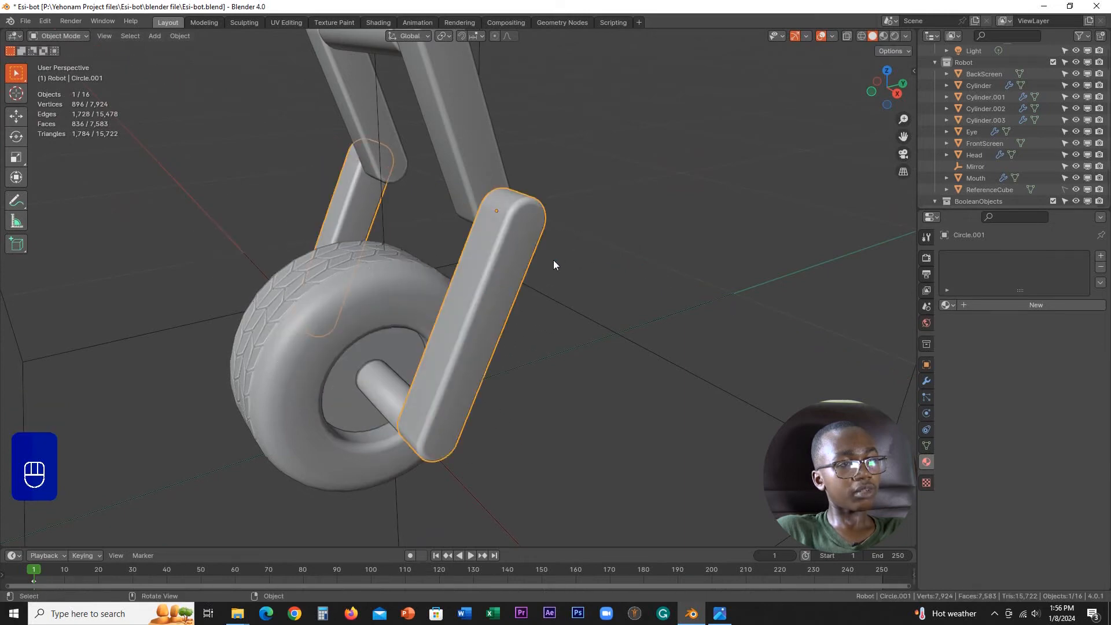
Step: Snap the 3D cursor to the selected lower leg segment's origin and add a Bolt mesh there
key(shift+s)
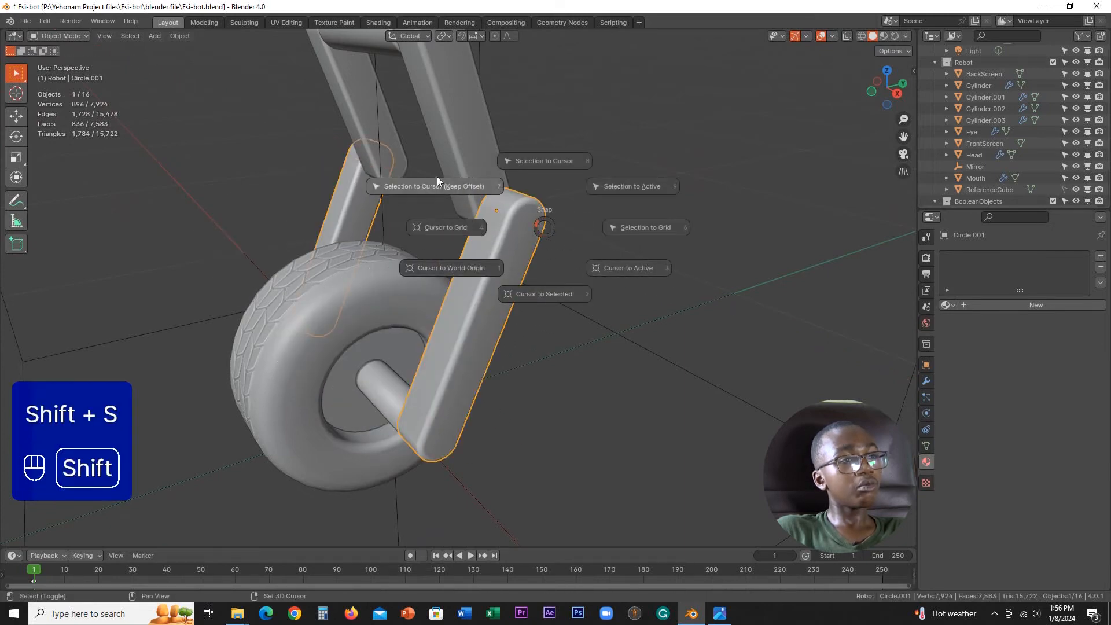
click(570, 295)
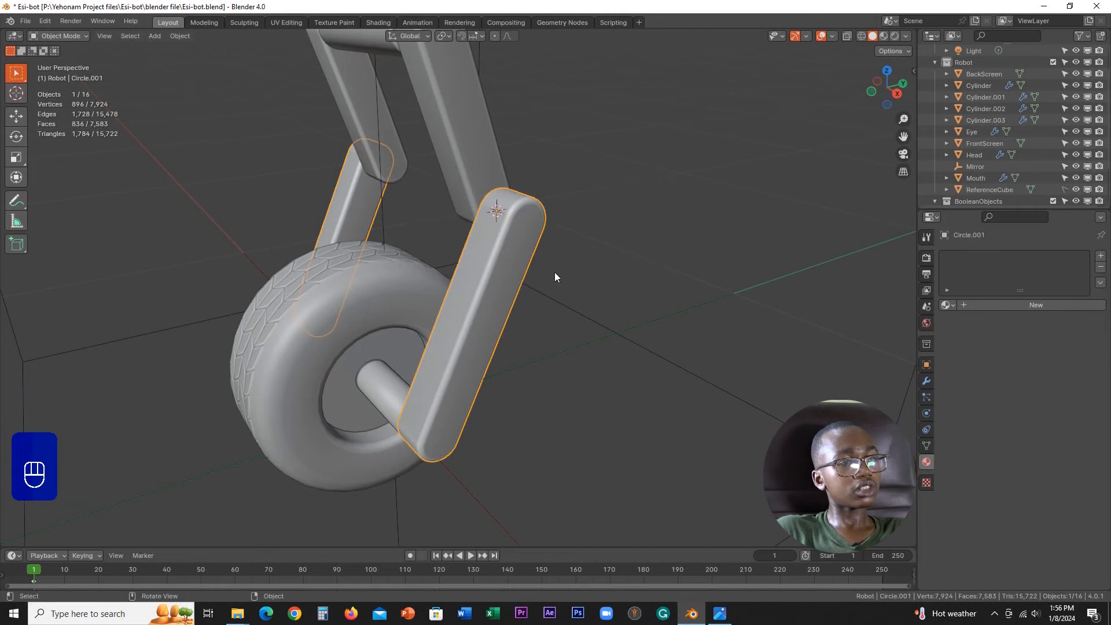
scroll(555, 272, up, 4)
shift+middle_drag(550, 216, 512, 262)
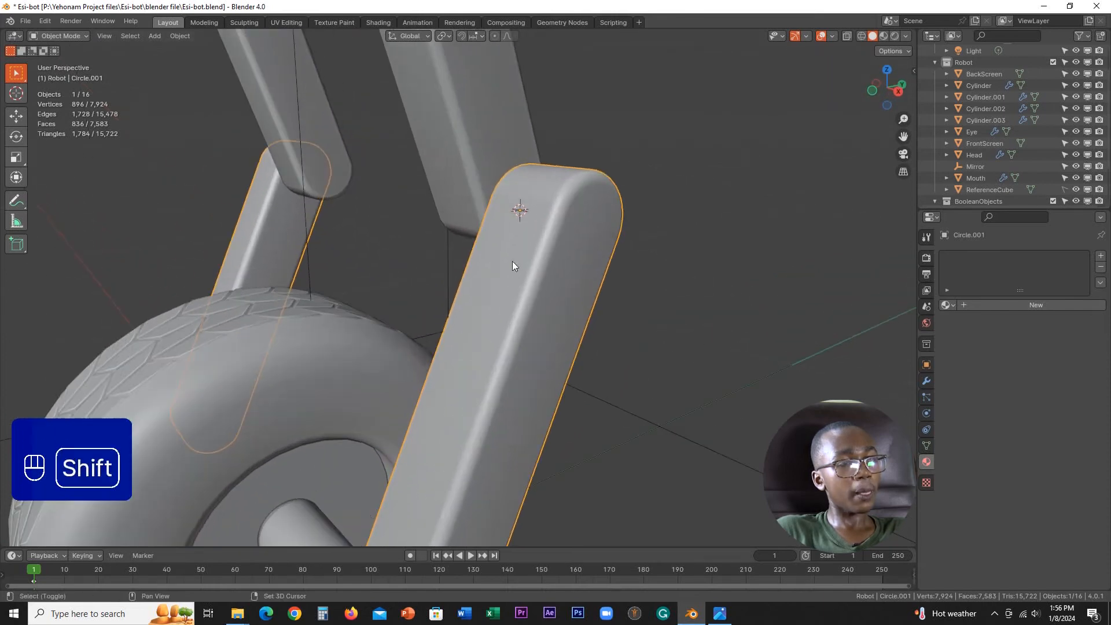
key(shift+a)
key(shift+a)
mouse_move(486, 77)
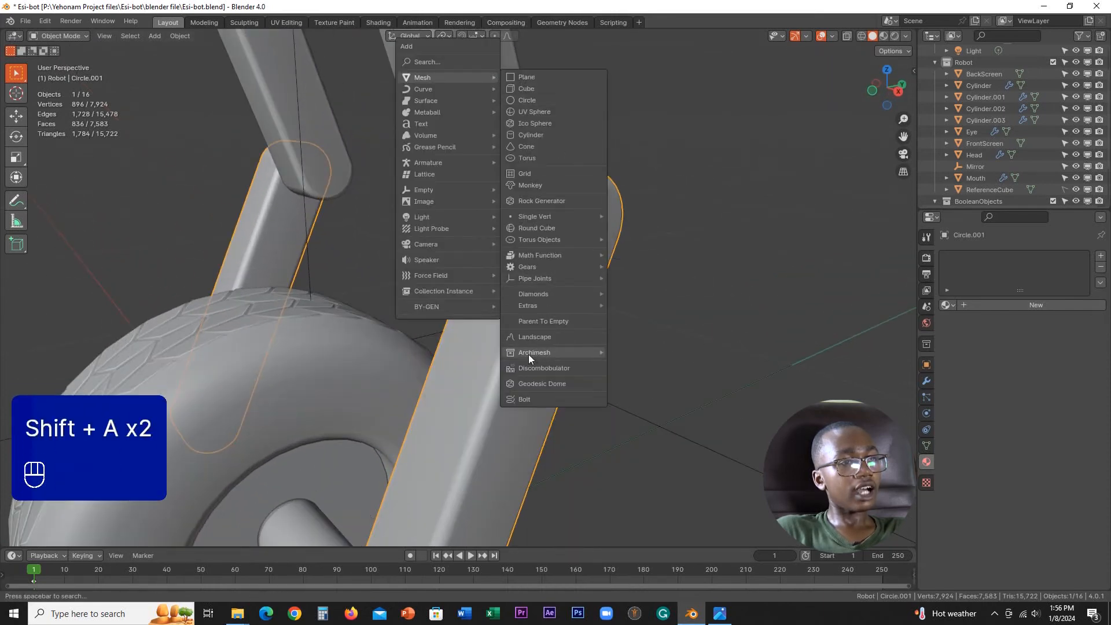
click(524, 400)
Step: Examine the new bolt's hex head and thread at full size
scroll(557, 303, down, 10)
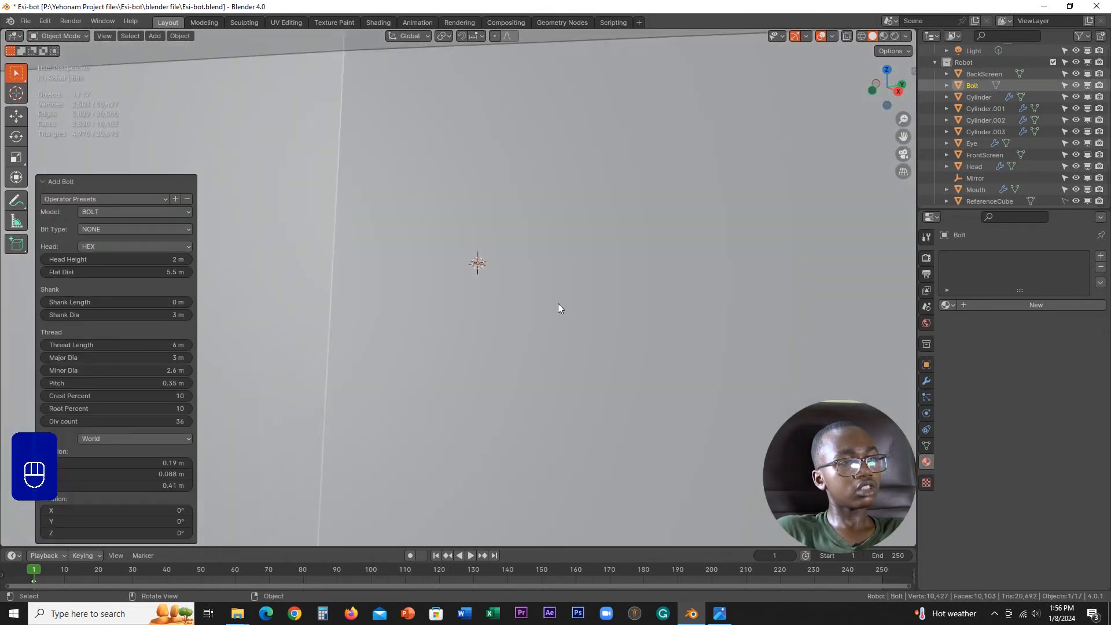
scroll(559, 303, down, 3)
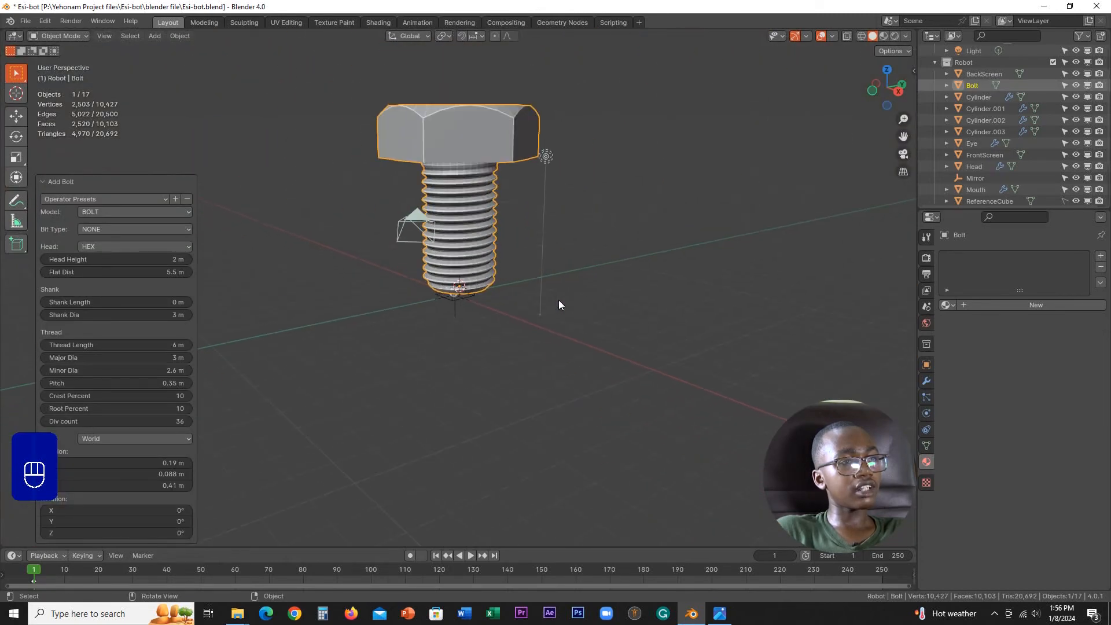
scroll(559, 303, up, 1)
shift+middle_drag(512, 229, 506, 311)
scroll(507, 312, up, 1)
scroll(509, 295, down, 1)
scroll(509, 285, down, 1)
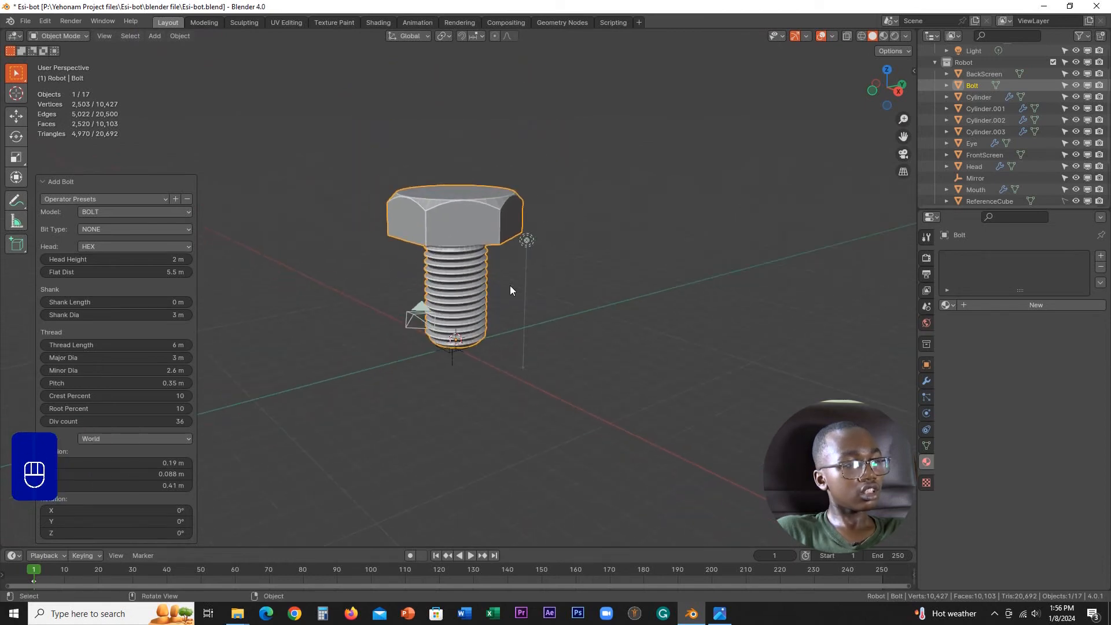
scroll(509, 286, up, 4)
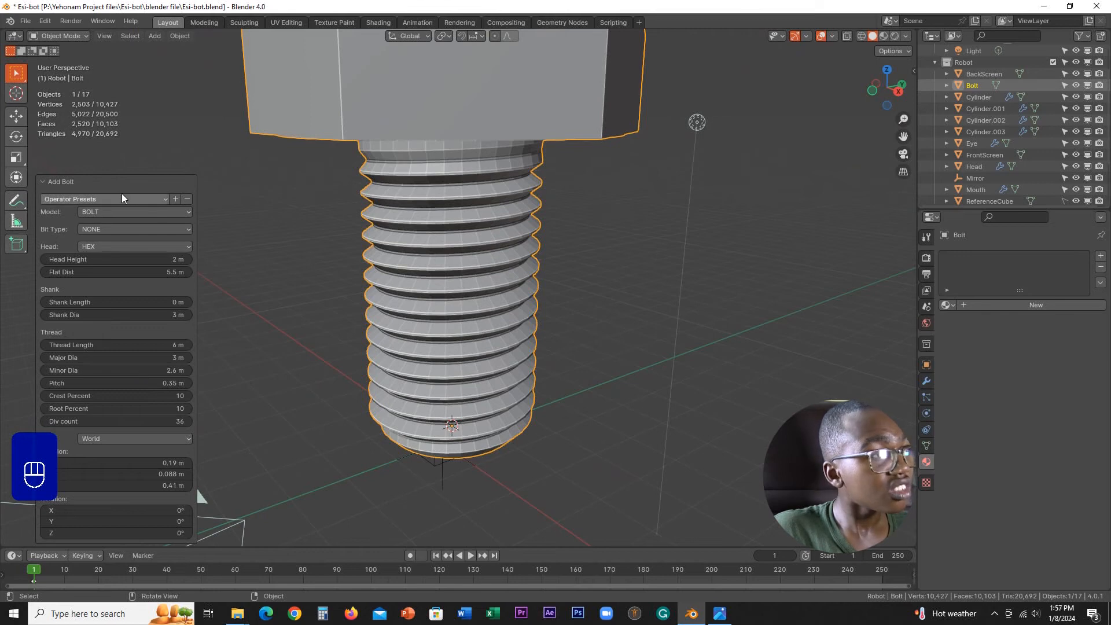
Step: Set the new bolt's alignment to 3D Cursor
click(104, 183)
click(74, 535)
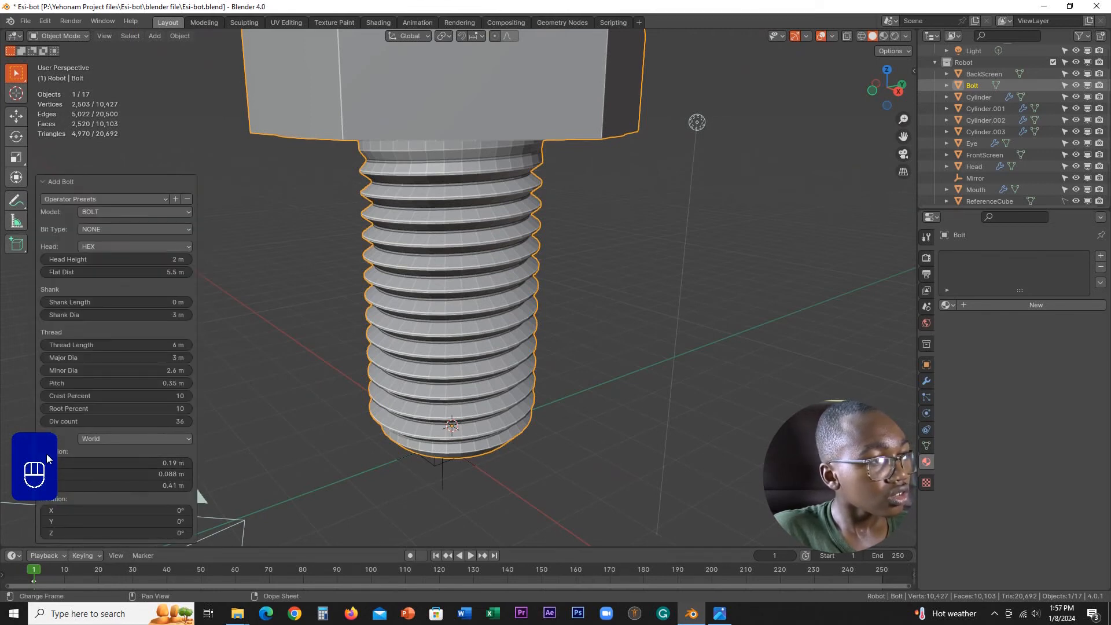
click(103, 441)
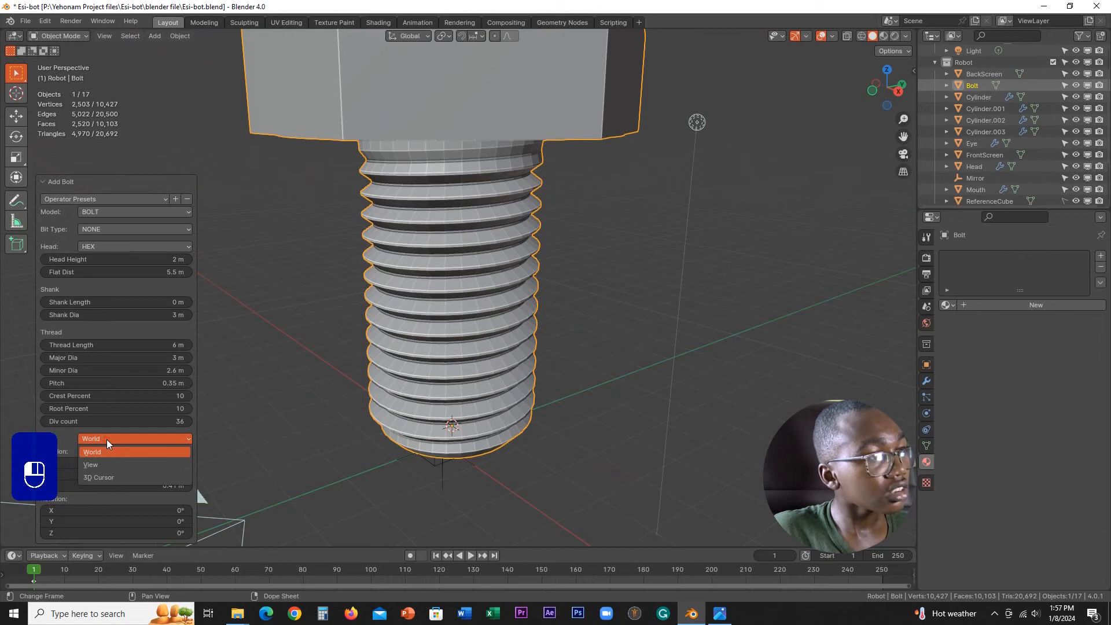
click(105, 479)
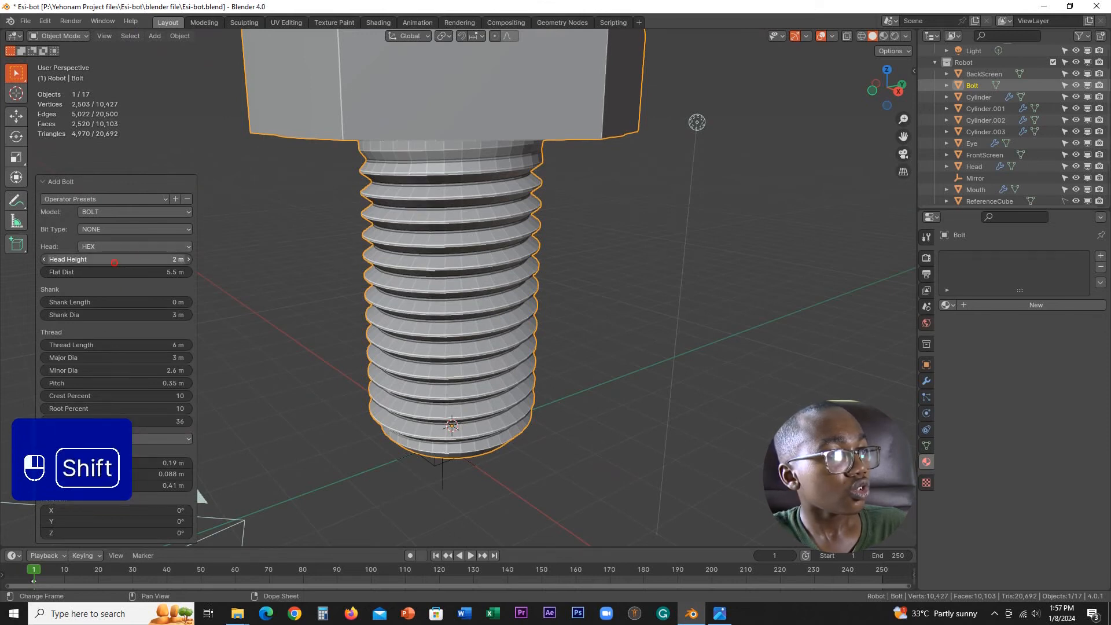
Step: Set the bolt's head height to 1.4 m and its flat distance to 5.3 m
shift+drag(797, 275, 654, 272)
scroll(676, 214, down, 3)
middle_drag(677, 213, 667, 224)
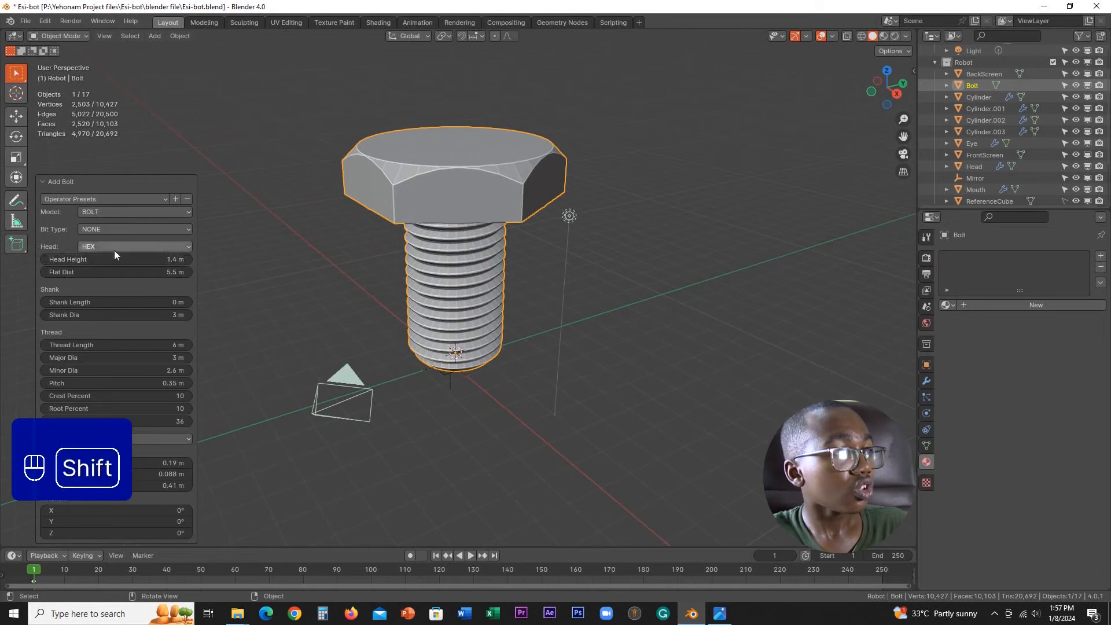
shift+drag(958, 271, 853, 265)
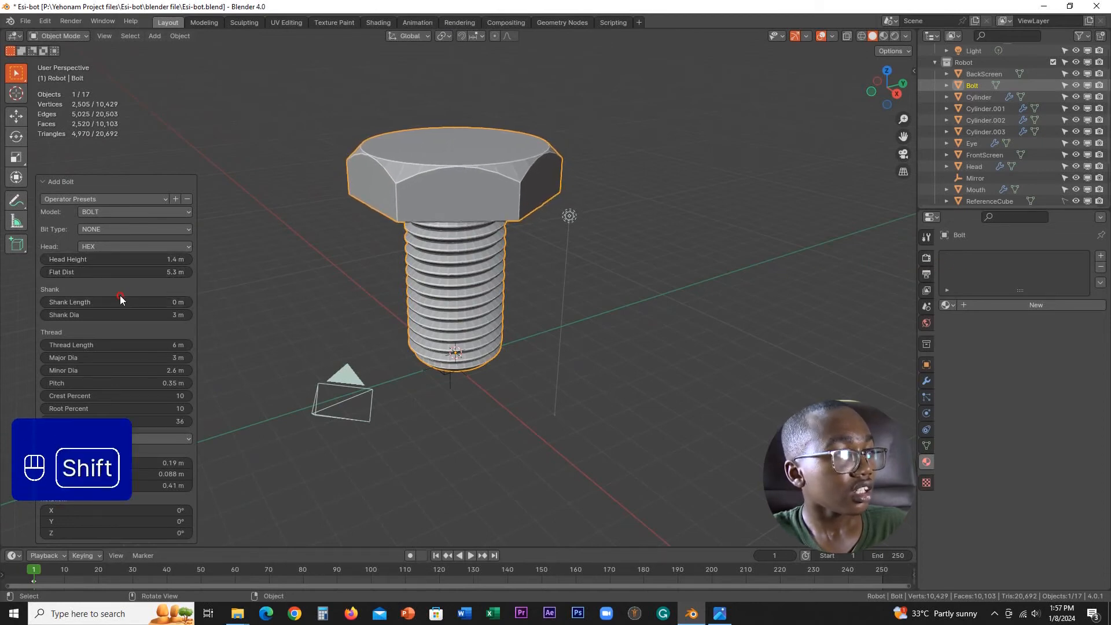
Step: Try a shank diameter of 3.2 m on the bolt
shift+drag(114, 303, 608, 308)
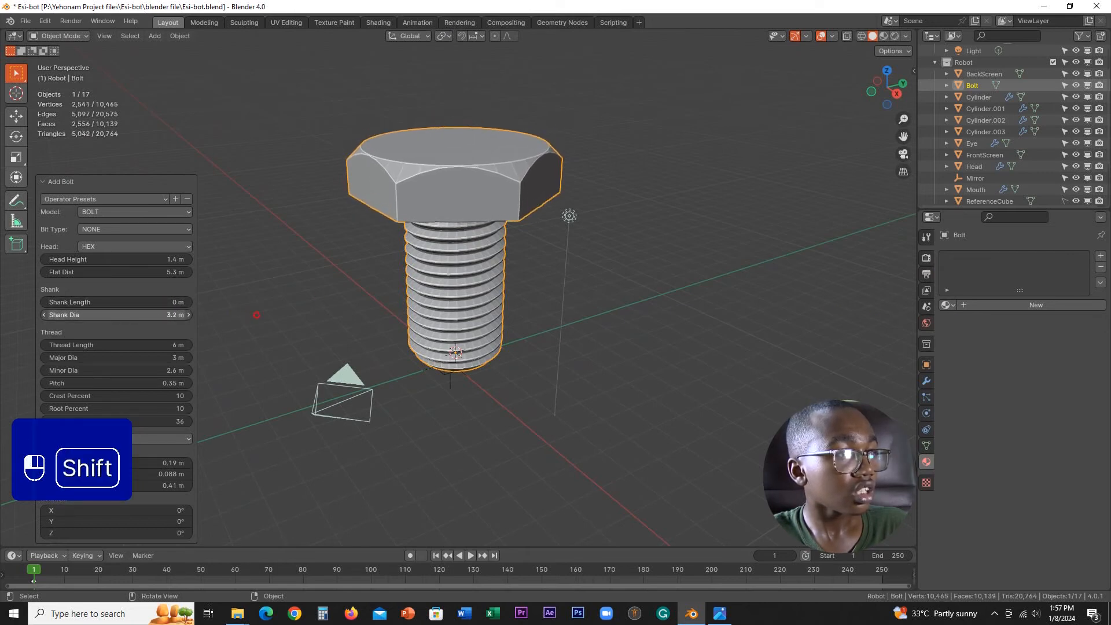
shift+drag(256, 314, 257, 315)
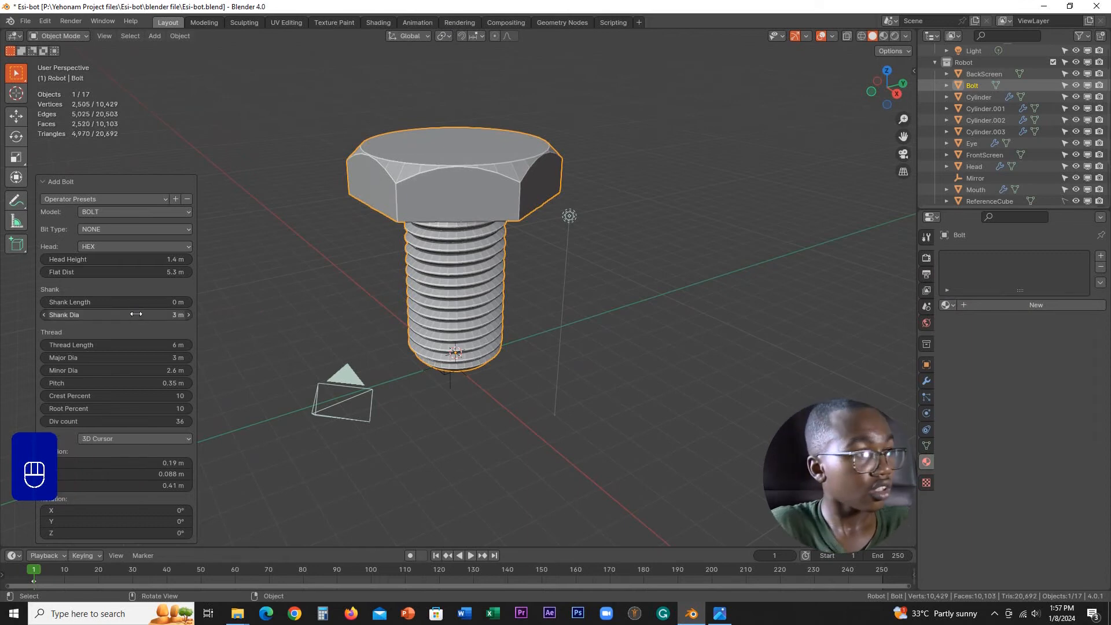
shift+drag(148, 370, 148, 370)
click(127, 433)
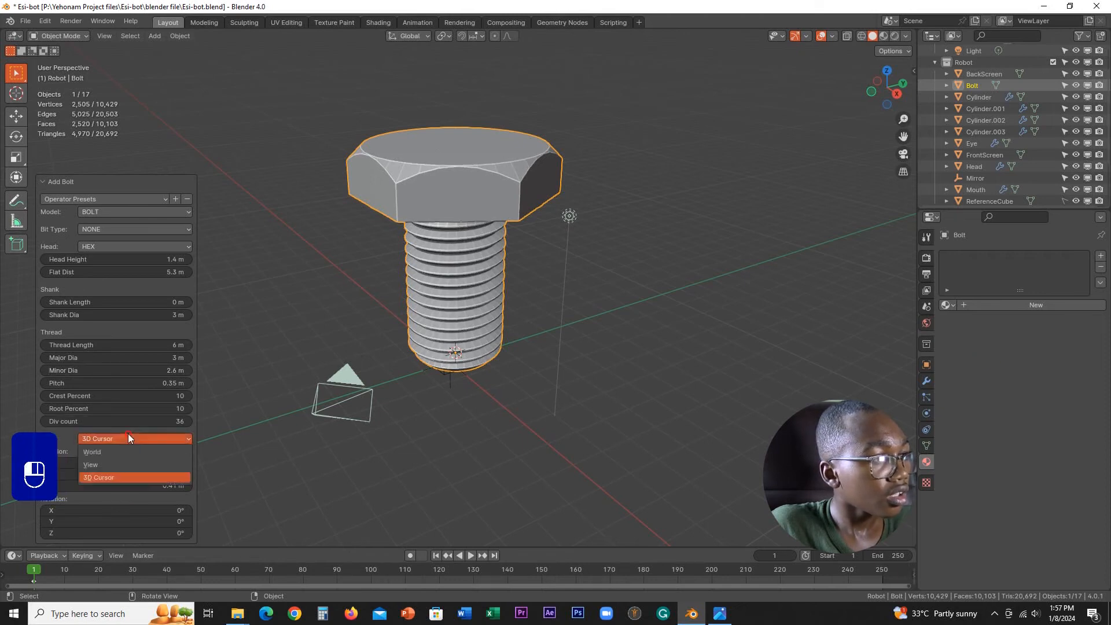
click(127, 433)
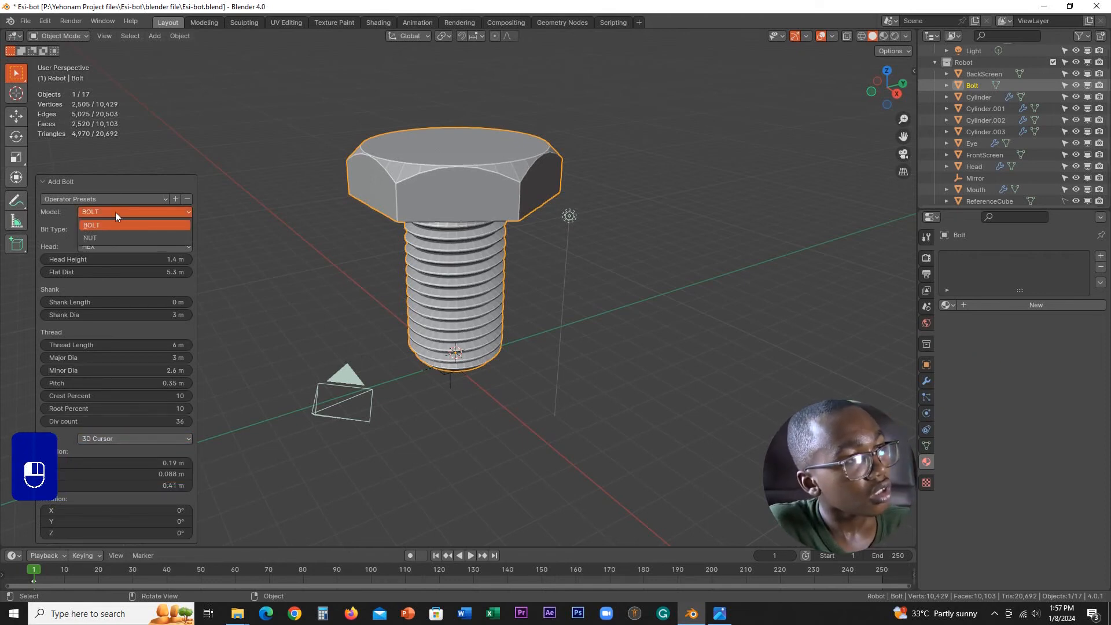
Step: Try the Nut model for the new object and return to the Bolt model
click(113, 225)
click(103, 235)
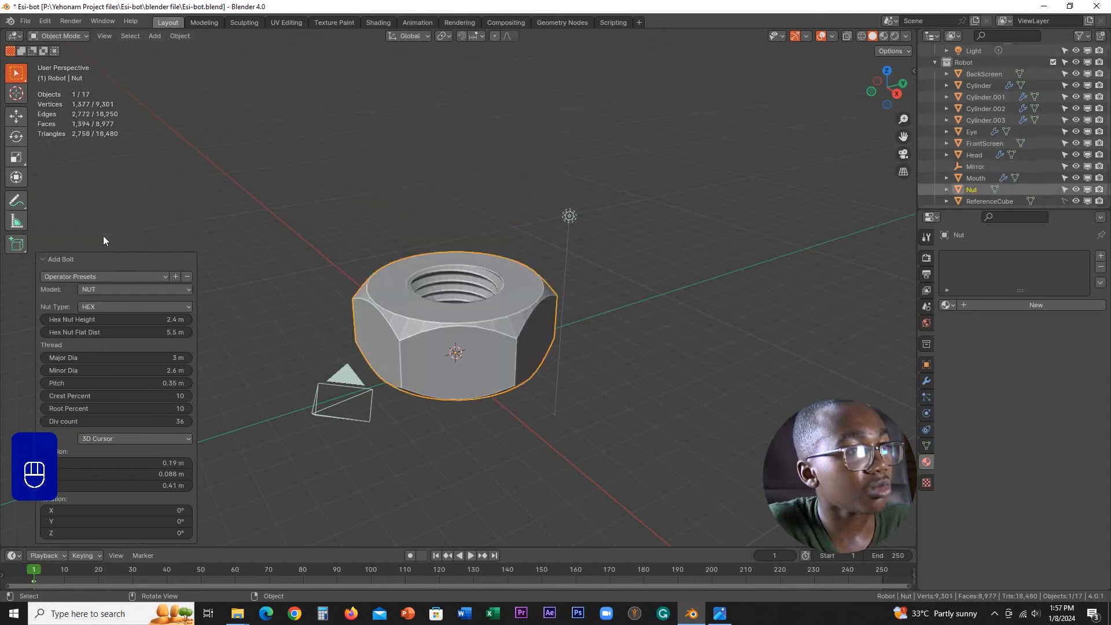
scroll(498, 341, up, 2)
shift+middle_drag(526, 342, 525, 283)
click(131, 287)
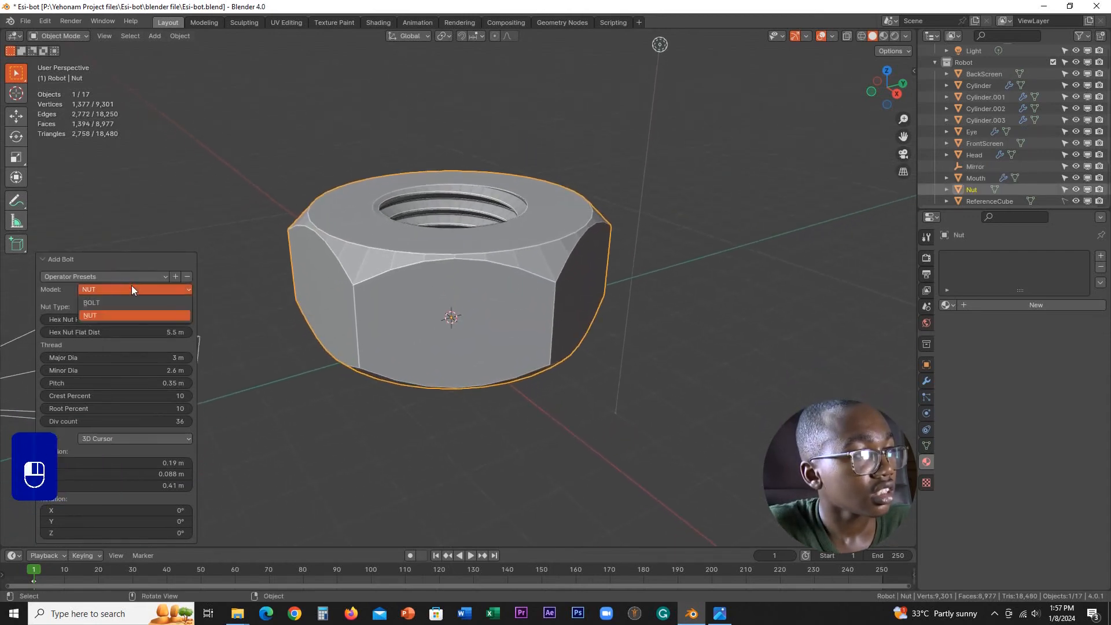
click(111, 304)
Step: Try the 12 Point head type on the bolt
click(131, 245)
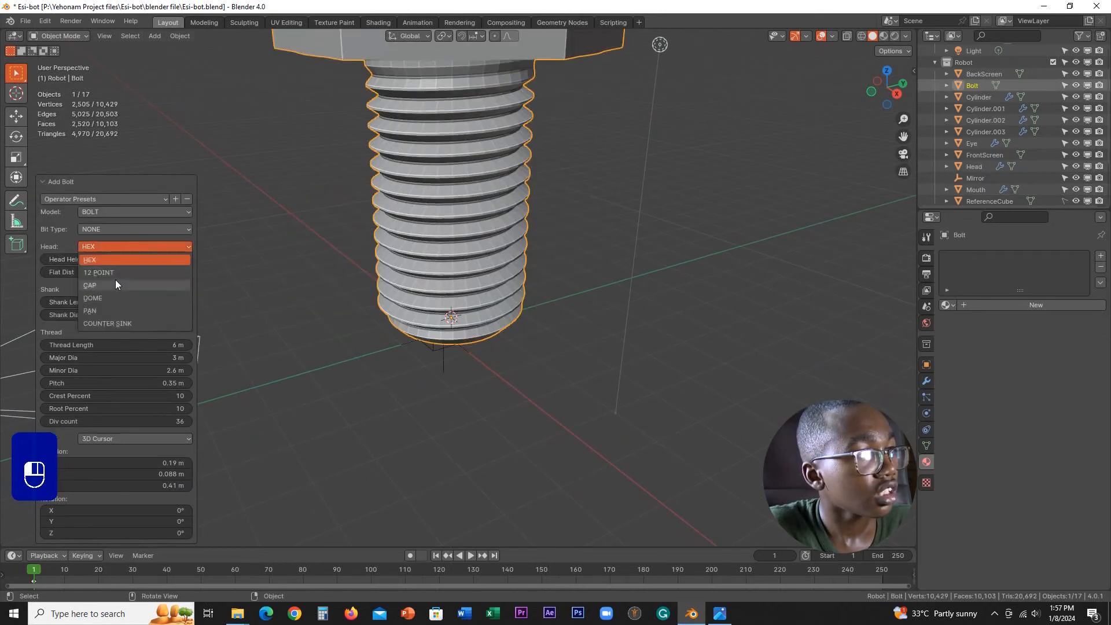
click(145, 273)
scroll(473, 257, down, 2)
shift+middle_drag(473, 257, 478, 316)
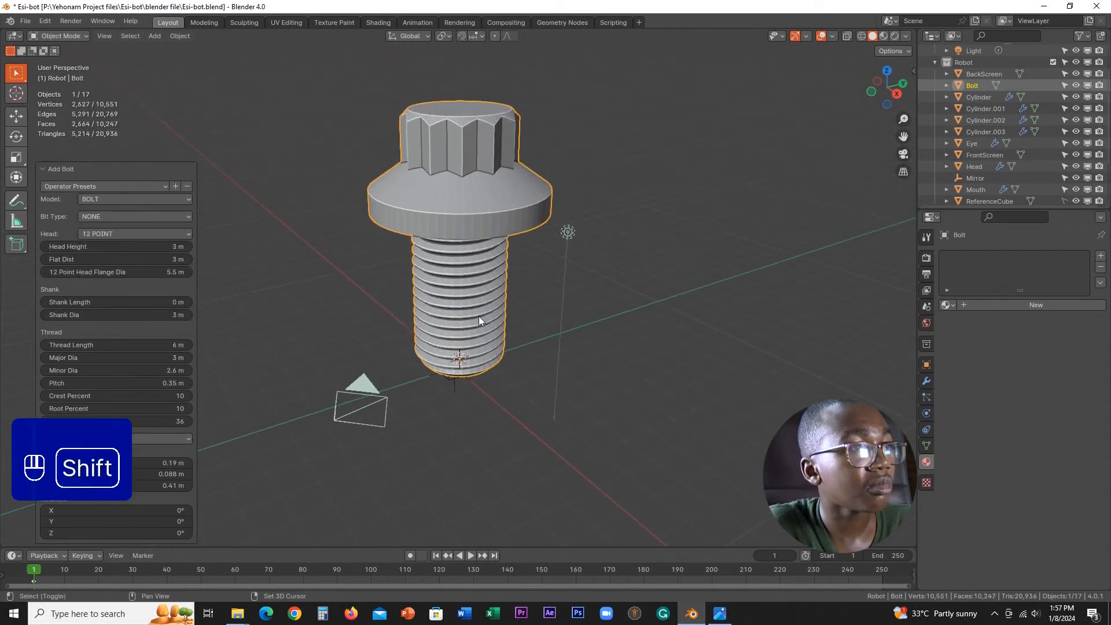
Step: Give the bolt a Cap head with a head height of 1.8 m
click(114, 232)
click(110, 267)
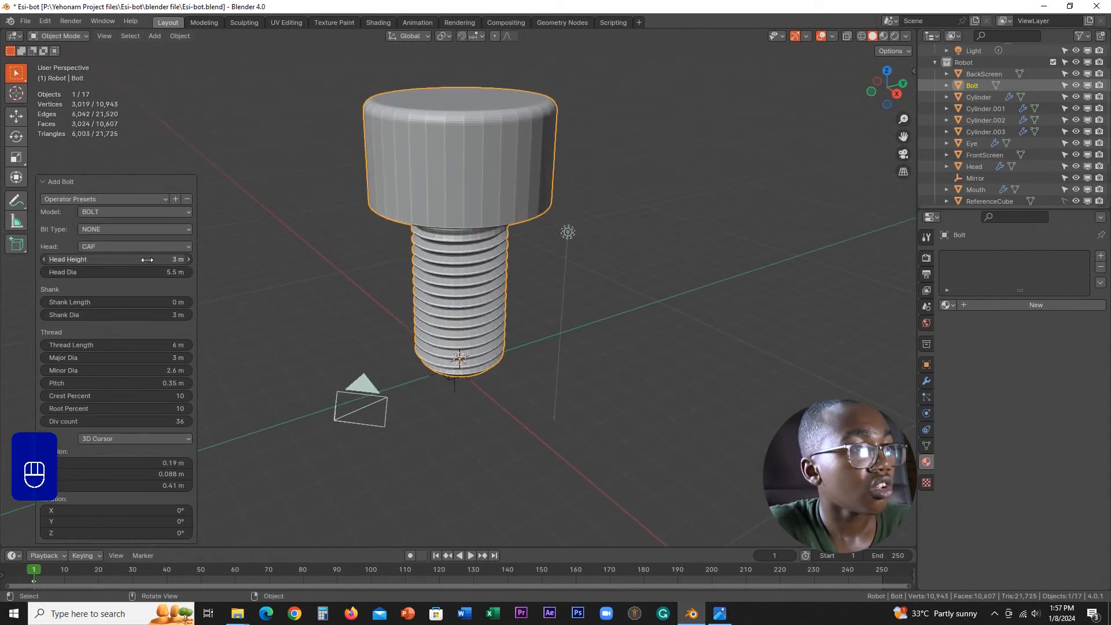
mouse_move(477, 234)
middle_down()
mouse_move(384, 267)
mouse_move(338, 213)
mouse_move(431, 196)
mouse_move(511, 221)
mouse_move(526, 280)
mouse_move(486, 303)
mouse_move(486, 236)
middle_up()
scroll(486, 236, up, 2)
shift+drag(145, 260, 315, 230)
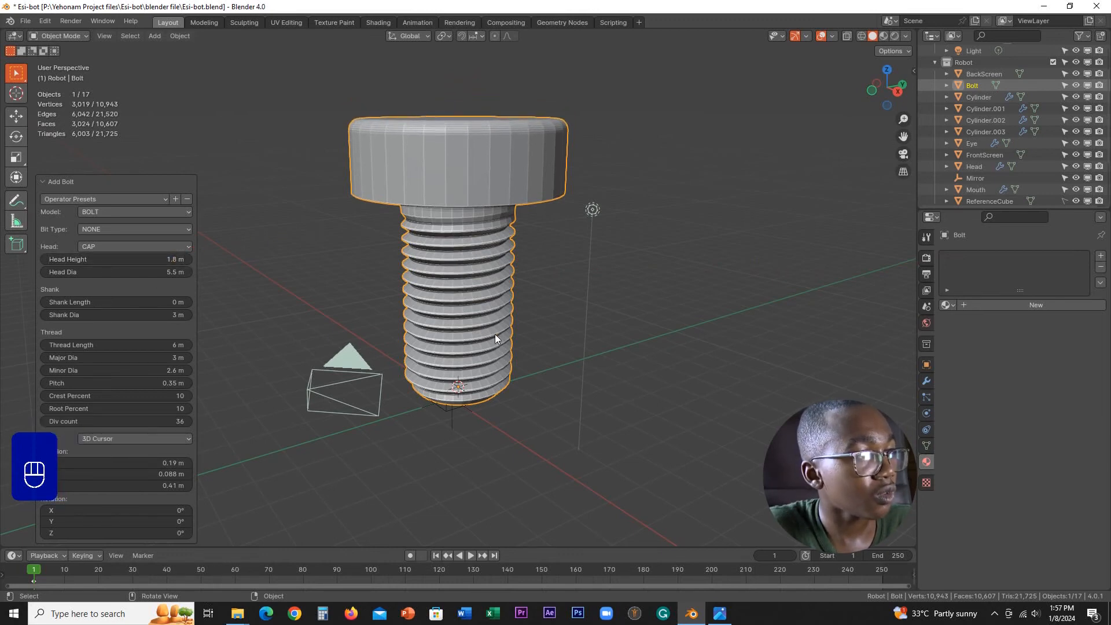
Step: Try a division count of 4 on the bolt and examine its square shape
scroll(496, 334, down, 1)
middle_drag(497, 334, 520, 336)
scroll(500, 394, up, 3)
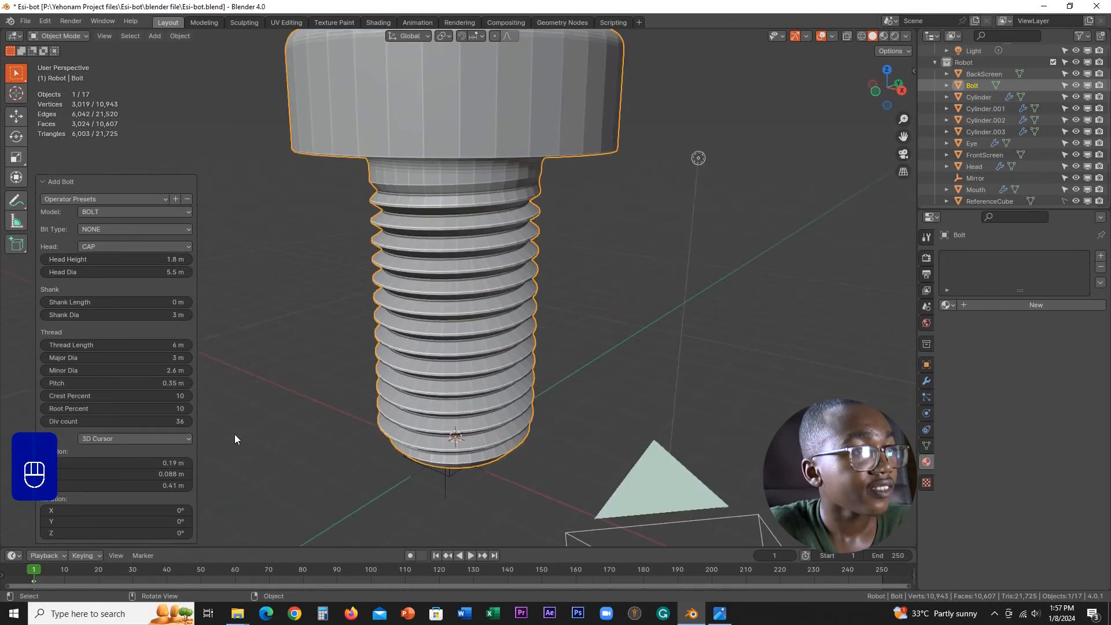
shift+drag(143, 421, 107, 421)
scroll(678, 288, down, 3)
middle_drag(678, 288, 457, 374)
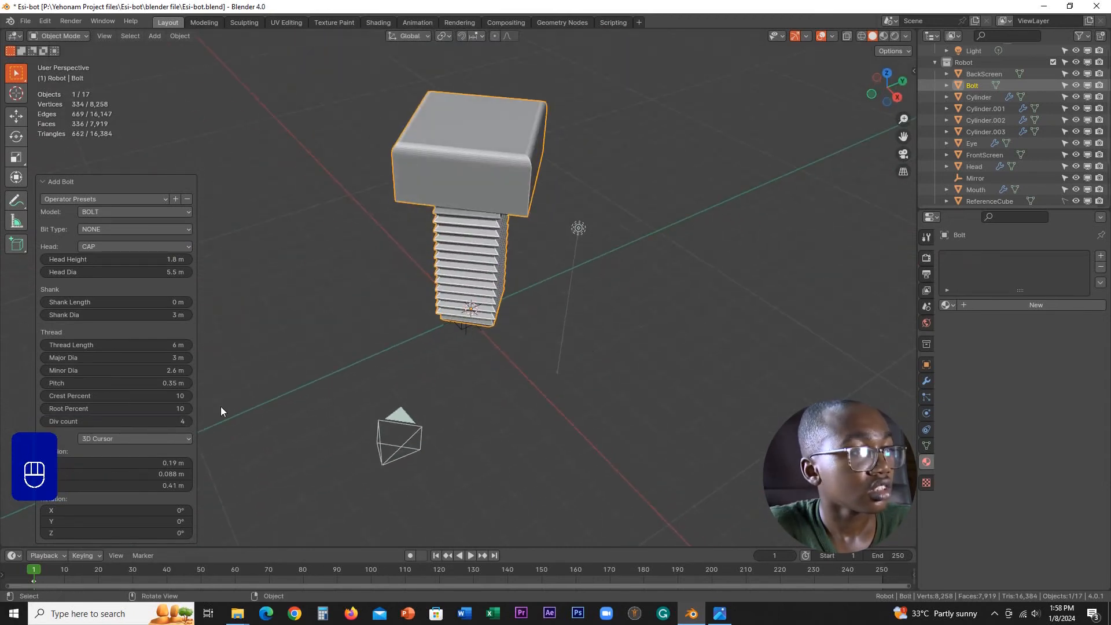
Step: Raise the bolt's division count to 12
click(187, 422)
click(188, 422)
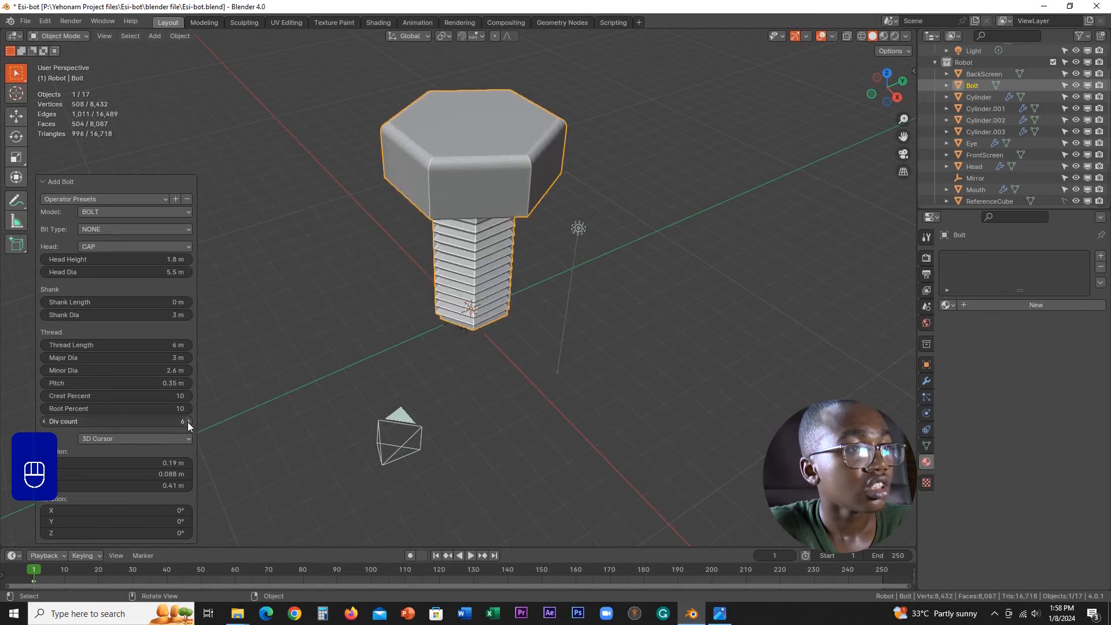
click(188, 422)
click(167, 425)
text(12)
key(Return)
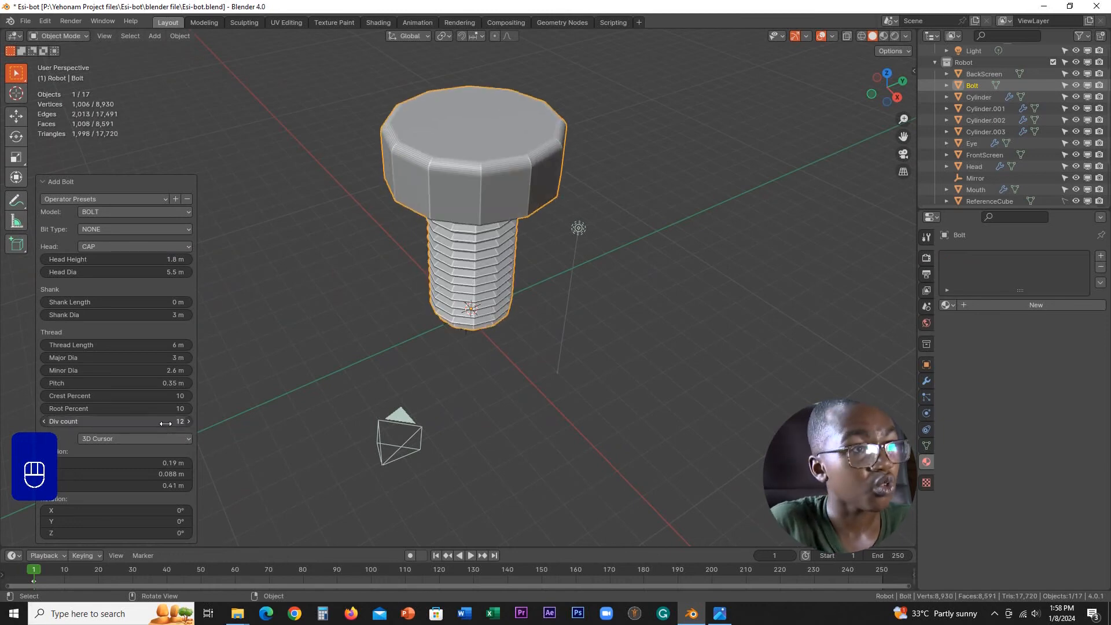
Step: Set the bolt's division count back to 36 and check the smoothness of its head and thread
middle_drag(523, 210, 551, 216)
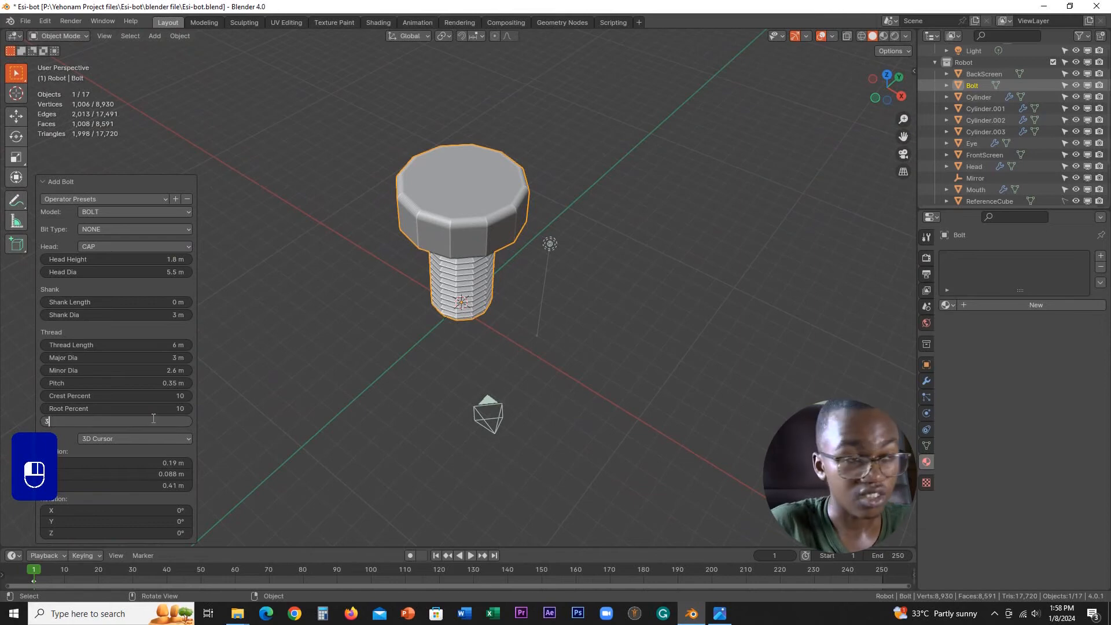
key(Return)
scroll(576, 259, up, 3)
middle_drag(576, 259, 590, 231)
scroll(570, 272, up, 2)
shift+middle_drag(558, 304, 519, 231)
scroll(493, 315, down, 2)
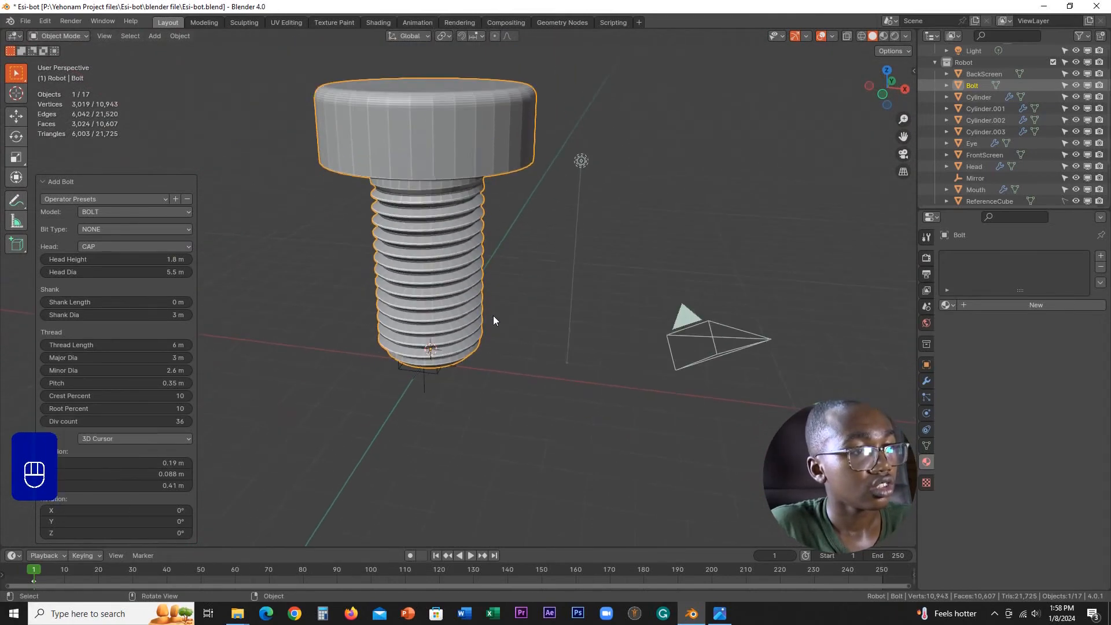
scroll(495, 339, up, 3)
shift+middle_drag(495, 338, 573, 266)
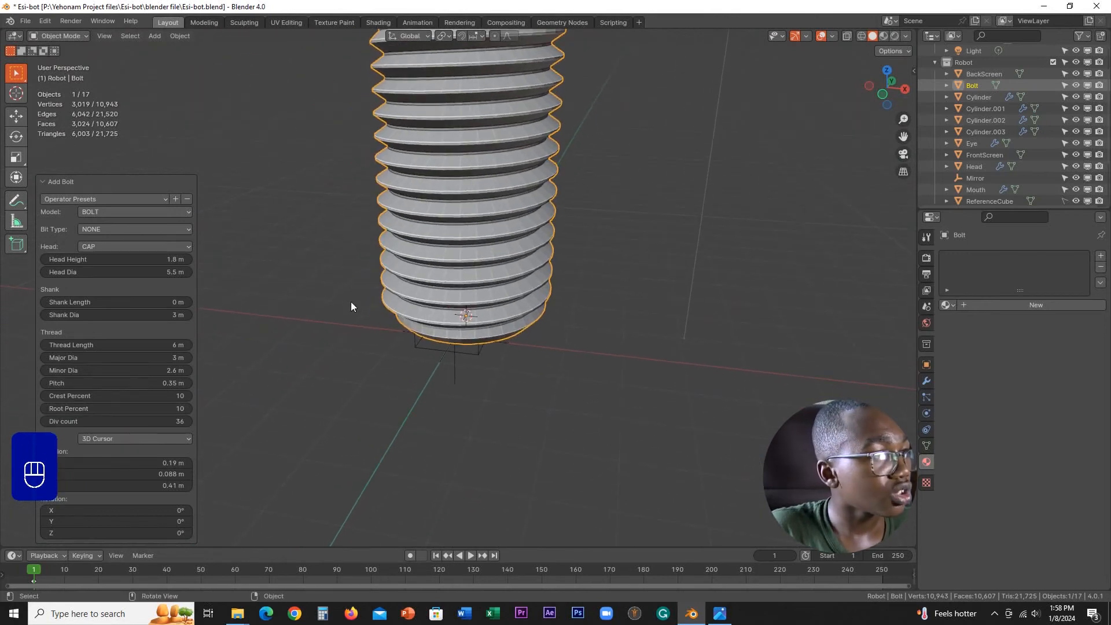
Step: Reselect the bolt and scale it down to about 0.107 of its size in the front view
click(761, 432)
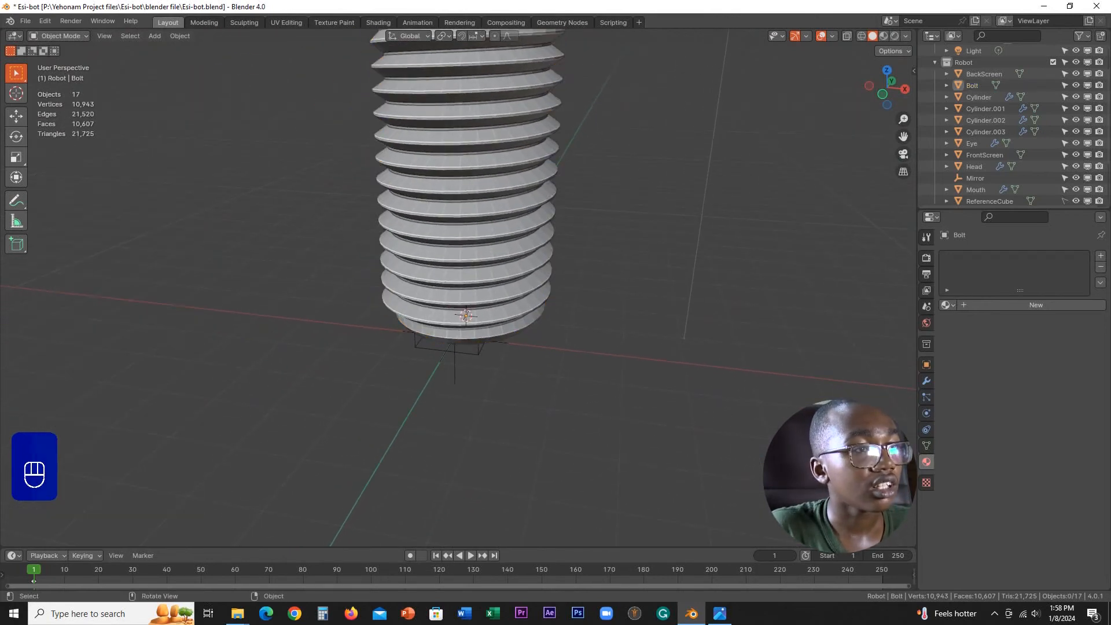
click(497, 204)
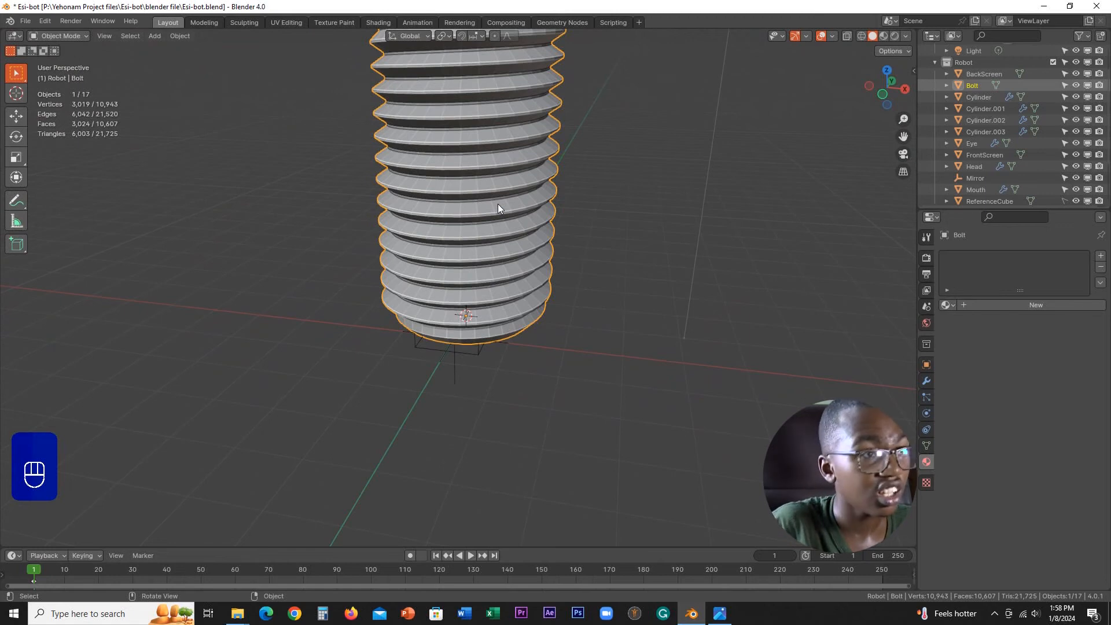
key(KP_1)
key(s)
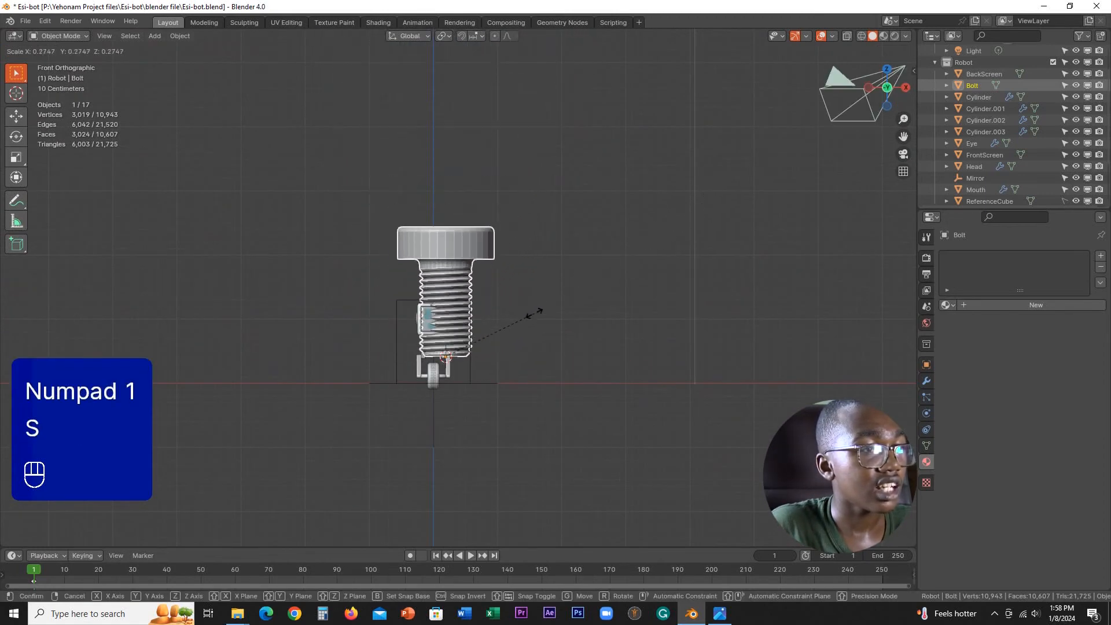
click(484, 357)
Step: Scale the bolt down further in two passes to roughly the size of the lower leg joint, finishing with a factor of about 0.655
scroll(543, 327, up, 5)
shift+middle_drag(520, 351, 545, 169)
scroll(578, 144, up, 4)
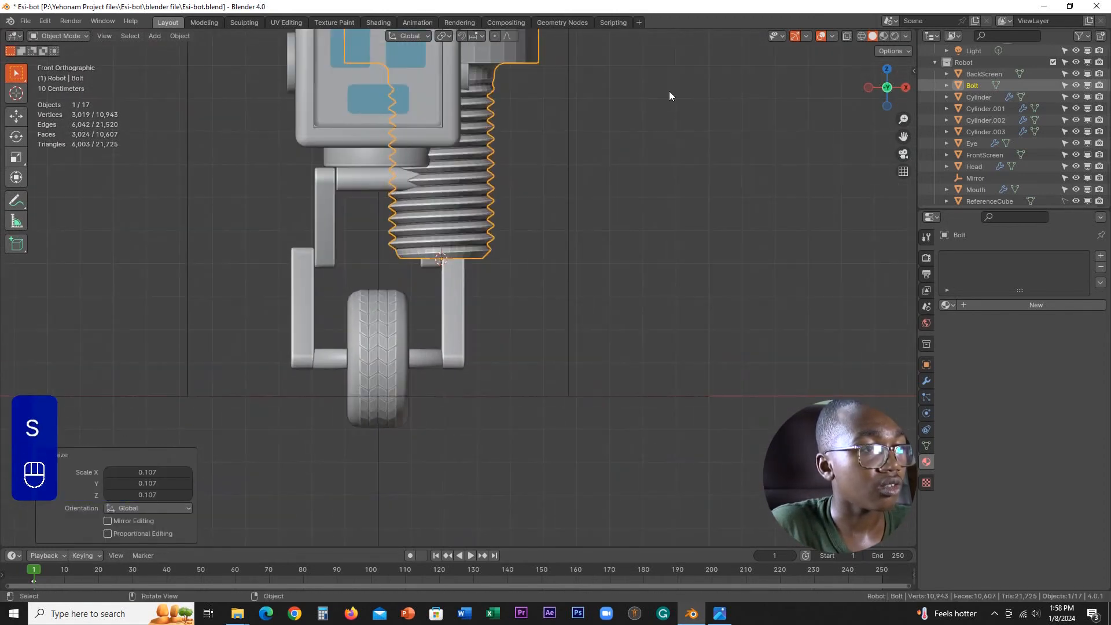
key(s)
click(601, 175)
key(s)
click(641, 165)
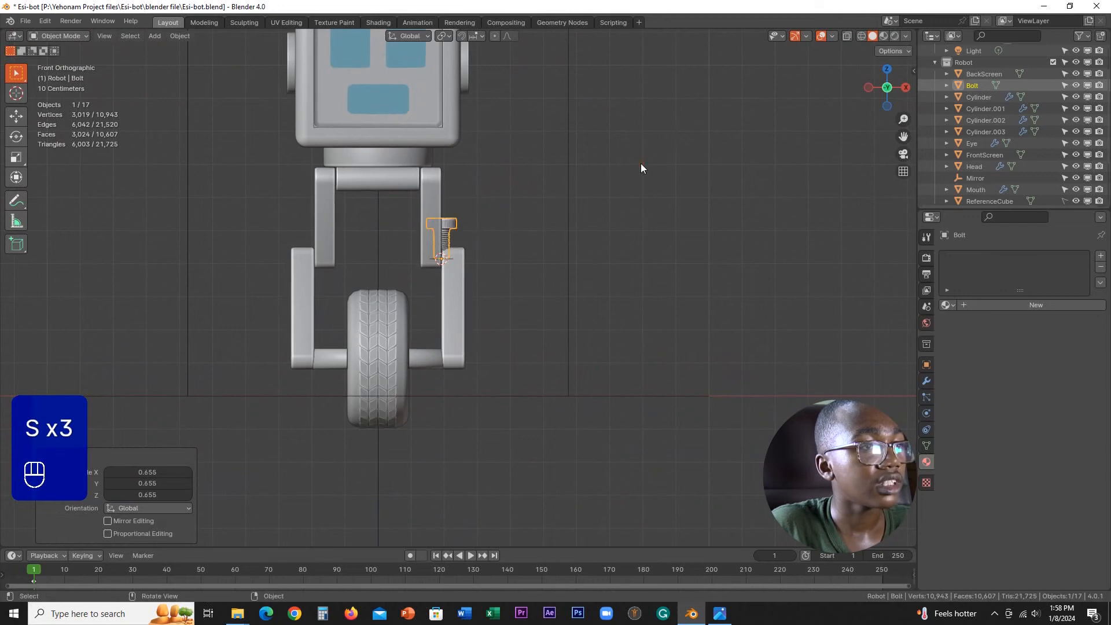
Step: Rotate the bolt 90° about the Y axis so its head faces outward from the leg
scroll(557, 185, up, 3)
key(r)
key(x)
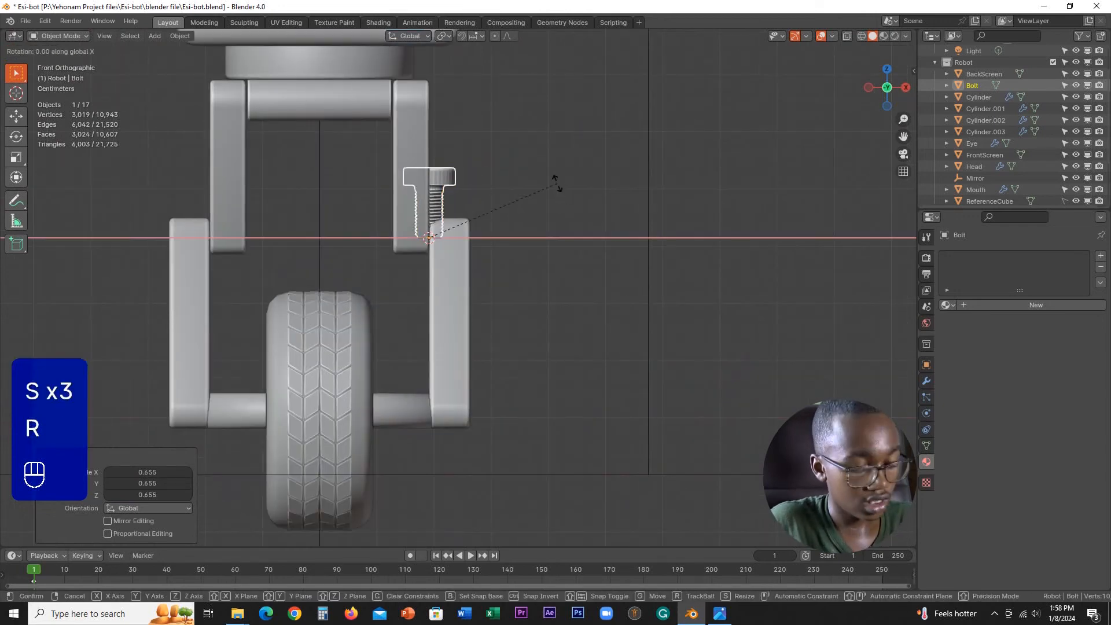
key(y)
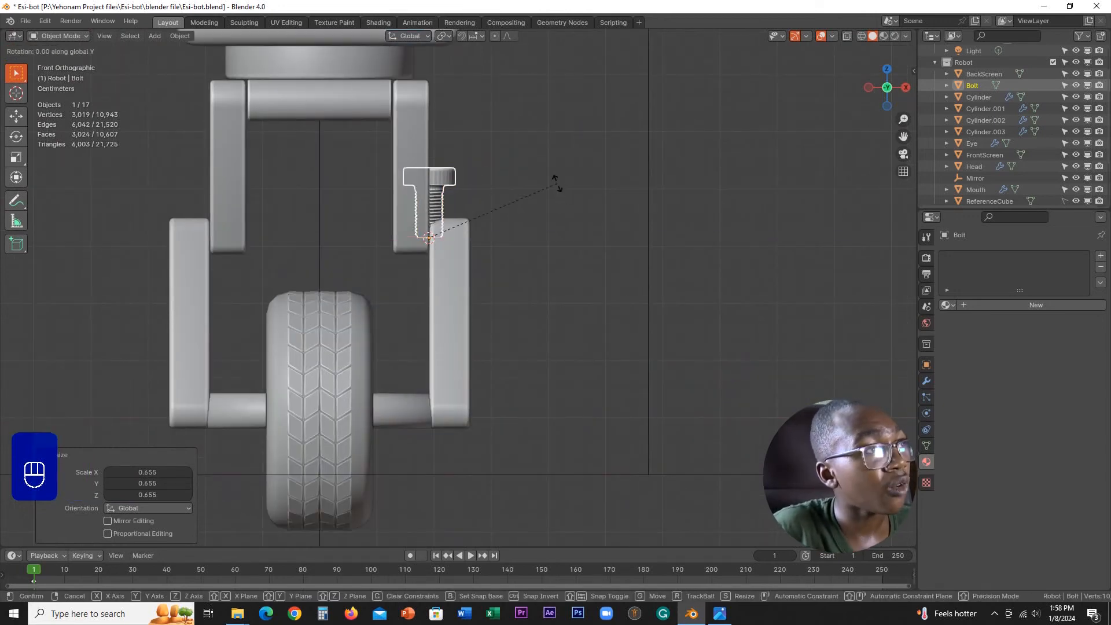
text(90)
key(Return)
Step: Scale the bolt by about 0.767 so its head sits against the outer face of the lower leg segment
scroll(556, 182, up, 1)
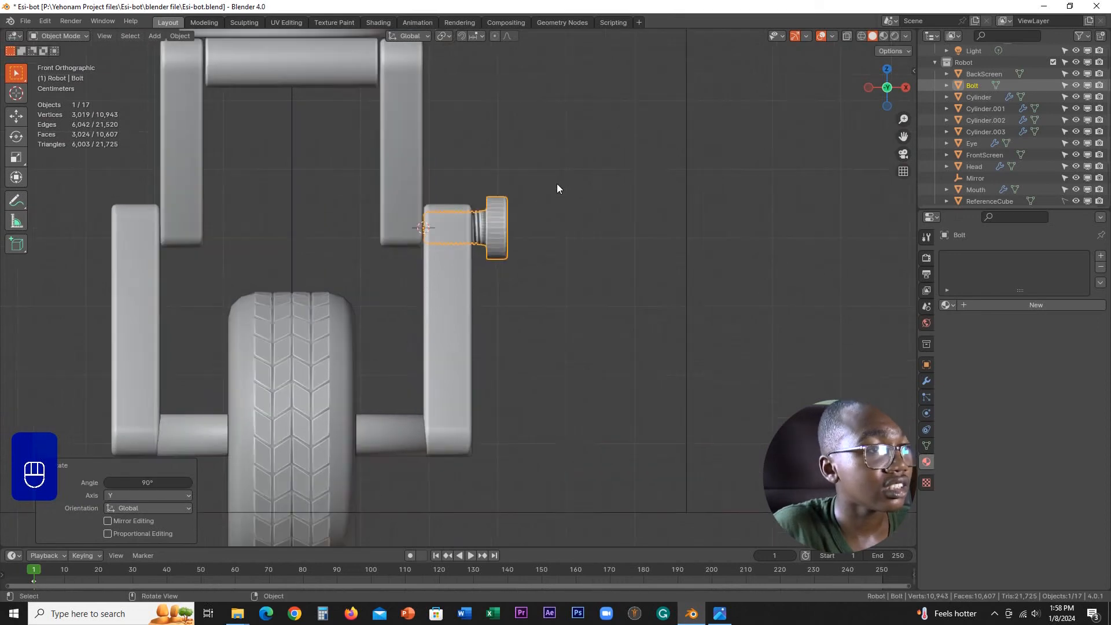
scroll(557, 184, up, 1)
key(s)
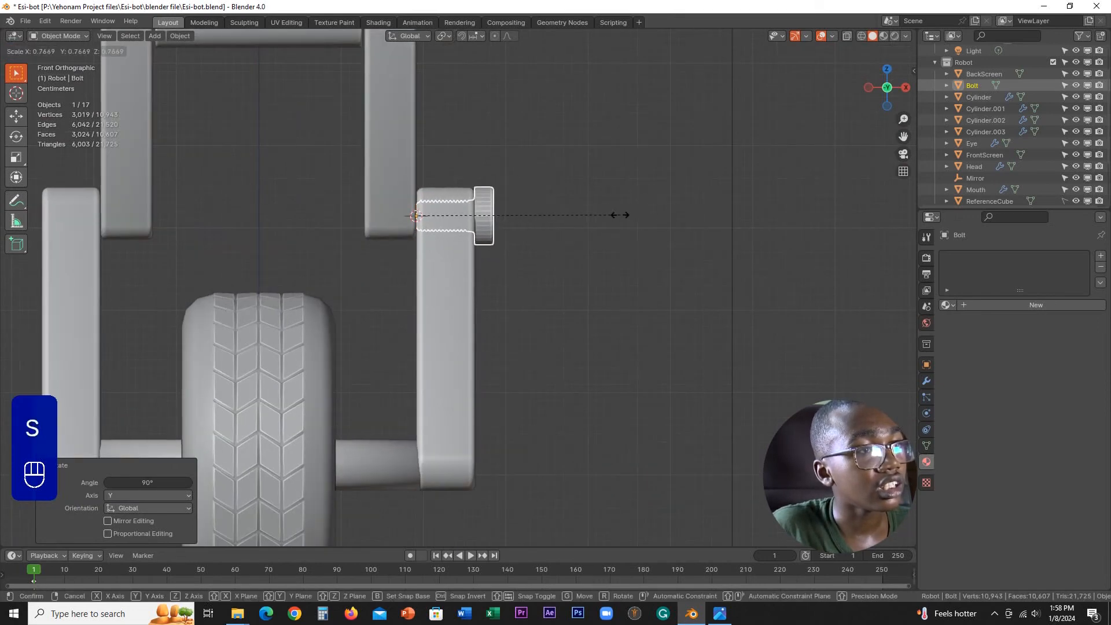
click(619, 215)
Step: Check the bolt head against the leg joint in perspective and scale the bolt by about 0.858
middle_drag(615, 218, 593, 243)
scroll(593, 266, up, 6)
shift+middle_drag(693, 255, 486, 273)
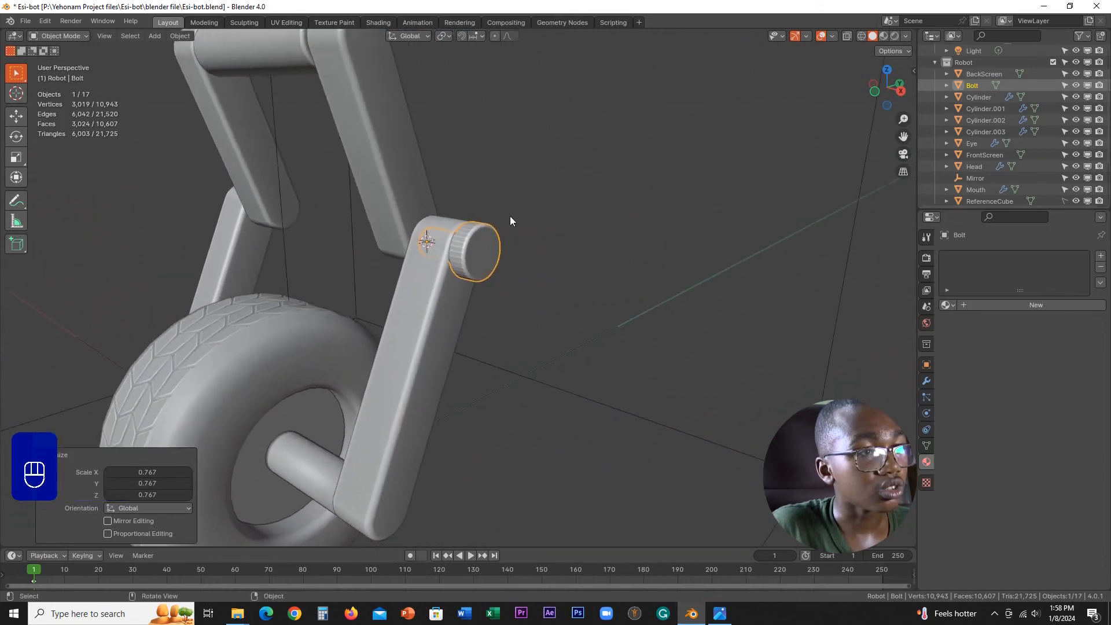
middle_drag(510, 220, 550, 210)
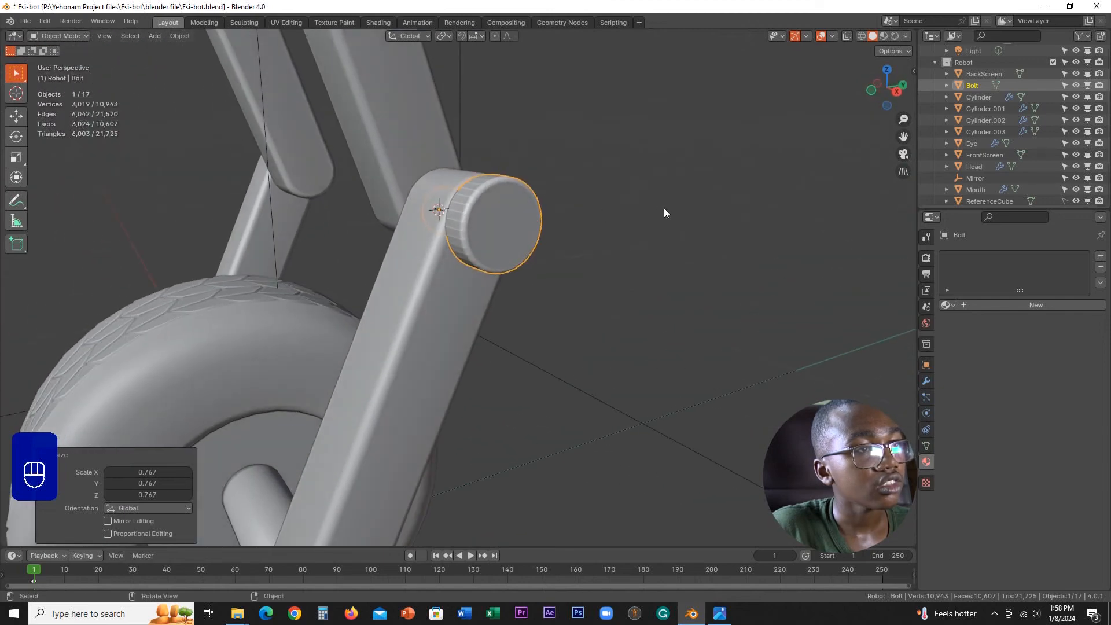
key(s)
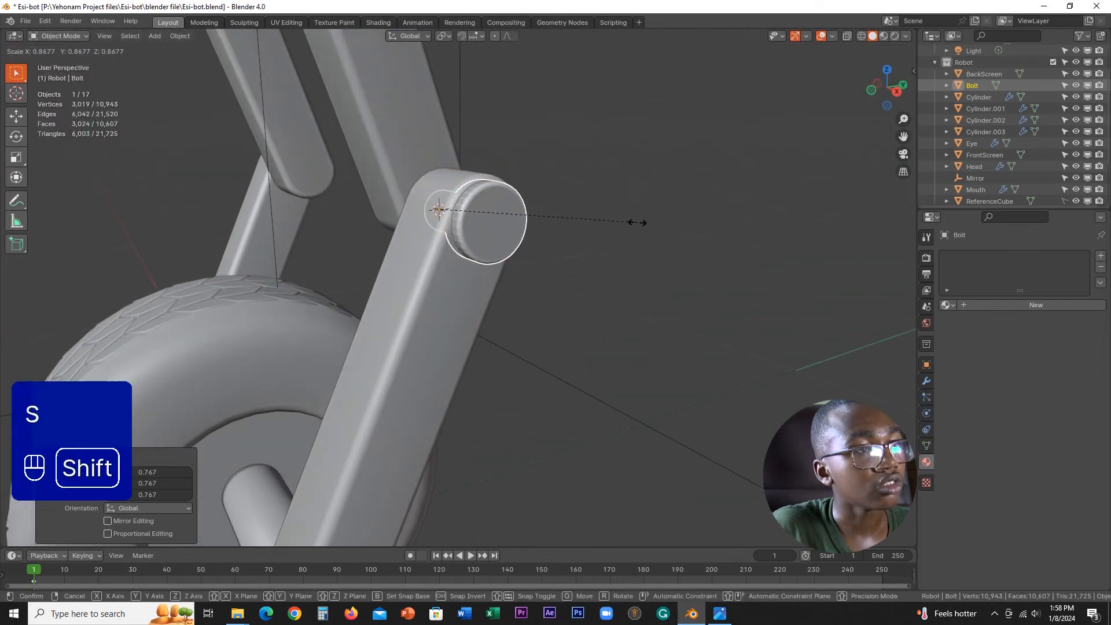
click(621, 220)
Step: Move the bolt about 0.0117 m along the X axis, outward from the lower leg segment
middle_drag(590, 181, 435, 194)
shift+middle_drag(694, 175, 613, 221)
key(g)
key(y)
key(x)
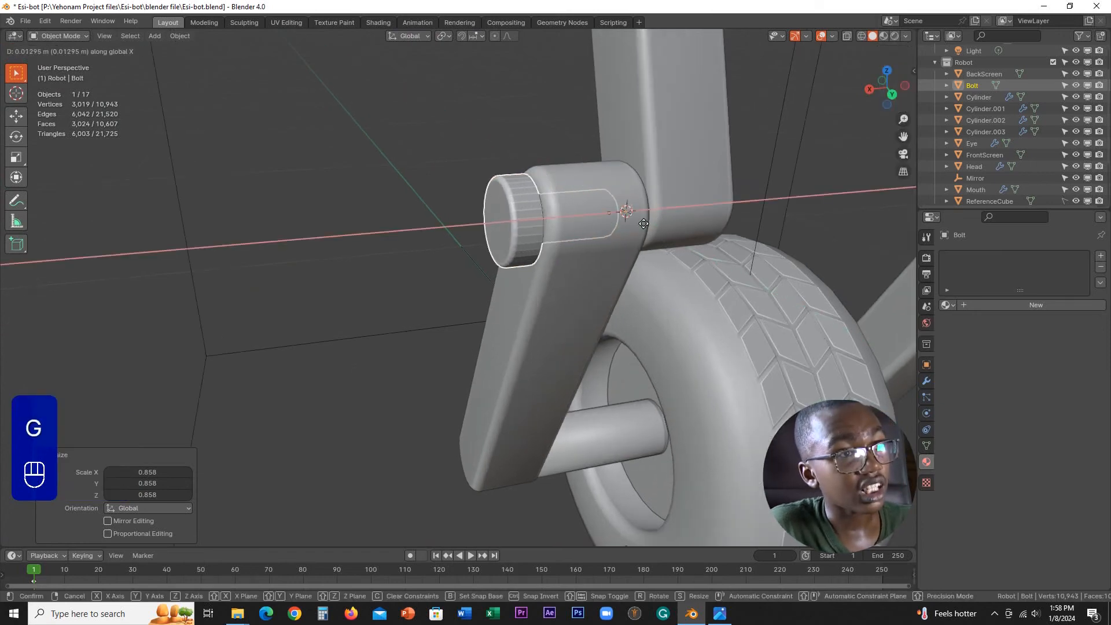
click(674, 221)
Step: Refresh the scene and reopen the bolt's parameters with Change Bolt
middle_drag(594, 208, 629, 223)
scroll(602, 222, up, 3)
right_click(566, 218)
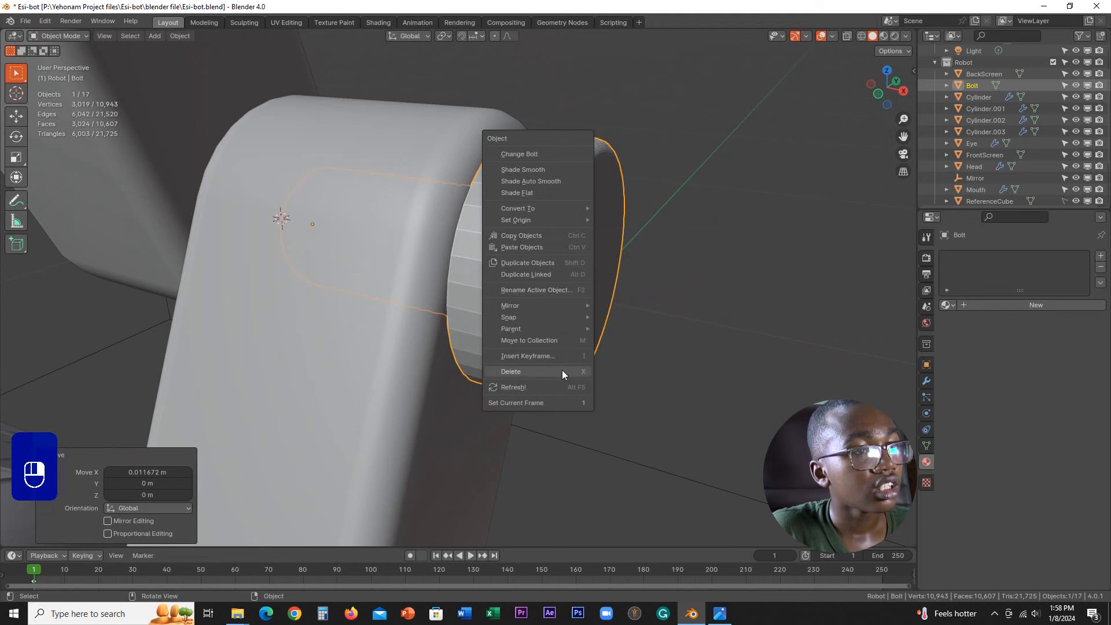
click(573, 388)
right_click(597, 221)
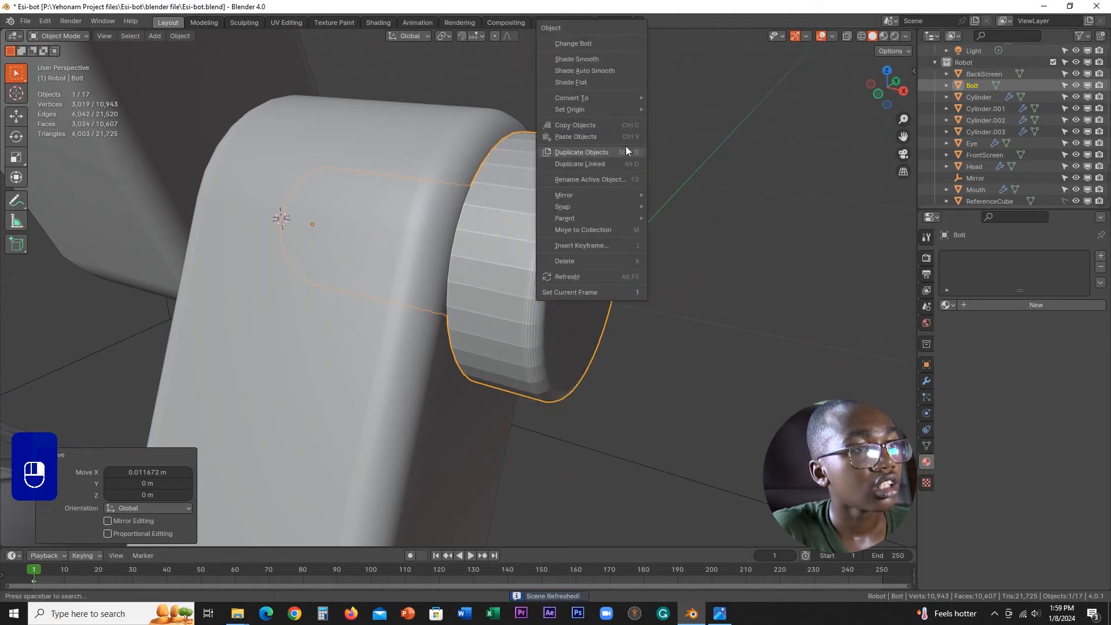
click(578, 44)
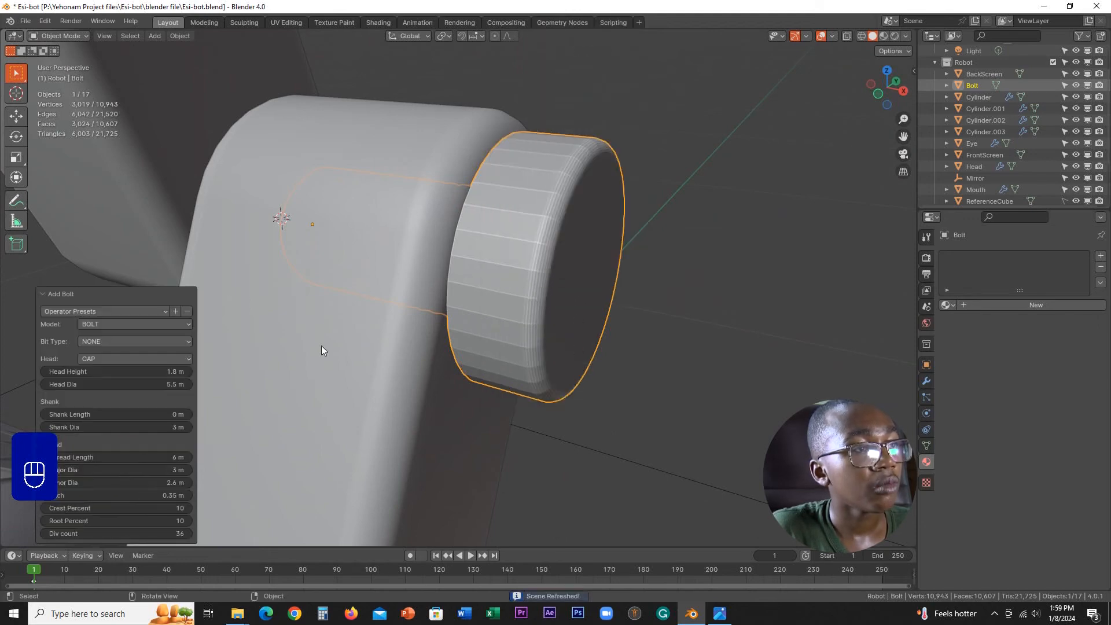
scroll(542, 272, down, 5)
scroll(702, 301, up, 6)
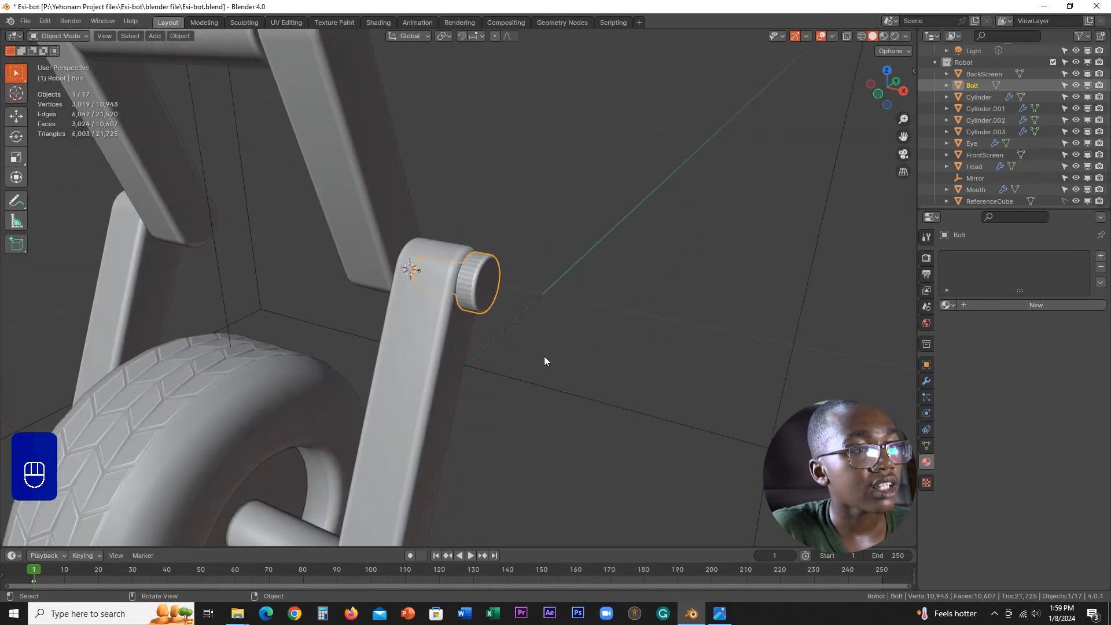
scroll(557, 341, down, 4)
scroll(553, 301, up, 4)
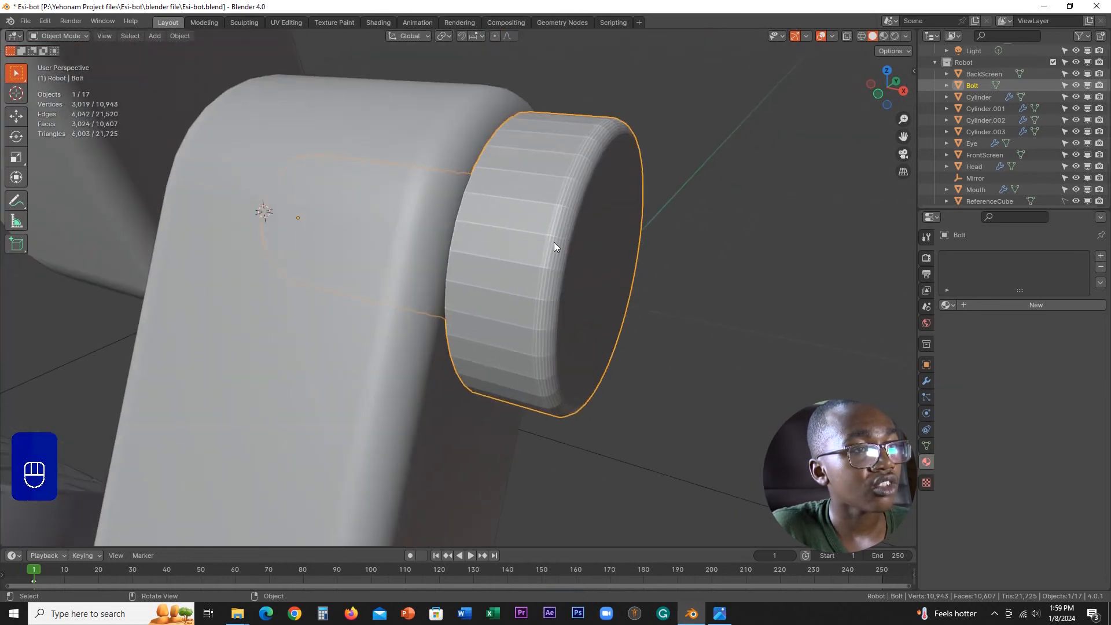
Step: Reopen the bolt's parameters with Change Bolt and set its head height to 1.3 m
right_click(592, 219)
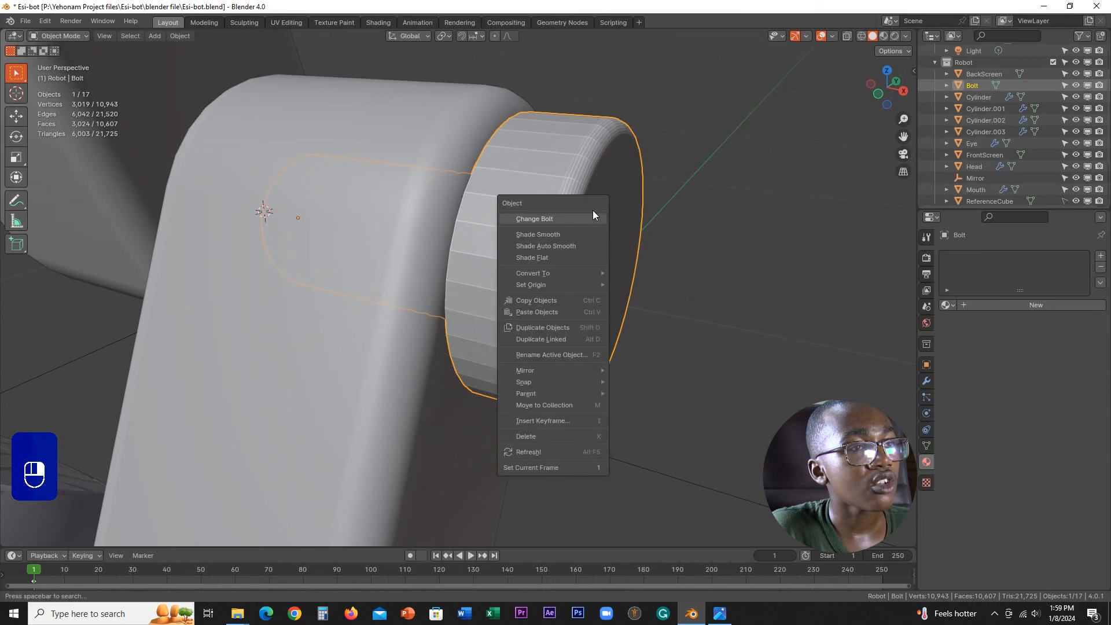
click(560, 220)
middle_drag(548, 270, 536, 248)
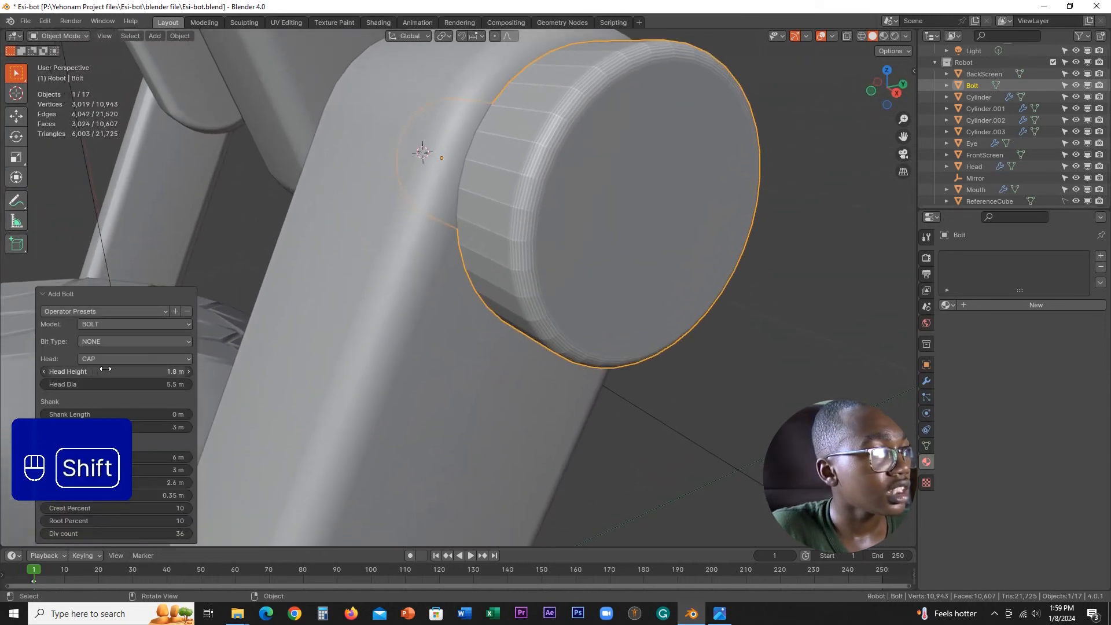
shift+drag(791, 372, 654, 365)
scroll(810, 304, down, 6)
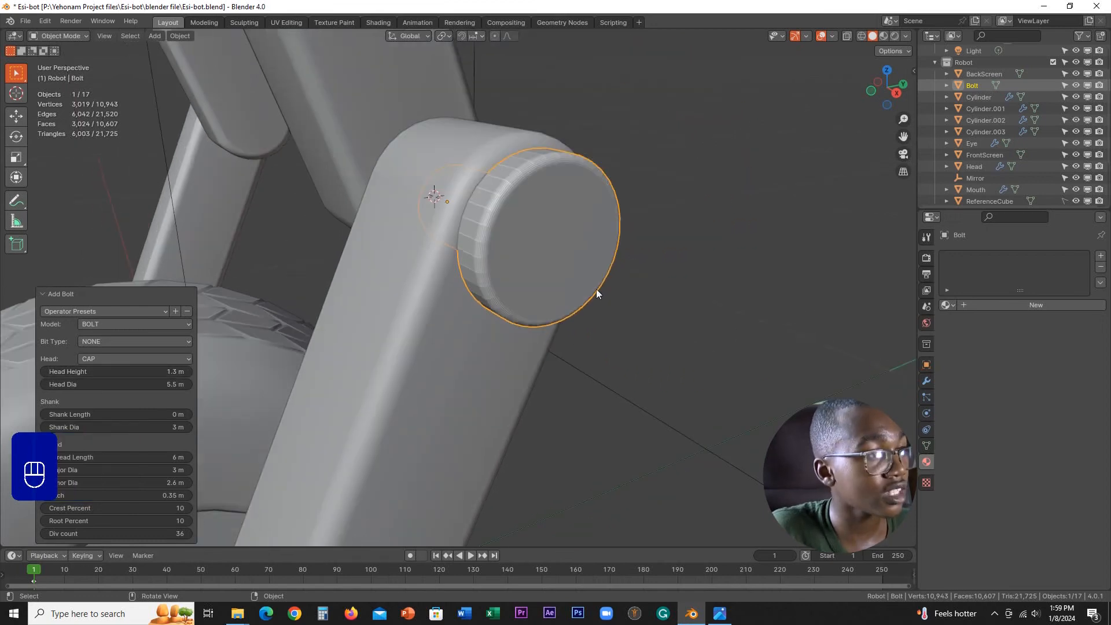
shift+middle_drag(433, 336, 487, 251)
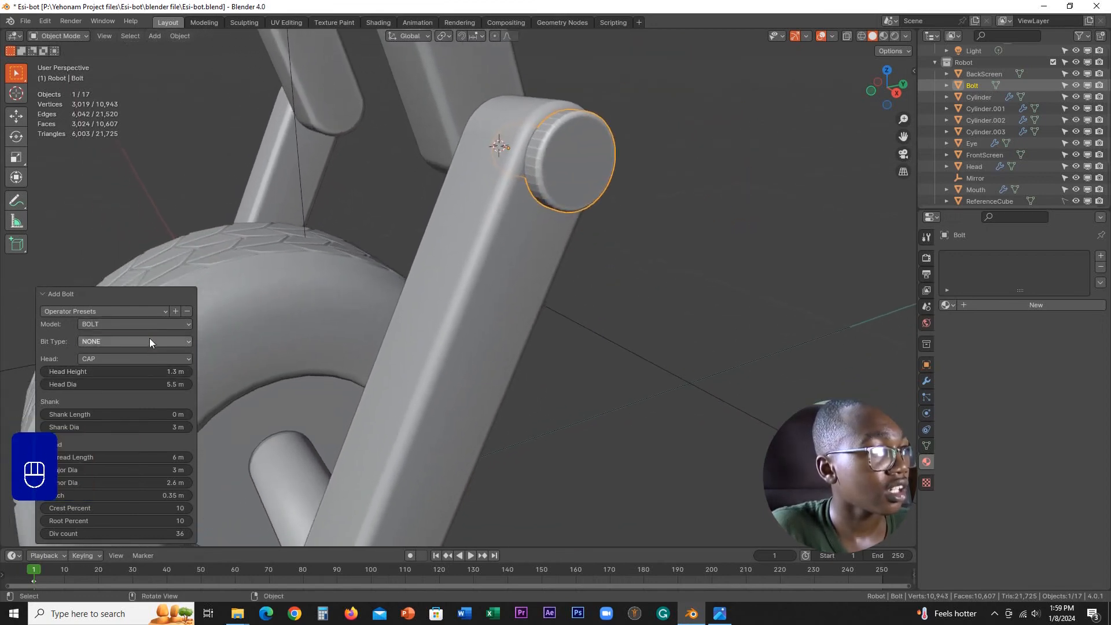
Step: Try the Allen bit type on the bolt head and view the recess from the front
click(150, 341)
click(115, 367)
mouse_move(482, 292)
middle_down()
mouse_move(439, 286)
mouse_move(466, 287)
middle_up()
shift+middle_drag(571, 237, 522, 285)
scroll(521, 286, up, 1)
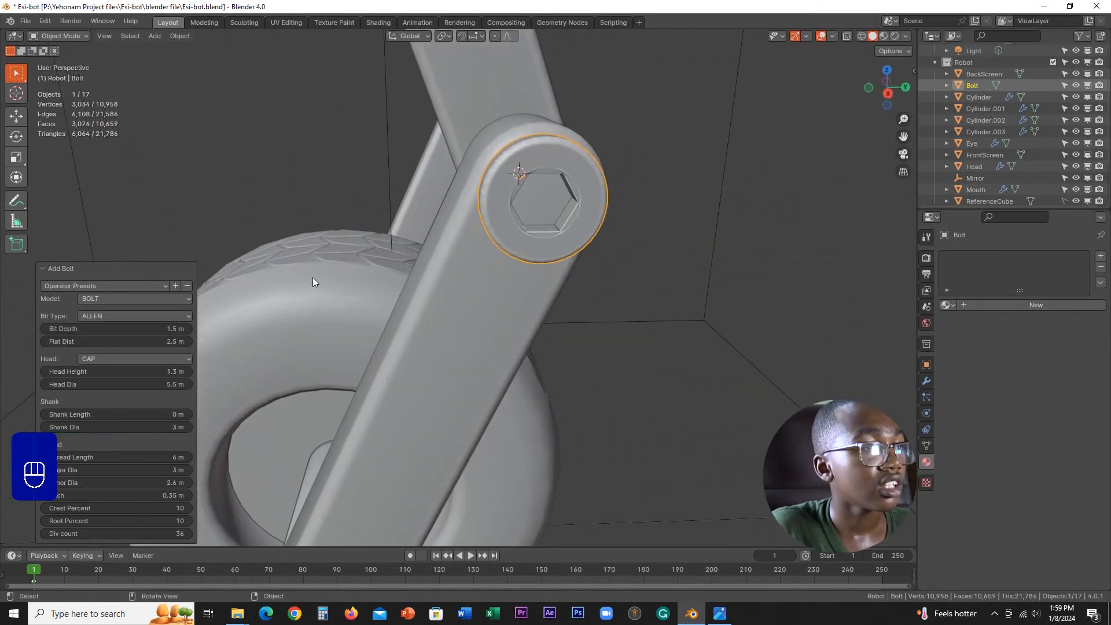
Step: Try the Torx bit type on the bolt head, followed by Phillips, to compare the recess shapes
click(106, 316)
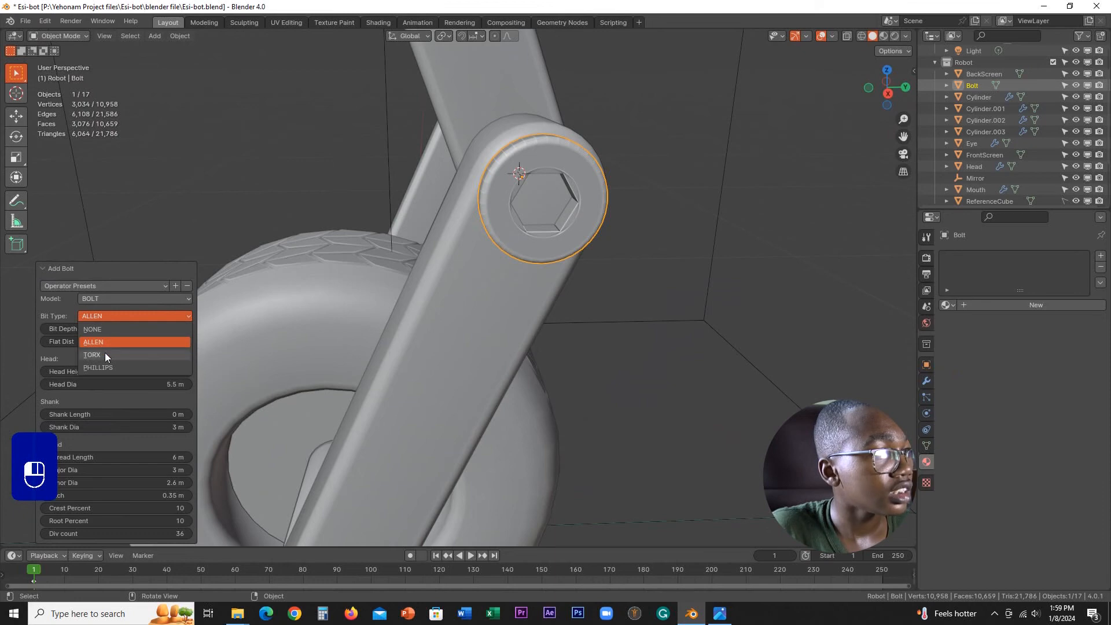
click(106, 351)
middle_drag(393, 269, 466, 274)
click(125, 316)
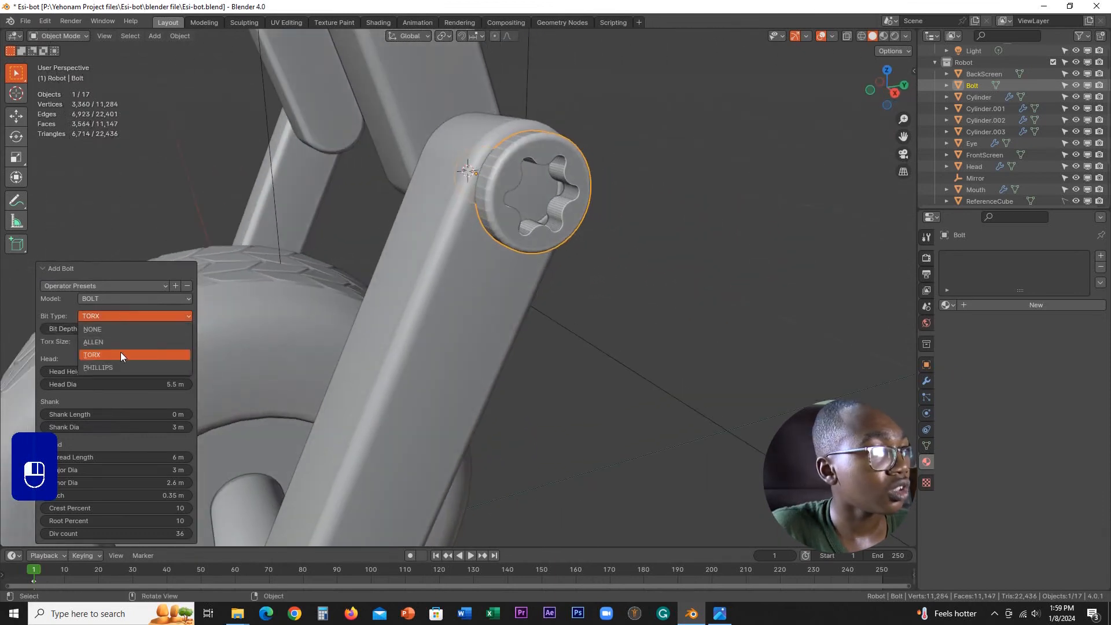
middle_drag(345, 312, 508, 277)
Step: Switch the bolt's bit type back to Allen and compare its look on the leg joint
click(123, 319)
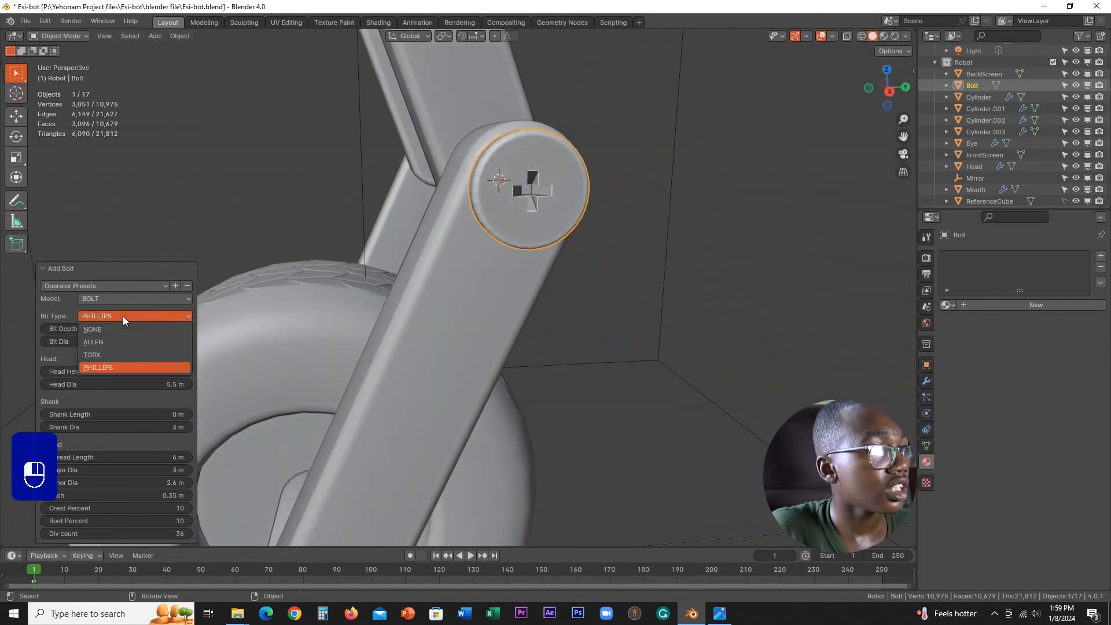
click(114, 341)
mouse_move(324, 292)
middle_down()
mouse_move(341, 295)
mouse_move(321, 296)
middle_up()
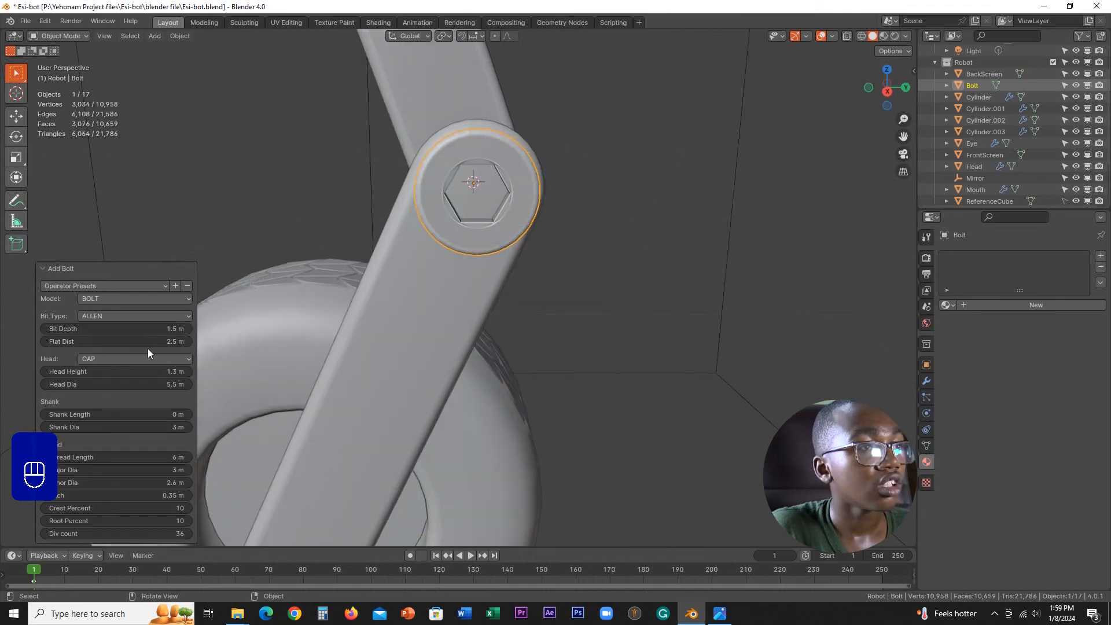
scroll(566, 230, down, 3)
mouse_move(566, 230)
middle_down()
mouse_move(707, 242)
mouse_move(688, 227)
mouse_move(584, 234)
middle_up()
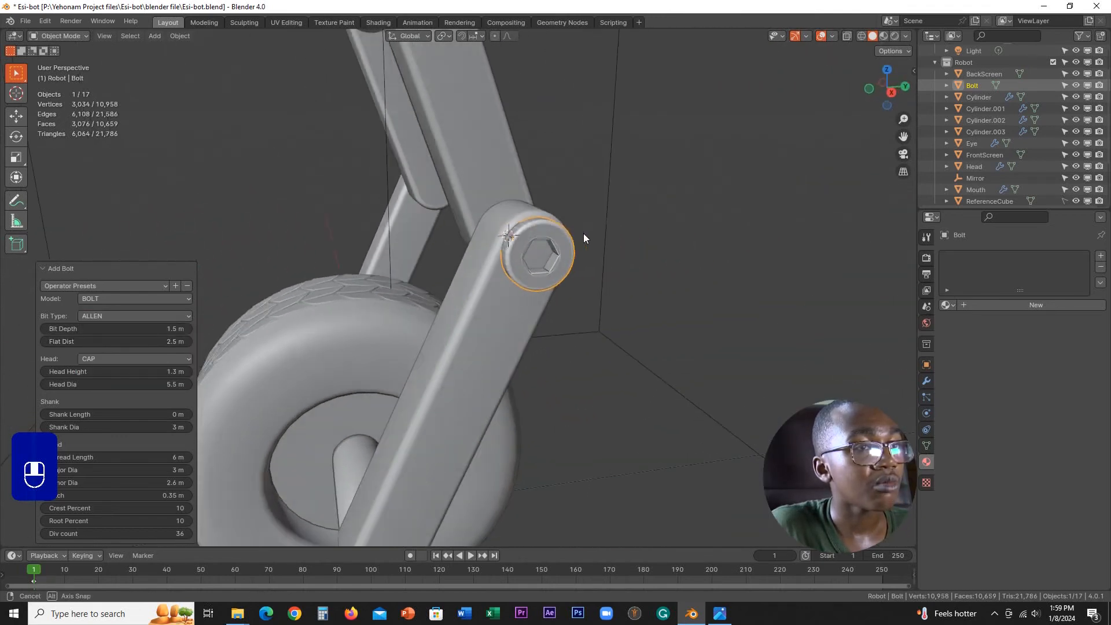
scroll(597, 268, up, 5)
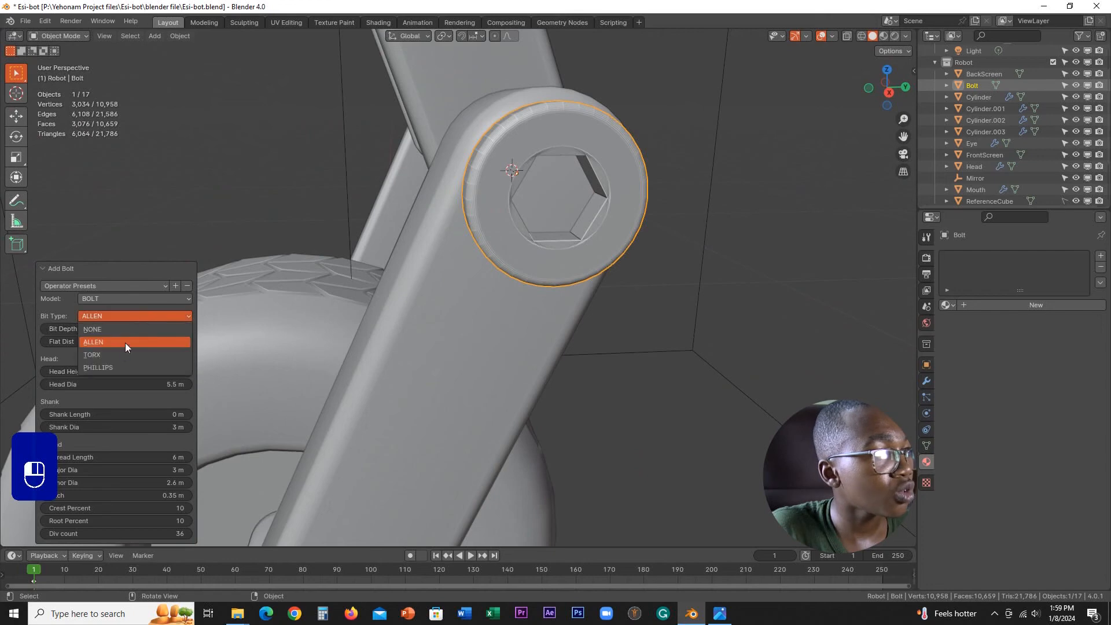
Step: Set the bolt's bit type to Phillips and deselect the bolt
click(108, 366)
middle_drag(426, 313, 229, 349)
click(641, 250)
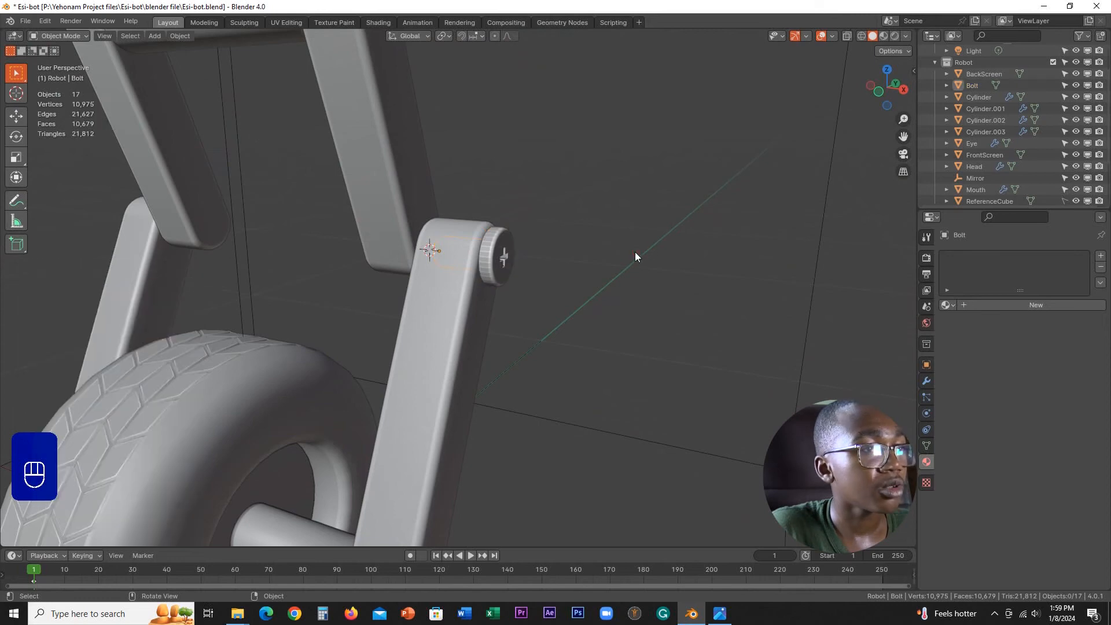
Step: Add a Mirror modifier on the X axis to the bolt, using the Mirror empty as mirror object
middle_drag(635, 255, 540, 317)
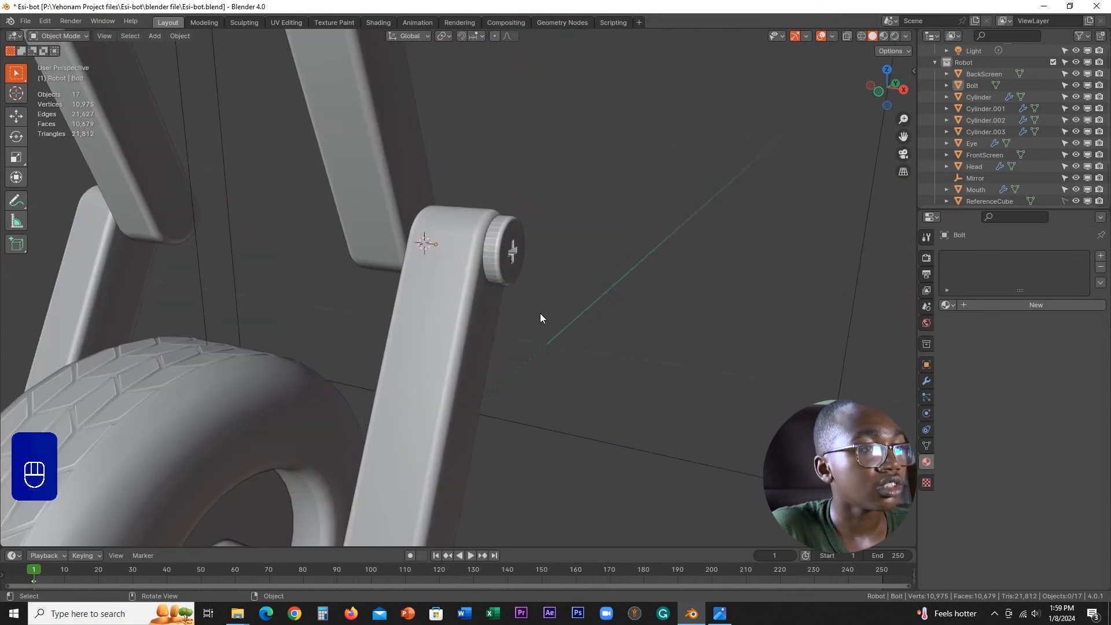
click(925, 382)
click(977, 256)
mouse_move(931, 254)
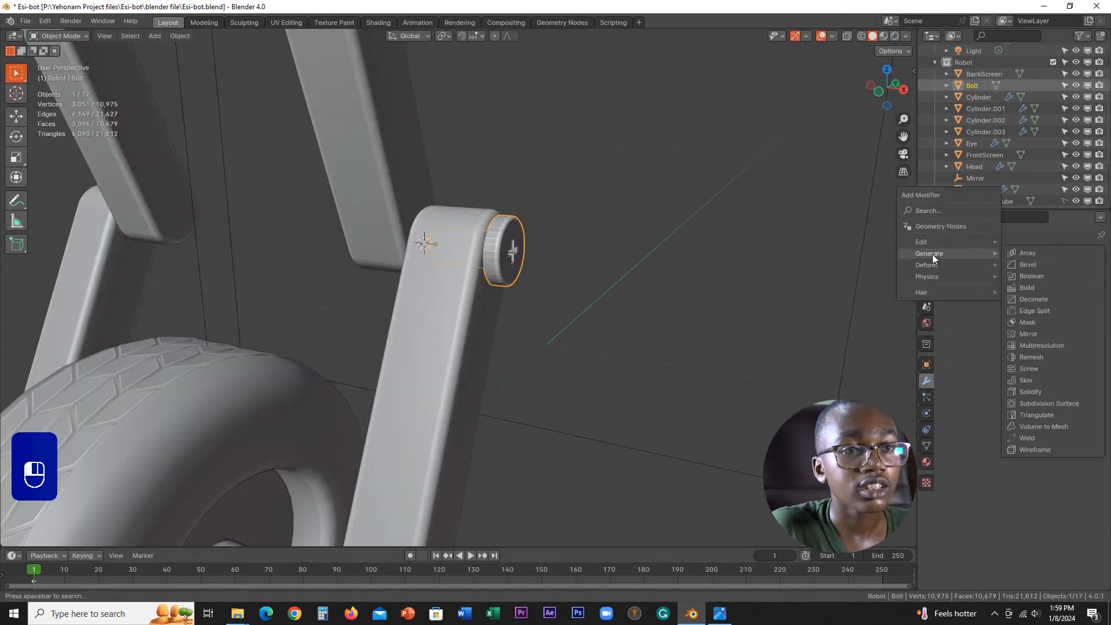
click(1029, 333)
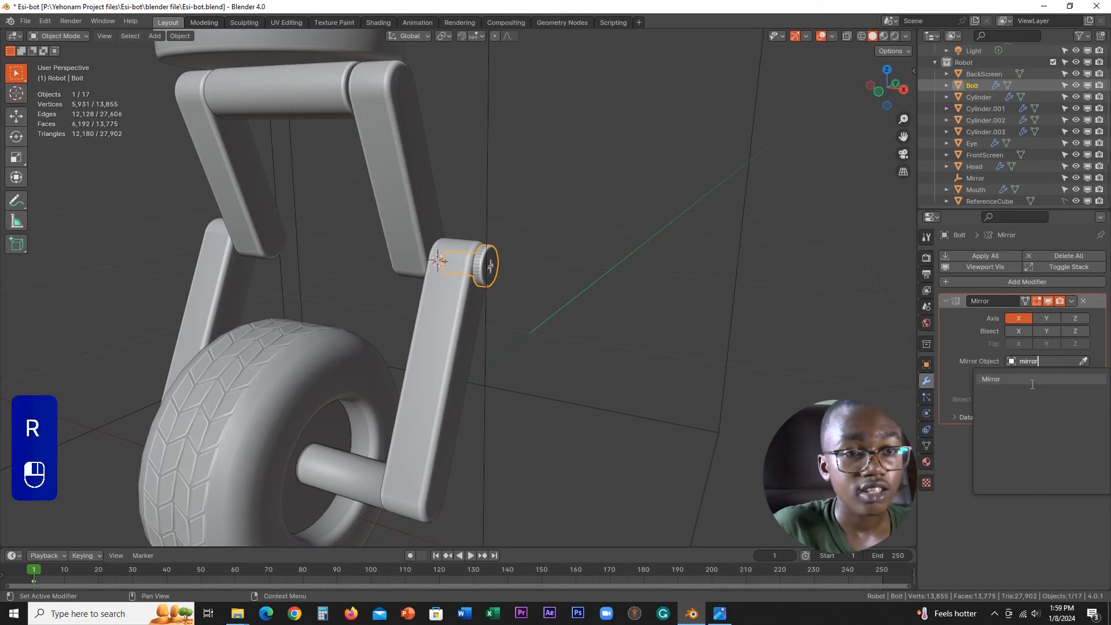
Step: Examine how the bolt and its mirrored copy sit on both lower leg joints
scroll(627, 371, down, 5)
middle_drag(627, 371, 588, 365)
scroll(790, 363, up, 2)
scroll(790, 363, up, 8)
click(582, 257)
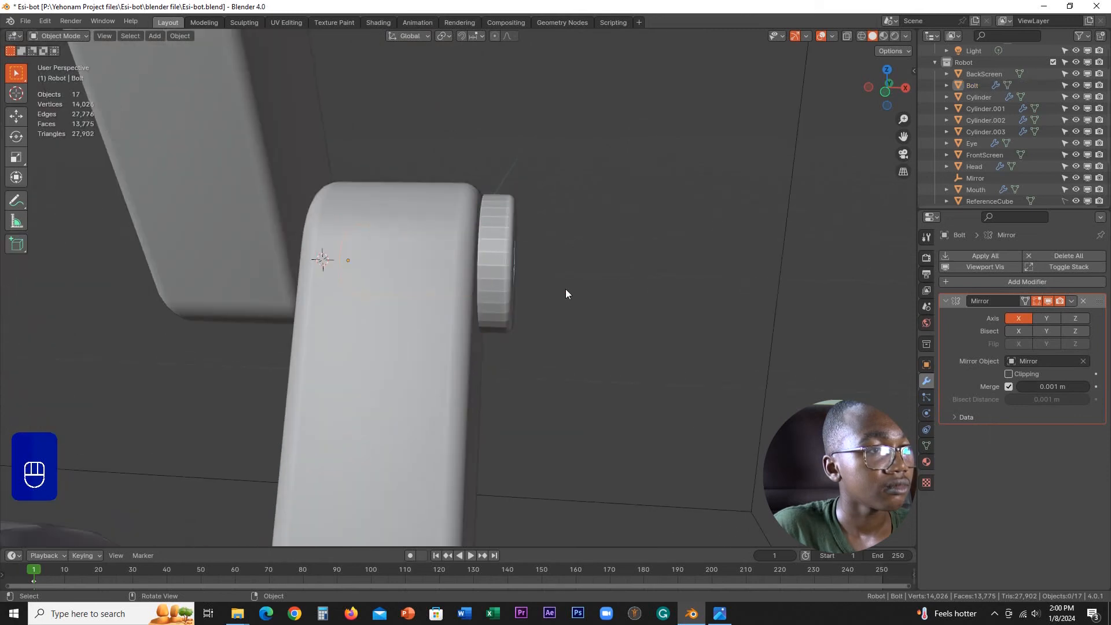
middle_drag(564, 289, 542, 337)
scroll(566, 295, down, 7)
scroll(522, 271, down, 2)
scroll(572, 324, up, 3)
Step: Duplicate the knee bolt within the YZ plane onto the upper leg joint, about -0.087 m in Y and 0.239 m in Z
click(572, 316)
scroll(591, 322, up, 2)
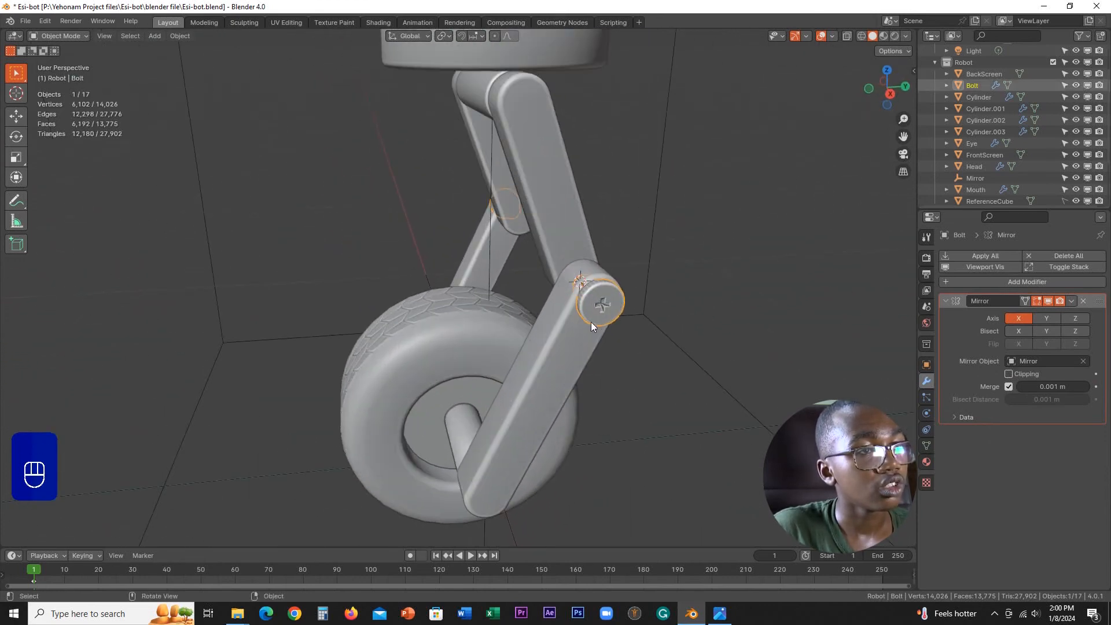
key(KP_3)
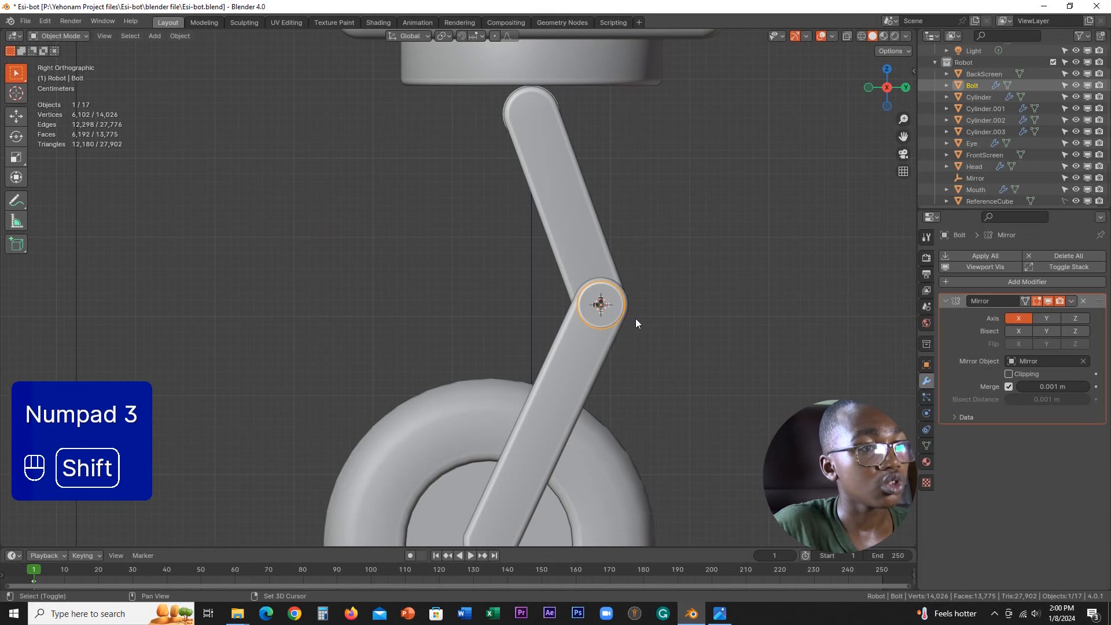
key(shift+d)
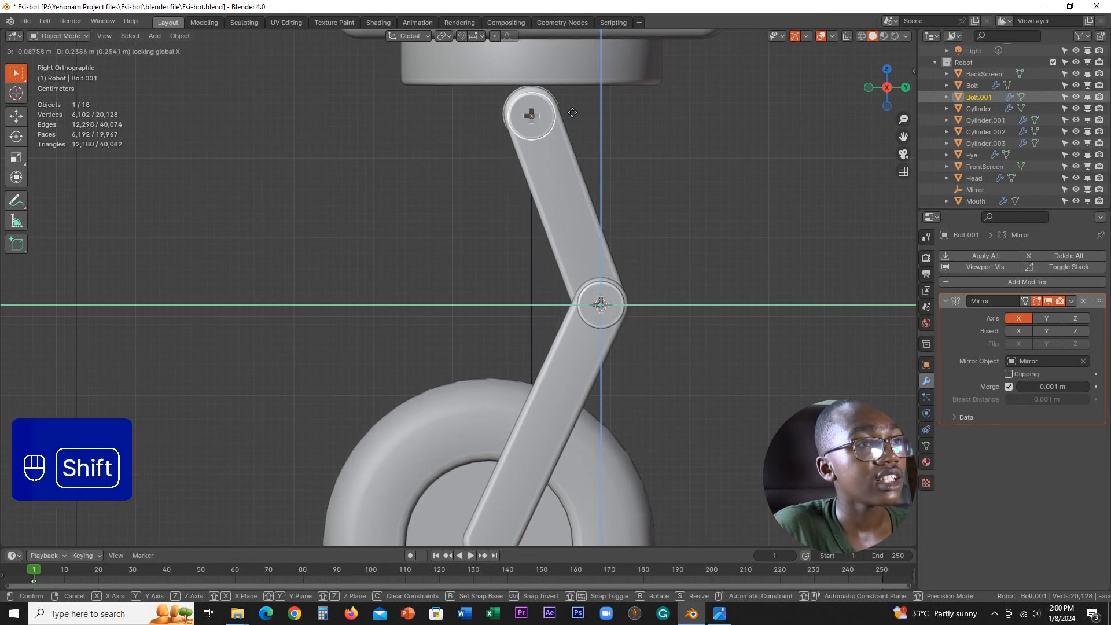
middle_drag(529, 123, 659, 155)
Step: Move the duplicated bolt inward along X until its head sits against the outer face of the upper leg segment
shift+middle_drag(536, 145, 593, 240)
scroll(596, 249, up, 2)
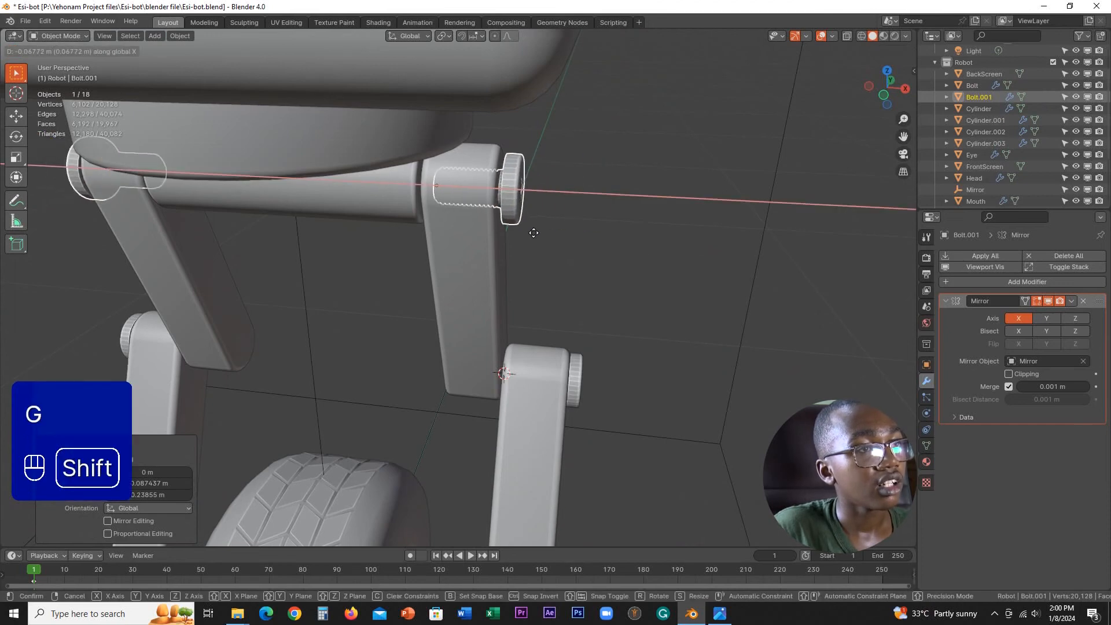
click(612, 185)
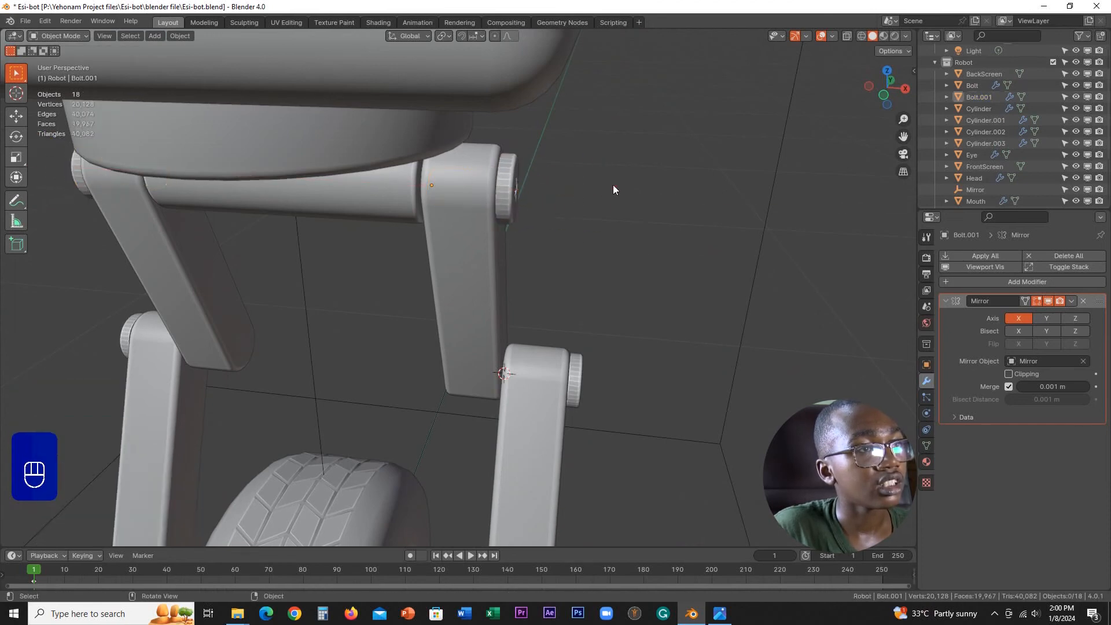
middle_drag(613, 185, 542, 165)
scroll(543, 165, down, 3)
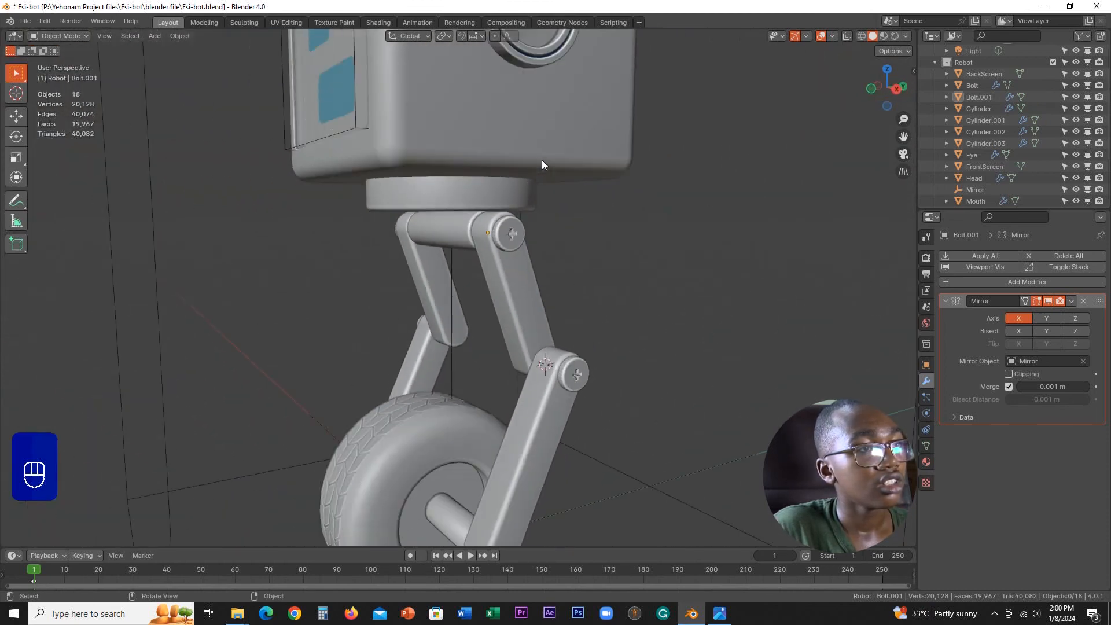
scroll(533, 228, down, 5)
Step: Duplicate the knee bolt within the YZ plane onto the wheel axle end, -0.14 m in Y and -0.29 m in Z
mouse_move(512, 301)
middle_down()
mouse_move(427, 313)
mouse_move(520, 302)
mouse_move(662, 315)
mouse_move(509, 315)
middle_up()
scroll(508, 316, up, 3)
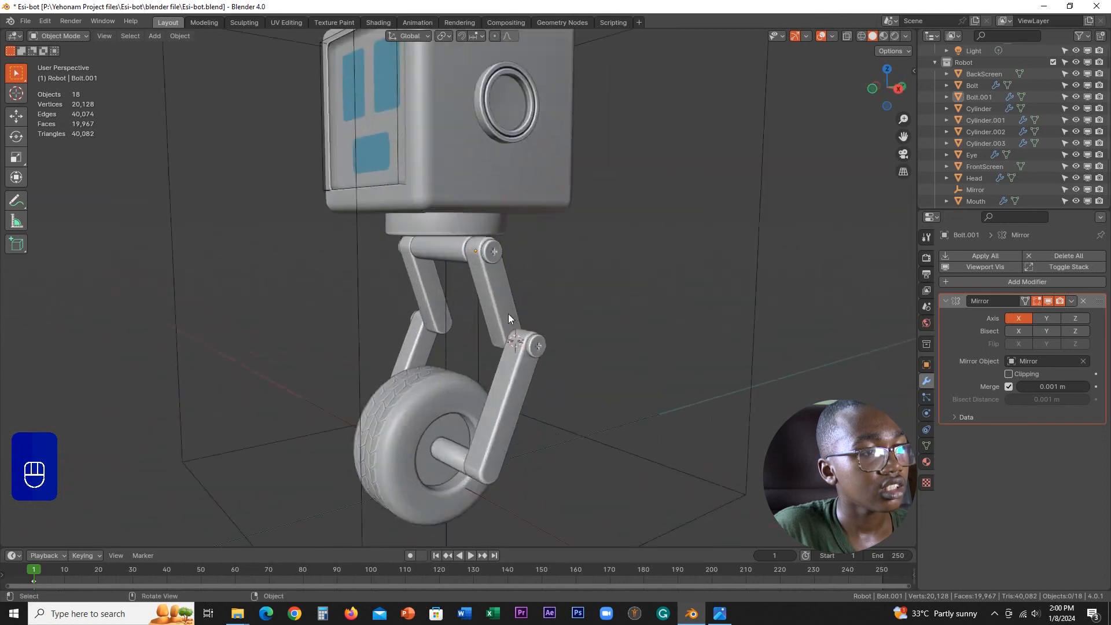
shift+middle_drag(504, 394, 495, 281)
scroll(497, 283, up, 4)
shift+middle_drag(539, 356, 559, 223)
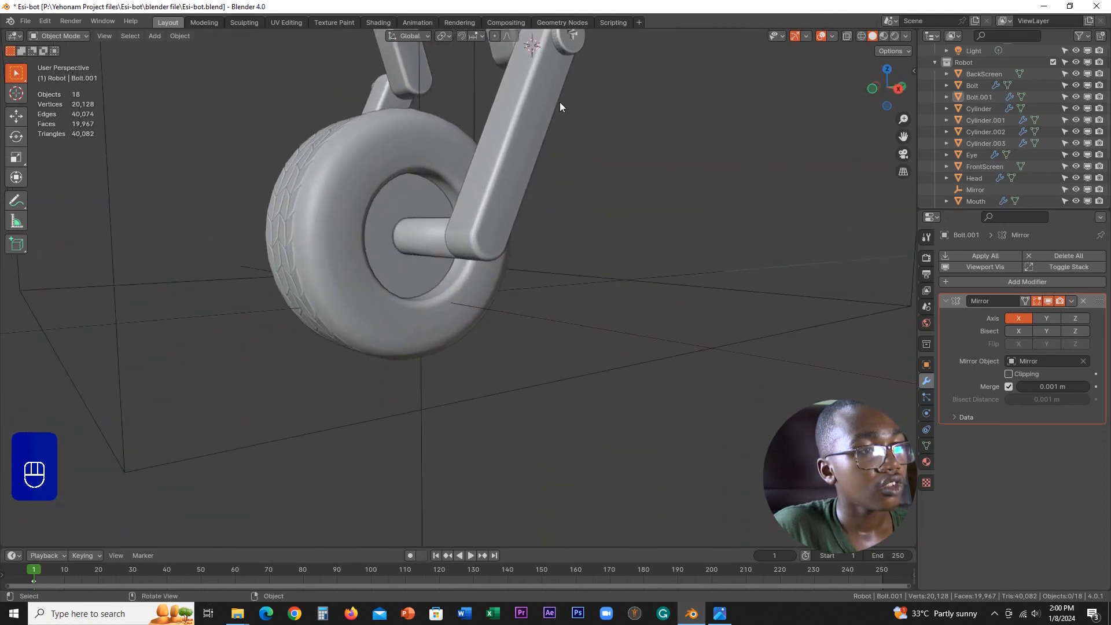
click(572, 47)
key(KP_3)
key(shift+d)
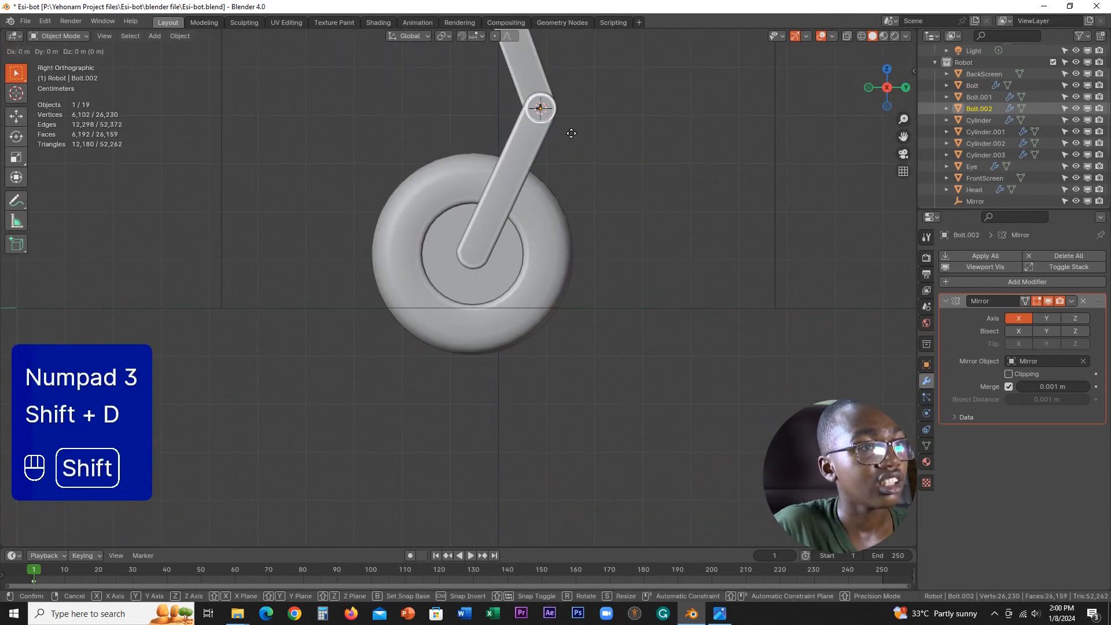
click(504, 274)
Step: Centre the new bolt on the leg's axle end by moving it about 0.0023 m in Y and -0.0065 m in Z
scroll(508, 279, up, 5)
key(g)
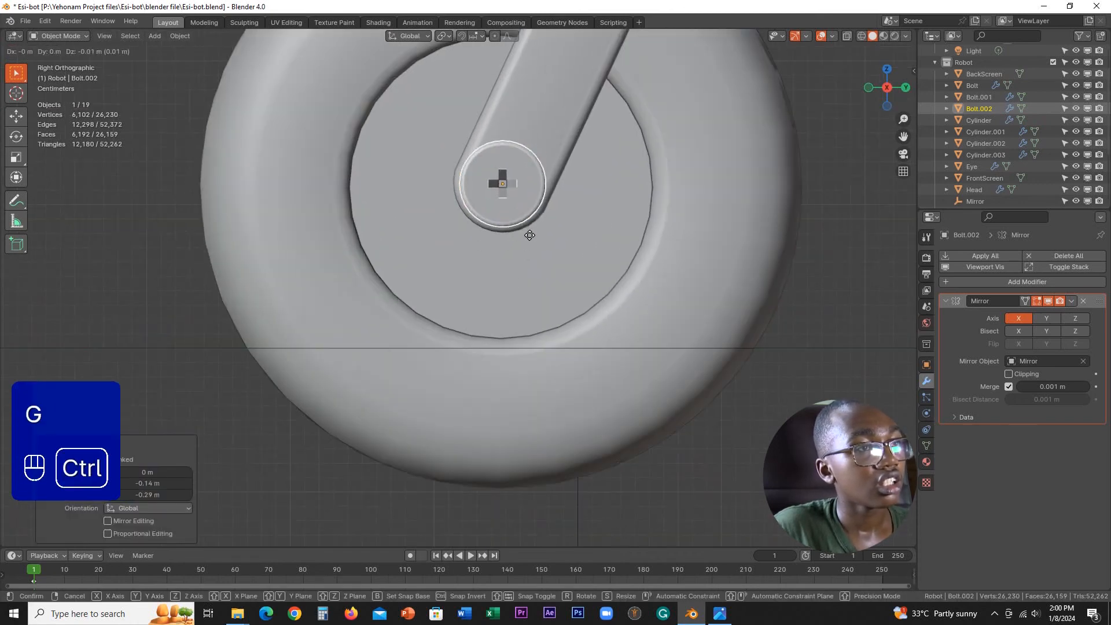
click(498, 236)
scroll(498, 235, down, 5)
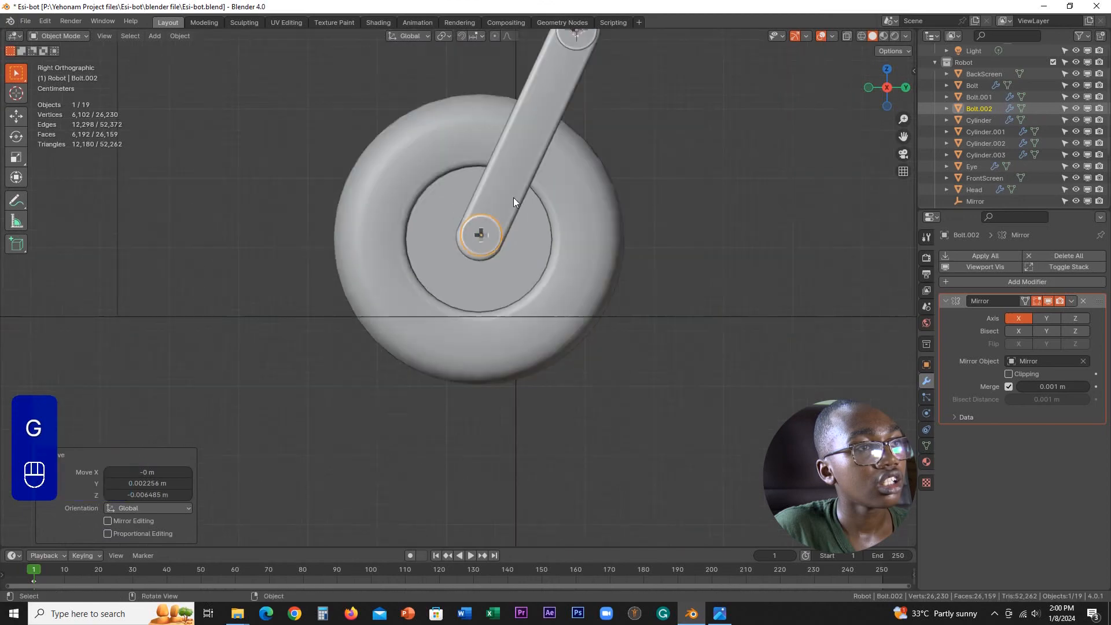
Step: Examine the axle bolts on both sides of the wheel and the bolts along both legs
middle_drag(513, 197, 568, 238)
click(732, 238)
scroll(616, 259, up, 3)
scroll(726, 239, down, 4)
scroll(568, 238, up, 6)
shift+middle_drag(627, 182, 528, 317)
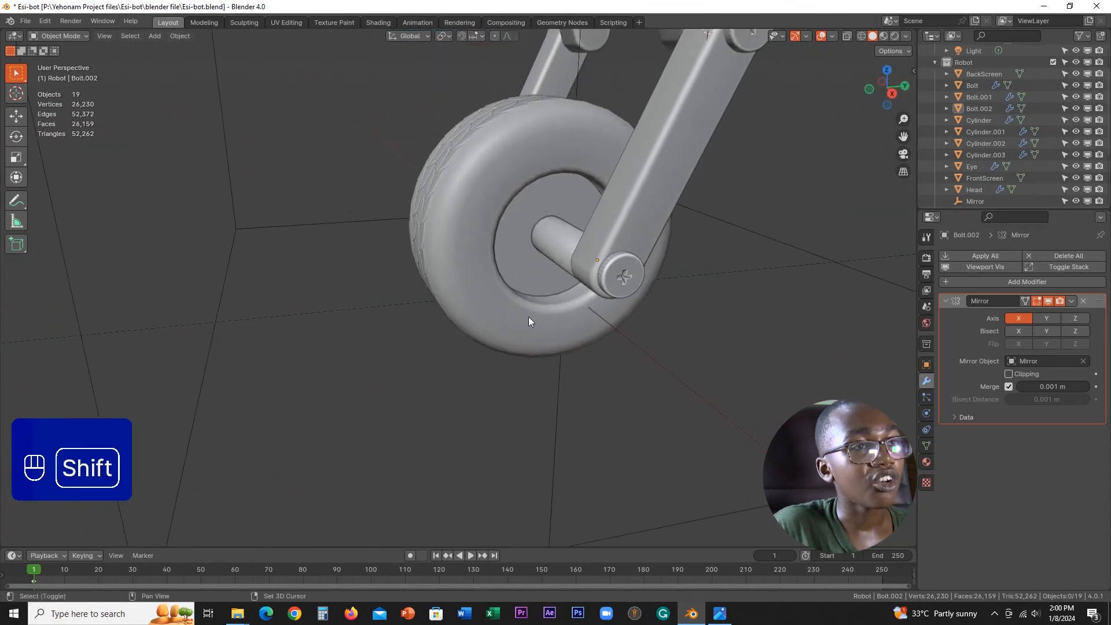
scroll(529, 317, up, 2)
middle_drag(663, 292, 749, 294)
scroll(442, 268, down, 5)
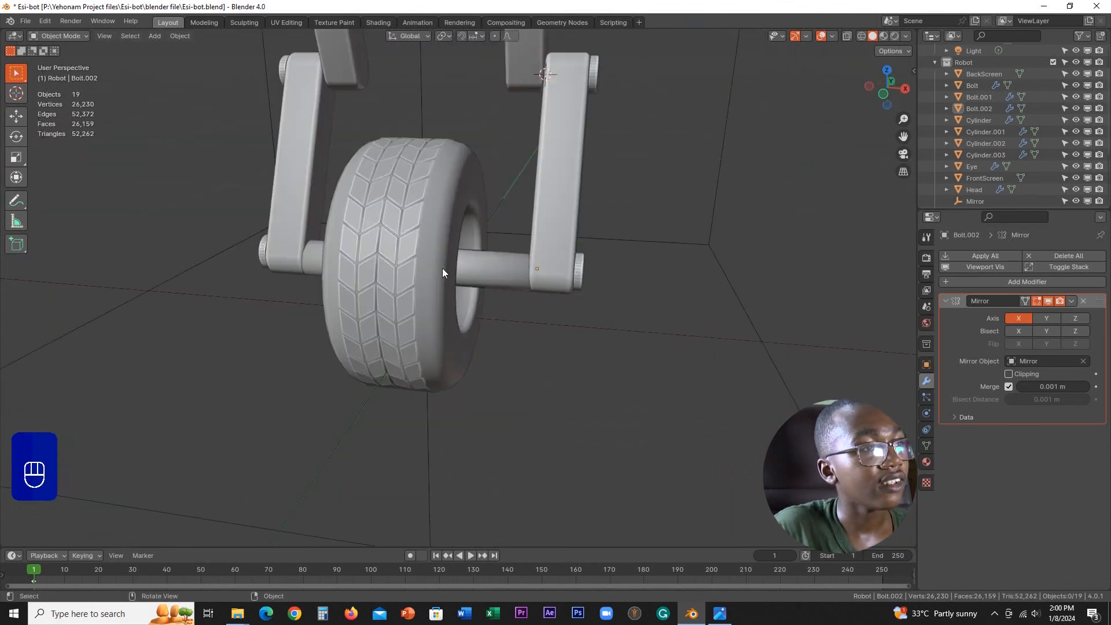
scroll(399, 267, down, 2)
mouse_move(456, 287)
middle_down()
mouse_move(535, 268)
mouse_move(528, 251)
mouse_move(588, 280)
mouse_move(484, 293)
mouse_move(461, 283)
middle_up()
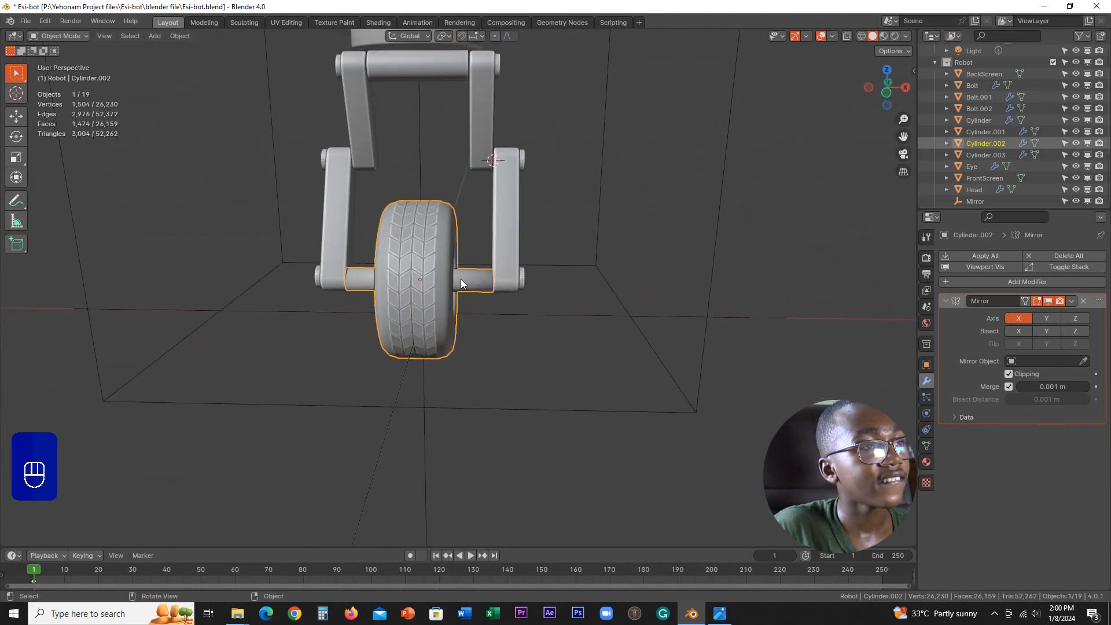
shift+middle_drag(474, 201, 497, 243)
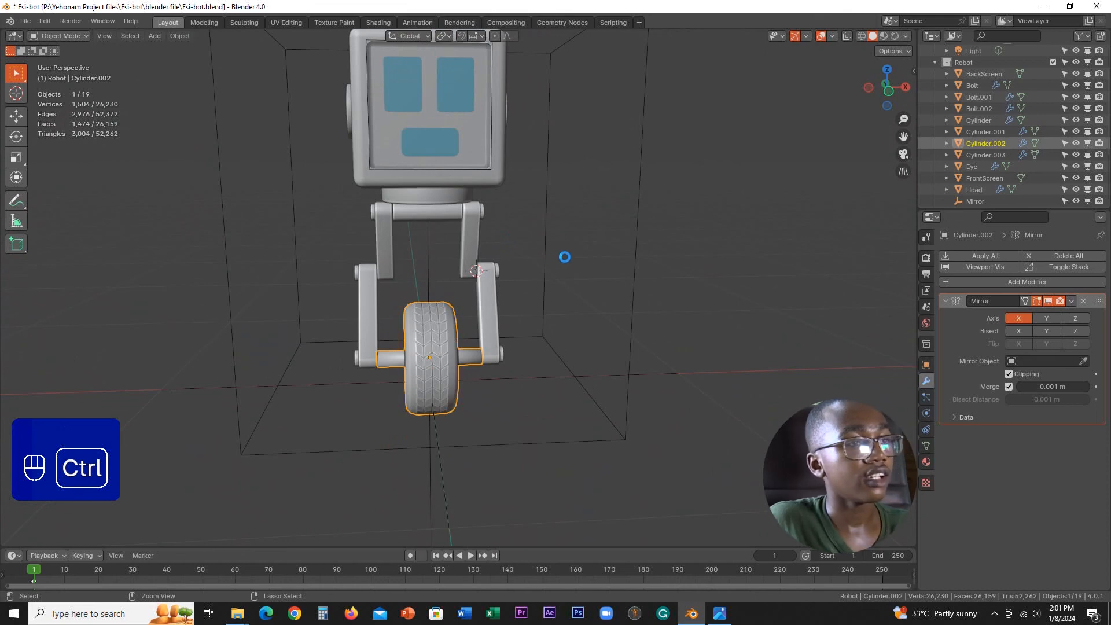
Step: Save the robot with its fitted leg bolts to Esi-bot.blend
scroll(570, 265, down, 4)
middle_drag(569, 265, 509, 266)
scroll(550, 272, up, 3)
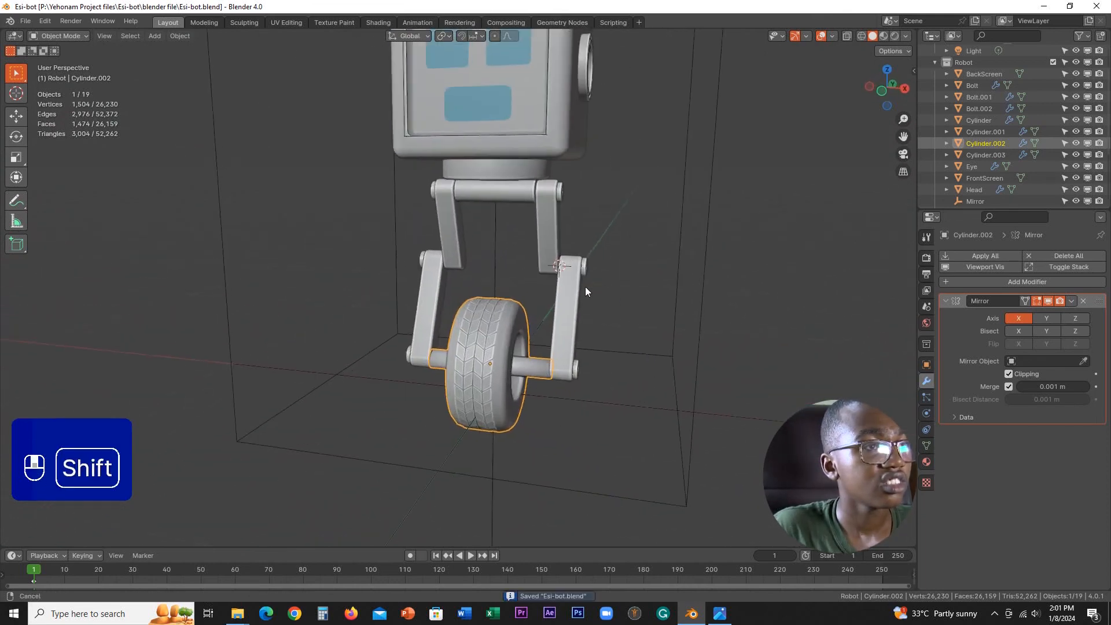
shift+middle_drag(585, 286, 466, 326)
key(ctrl+s)
scroll(558, 338, up, 6)
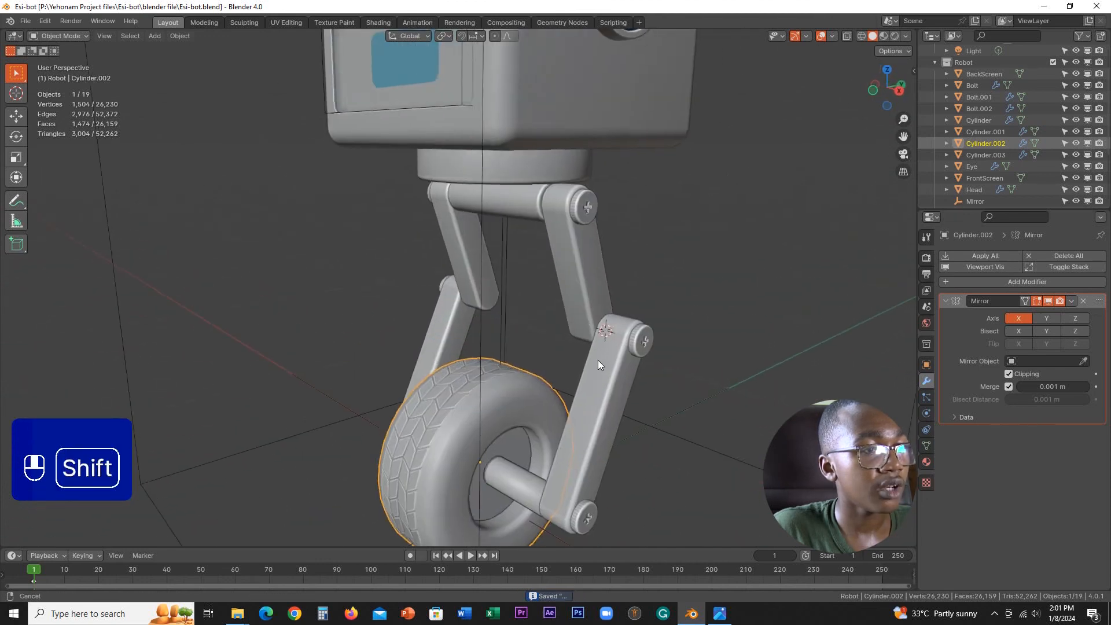
Step: Examine the whole robot, from the bolted legs and wheel up to the screen face on the head
shift+middle_drag(598, 360, 535, 199)
scroll(497, 304, down, 4)
scroll(497, 304, down, 2)
shift+middle_drag(453, 273, 460, 371)
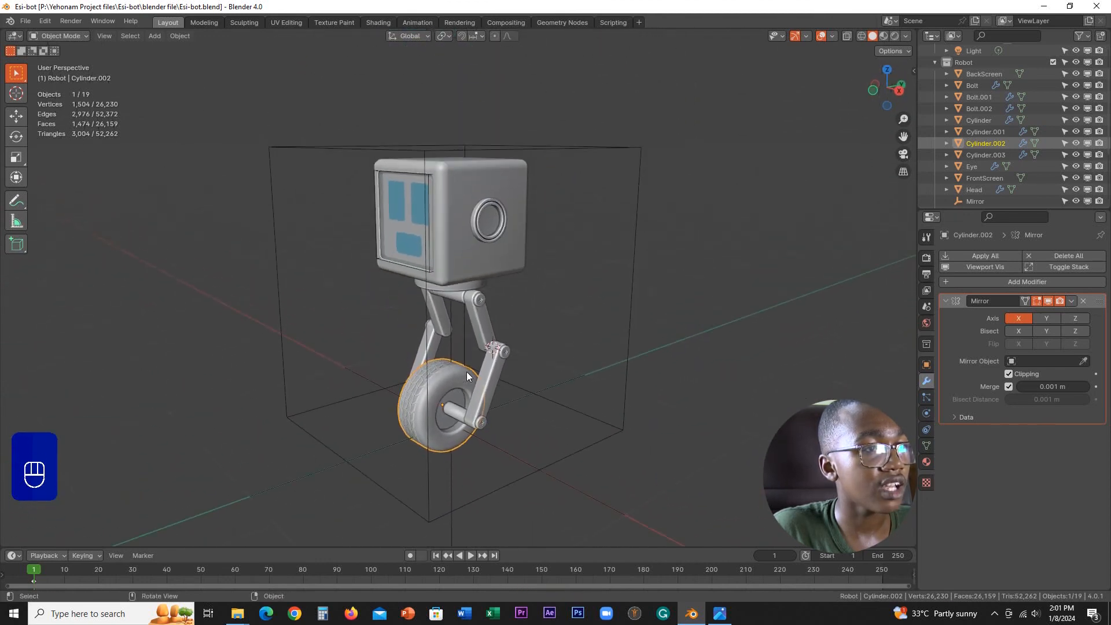
scroll(519, 348, up, 6)
shift+middle_drag(516, 346, 501, 445)
middle_drag(564, 296, 647, 298)
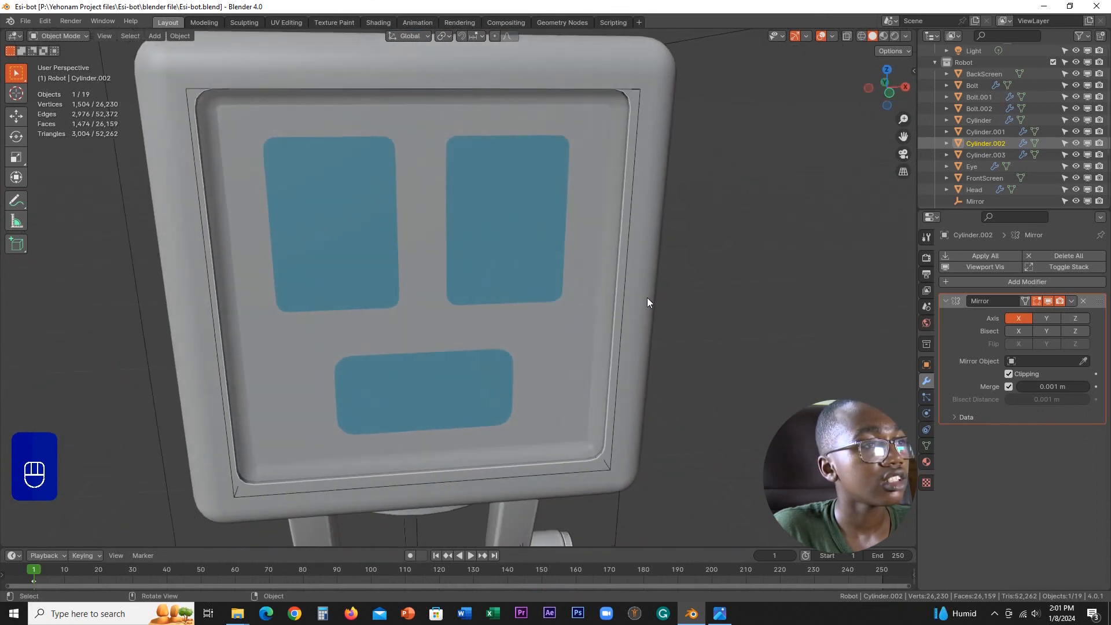
scroll(462, 304, down, 4)
scroll(460, 308, up, 2)
mouse_move(432, 308)
middle_down()
mouse_move(390, 283)
mouse_move(516, 269)
mouse_move(584, 284)
mouse_move(589, 300)
mouse_move(424, 302)
middle_up()
scroll(502, 324, down, 4)
mouse_move(500, 316)
shift+middle_down()
mouse_move(471, 226)
mouse_move(456, 240)
mouse_move(387, 240)
mouse_move(377, 223)
mouse_move(330, 224)
mouse_move(567, 241)
mouse_move(439, 301)
mouse_move(530, 266)
mouse_move(547, 303)
mouse_move(497, 310)
shift+middle_up()
Step: Save Esi-bot.blend again while reviewing the complete robot from several distances
key(ctrl+s)
key(ctrl+s)
scroll(546, 298, down, 2)
key(ctrl+s)
key(ctrl+s)
key(ctrl+s)
middle_drag(564, 290, 486, 358)
scroll(512, 319, up, 3)
scroll(512, 319, down, 3)
key(ctrl+s)
scroll(523, 281, up, 3)
key(ctrl+s)
key(ctrl+s)
key(ctrl+s)
scroll(523, 283, down, 3)
scroll(460, 292, up, 2)
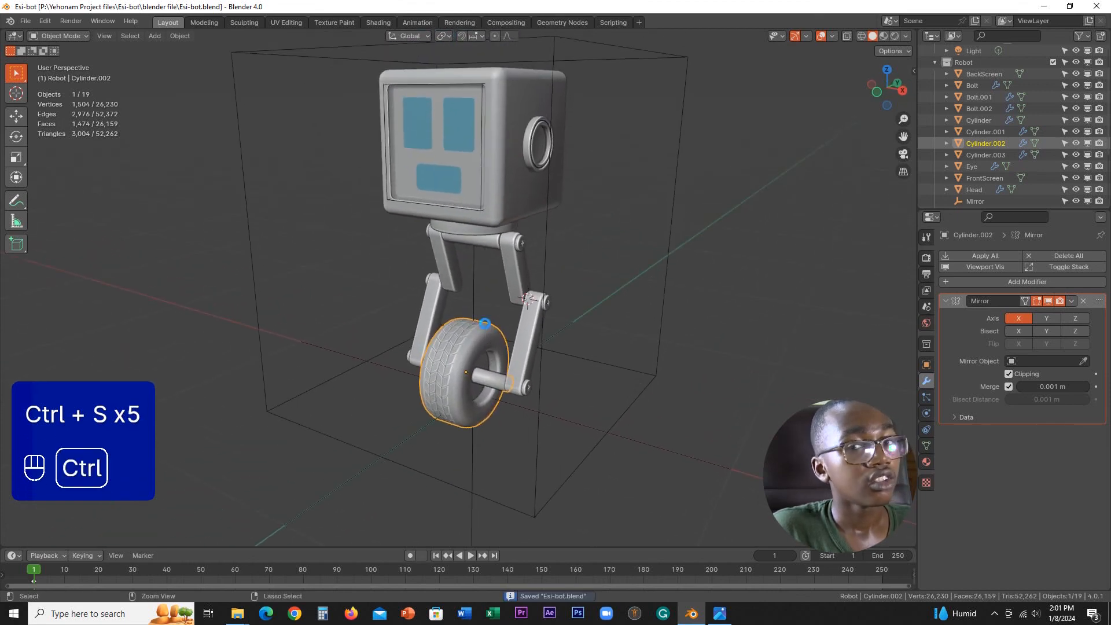